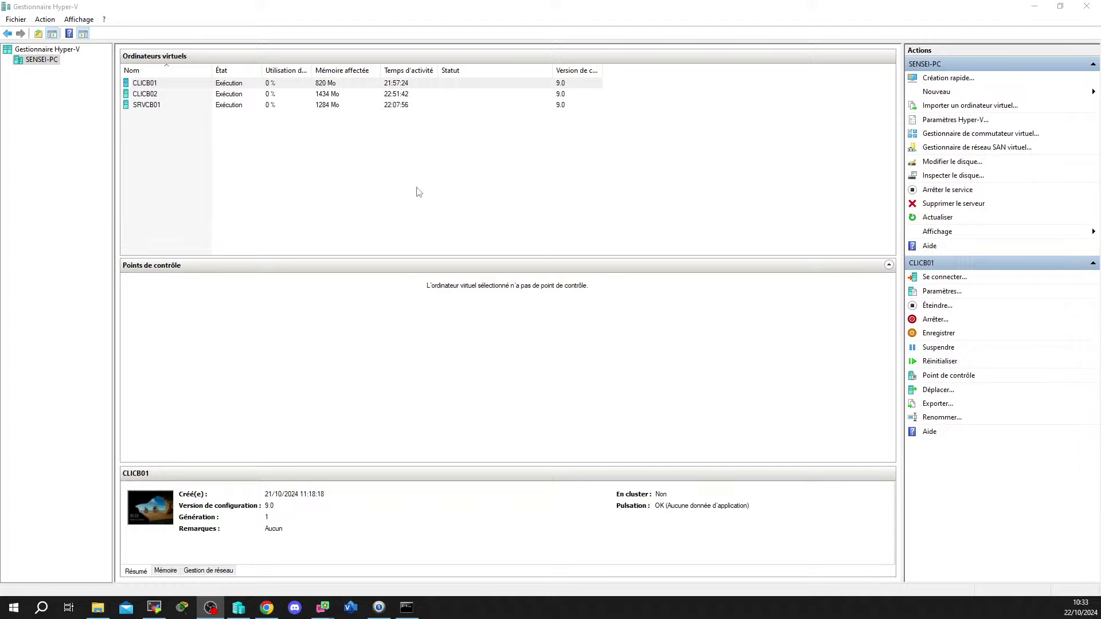
- Deselect the CLICB01 virtual machine and open File Explorer on the host
{"action": "left_click", "coordinate": [293, 212]}
{"action": "key", "text": "super+e"}
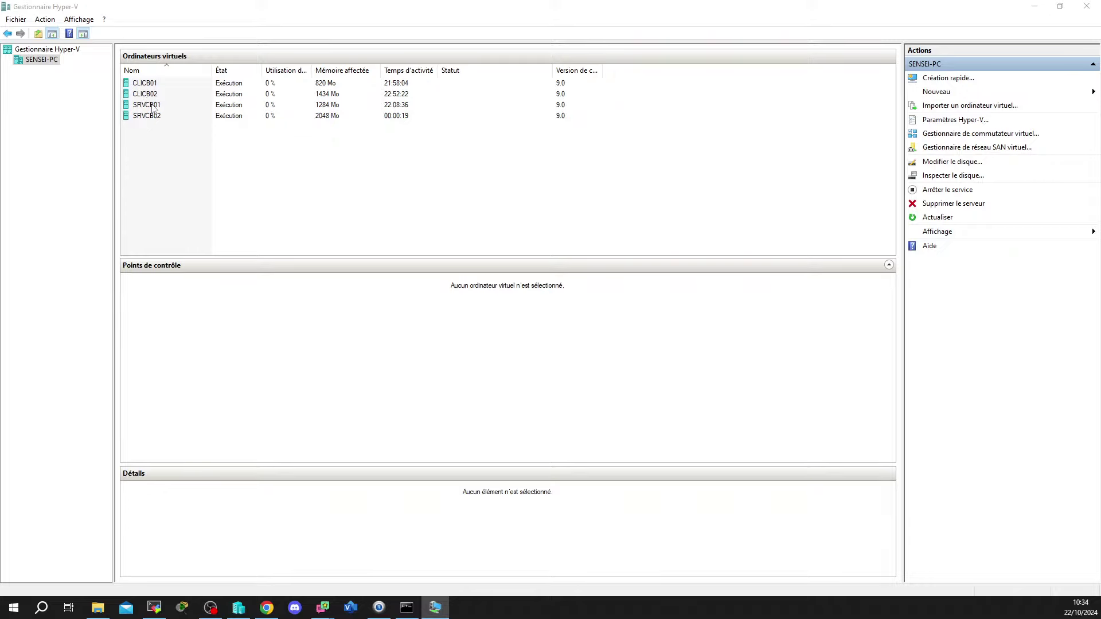
- Connect to SRVCB01, send Ctrl+Alt+Suppr to reach its sign-in prompt, then minimize the console
{"action": "left_click", "coordinate": [148, 105]}
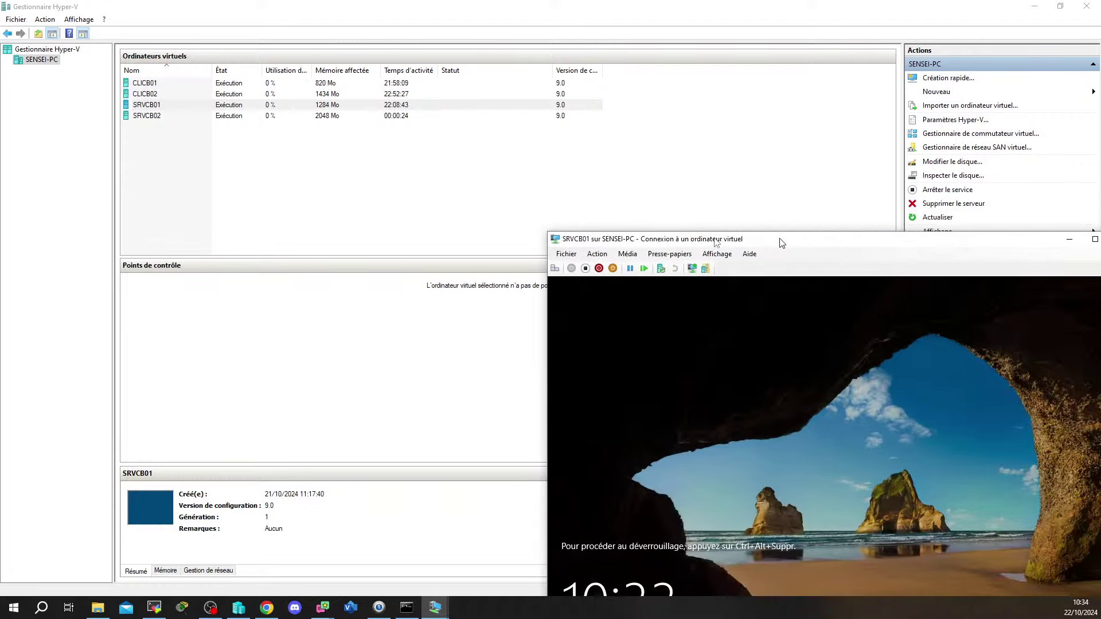
{"action": "left_click_drag", "start_coordinate": [778, 241], "coordinate": [356, 66]}
{"action": "left_click", "coordinate": [131, 93]}
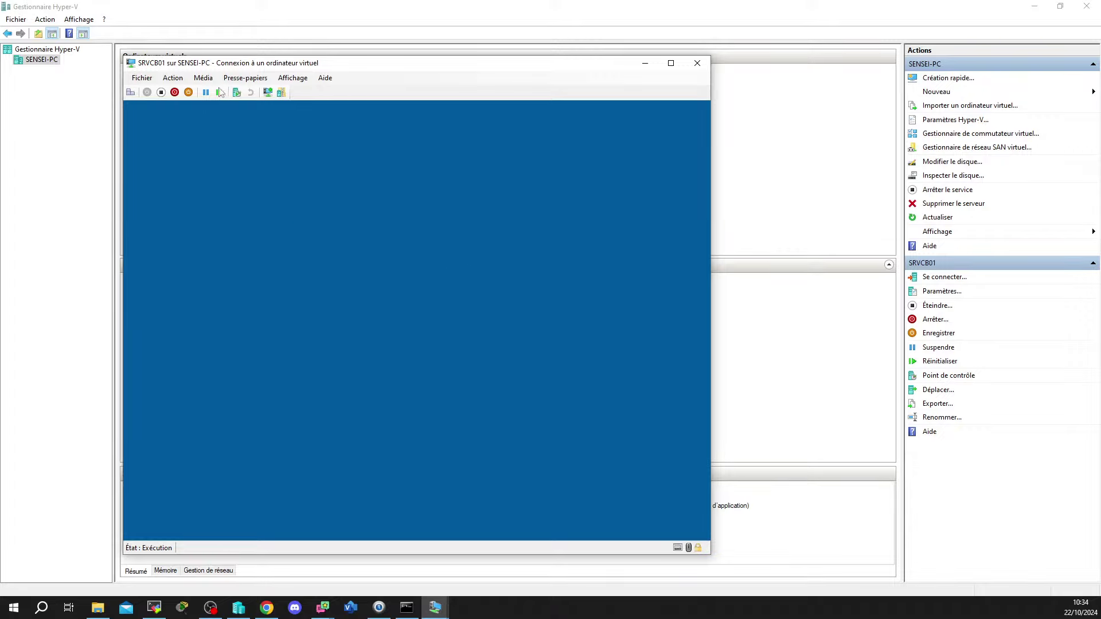
{"action": "left_click_drag", "start_coordinate": [300, 63], "coordinate": [281, 42]}
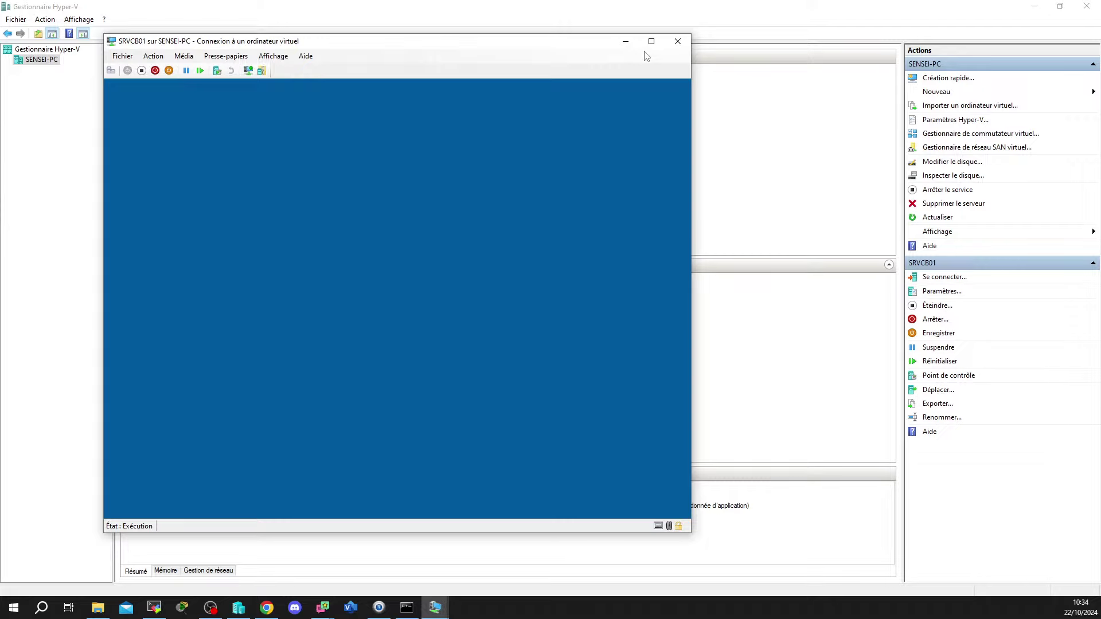
{"action": "left_click", "coordinate": [626, 43]}
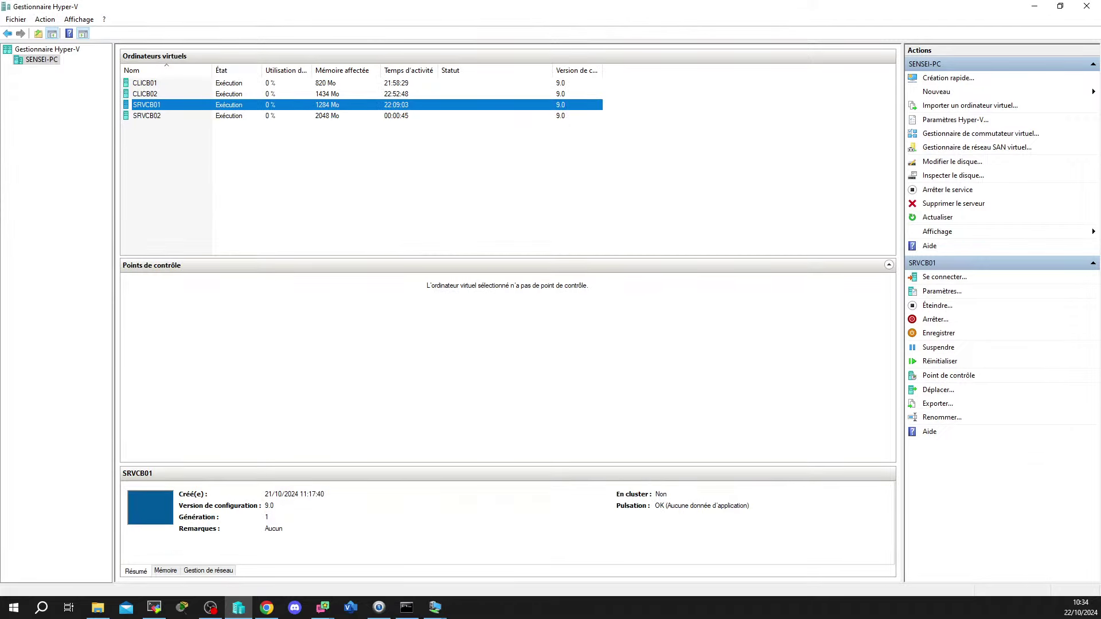
- Switch to the SRVOL01 session showing its ipconfig output
{"action": "key", "text": "alt+Tab"}
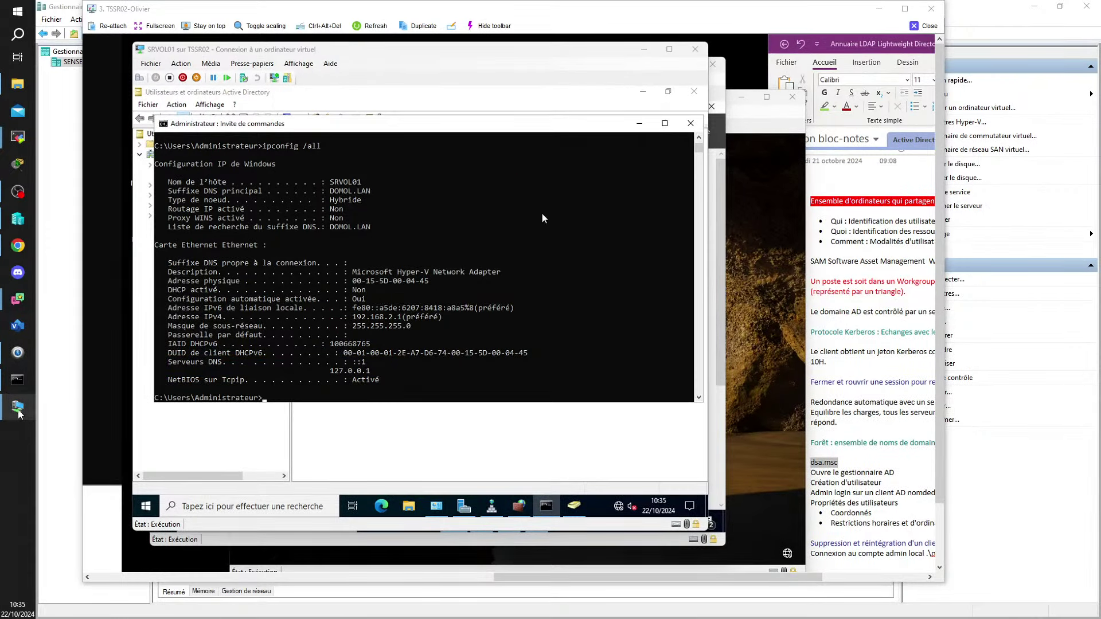
- Restore the SRVCB01 console and sign in with the domain administrator password
{"action": "mouse_move", "coordinate": [21, 414]}
{"action": "left_click", "coordinate": [89, 462]}
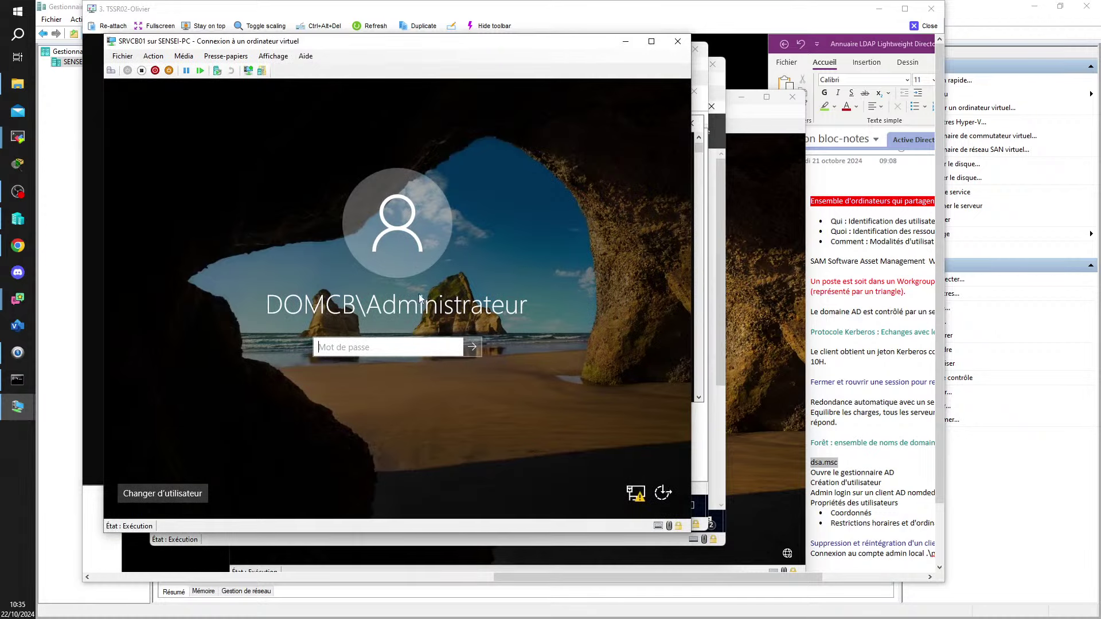
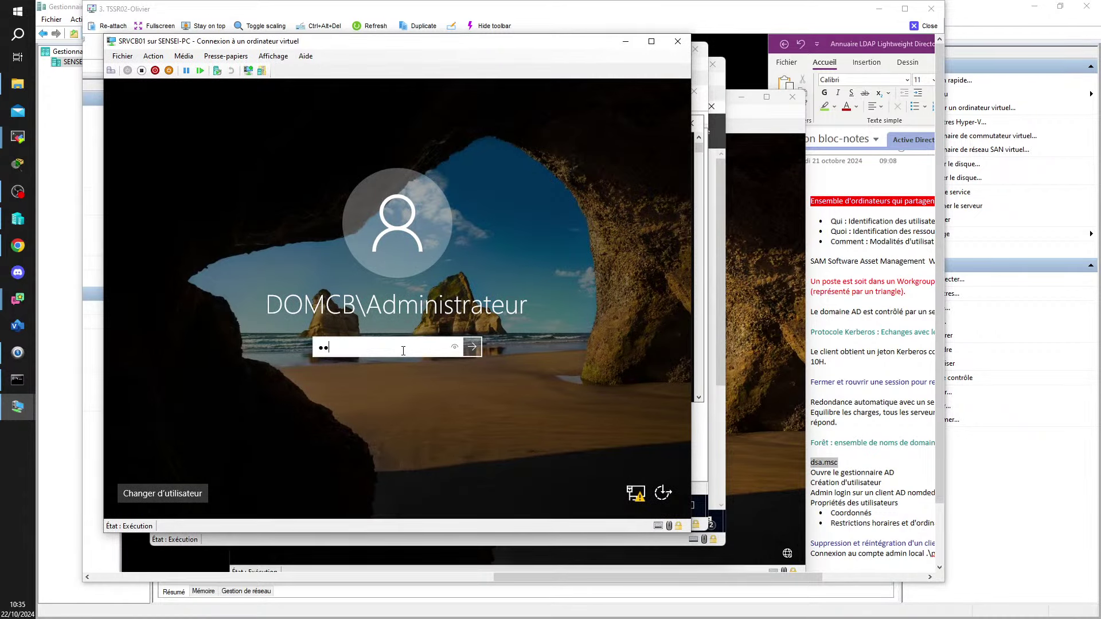
{"action": "key", "text": "Return"}
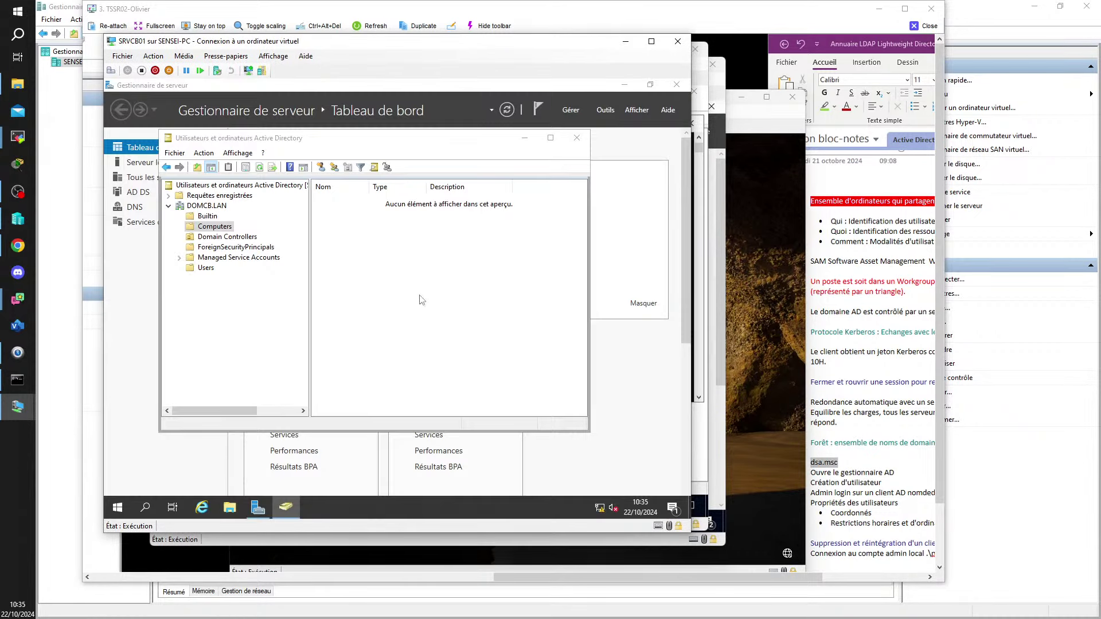
- Launch cmd from the Run dialog and run ipconfig /all
{"action": "key", "text": "super+r"}
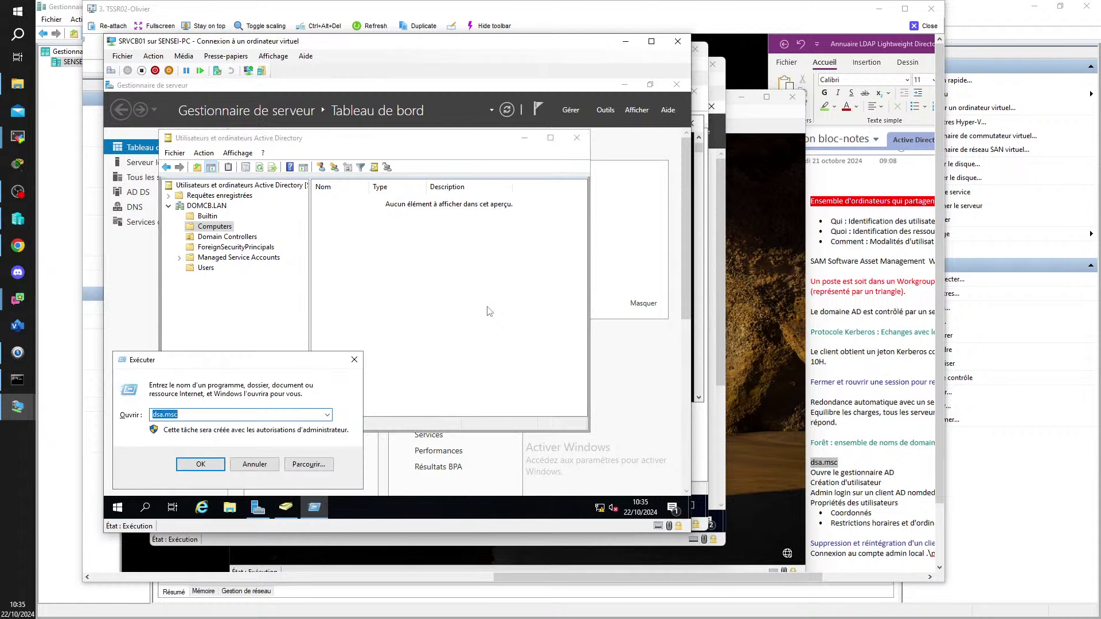
{"action": "type", "text": "cmd"}
{"action": "key", "text": "Return"}
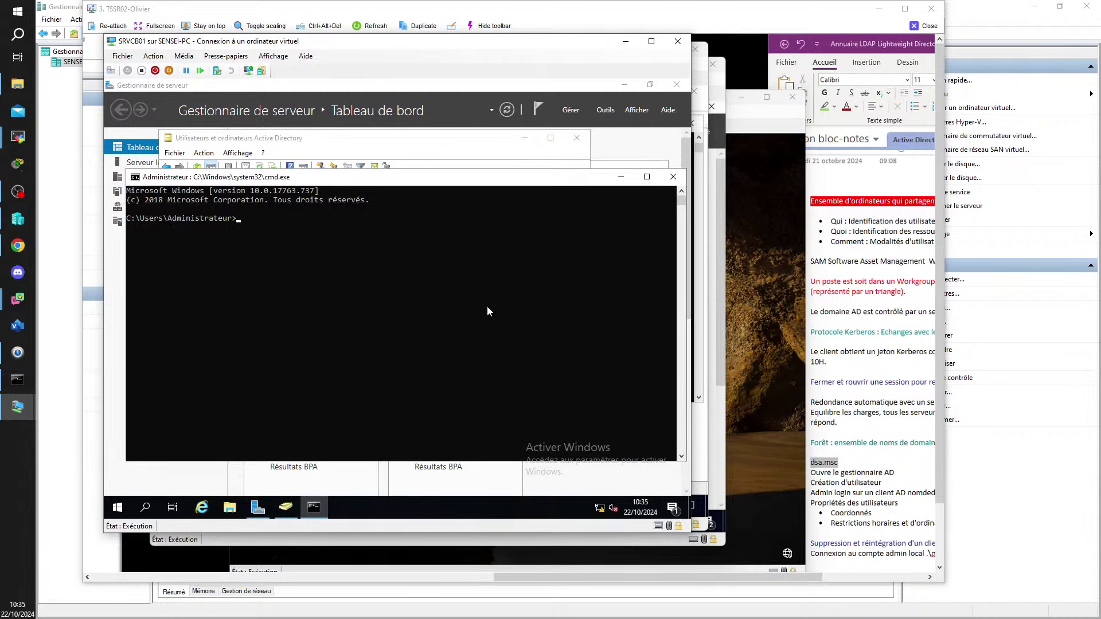
{"action": "type", "text": "ipconfig /all"}
{"action": "key", "text": "Return"}
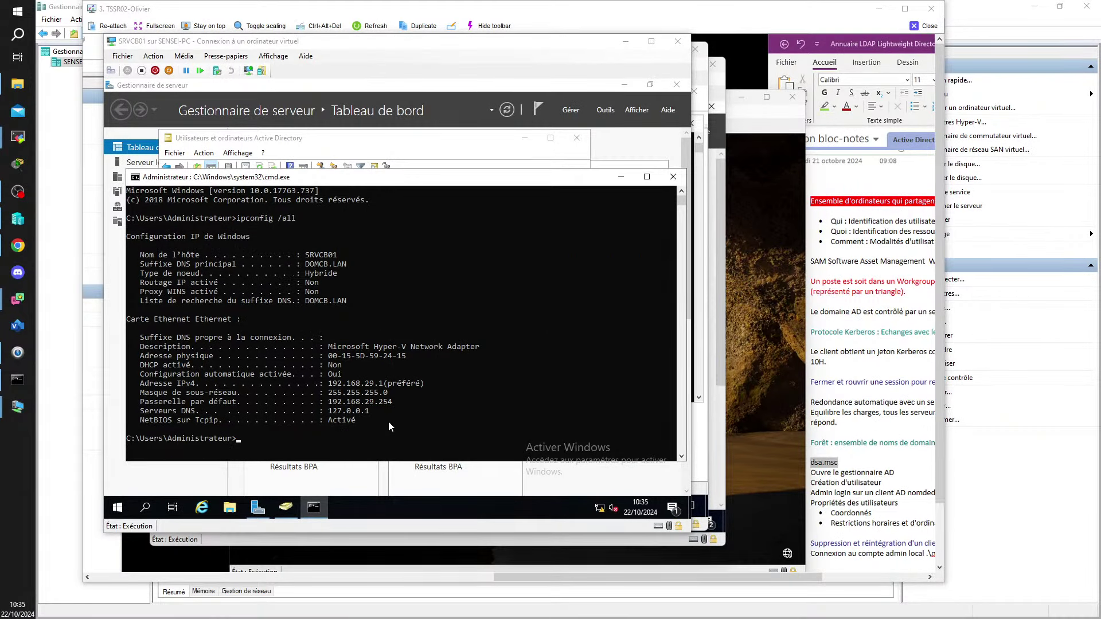
- Ping the loopback addresses 127.0.0.1 and 127.0.0.12, stopping the second with Ctrl+C
{"action": "left_click", "coordinate": [388, 426]}
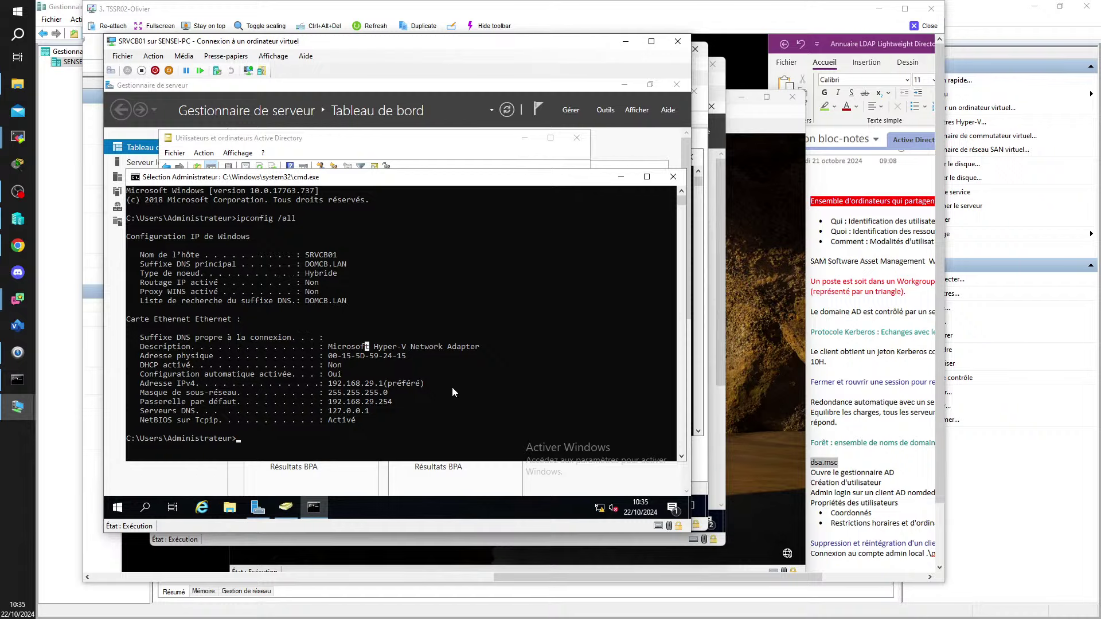
{"action": "type", "text": "pin"}
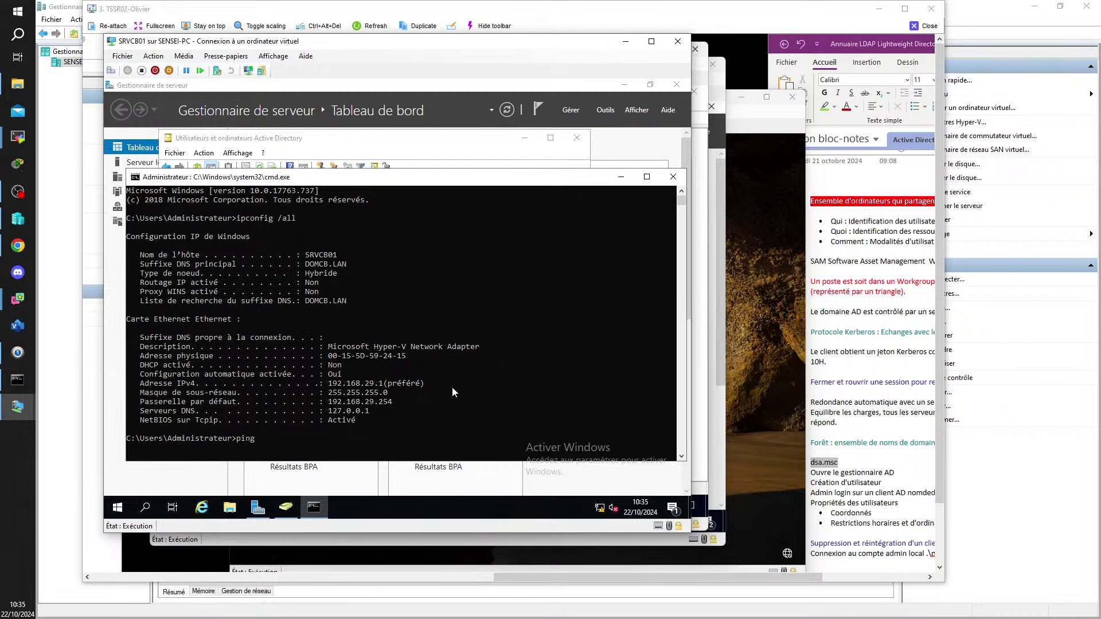
{"action": "type", "text": "g 127.0.0.1"}
{"action": "key", "text": "Return"}
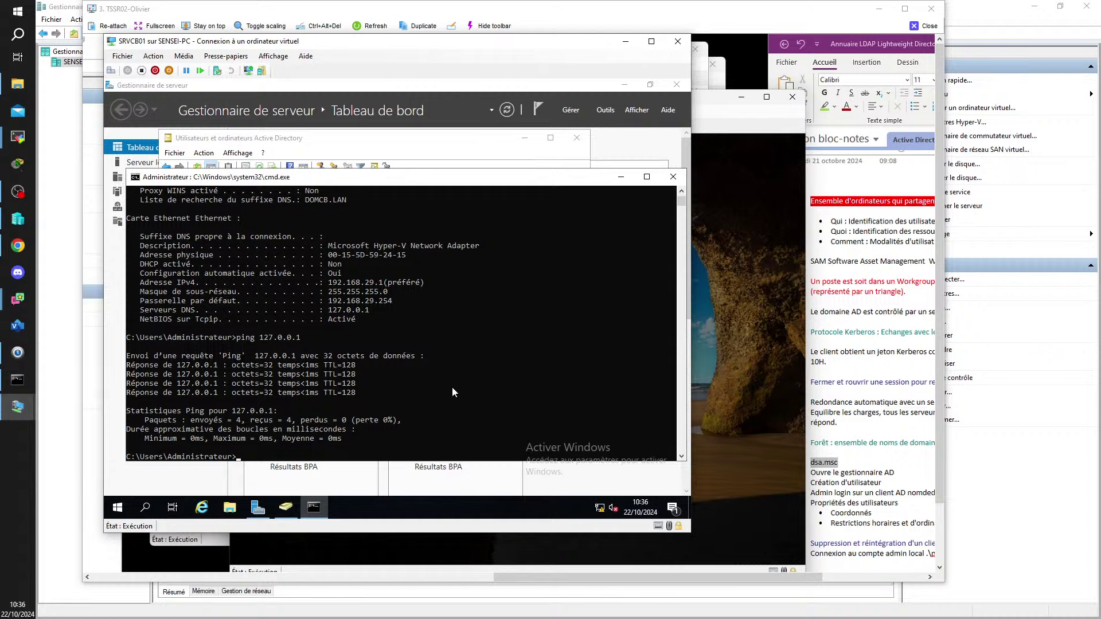
{"action": "key", "text": "Up"}
{"action": "type", "text": "2"}
{"action": "key", "text": "Return"}
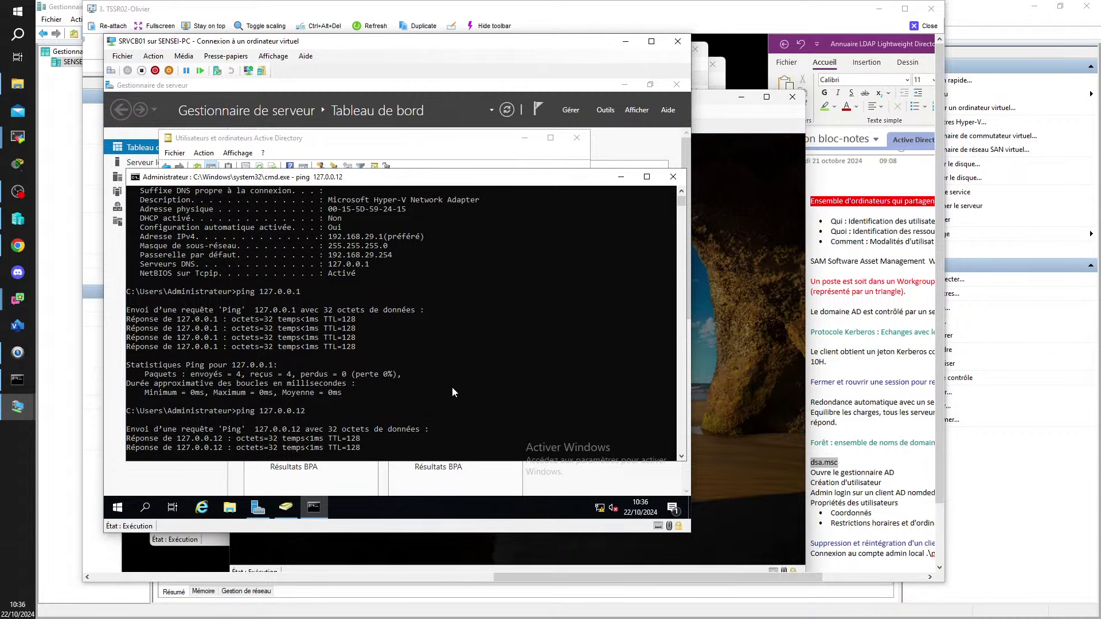
{"action": "key", "text": "ctrl+c"}
- Edit the recalled command and ping 127.2.3.5
{"action": "key", "text": "Up"}
{"action": "key", "text": "super"}
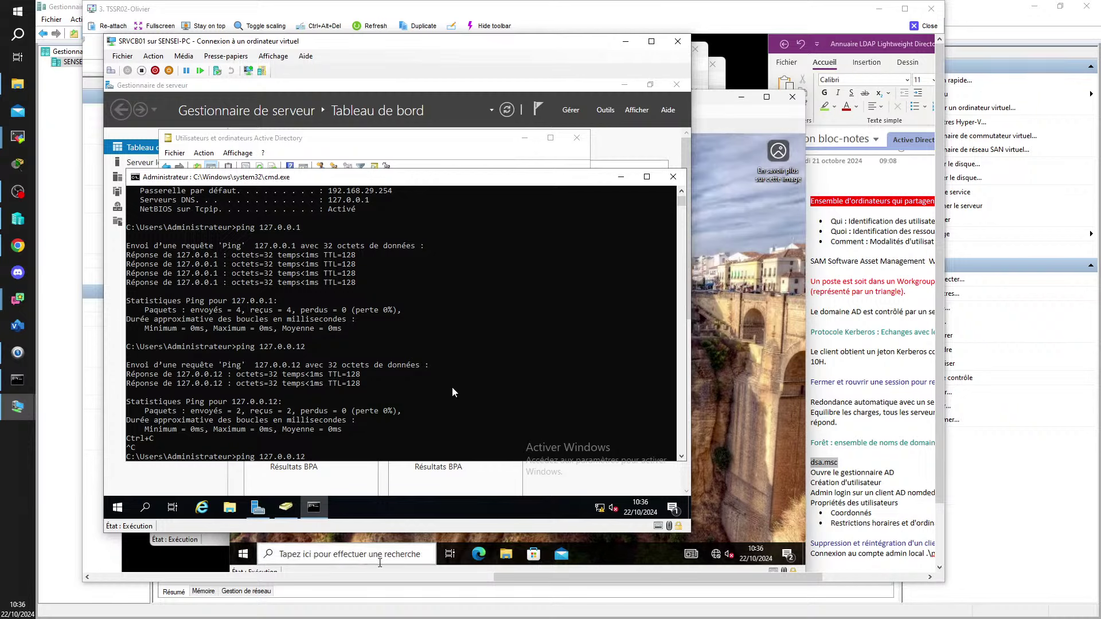
{"action": "key", "text": "BackSpace"}
{"action": "key", "text": "BackSpace"}
{"action": "key", "text": "BackSpace"}
{"action": "key", "text": "BackSpace"}
{"action": "key", "text": "BackSpace"}
{"action": "key", "text": "BackSpace"}
{"action": "type", "text": "c2.3.5"}
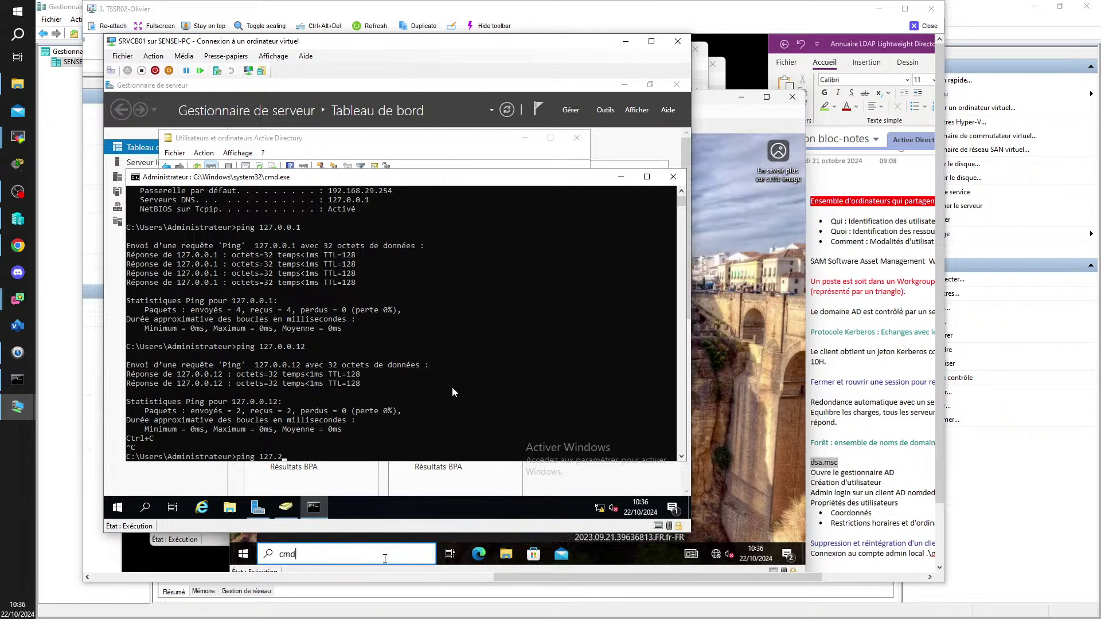
{"action": "key", "text": "Return"}
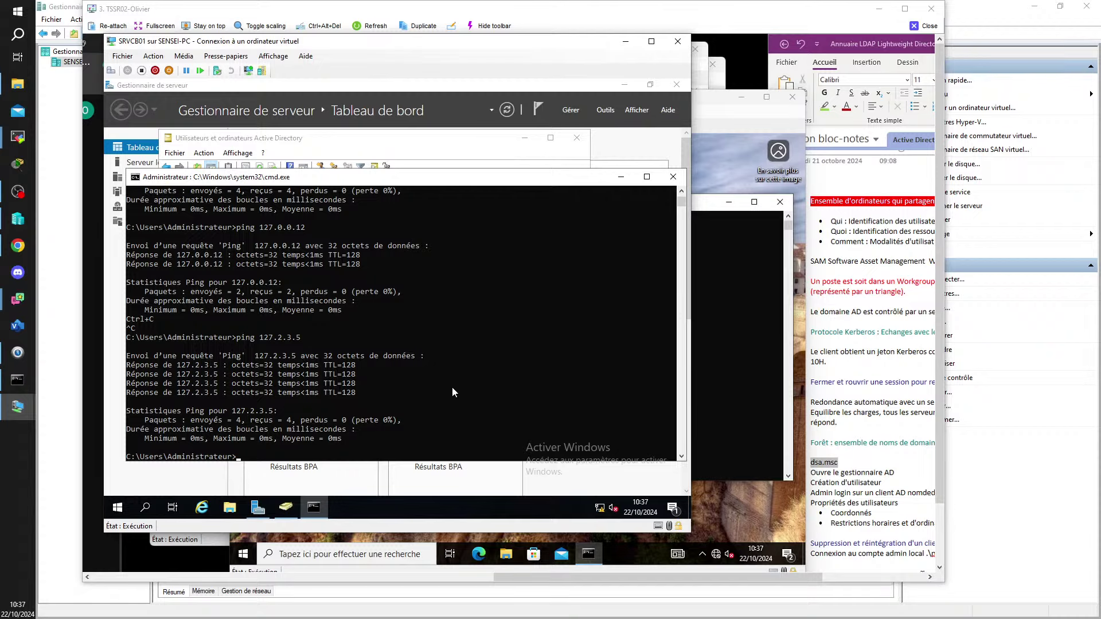
- Bring the OneNote course notes forward, scroll down, and place the cursor after 'Test pile TCP/IP'
{"action": "left_click", "coordinate": [920, 568]}
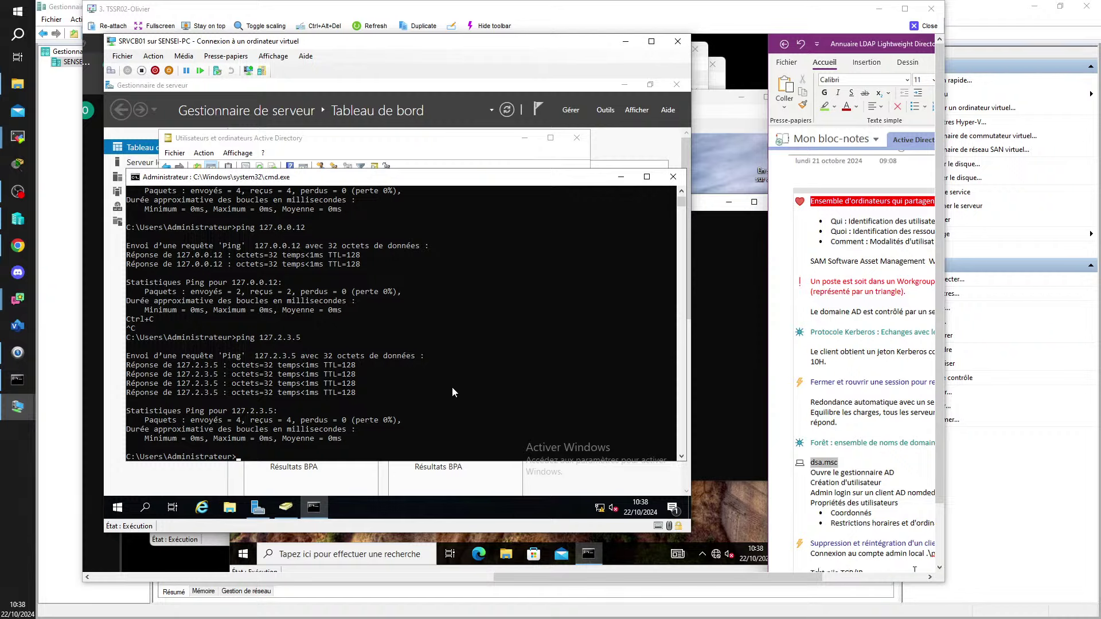
{"action": "scroll", "coordinate": [914, 569], "scroll_direction": "down", "scroll_amount": 1}
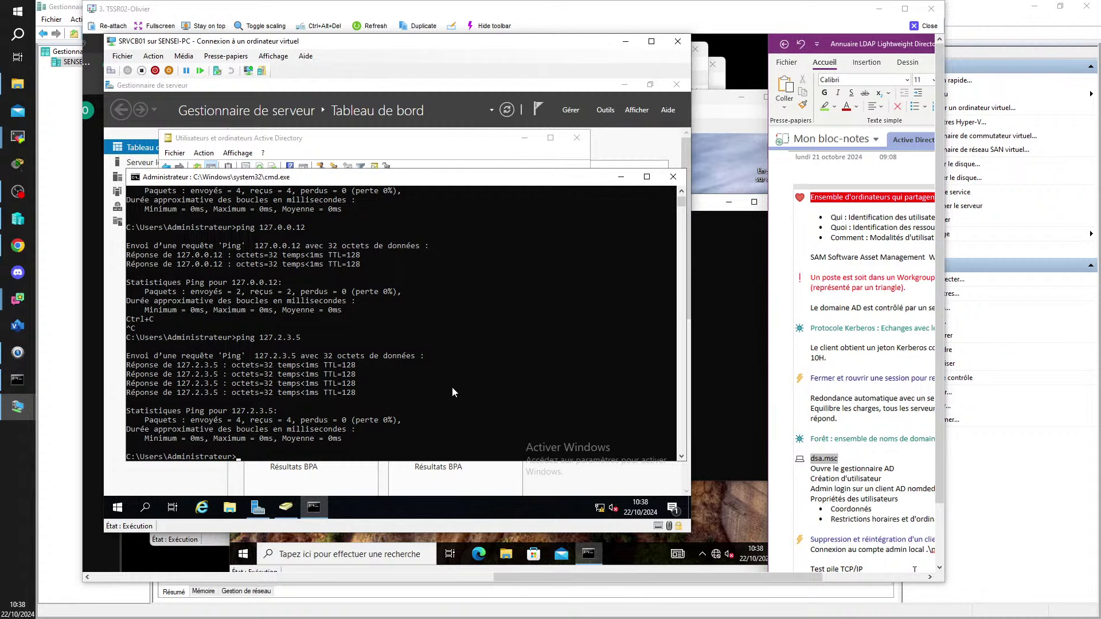
{"action": "left_click", "coordinate": [914, 568]}
- Write 'ping 127.0.0.1' on the line below the 'Test pile TCP/IP :' heading
{"action": "left_click", "coordinate": [880, 568]}
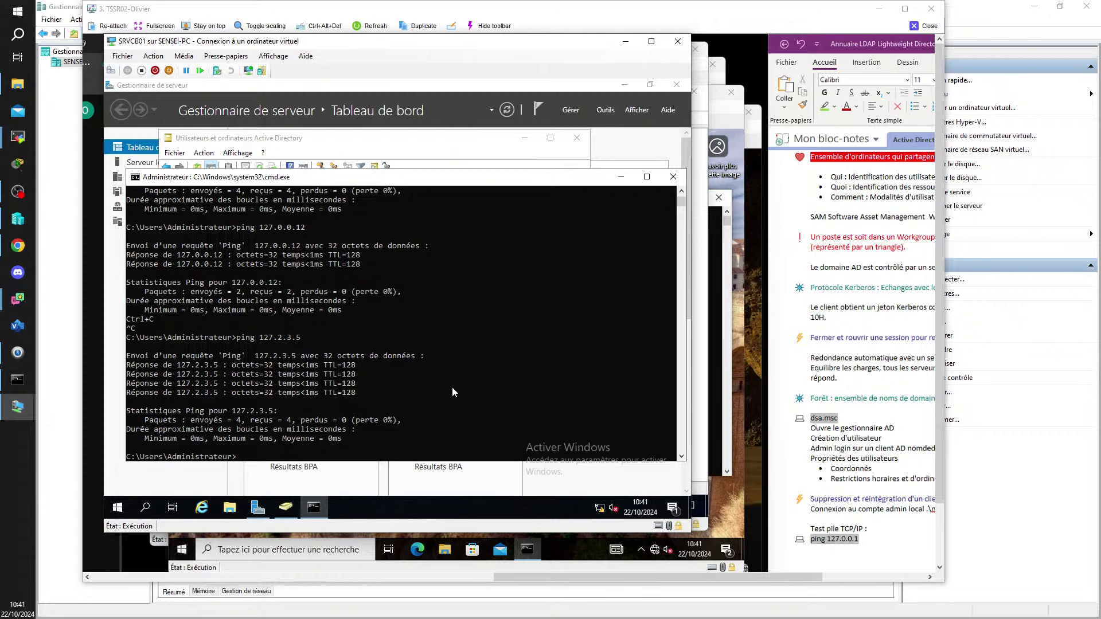
- Scroll SRVCB01's command prompt back up to the earlier ipconfig /all output
{"action": "scroll", "coordinate": [408, 325], "scroll_direction": "up", "scroll_amount": 8}
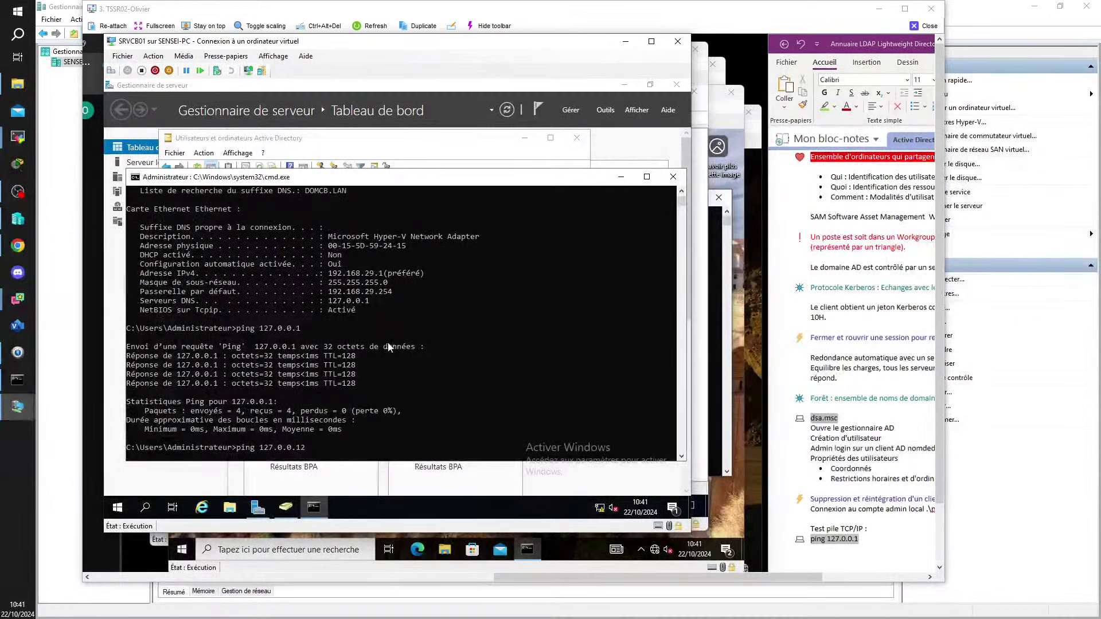
{"action": "scroll", "coordinate": [387, 346], "scroll_direction": "up", "scroll_amount": 4}
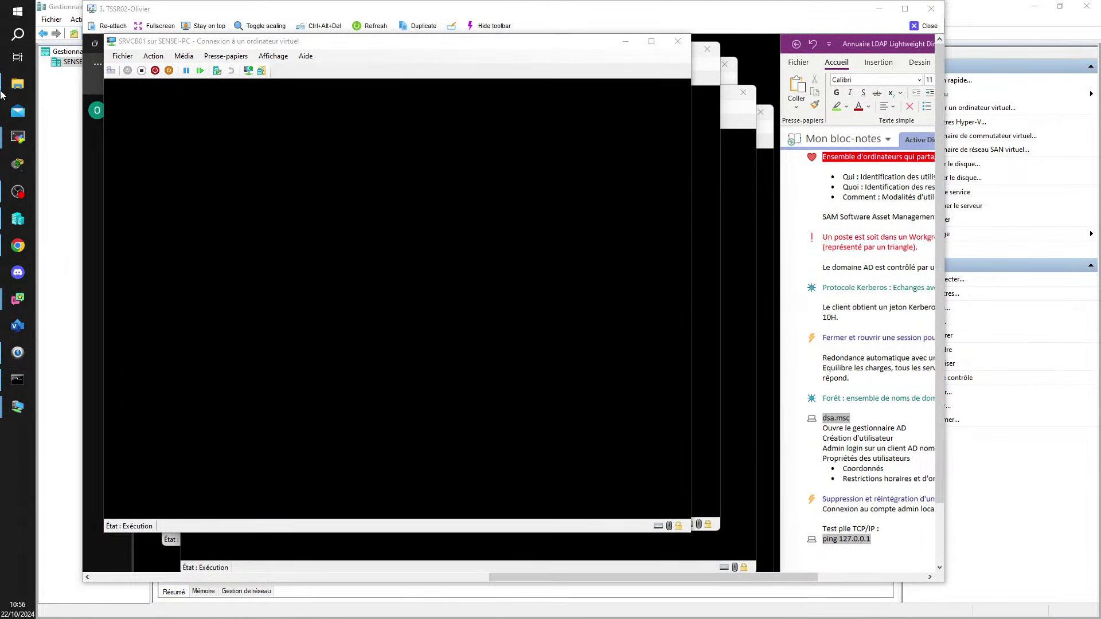
- Close the covering window, select SRVCB02 in the list and connect to its console
{"action": "left_click", "coordinate": [934, 26]}
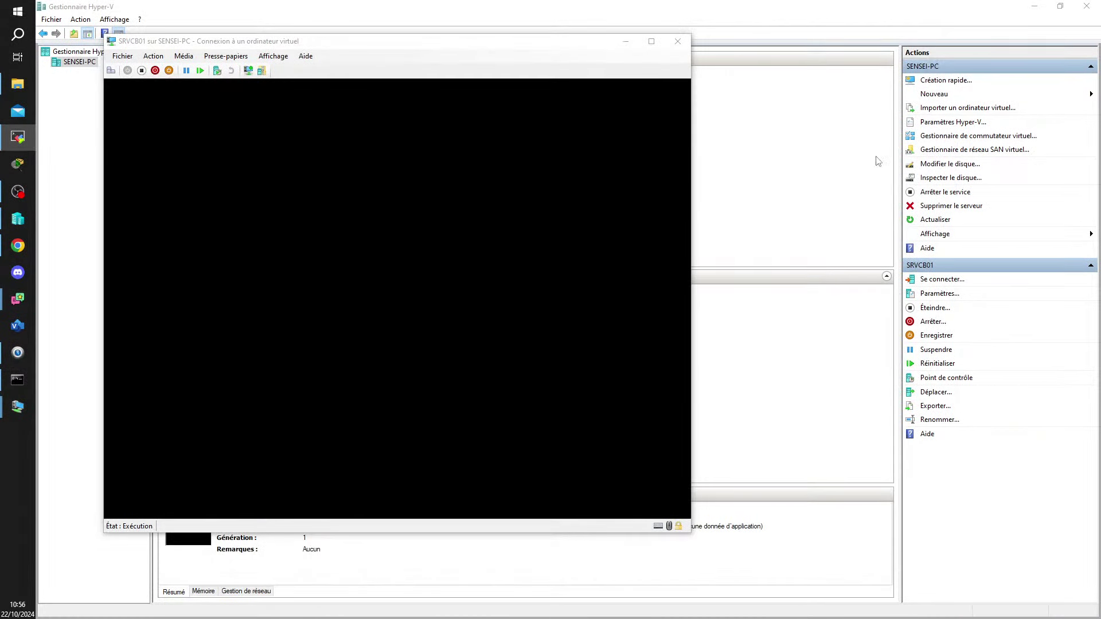
{"action": "left_click", "coordinate": [57, 150]}
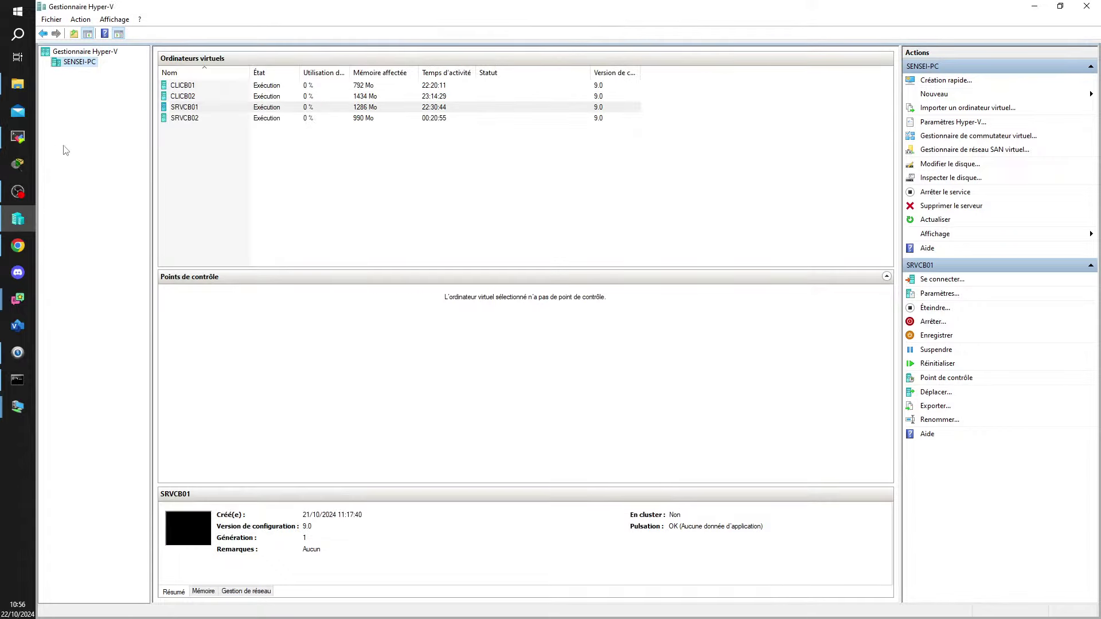
{"action": "left_click", "coordinate": [196, 119]}
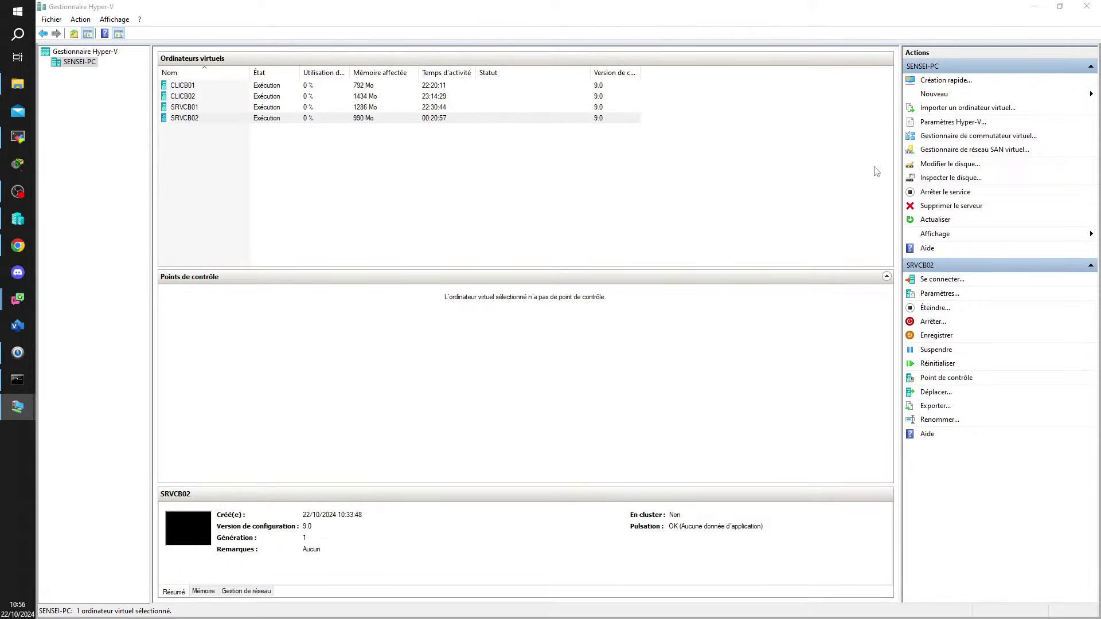
{"action": "left_click", "coordinate": [942, 278]}
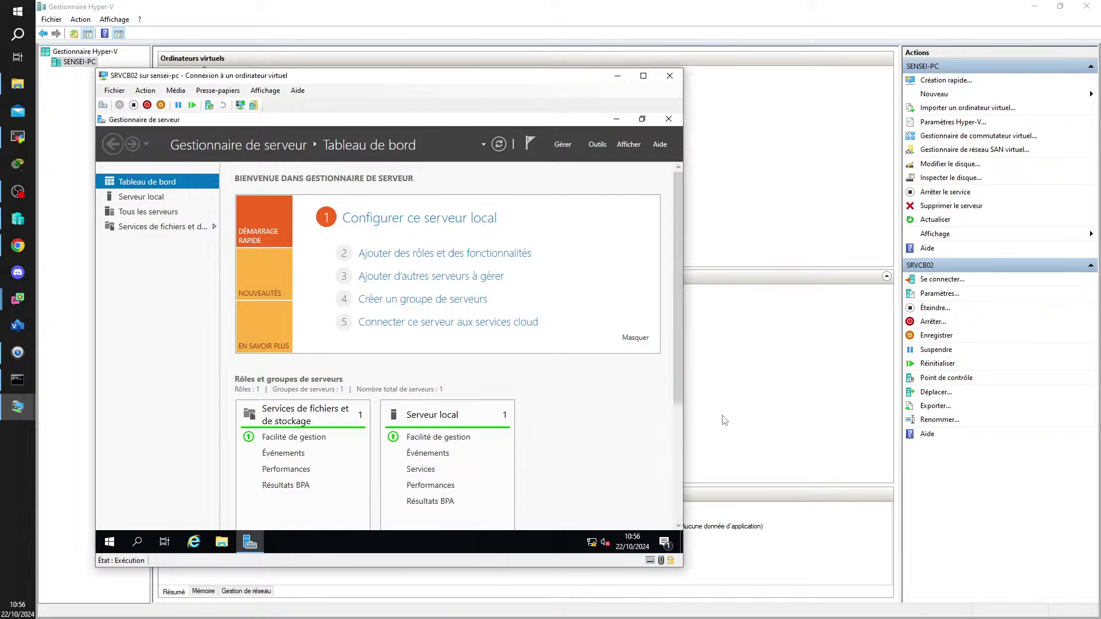
{"action": "key", "text": "super+r"}
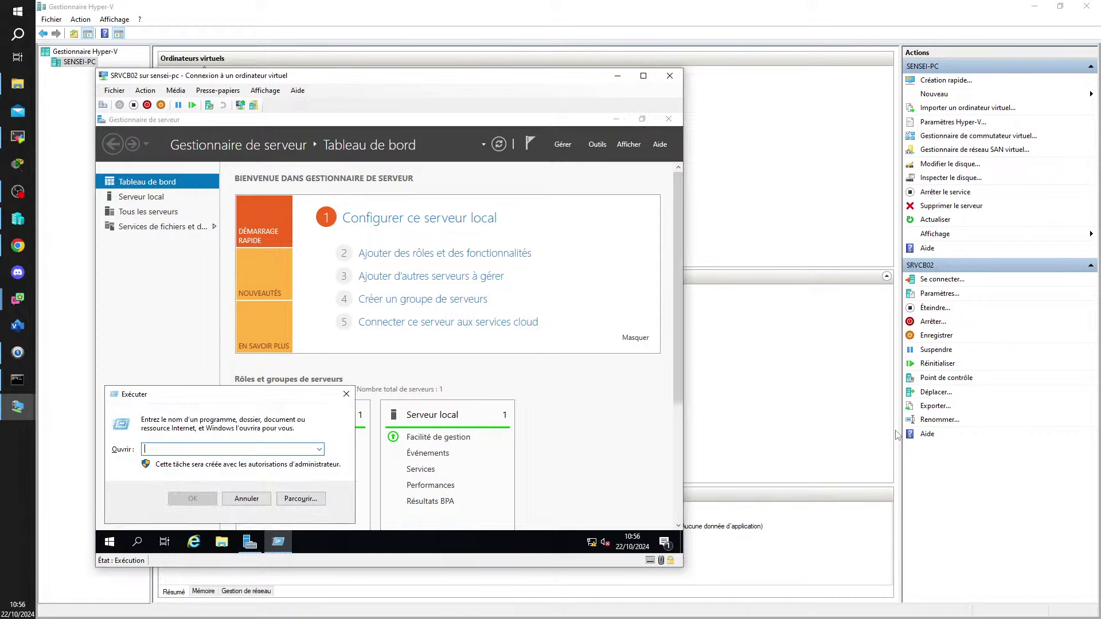
{"action": "type", "text": "cmd"}
{"action": "key", "text": "Return"}
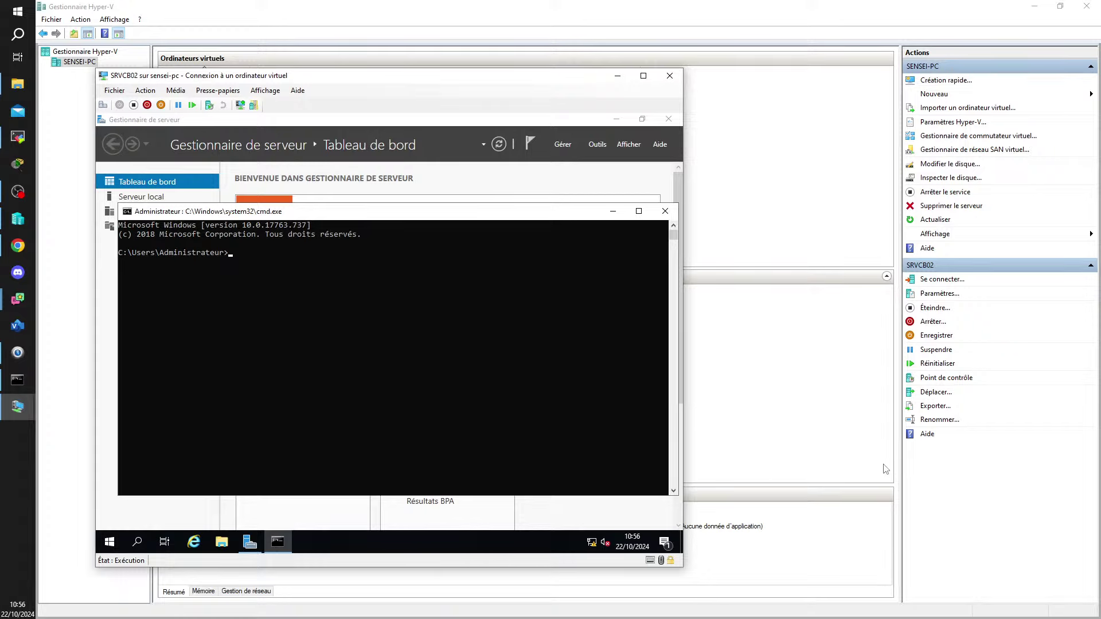
{"action": "type", "text": "whoami"}
{"action": "key", "text": "Return"}
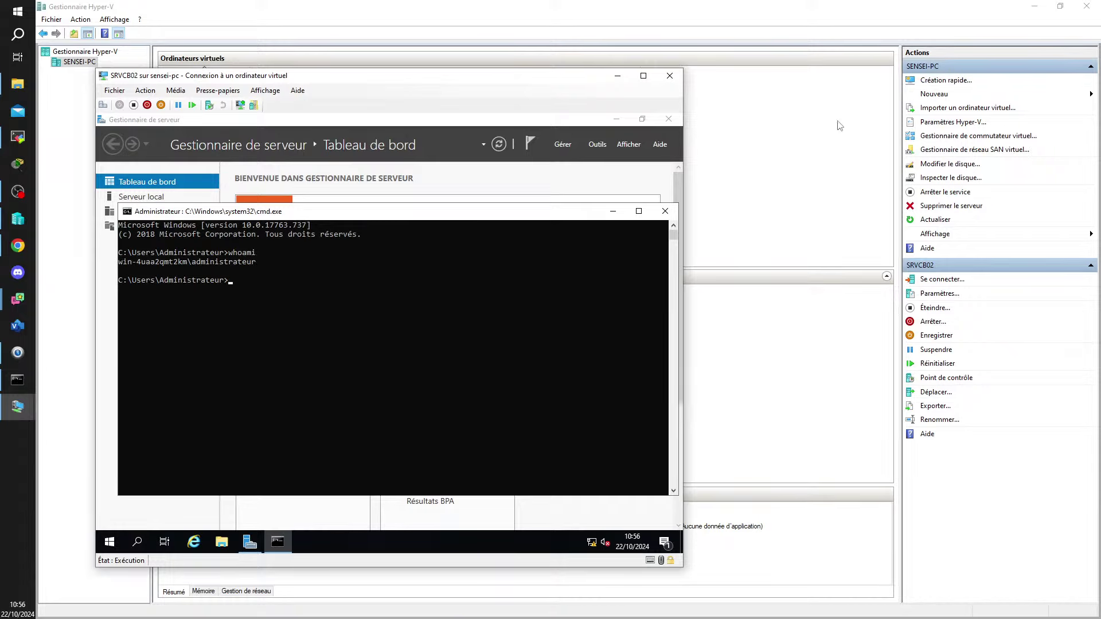
{"action": "left_click", "coordinate": [665, 211]}
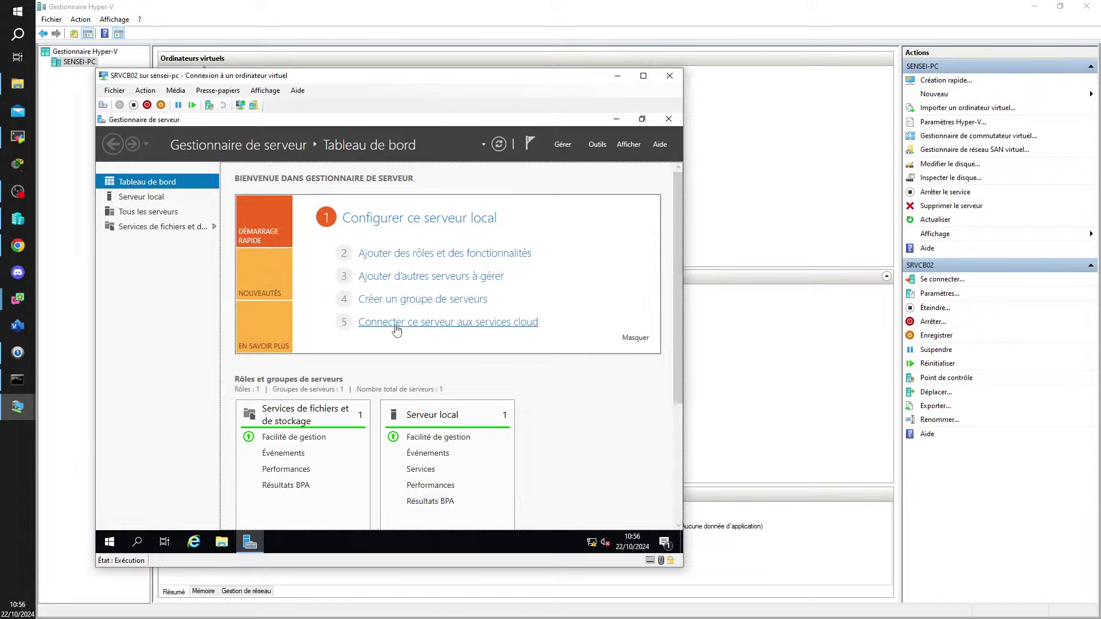
{"action": "key", "text": "super+r"}
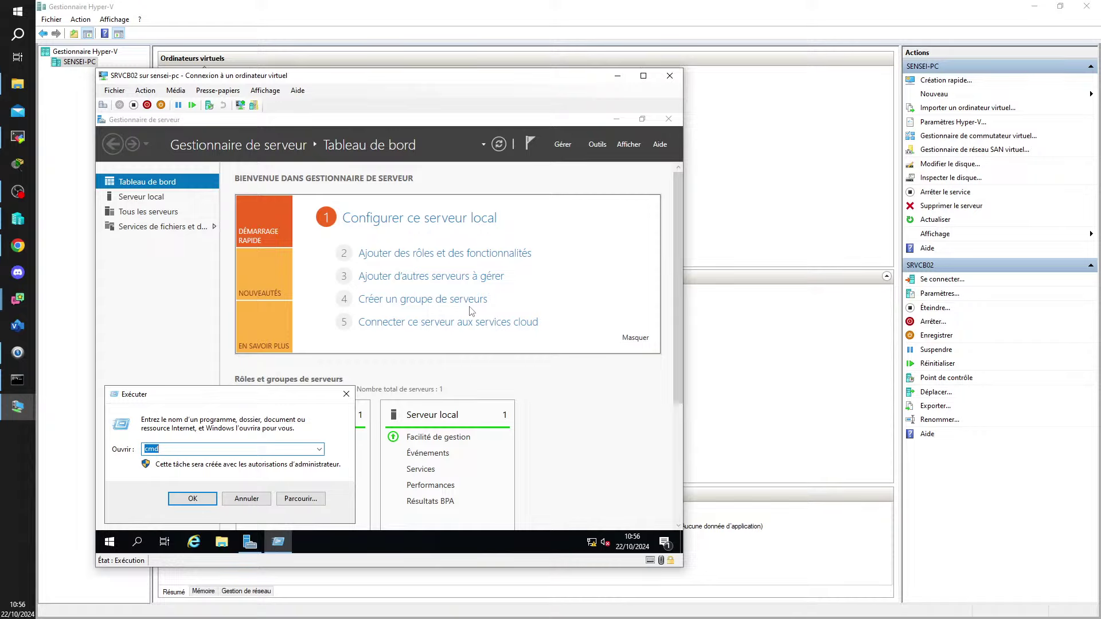
- Via ncpa.cpl, open the Ethernet connection's IPv4 properties and choose a manually entered IP address
{"action": "type", "text": "ncpa.cpl"}
{"action": "key", "text": "Return"}
{"action": "left_click", "coordinate": [224, 234]}
{"action": "right_click", "coordinate": [225, 234]}
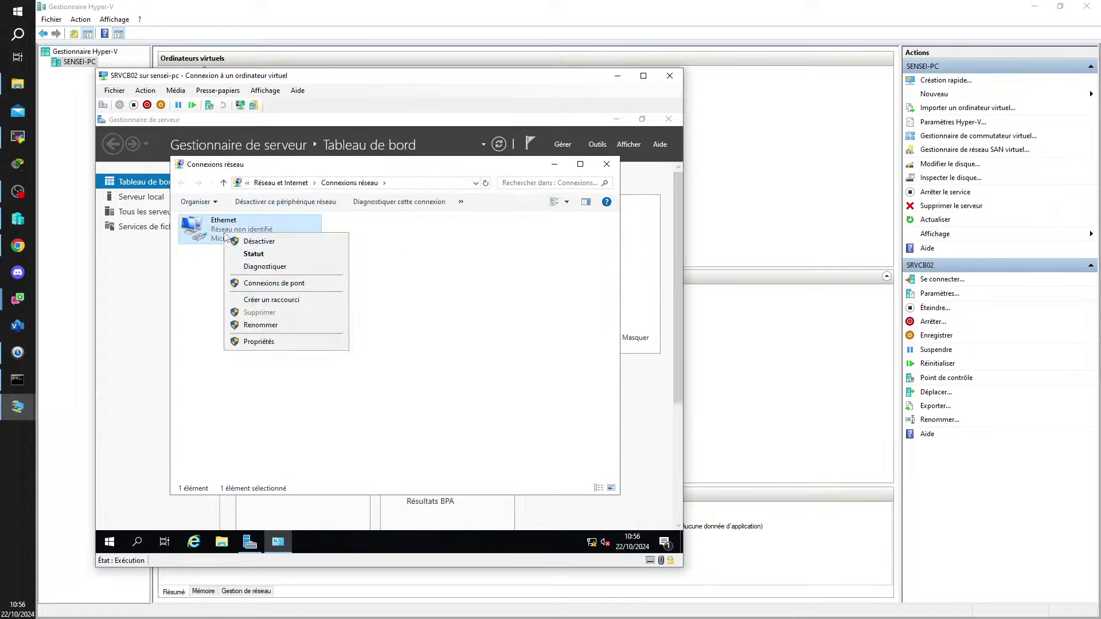
{"action": "left_click", "coordinate": [258, 341]}
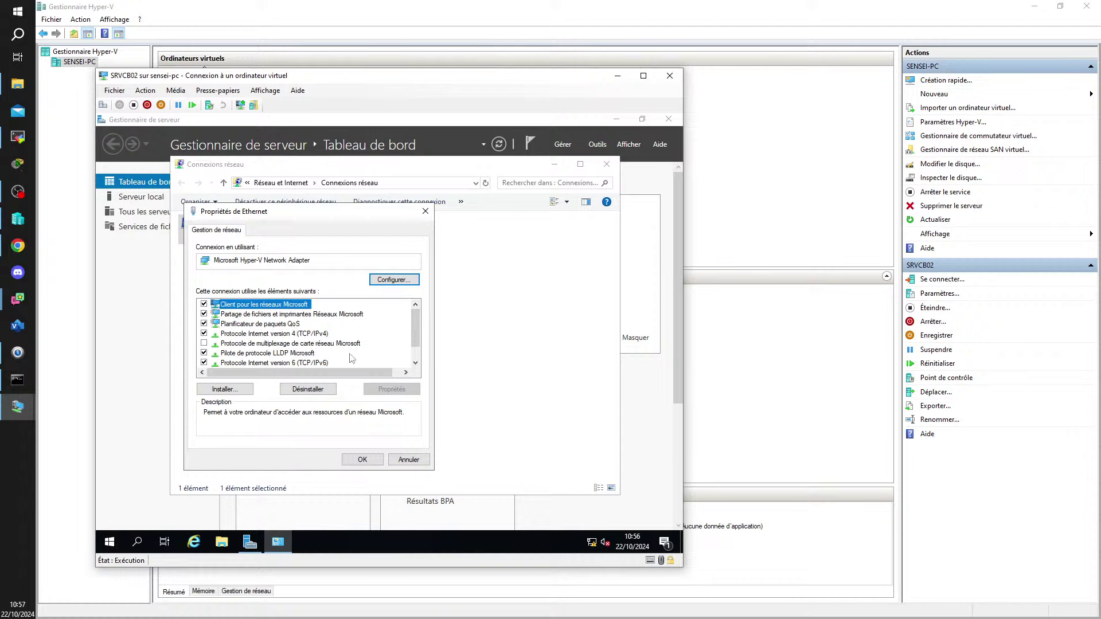
{"action": "double_click", "coordinate": [313, 334]}
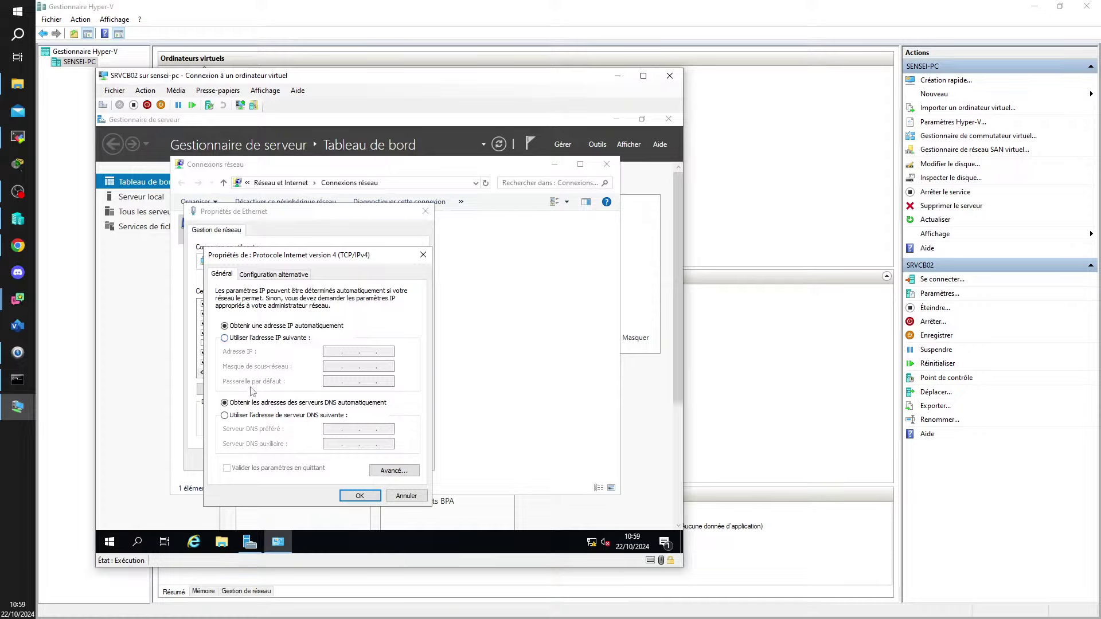
{"action": "left_click", "coordinate": [240, 338]}
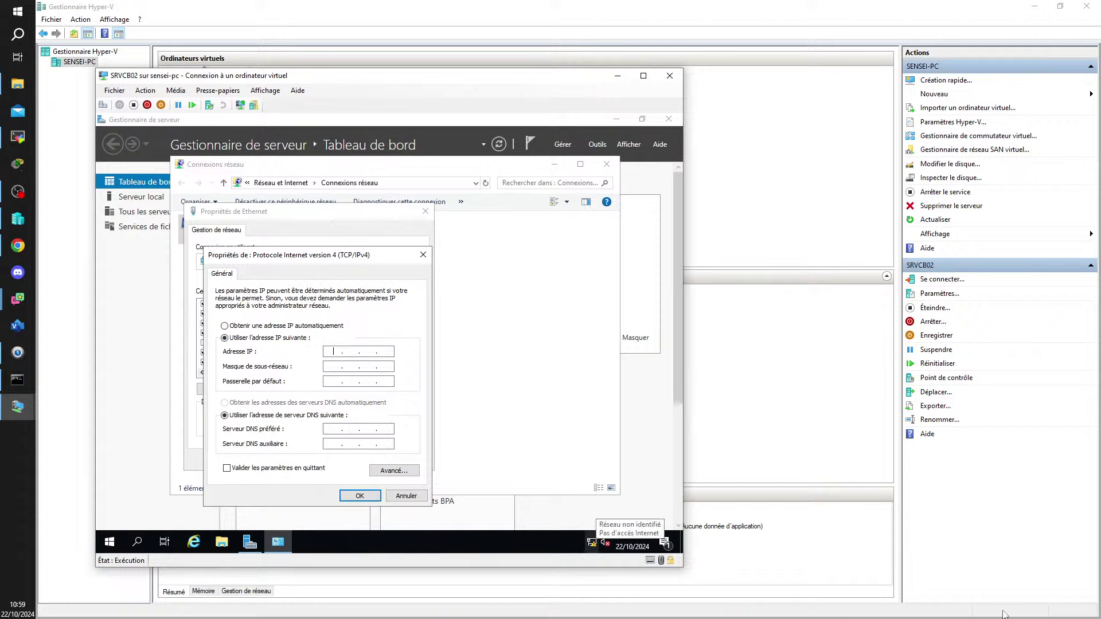
- Assign static IP 192.168.29.2 with mask 255.255.255.0 and the preferred DNS server, and confirm
{"action": "type", "text": "192 . 168 . 29 . 2"}
{"action": "key", "text": "Tab"}
{"action": "key", "text": "Tab"}
{"action": "key", "text": "Tab"}
{"action": "key", "text": "Tab"}
{"action": "type", "text": "19218"}
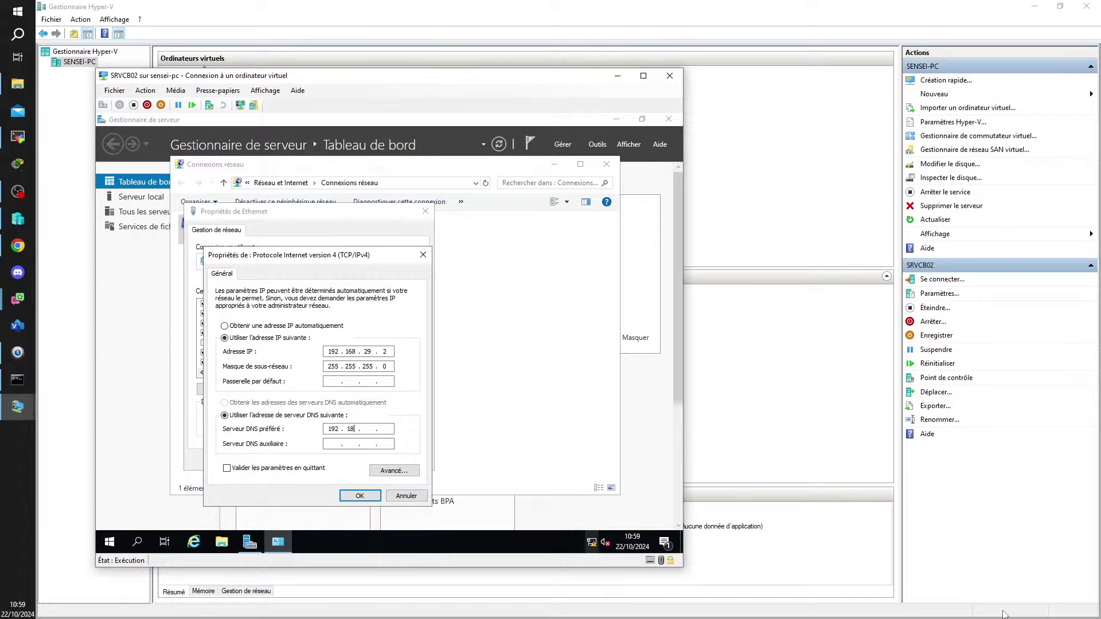
{"action": "type", "text": "8"}
{"action": "type", "text": "29"}
{"action": "type", "text": "1"}
{"action": "key", "text": "Return"}
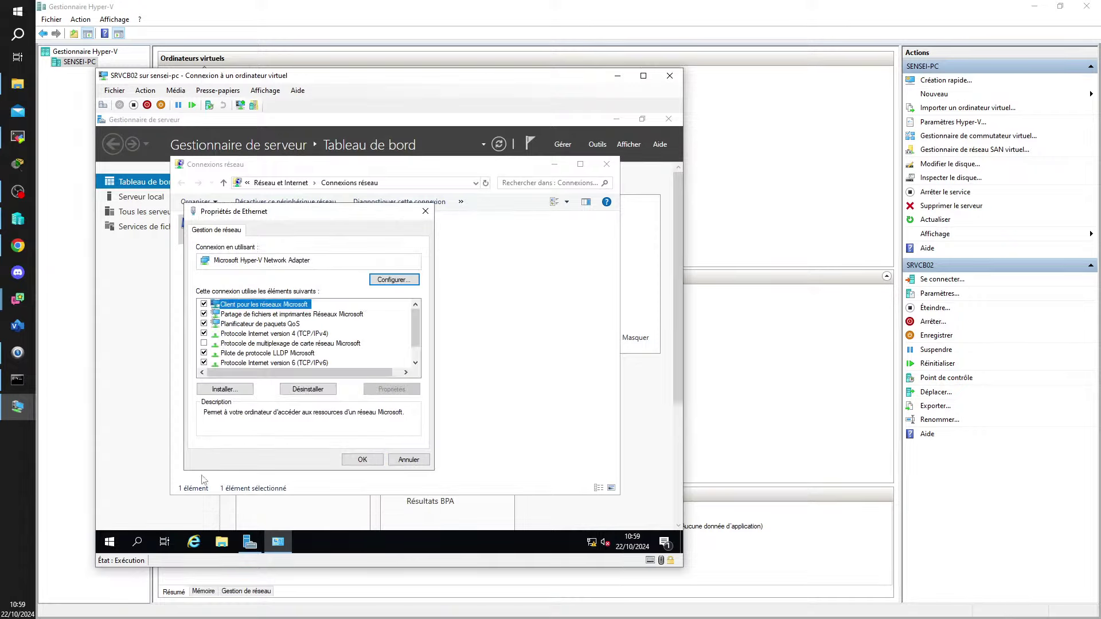
- Confirm the Ethernet adapter properties and close the network connections windows
{"action": "left_click", "coordinate": [362, 460]}
{"action": "left_click", "coordinate": [350, 341]}
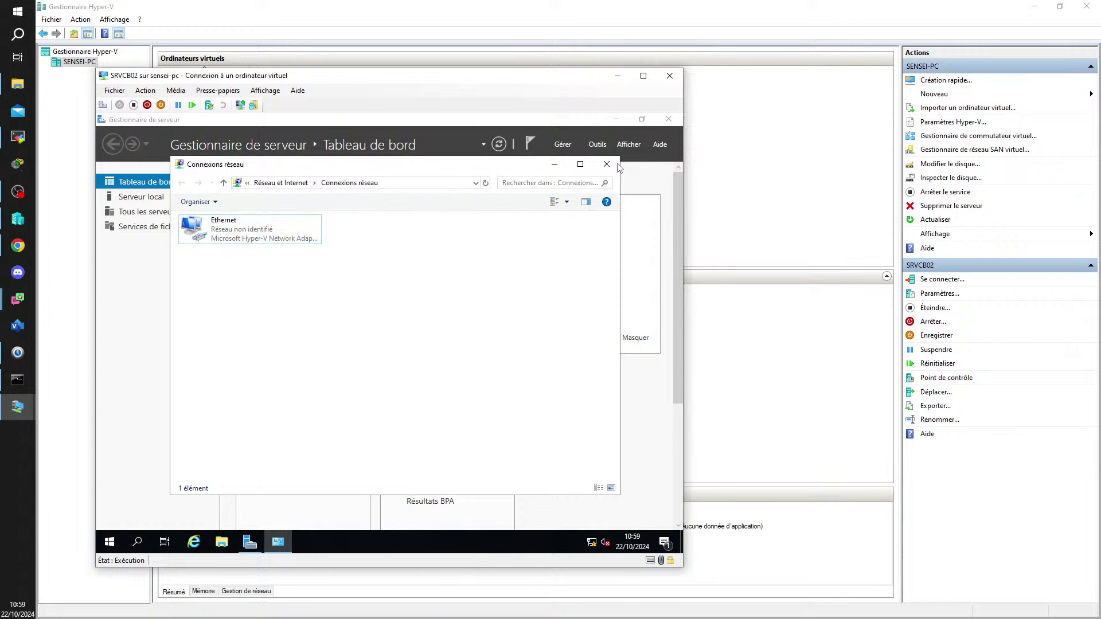
{"action": "left_click", "coordinate": [607, 164]}
- Open System Properties via sysdm.cpl and enter the new computer name SRVCB02
{"action": "key", "text": "super+r"}
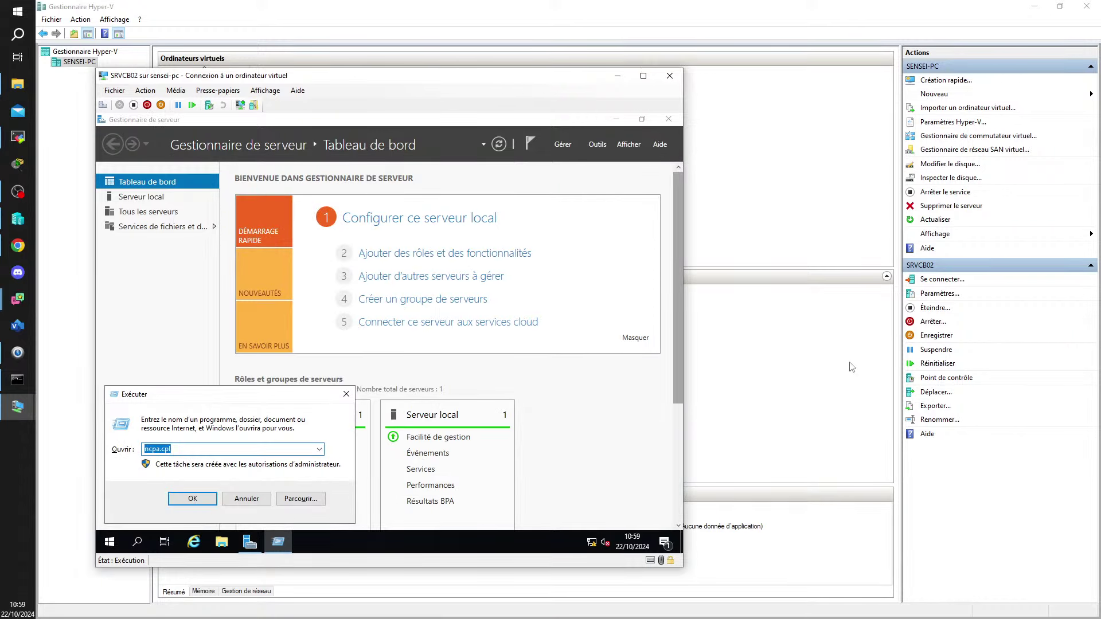
{"action": "type", "text": "sysdm.cpl"}
{"action": "key", "text": "Return"}
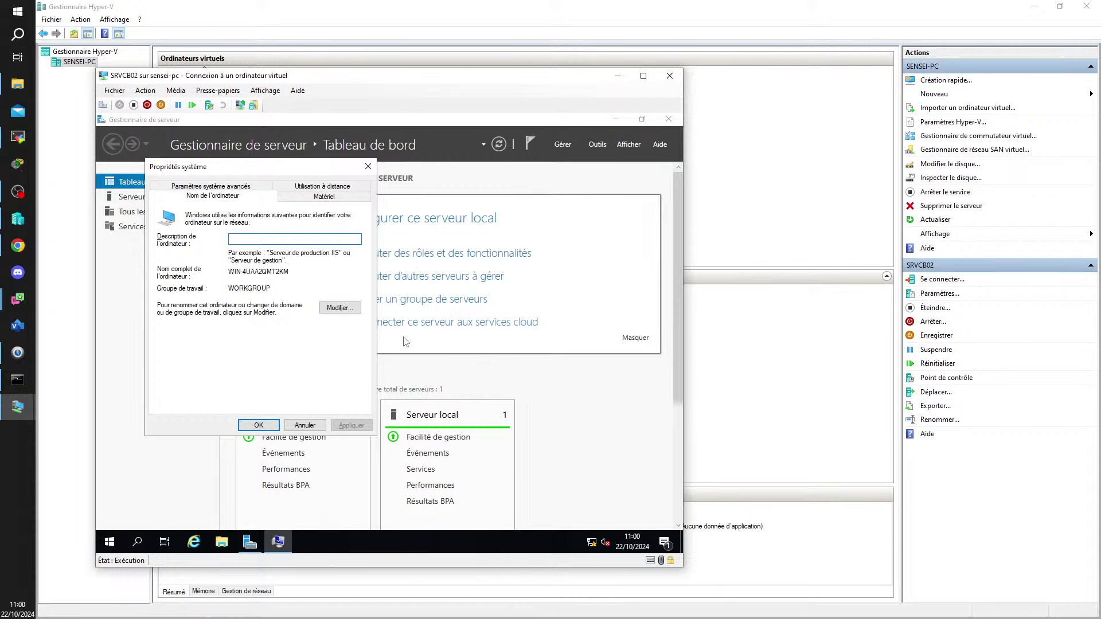
{"action": "left_click", "coordinate": [342, 309]}
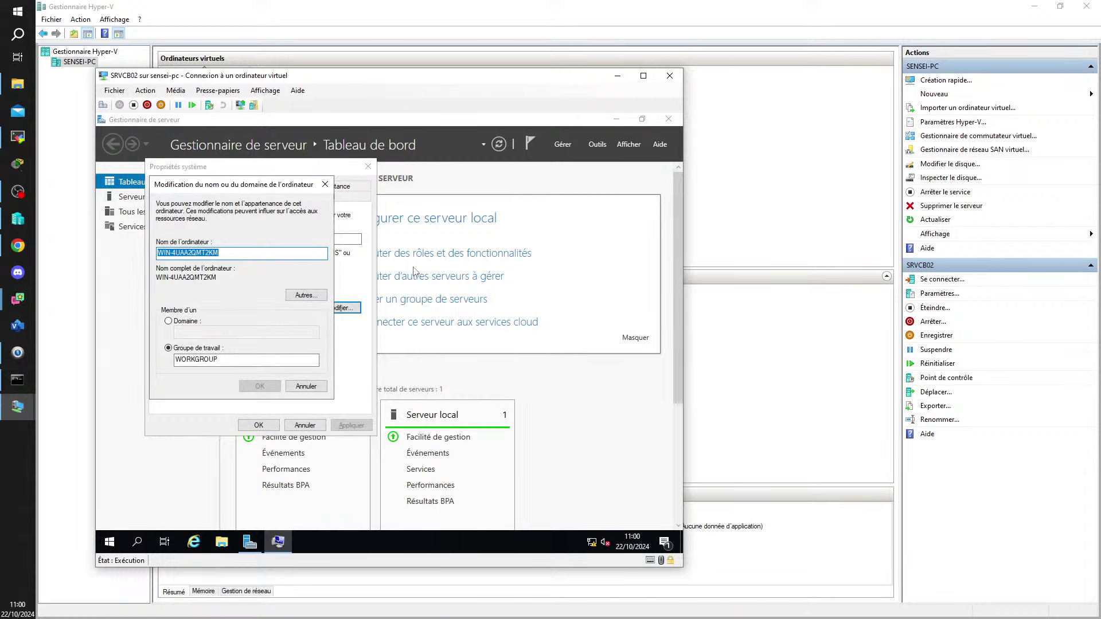
{"action": "type", "text": "SRVCB02"}
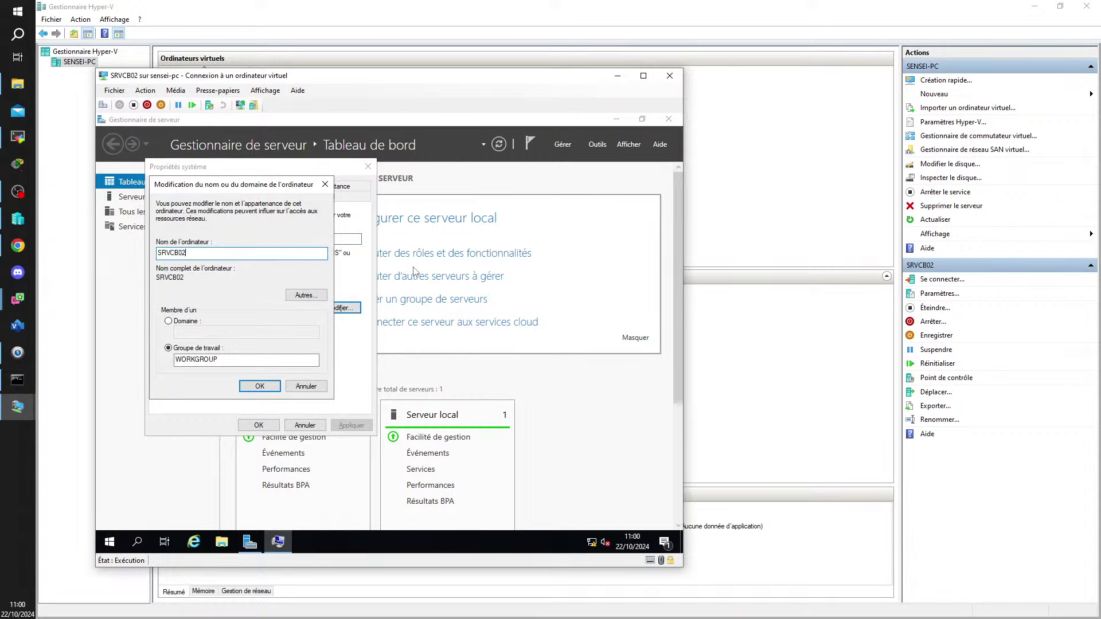
- Join the domcb.lan domain, authenticating with the domain administrator account and its password
{"action": "left_click", "coordinate": [168, 321]}
{"action": "left_click", "coordinate": [267, 333]}
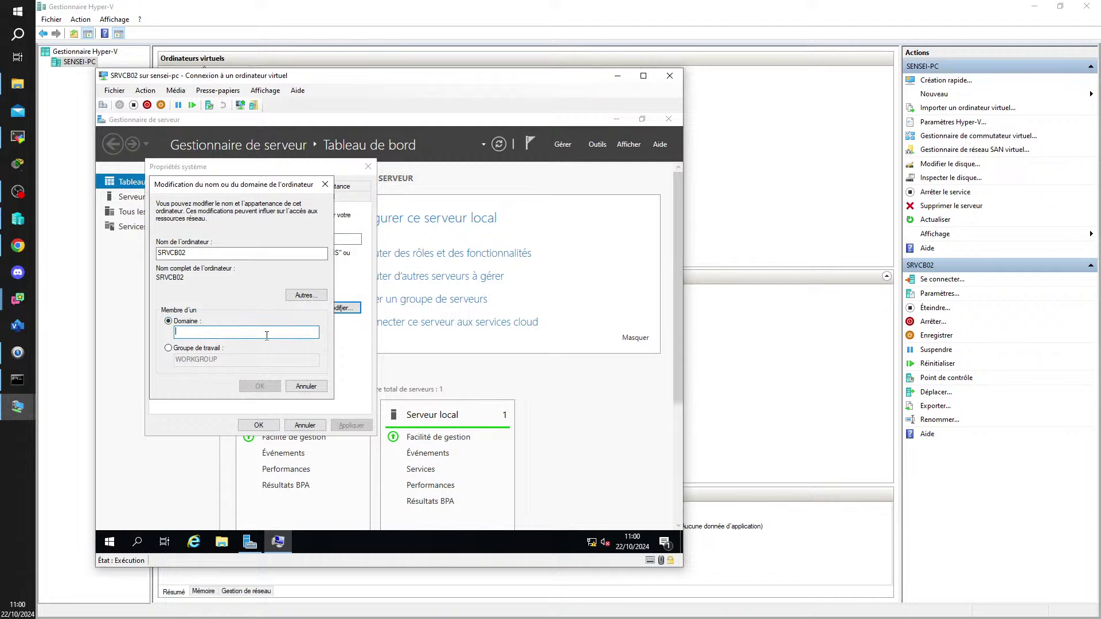
{"action": "type", "text": "domcb.al"}
{"action": "key", "text": "Return"}
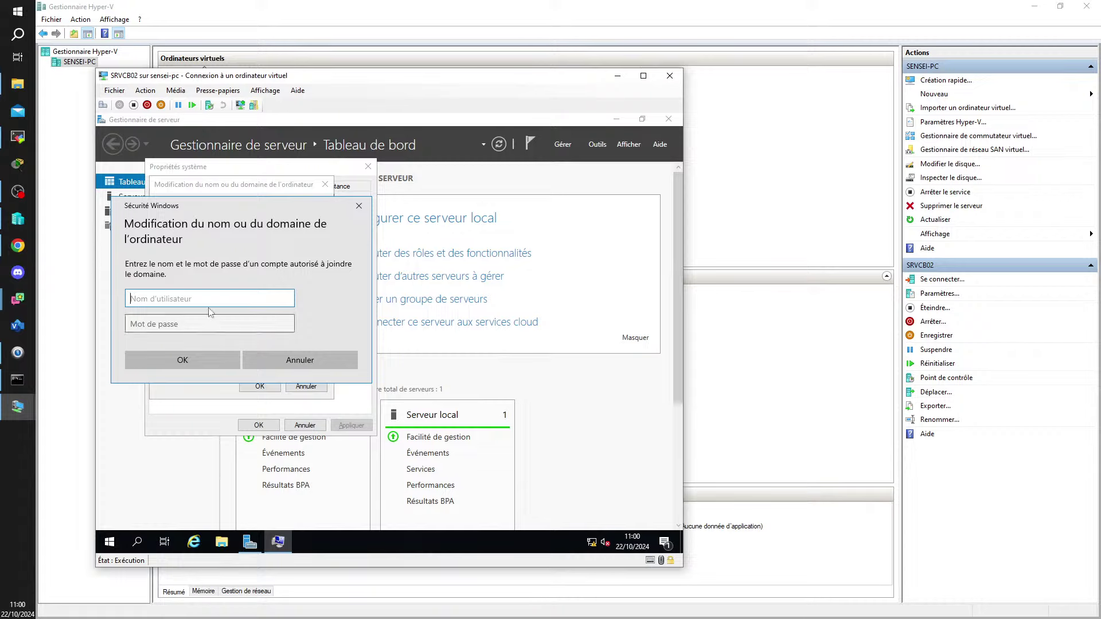
{"action": "type", "text": "admin"}
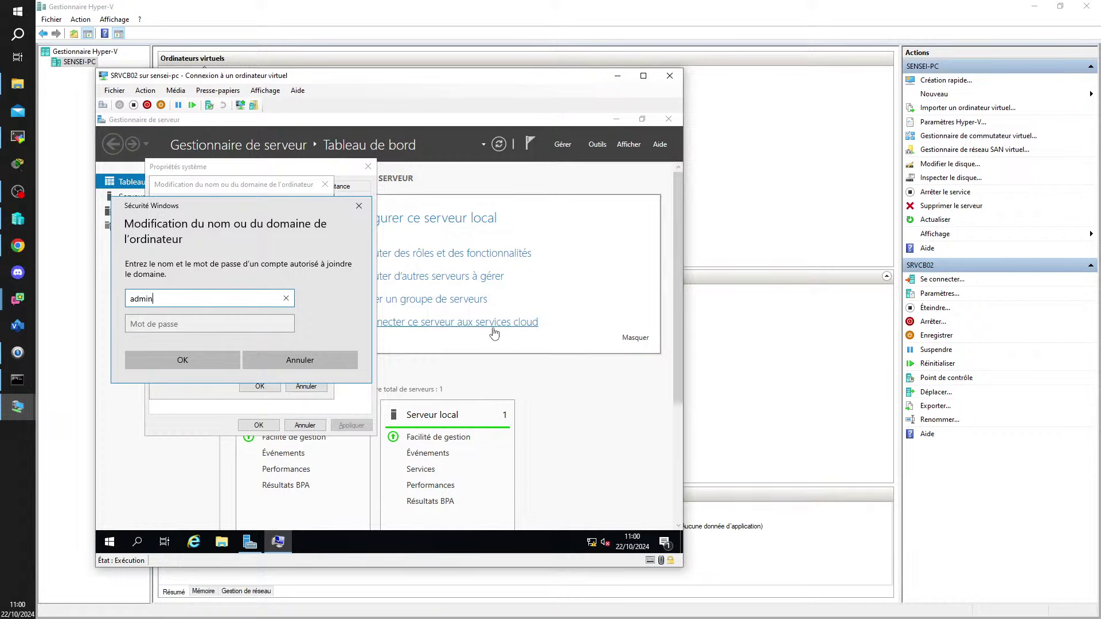
{"action": "type", "text": "istrateur"}
{"action": "key", "text": "Tab"}
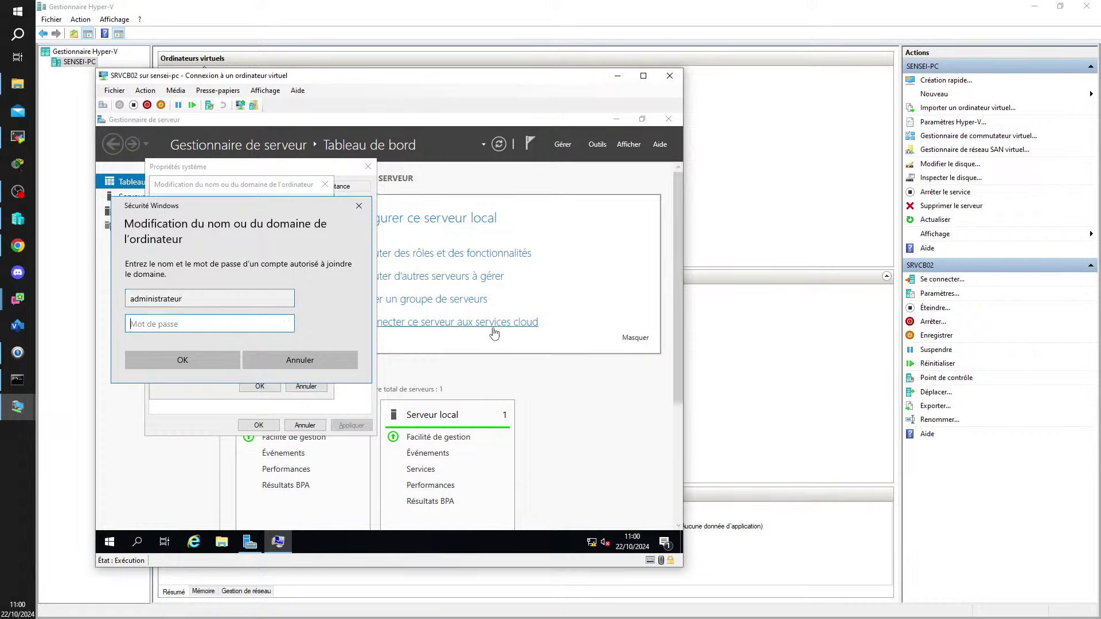
{"action": "key", "text": "Return"}
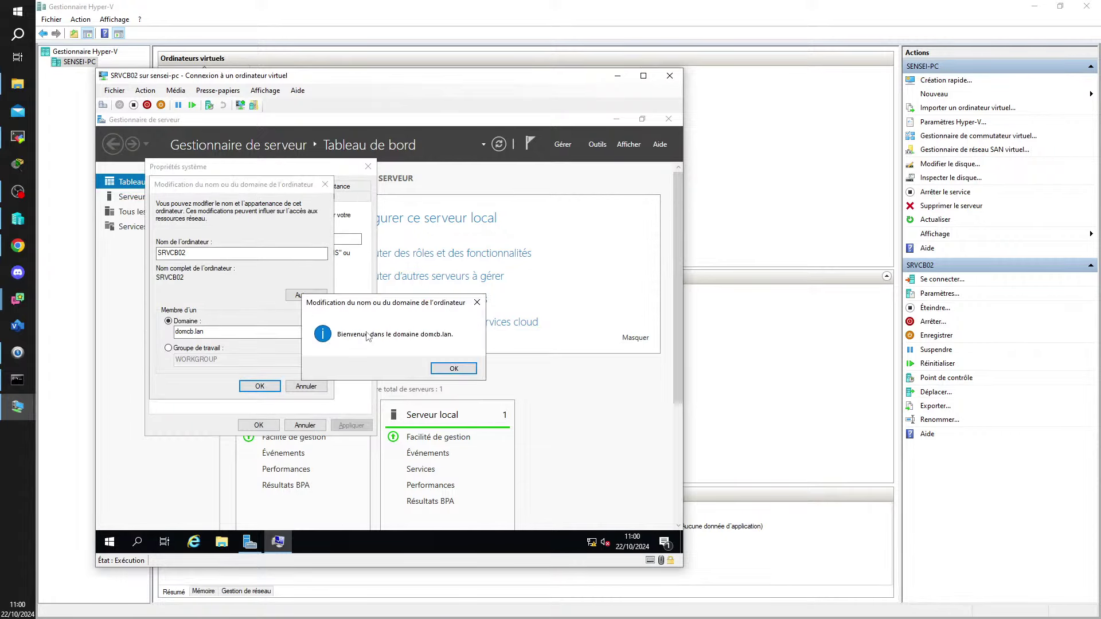
- Acknowledge the domain welcome and restart notices, close System Properties and restart SRVCB02 now
{"action": "left_click", "coordinate": [454, 370]}
{"action": "left_click", "coordinate": [259, 386]}
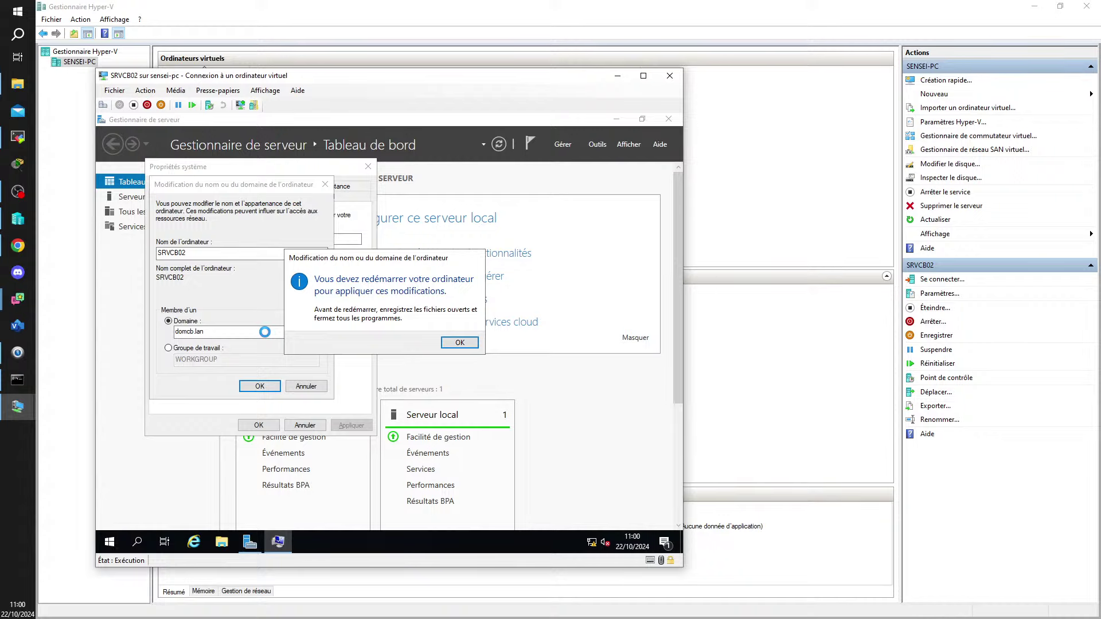
{"action": "left_click", "coordinate": [461, 343]}
{"action": "left_click", "coordinate": [256, 425]}
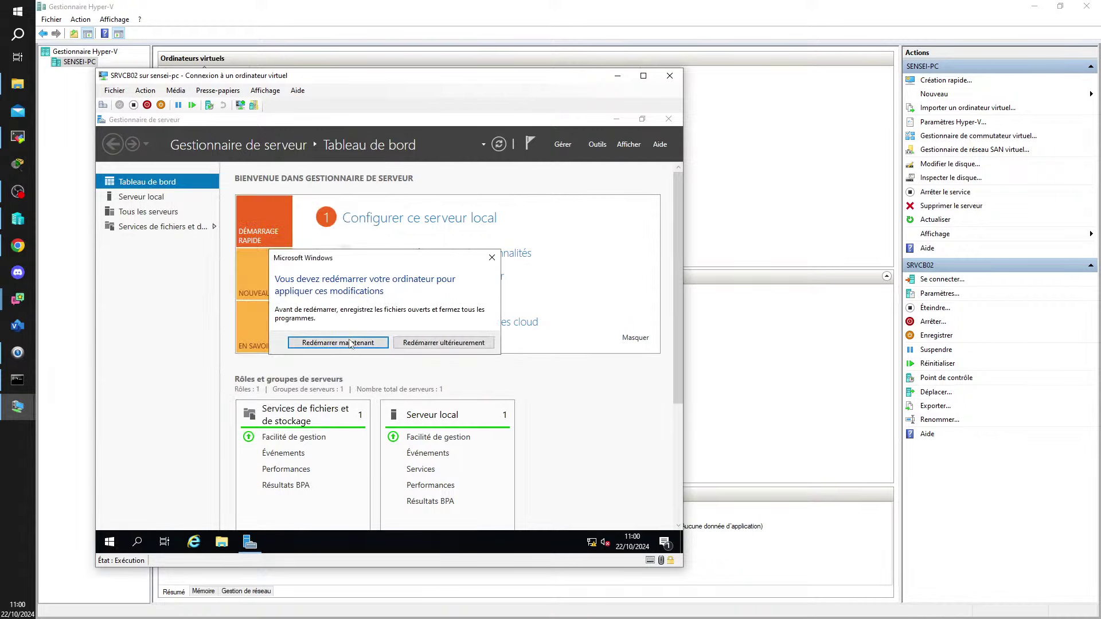
{"action": "left_click", "coordinate": [337, 343]}
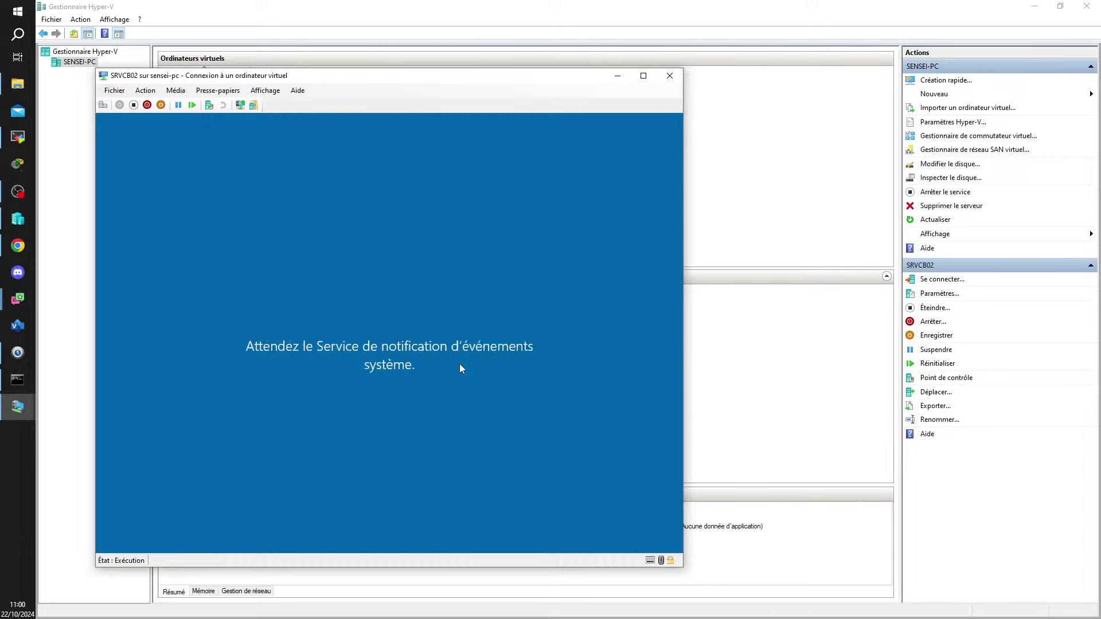
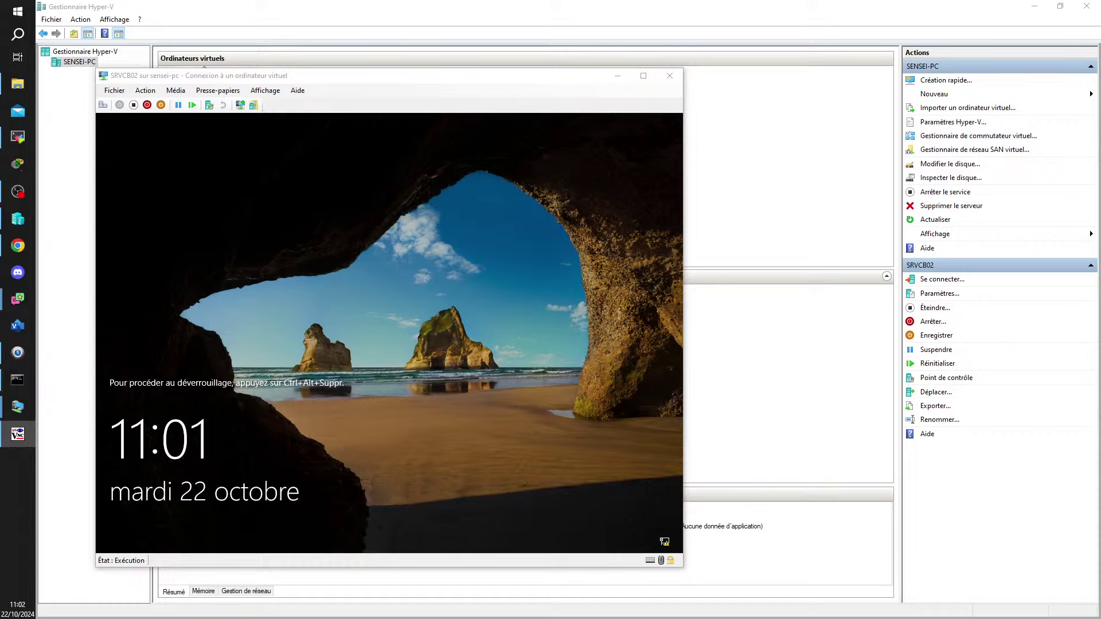
- Switch from the SRVCB02 VM window to File Explorer, then bring up the Run dialog
{"action": "key", "text": "alt+Tab"}
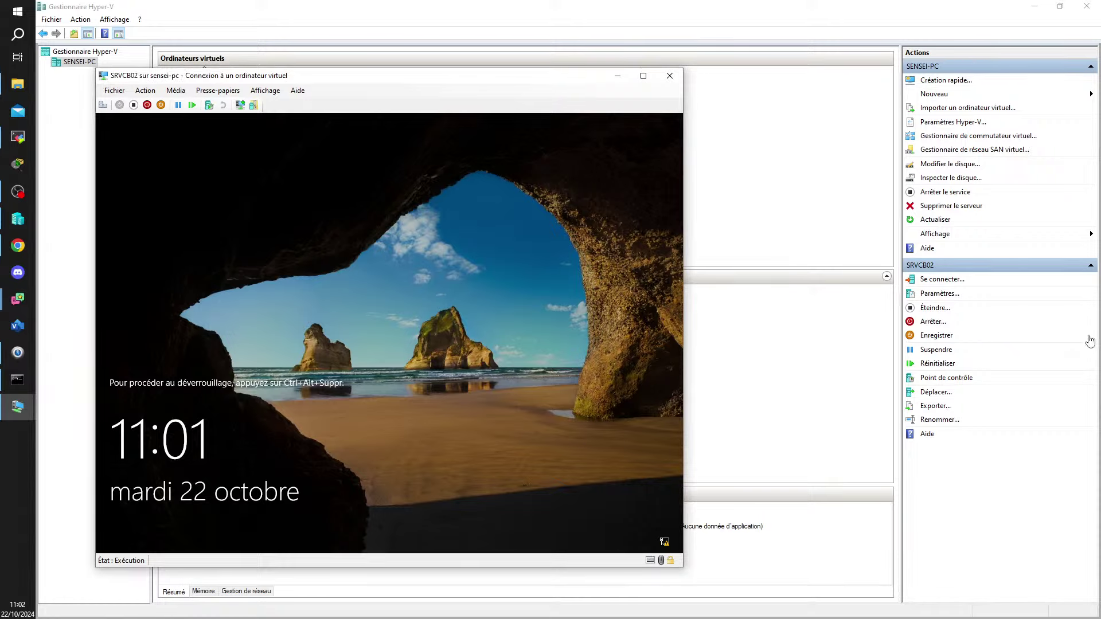
{"action": "key", "text": "super+e"}
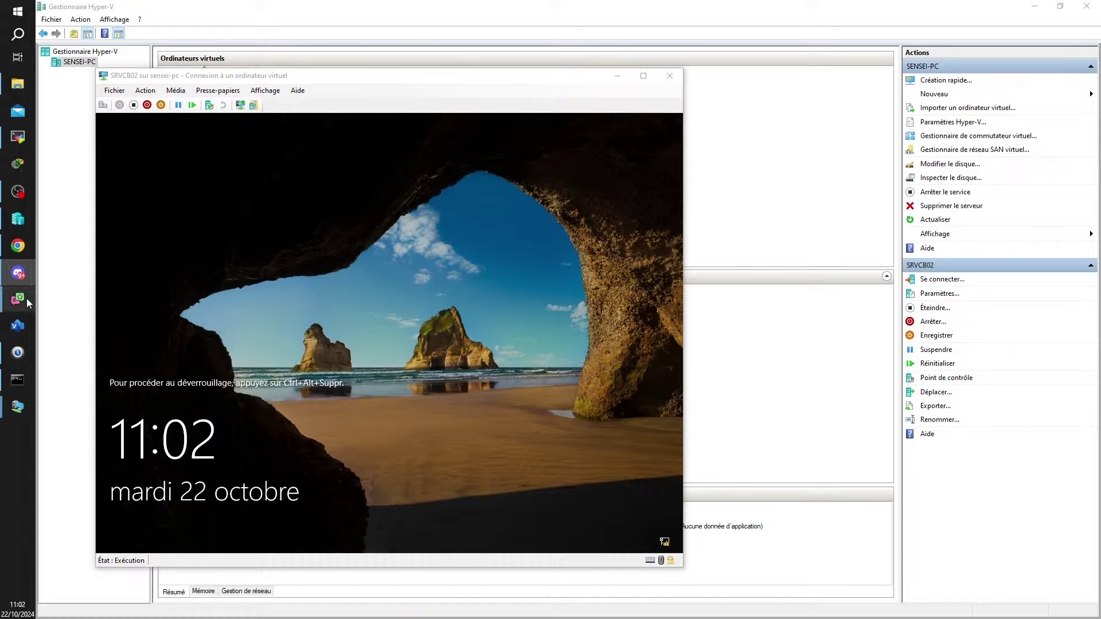
{"action": "left_click", "coordinate": [19, 85]}
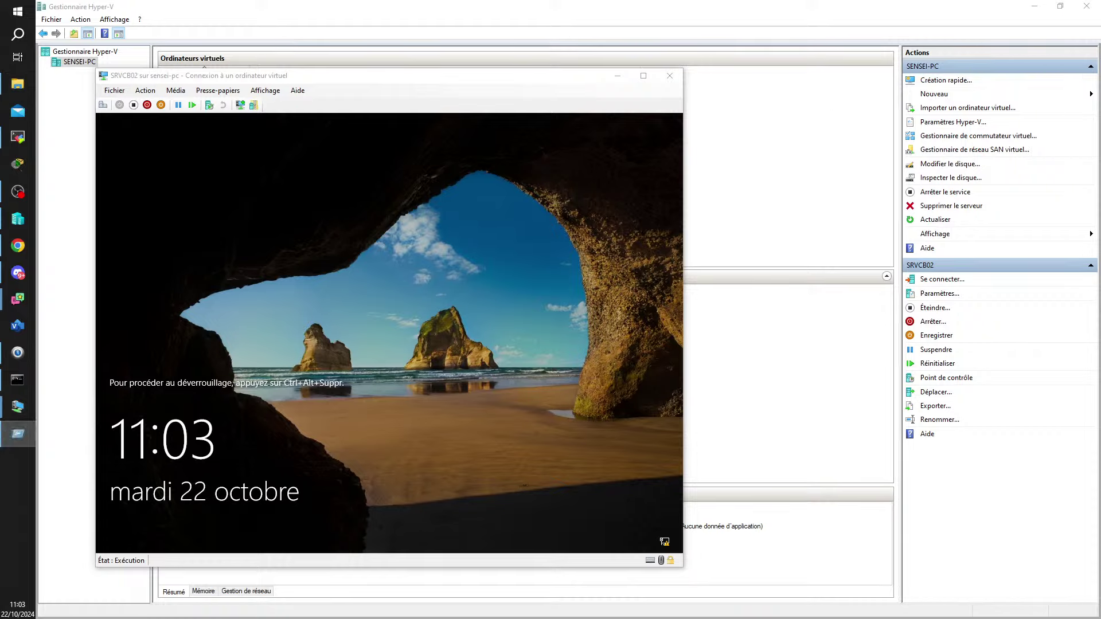
{"action": "key", "text": "super+r"}
- Place the Run dialog over the VM window and enter the share path \\SENSEI-PC\iso
{"action": "left_click_drag", "start_coordinate": [798, 205], "coordinate": [407, 143]}
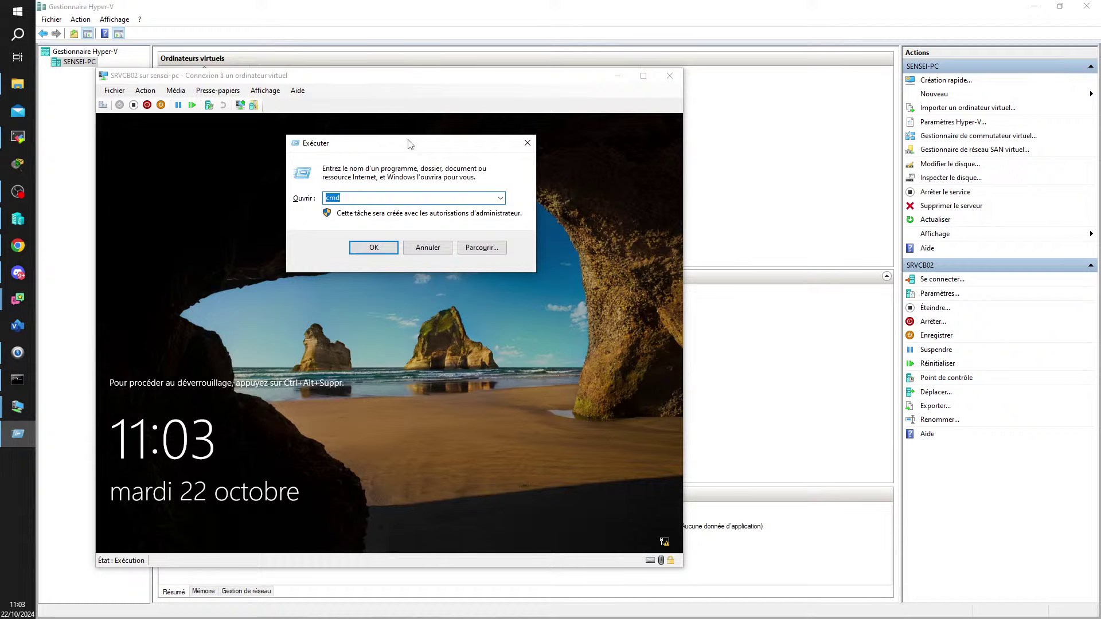
{"action": "type", "text": "\\\\"}
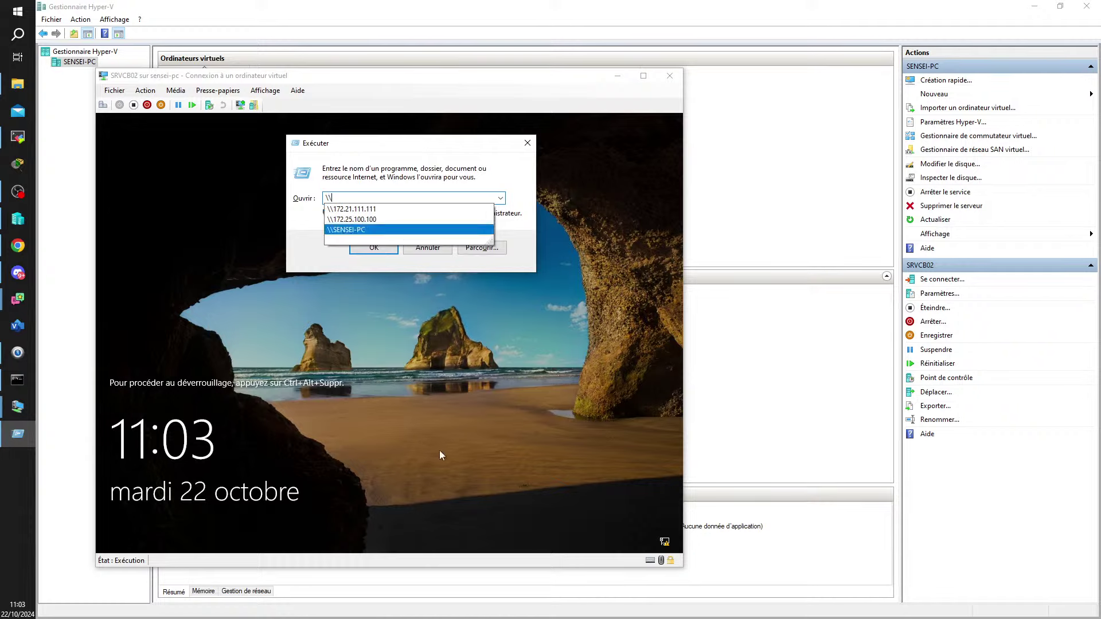
{"action": "key", "text": "Escape"}
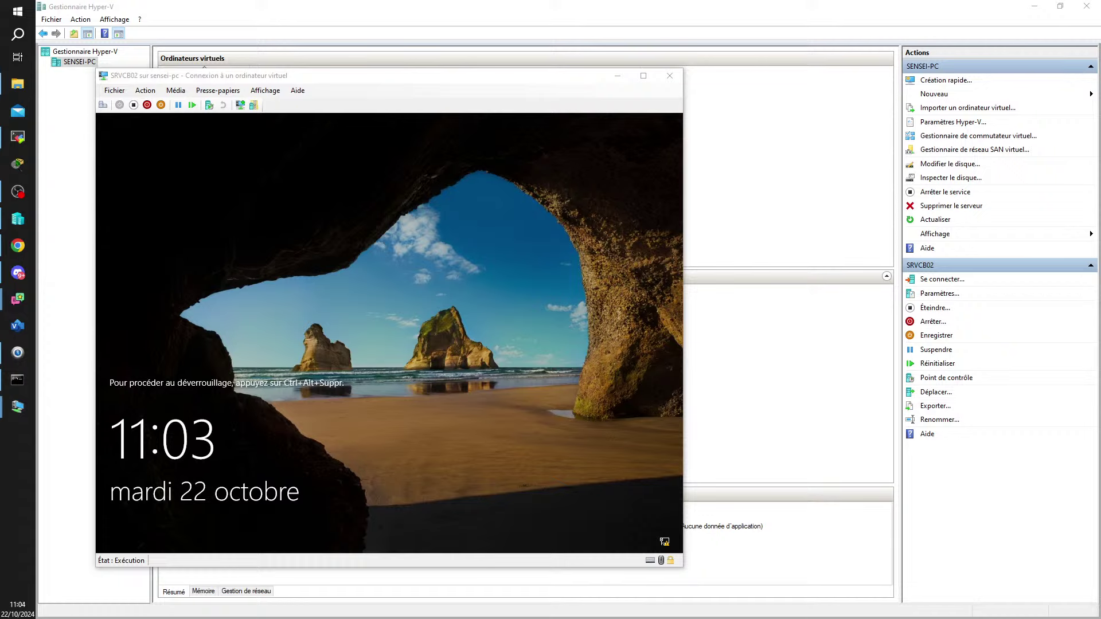
{"action": "key", "text": "super+r"}
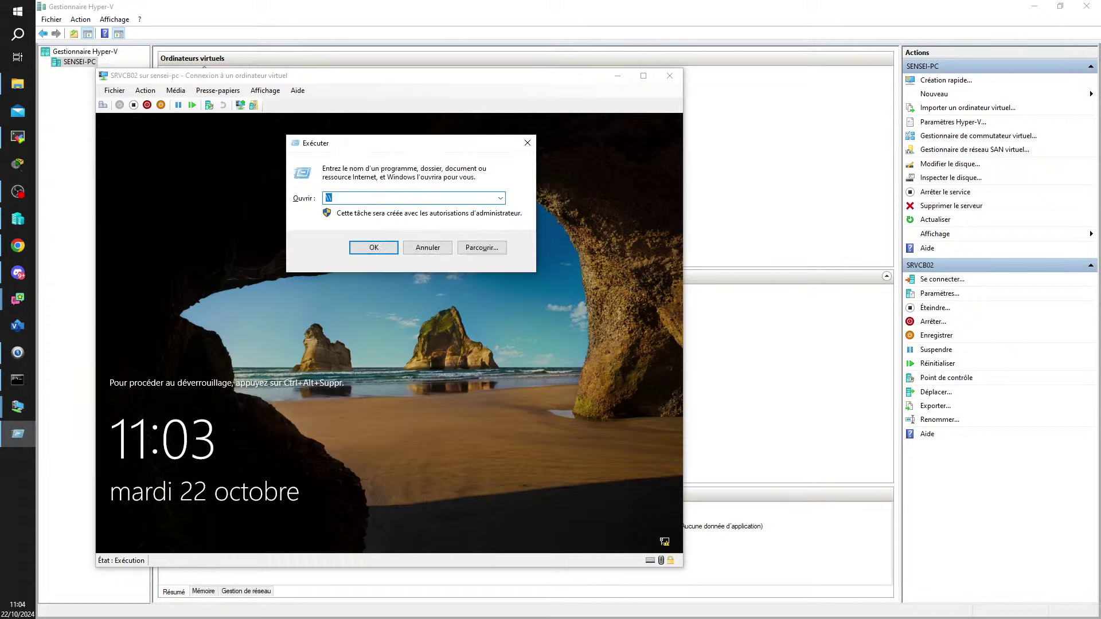
{"action": "type", "text": "\\\\SENSEI-PC"}
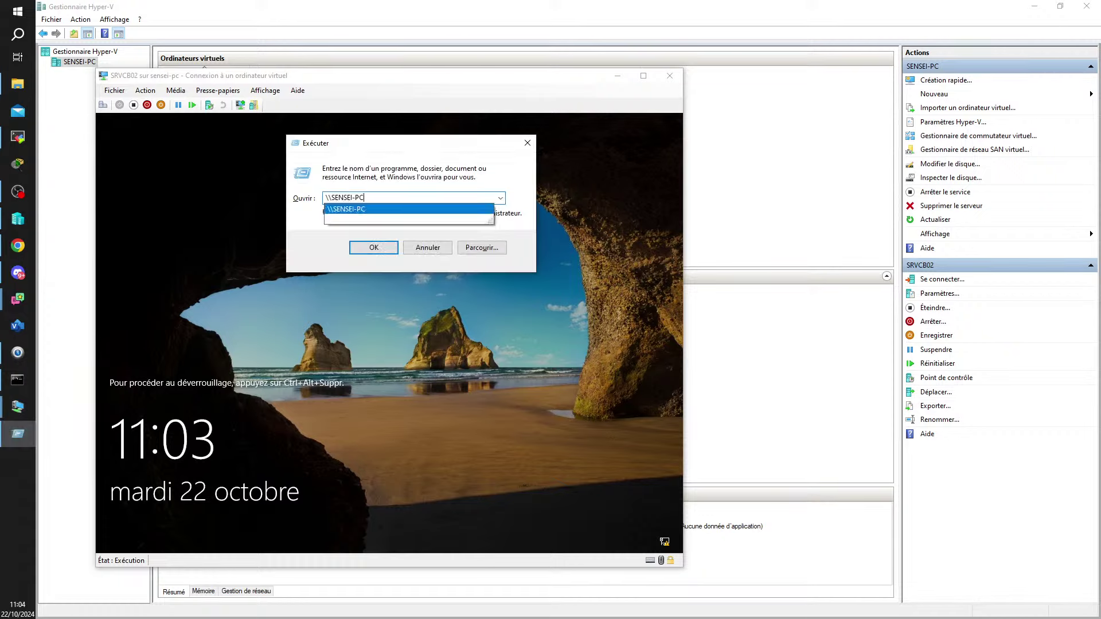
{"action": "type", "text": "\\iso"}
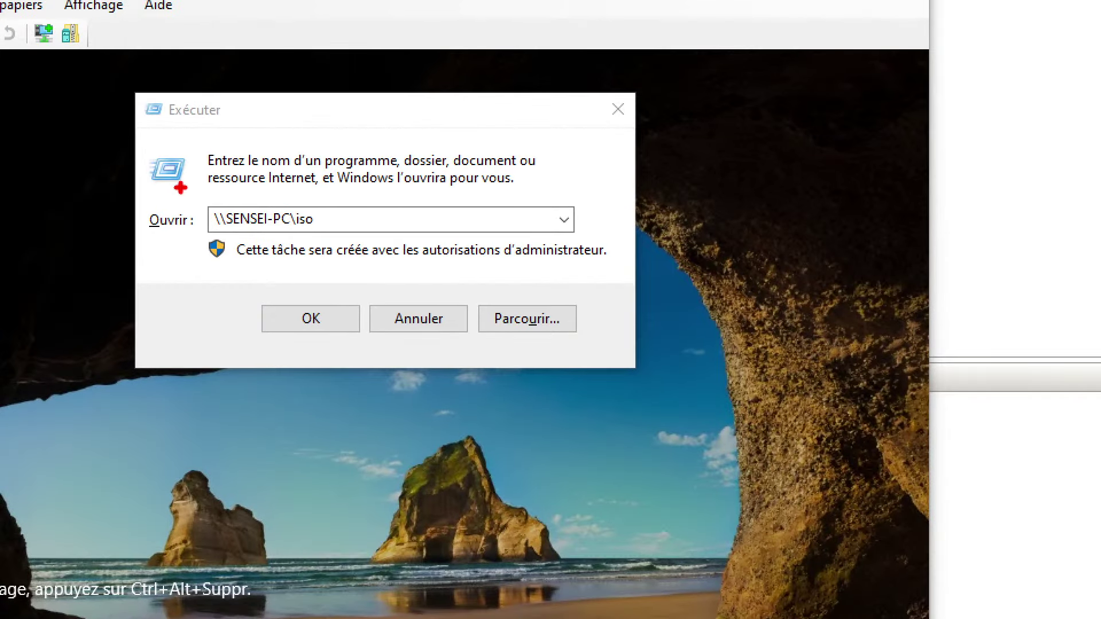
{"action": "left_click_drag", "start_coordinate": [177, 184], "coordinate": [383, 239]}
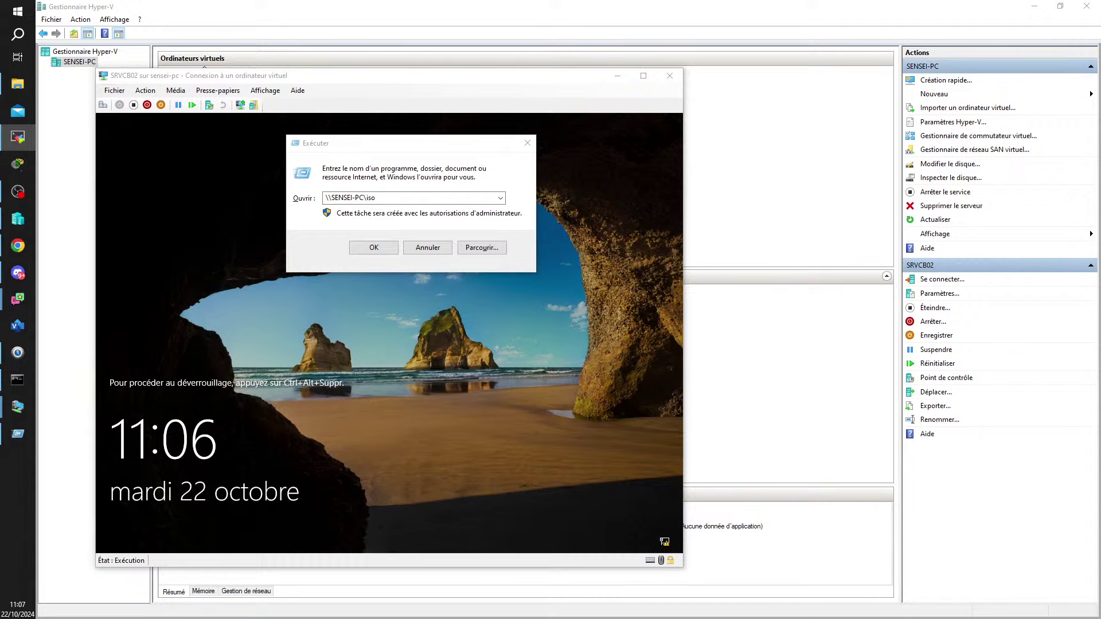
- Refocus the Run dialog and dismiss it without opening the share
{"action": "key", "text": "alt+Tab"}
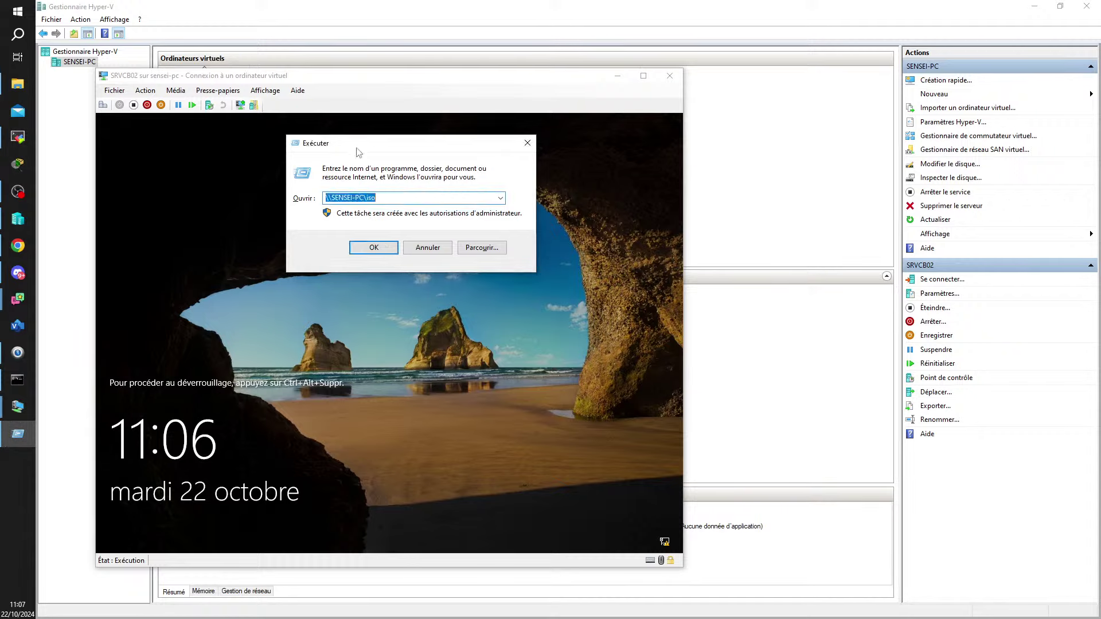
{"action": "key", "text": "Return"}
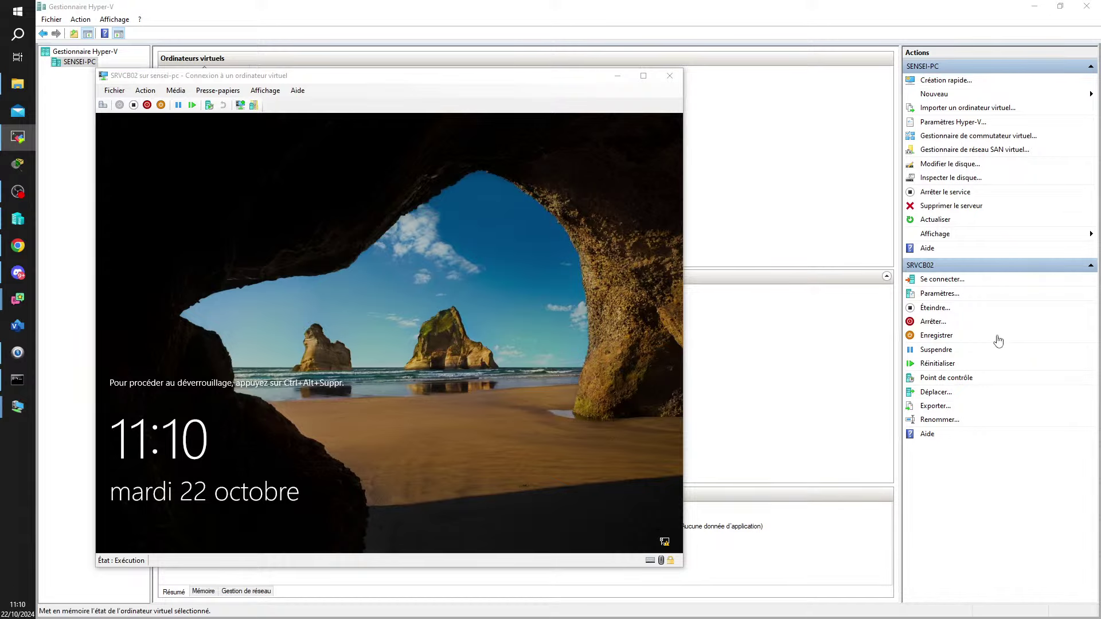
- Sign in to SRVCB02 as another user, domcb\administrateur, with the domain administrator password
{"action": "left_click", "coordinate": [332, 339]}
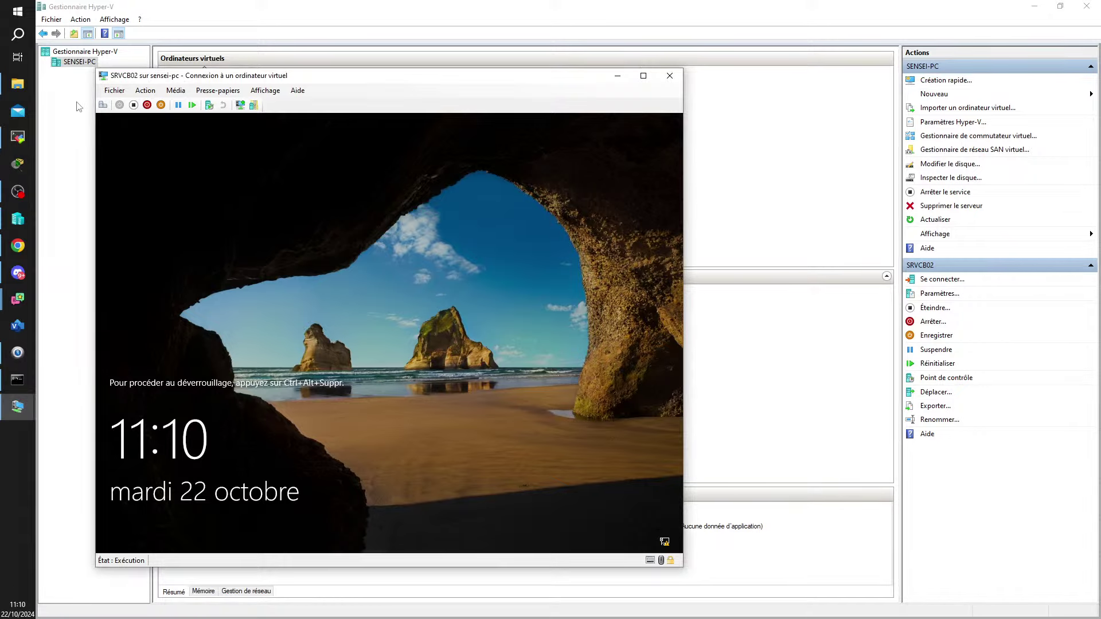
{"action": "left_click", "coordinate": [102, 105]}
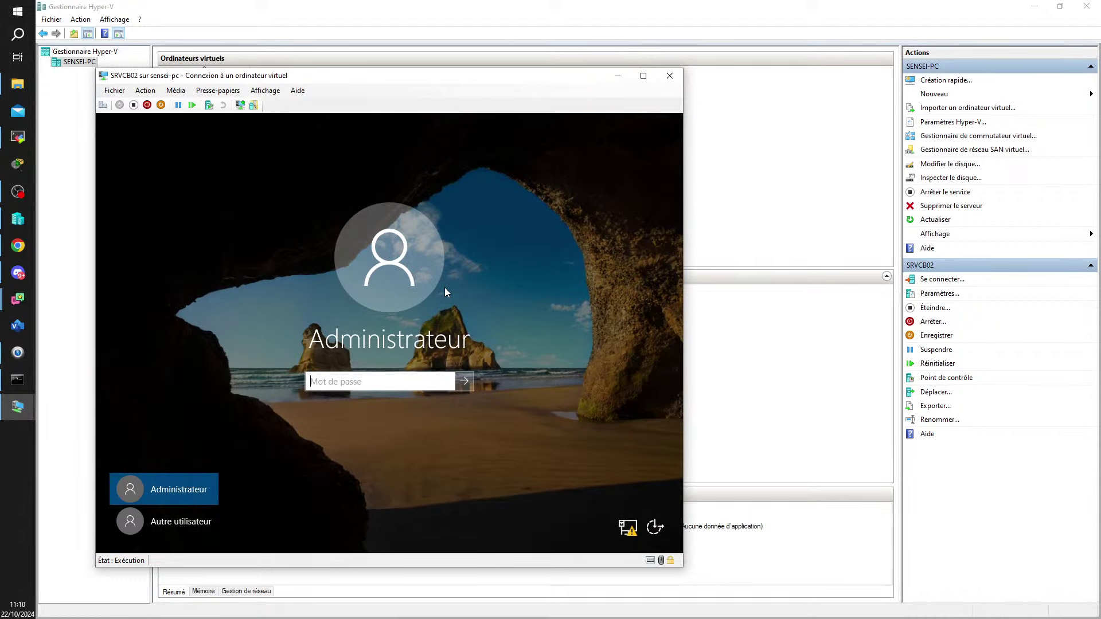
{"action": "left_click", "coordinate": [156, 524]}
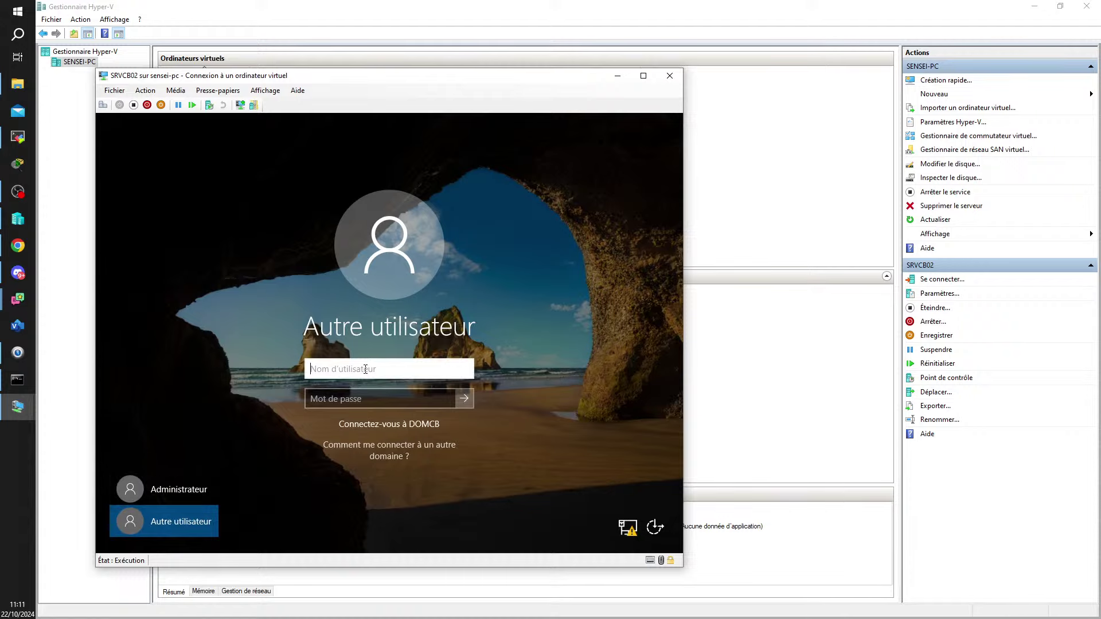
{"action": "type", "text": "domcb\\administrateur"}
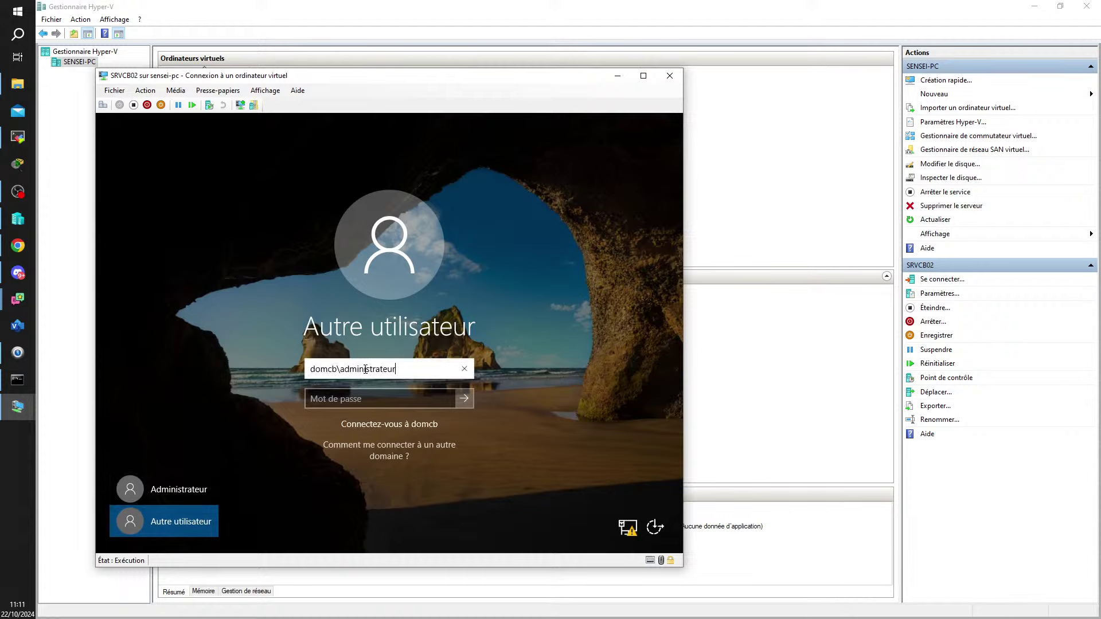
{"action": "key", "text": "Tab"}
{"action": "type", "text": "********"}
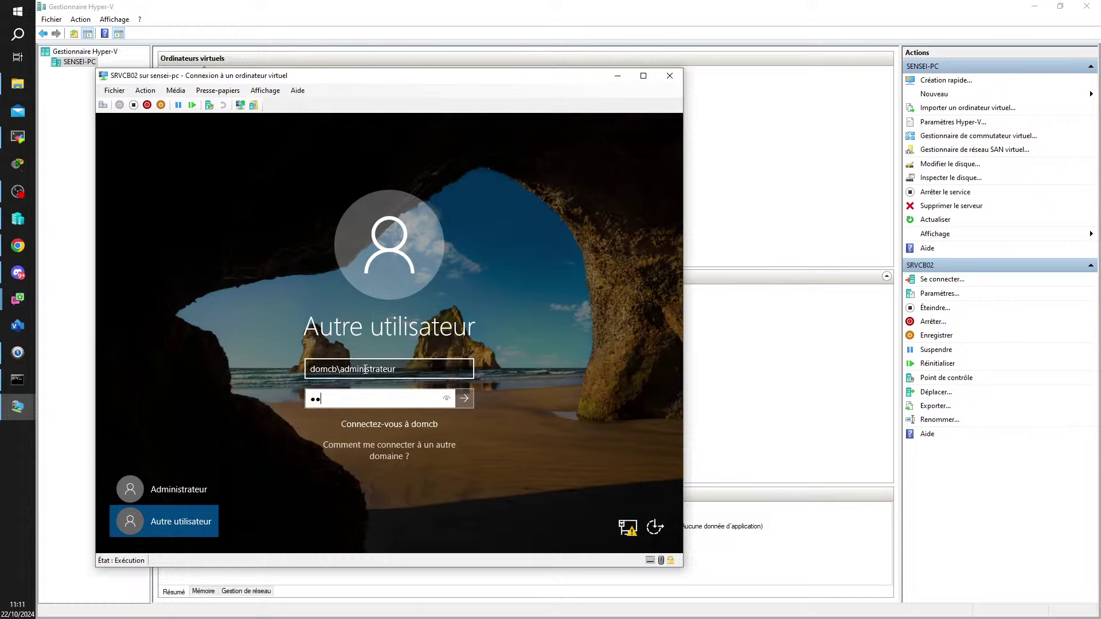
{"action": "key", "text": "Return"}
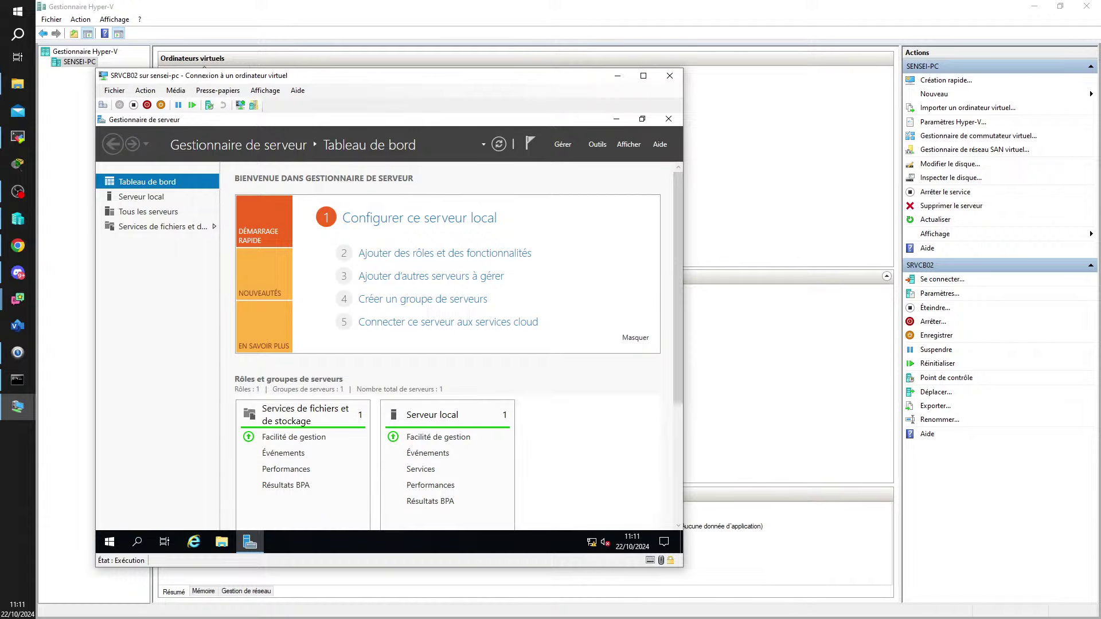
- Fit the OBS timer projector to its content, keep it always on top, and park it bottom-right
{"action": "left_click", "coordinate": [18, 192]}
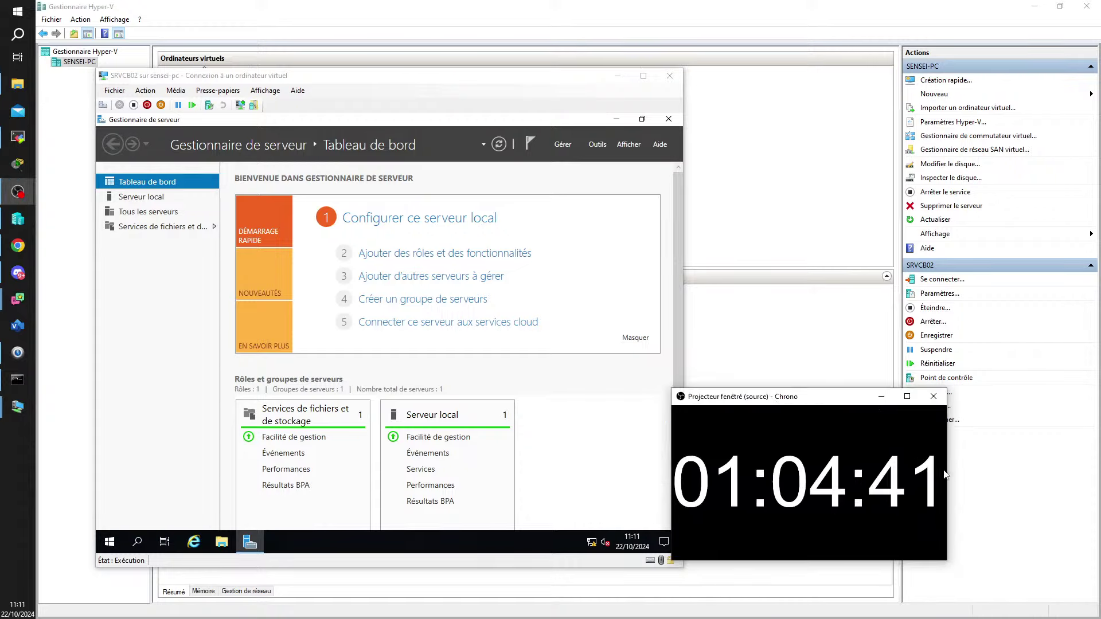
{"action": "left_click_drag", "start_coordinate": [948, 470], "coordinate": [812, 470]}
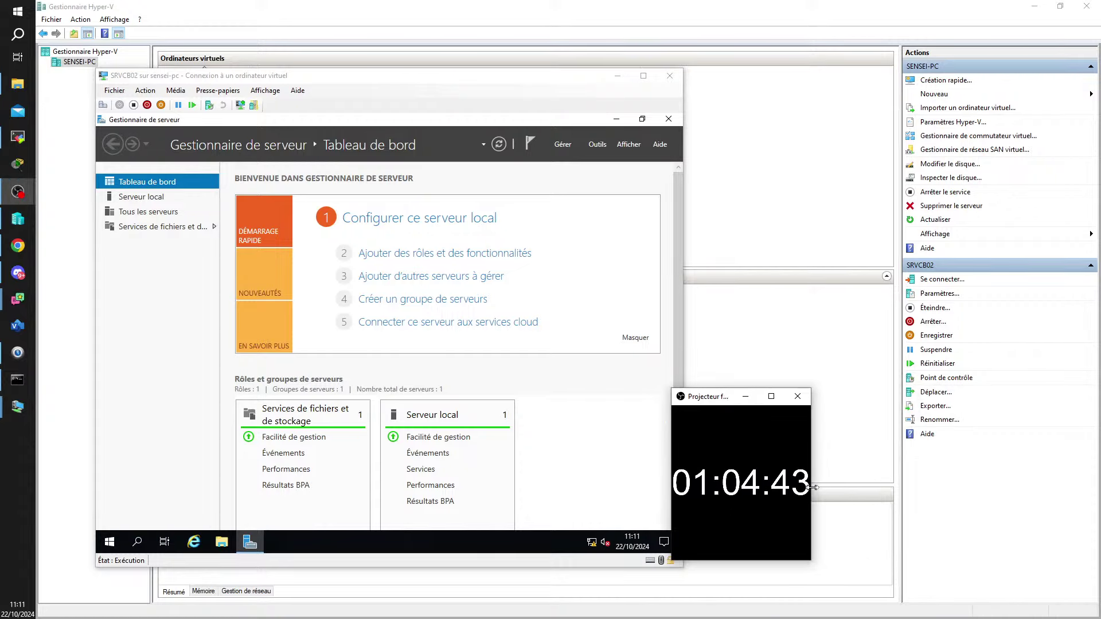
{"action": "right_click", "coordinate": [755, 490]}
{"action": "left_click", "coordinate": [786, 510]}
{"action": "right_click", "coordinate": [724, 427]}
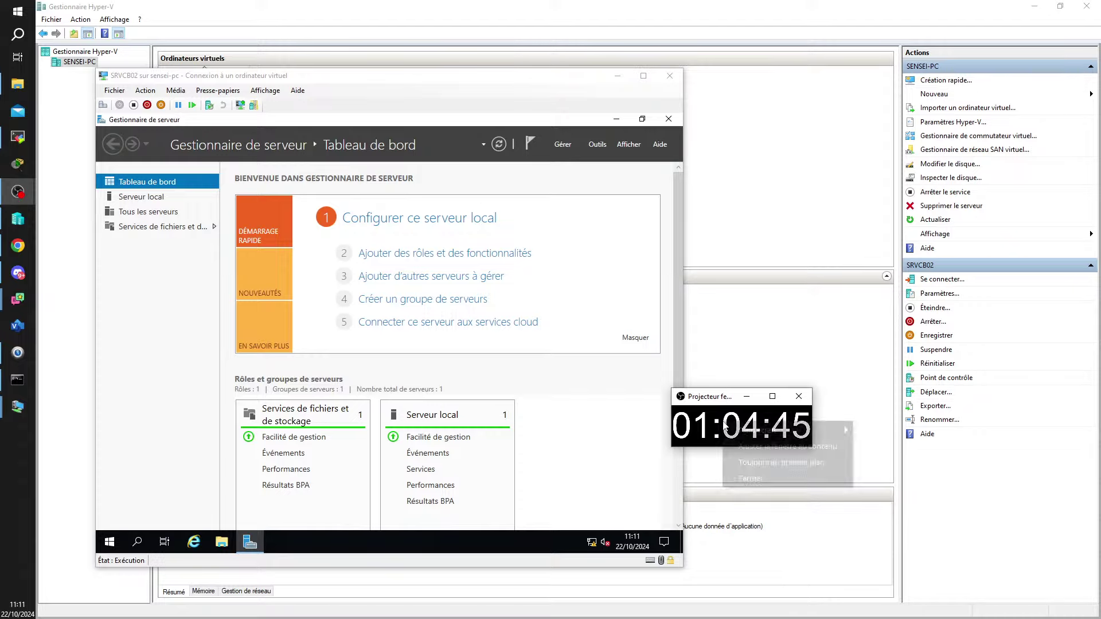
{"action": "left_click", "coordinate": [759, 461]}
{"action": "left_click_drag", "start_coordinate": [704, 396], "coordinate": [969, 493]}
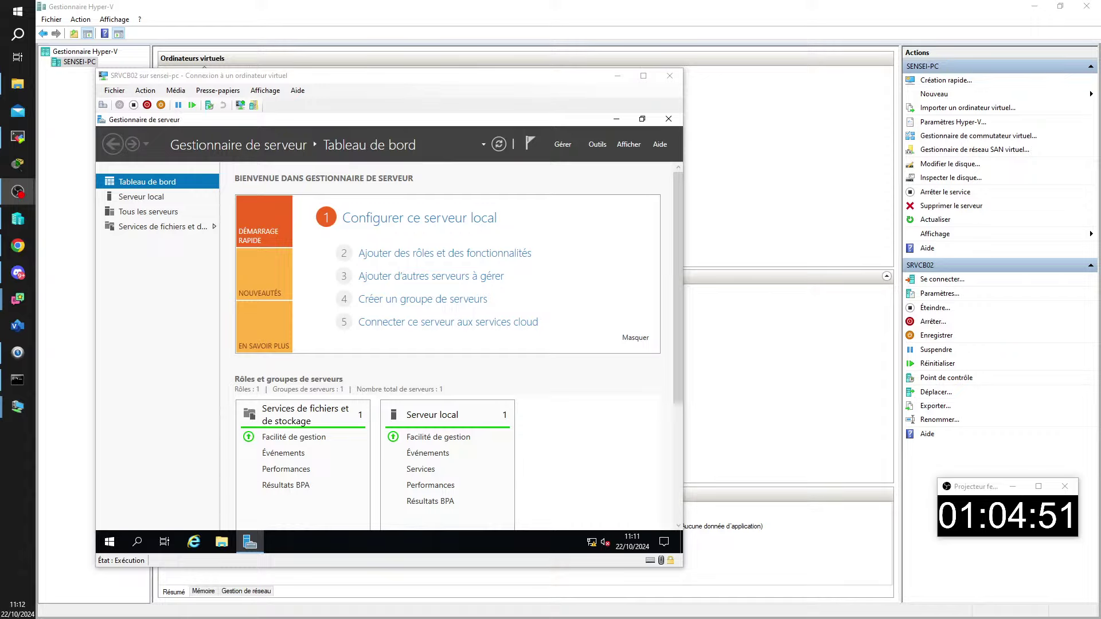
- Fit the Multi-Chat projector to its content, keep it always on top, and move it bottom-right
{"action": "right_click", "coordinate": [897, 358]}
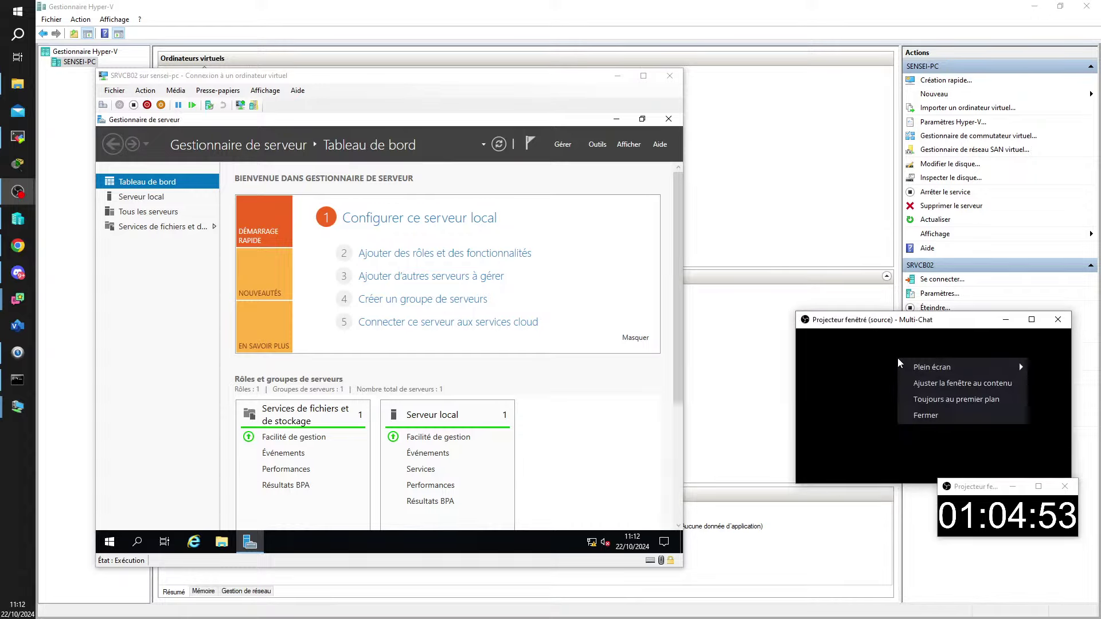
{"action": "left_click", "coordinate": [948, 381]}
{"action": "right_click", "coordinate": [890, 373]}
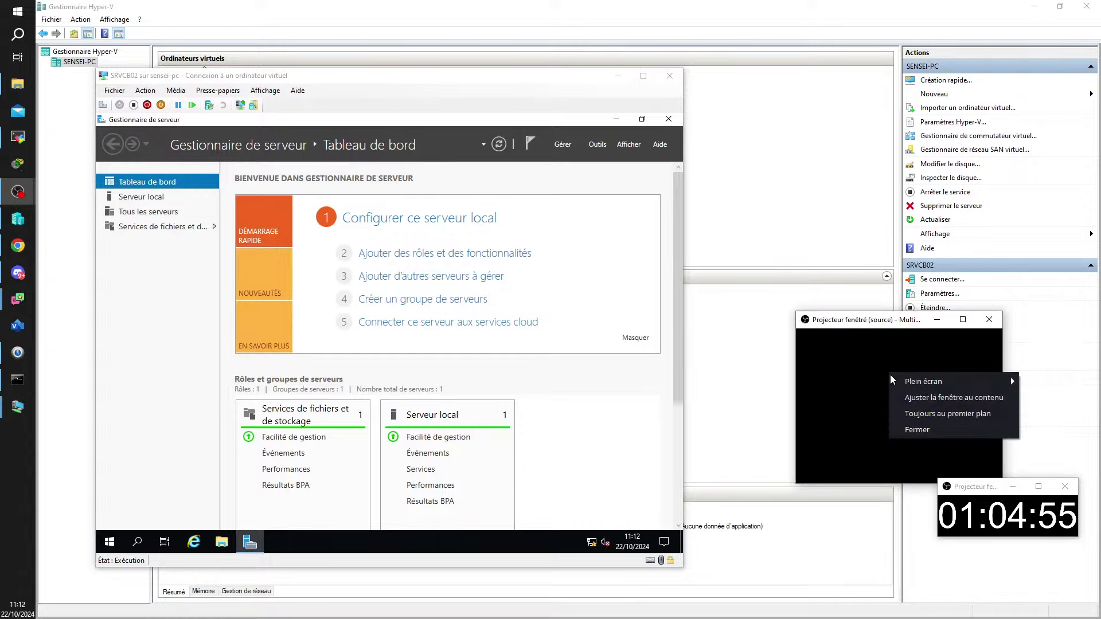
{"action": "left_click", "coordinate": [930, 411]}
{"action": "left_click_drag", "start_coordinate": [867, 322], "coordinate": [949, 336]}
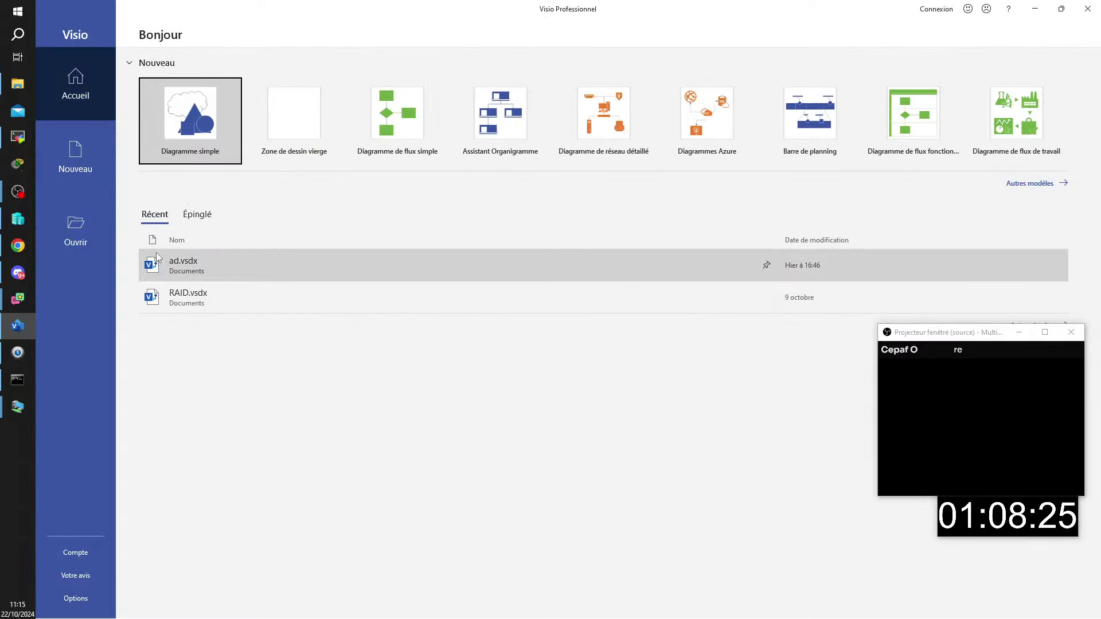
- Open ad.vsdx and drag SRVXY01 and CLIXY02 into the DOMXY.LAN triangle
{"action": "left_click", "coordinate": [204, 263]}
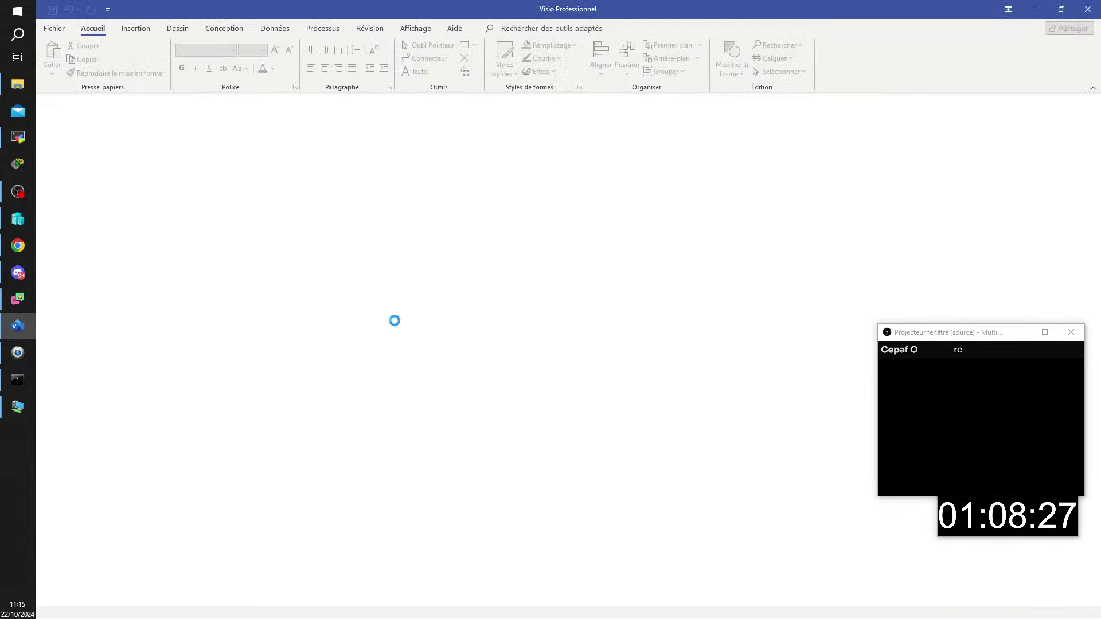
{"action": "scroll", "coordinate": [512, 299], "scroll_direction": "down", "scroll_amount": 5}
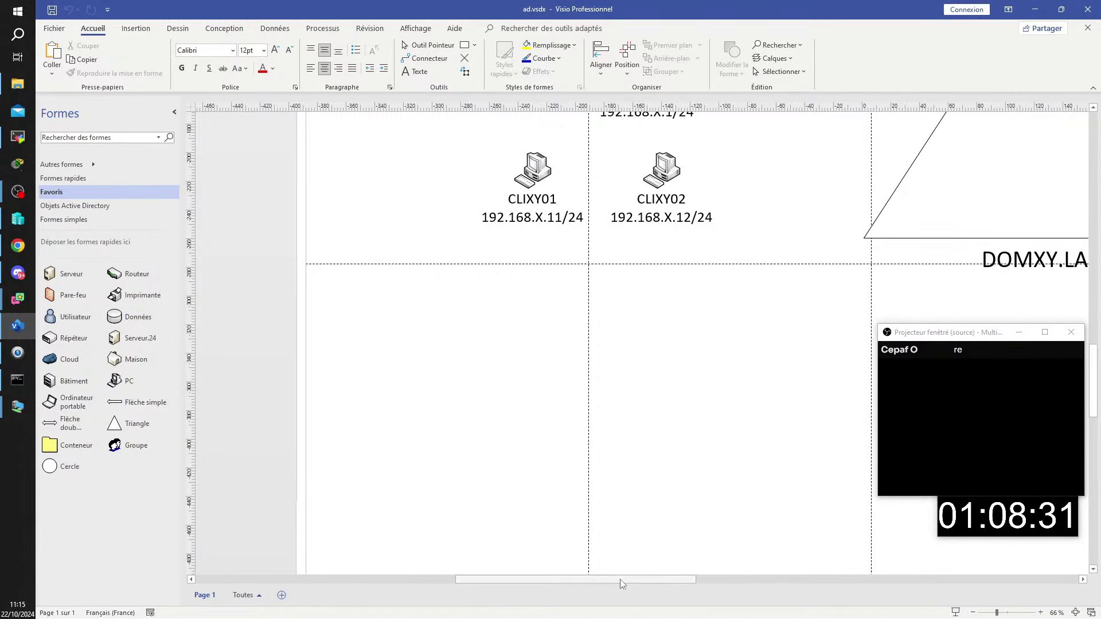
{"action": "left_click_drag", "start_coordinate": [620, 579], "coordinate": [700, 579]}
{"action": "scroll", "coordinate": [727, 363], "scroll_direction": "up", "scroll_amount": 5}
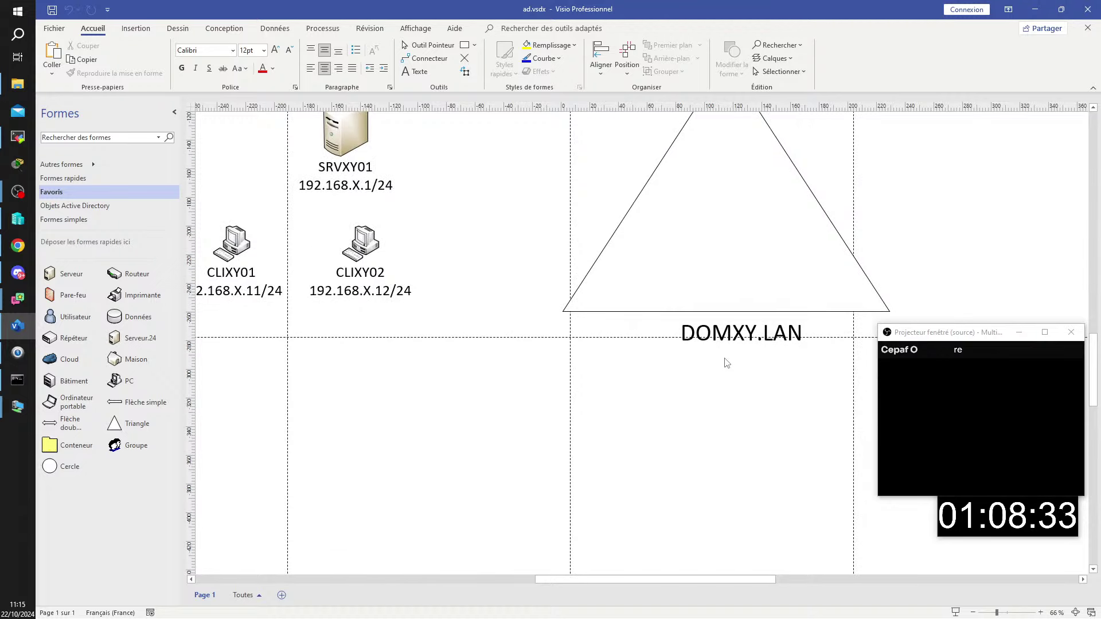
{"action": "left_click_drag", "start_coordinate": [386, 273], "coordinate": [766, 264]}
{"action": "left_click_drag", "start_coordinate": [361, 392], "coordinate": [754, 399]}
{"action": "left_click_drag", "start_coordinate": [232, 392], "coordinate": [622, 394]}
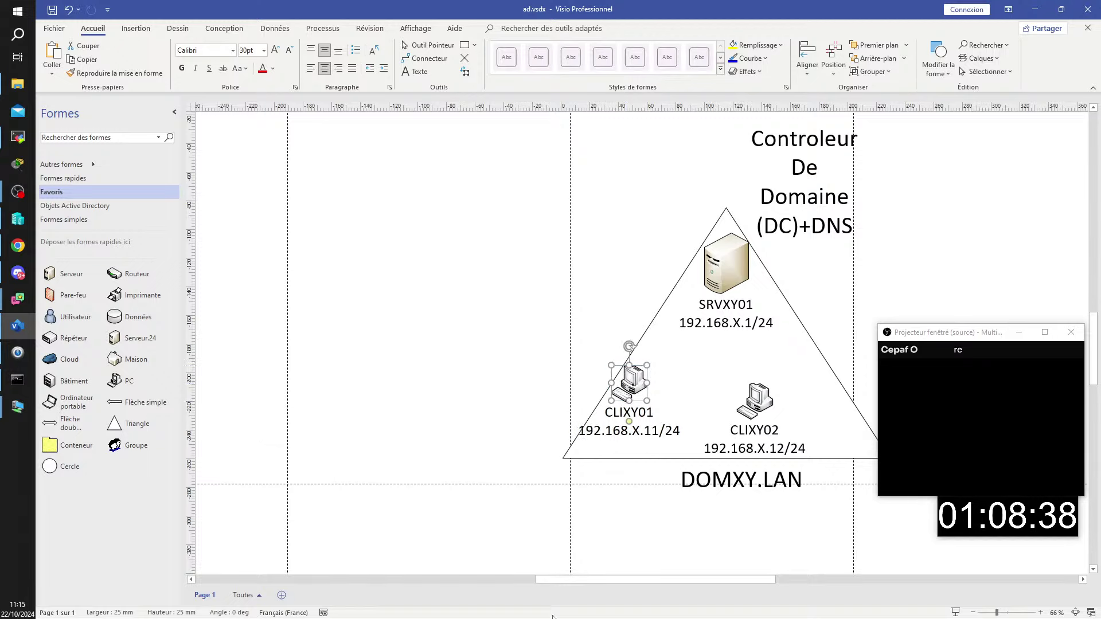
{"action": "left_click_drag", "start_coordinate": [623, 580], "coordinate": [665, 581]}
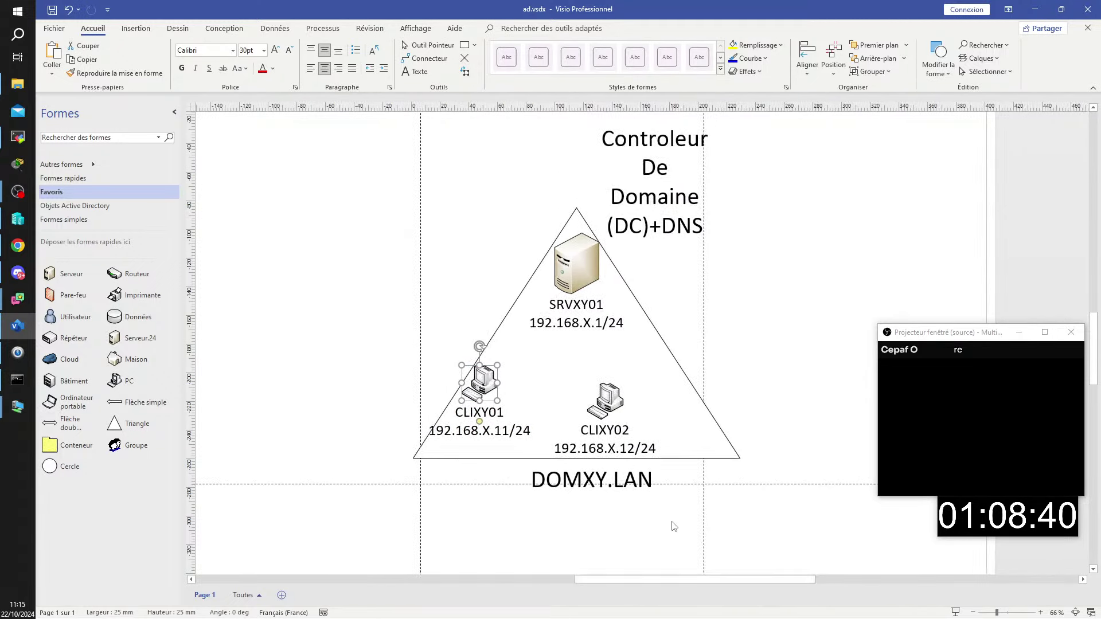
- Enlarge the domain triangle to about 364×280 mm and reposition it around the machines
{"action": "left_click", "coordinate": [659, 347]}
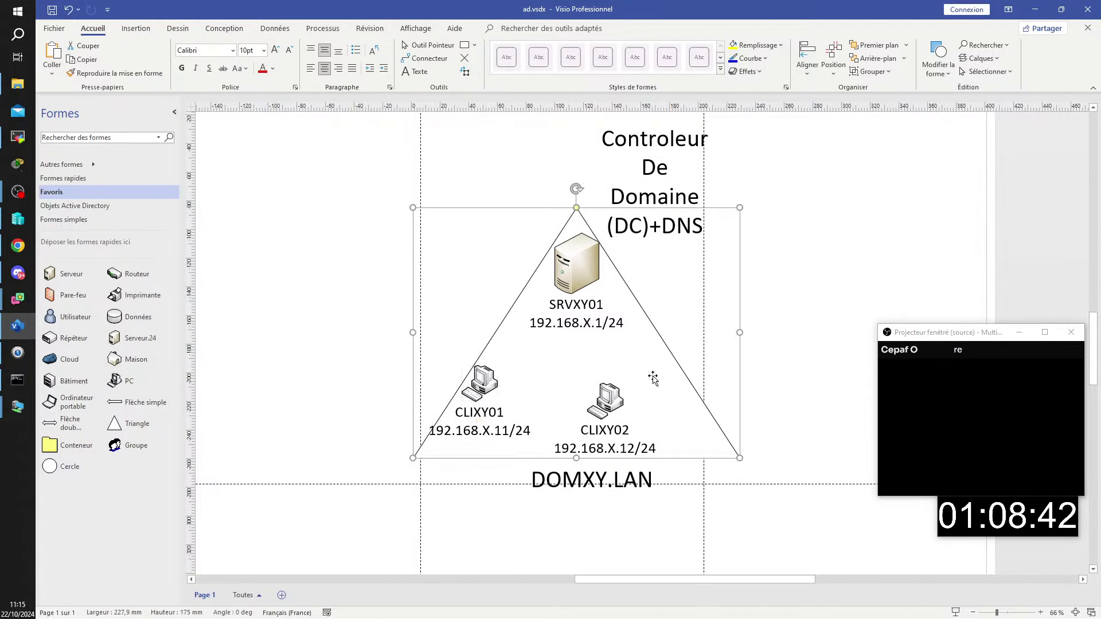
{"action": "left_click_drag", "start_coordinate": [412, 458], "coordinate": [308, 590]}
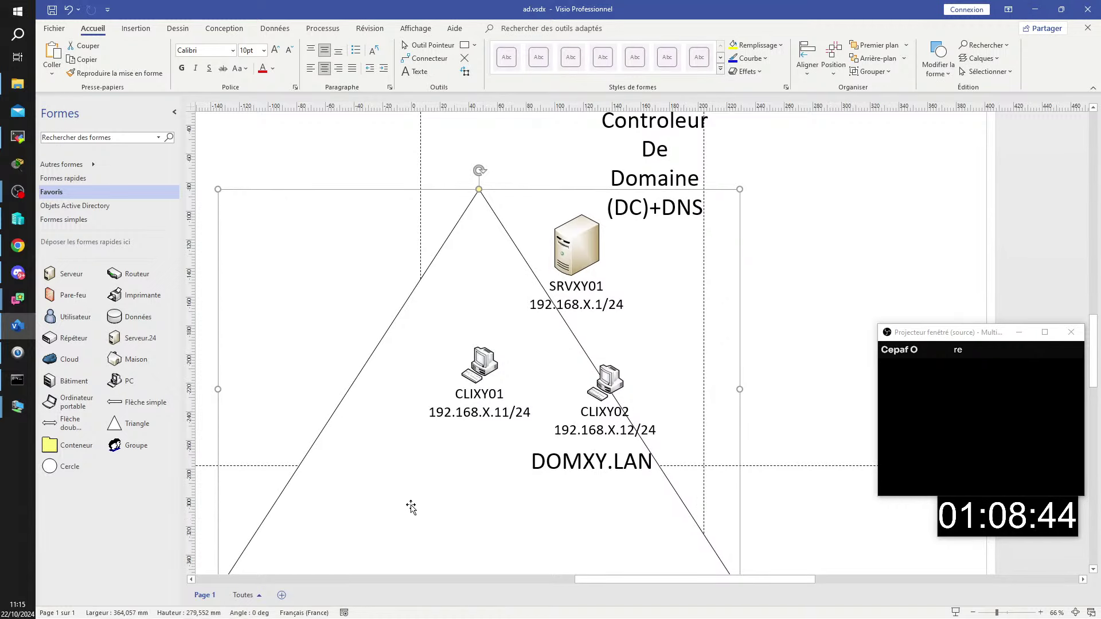
{"action": "left_click_drag", "start_coordinate": [404, 509], "coordinate": [528, 454]}
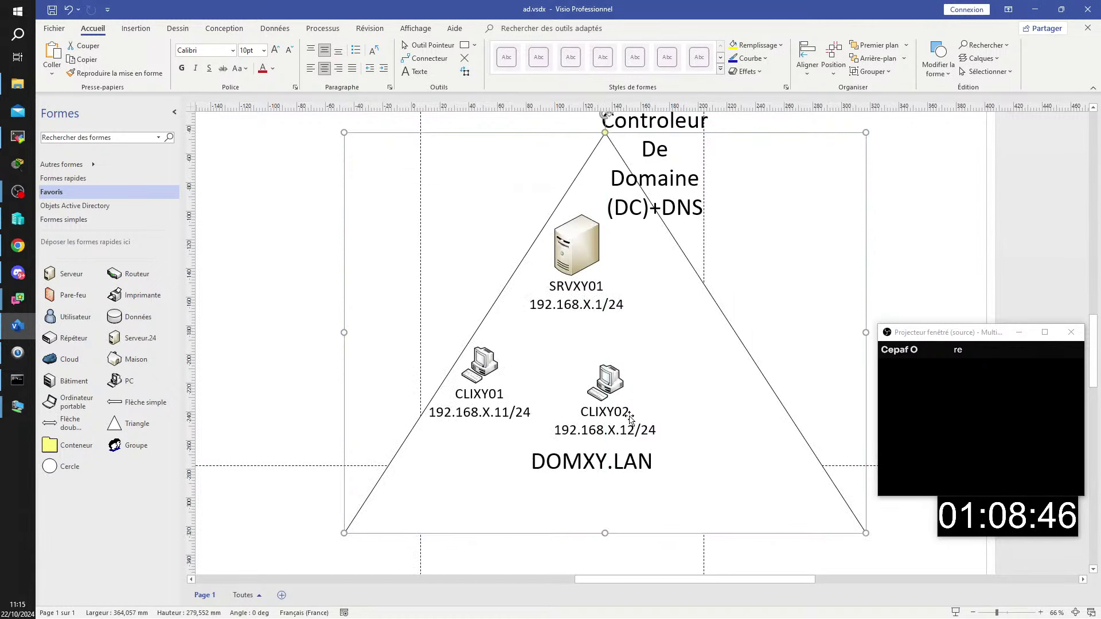
{"action": "left_click_drag", "start_coordinate": [613, 401], "coordinate": [443, 461]}
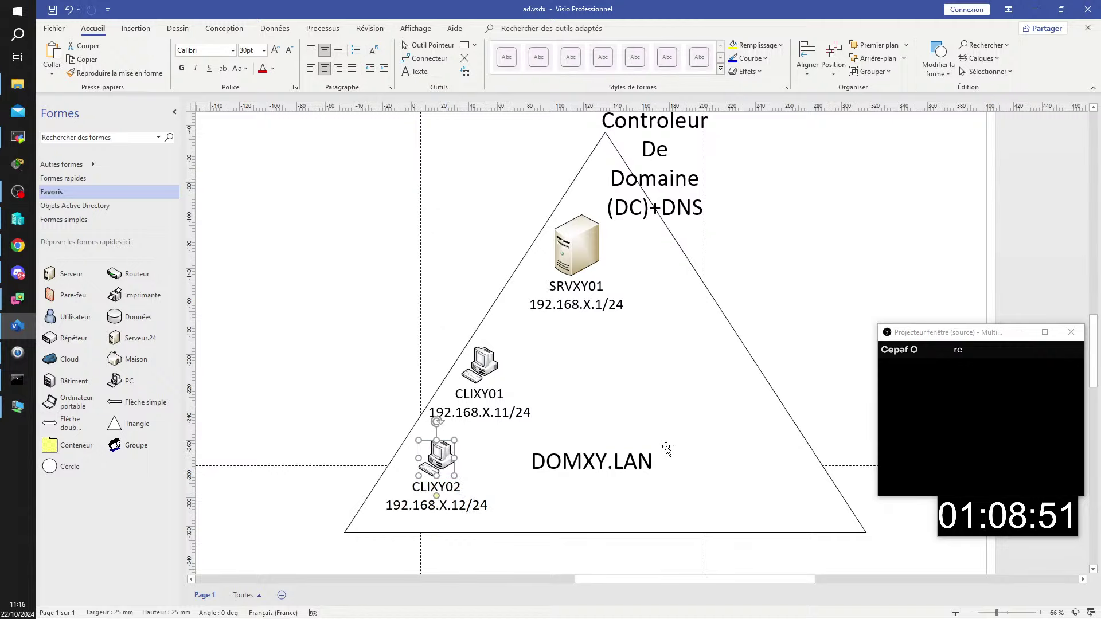
{"action": "left_click_drag", "start_coordinate": [613, 465], "coordinate": [638, 551]}
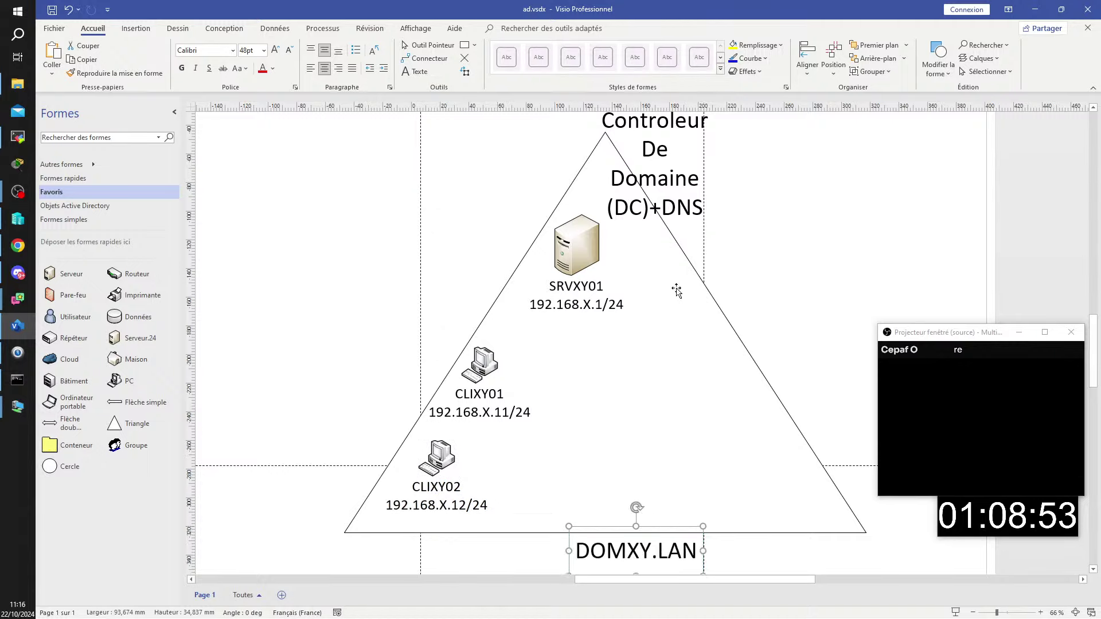
- Duplicate SRVXY01 as a second server labelled SRVXY02, 192.168.X.2/24, beside it
{"action": "left_click", "coordinate": [582, 253]}
{"action": "key", "text": "ctrl+d"}
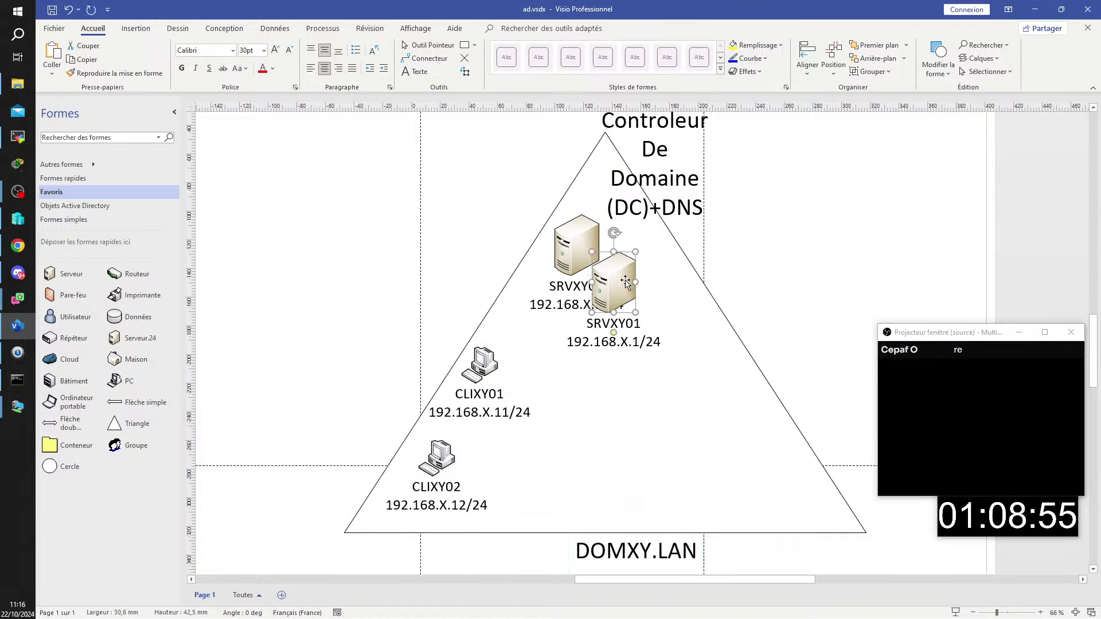
{"action": "left_click_drag", "start_coordinate": [618, 287], "coordinate": [681, 325]}
{"action": "left_click", "coordinate": [680, 326]}
{"action": "double_click", "coordinate": [681, 326]}
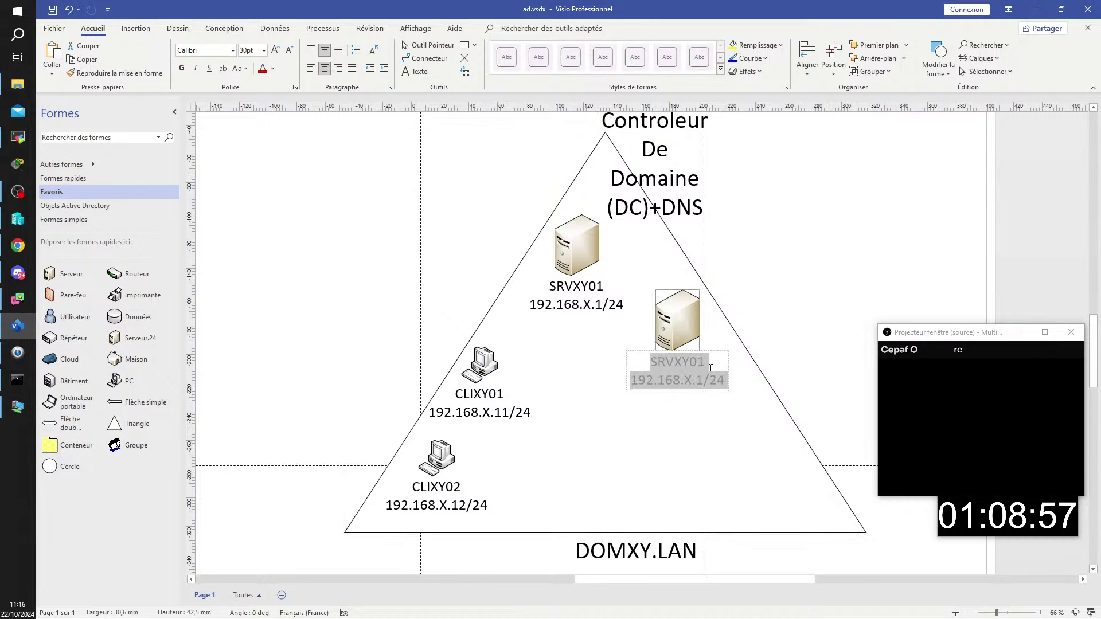
{"action": "key", "text": "BackSpace"}
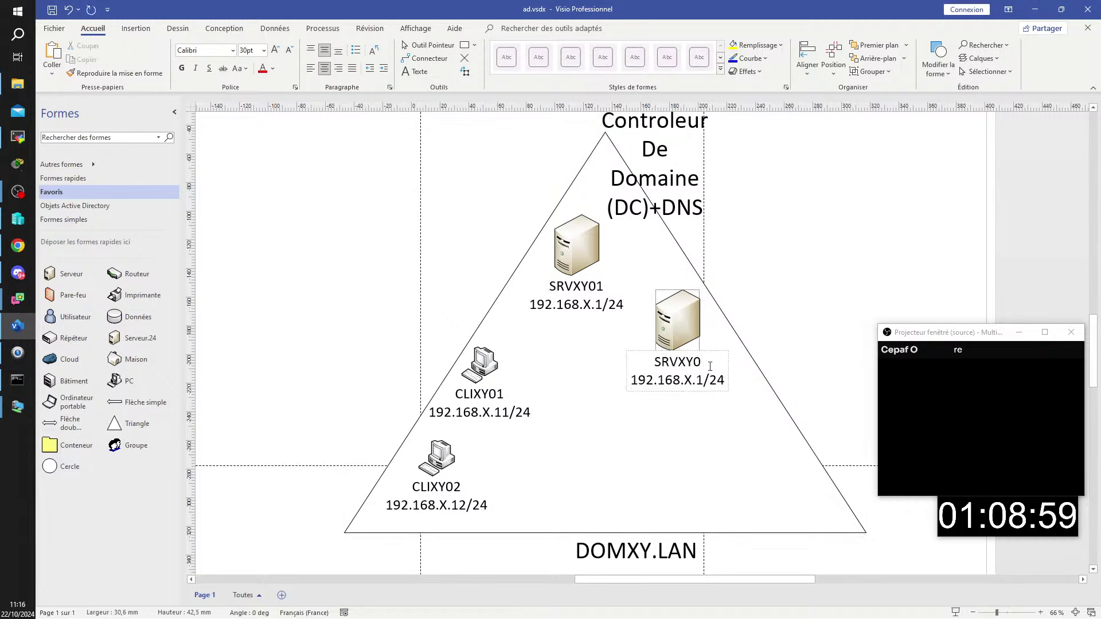
{"action": "type", "text": "2"}
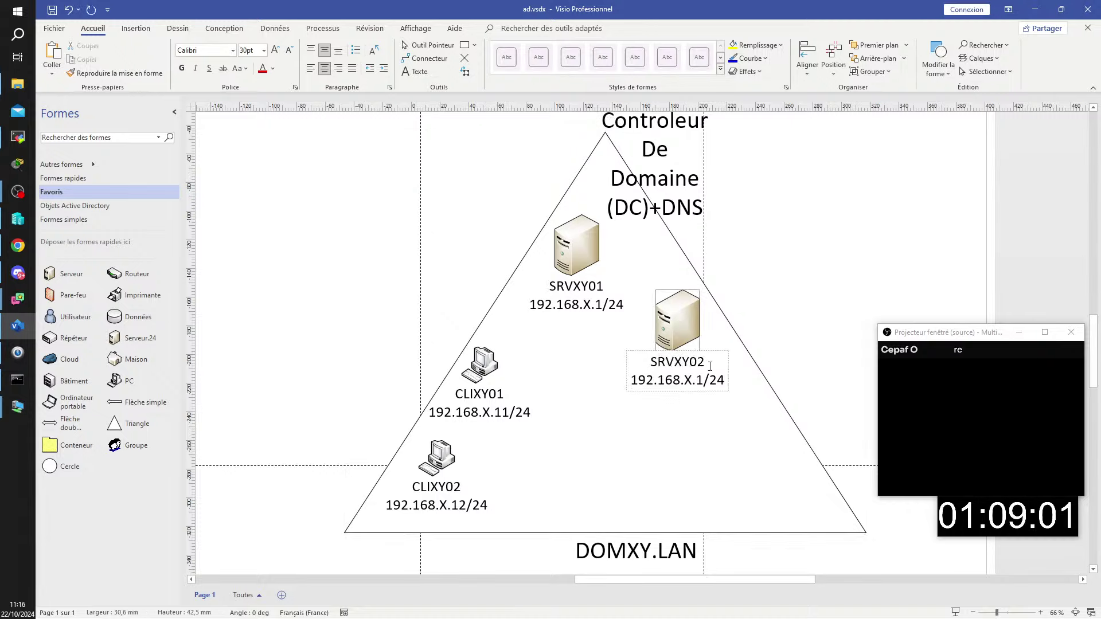
{"action": "key", "text": "Down"}
{"action": "key", "text": "BackSpace"}
{"action": "type", "text": "2"}
{"action": "key", "text": "Escape"}
{"action": "left_click_drag", "start_coordinate": [663, 169], "coordinate": [663, 178]}
- Shorten the domain-controller title to DC+DNS and move it beside SRVXY01
{"action": "double_click", "coordinate": [686, 194]}
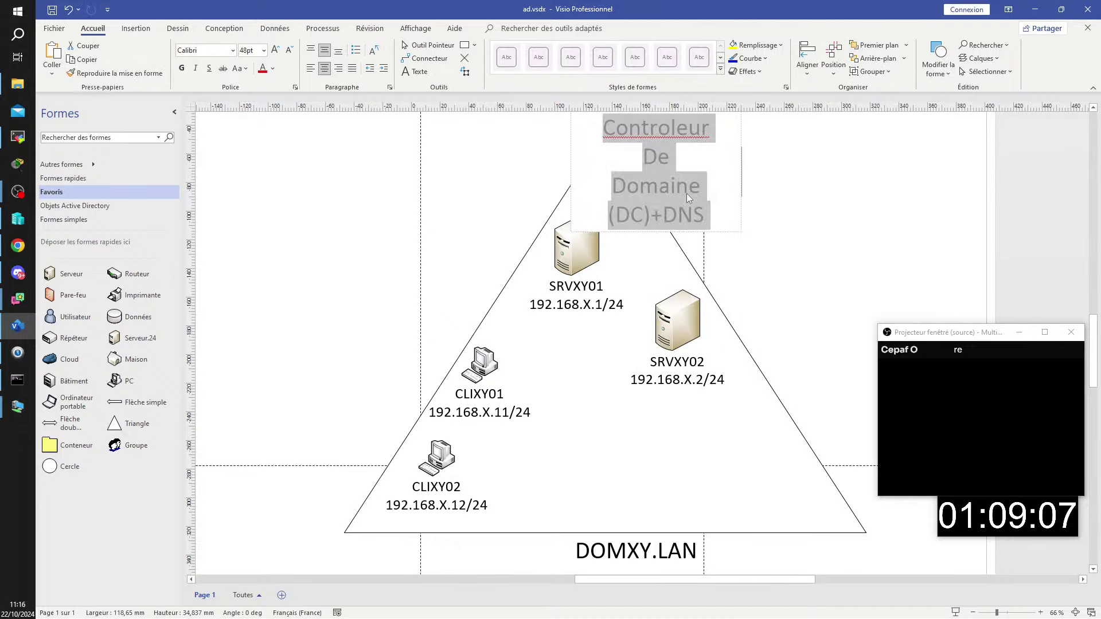
{"action": "key", "text": "ctrl+z"}
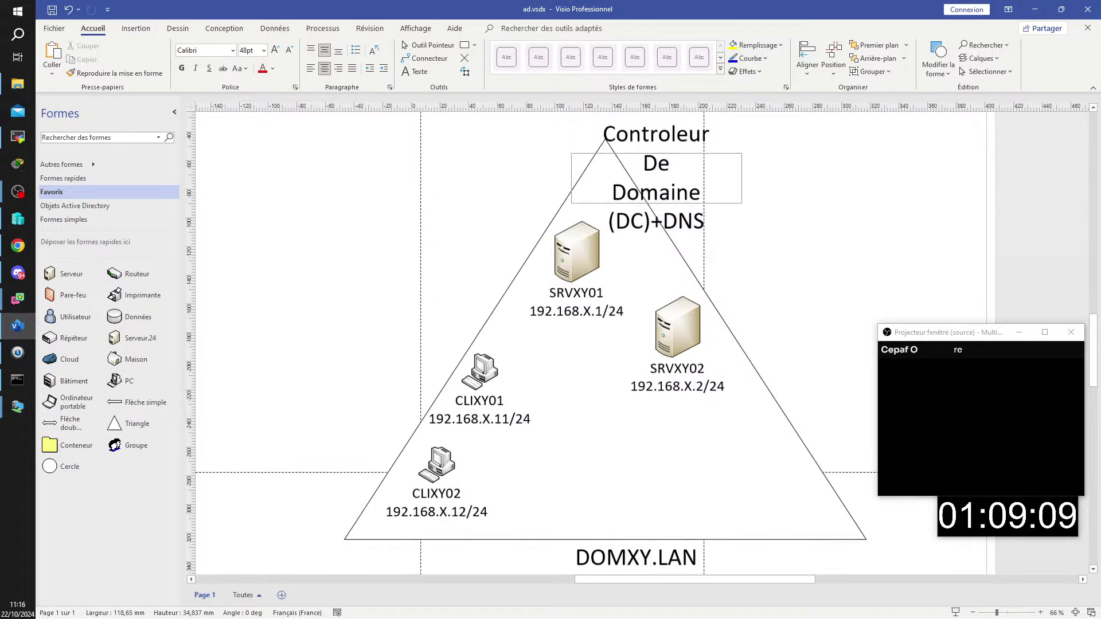
{"action": "key", "text": "Delete"}
{"action": "key", "text": "Delete"}
{"action": "key", "text": "Delete"}
{"action": "key", "text": "Delete"}
{"action": "key", "text": "Delete"}
{"action": "key", "text": "Delete"}
{"action": "key", "text": "Delete"}
{"action": "key", "text": "Delete"}
{"action": "key", "text": "Delete"}
{"action": "key", "text": "Delete"}
{"action": "key", "text": "Delete"}
{"action": "key", "text": "Delete"}
{"action": "key", "text": "Delete"}
{"action": "key", "text": "Delete"}
{"action": "key", "text": "Delete"}
{"action": "key", "text": "Delete"}
{"action": "key", "text": "Delete"}
{"action": "key", "text": "Delete"}
{"action": "key", "text": "Delete"}
{"action": "key", "text": "Delete"}
{"action": "key", "text": "Delete"}
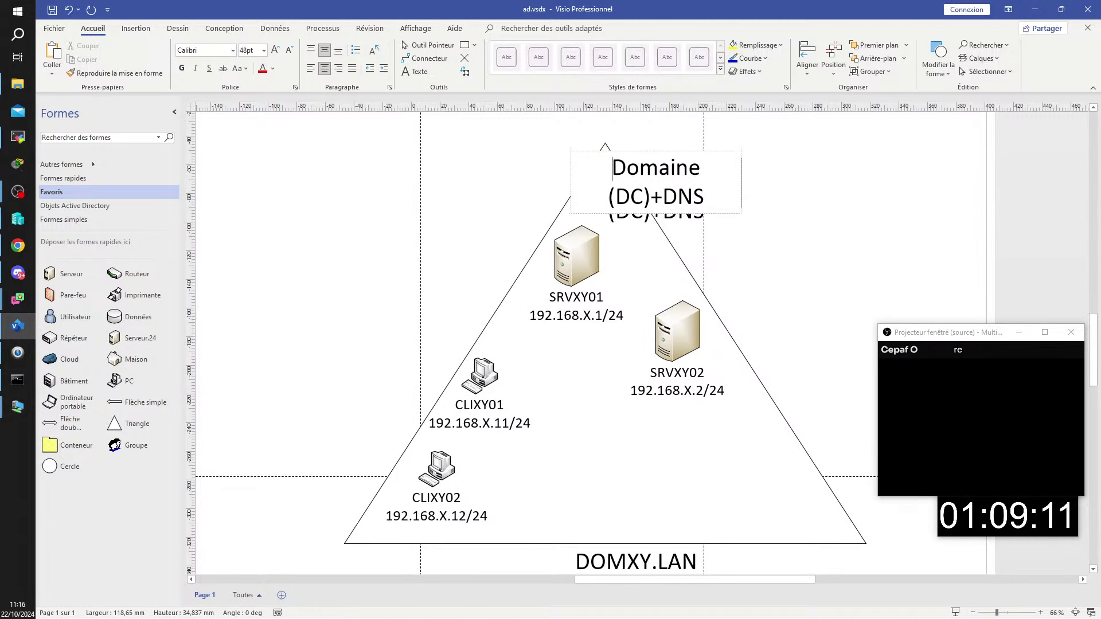
{"action": "key", "text": "Right"}
{"action": "key", "text": "Right"}
{"action": "key", "text": "Right"}
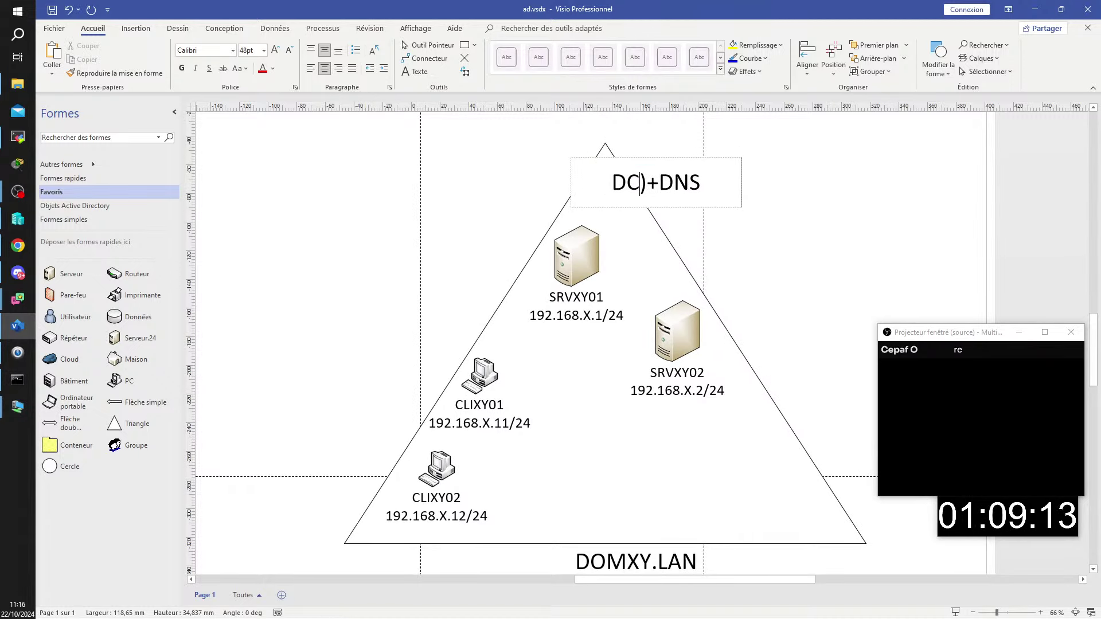
{"action": "key", "text": "BackSpace"}
{"action": "key", "text": "Escape"}
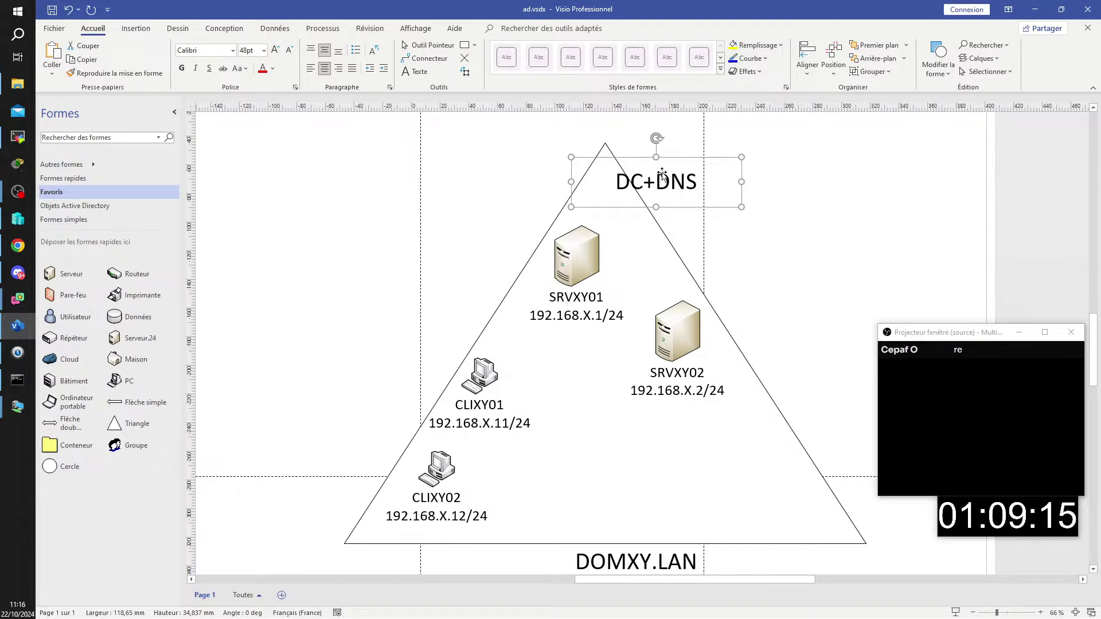
{"action": "left_click_drag", "start_coordinate": [663, 194], "coordinate": [735, 305]}
- Copy the label, retype it as D:\TRAVAIL, and place it beside SRVXY02
{"action": "key", "text": "ctrl+d"}
{"action": "double_click", "coordinate": [762, 301]}
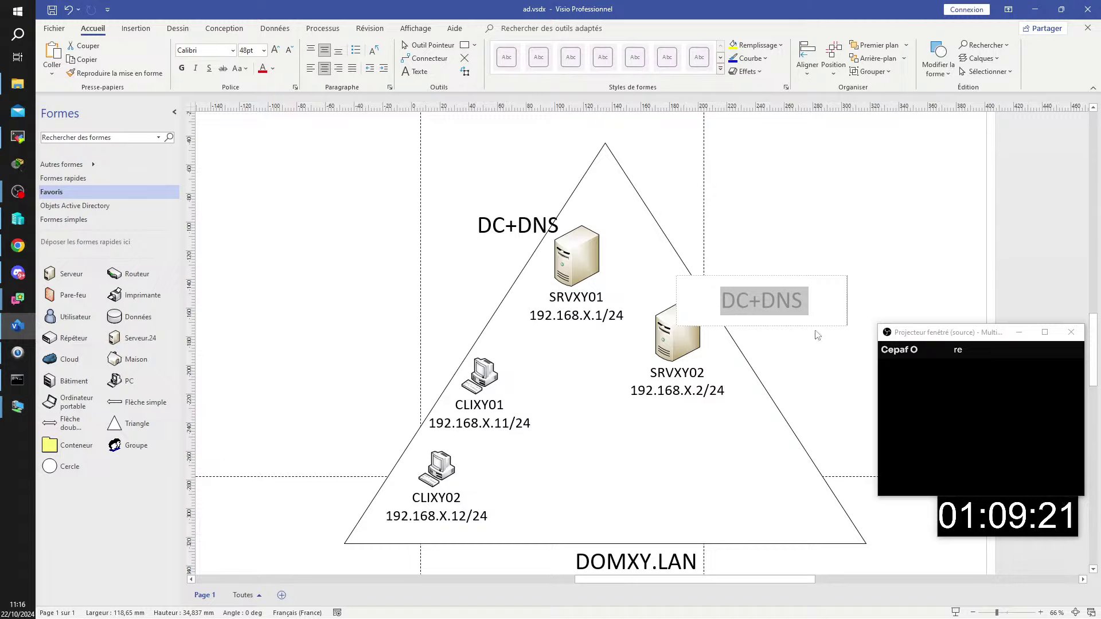
{"action": "type", "text": "D:"}
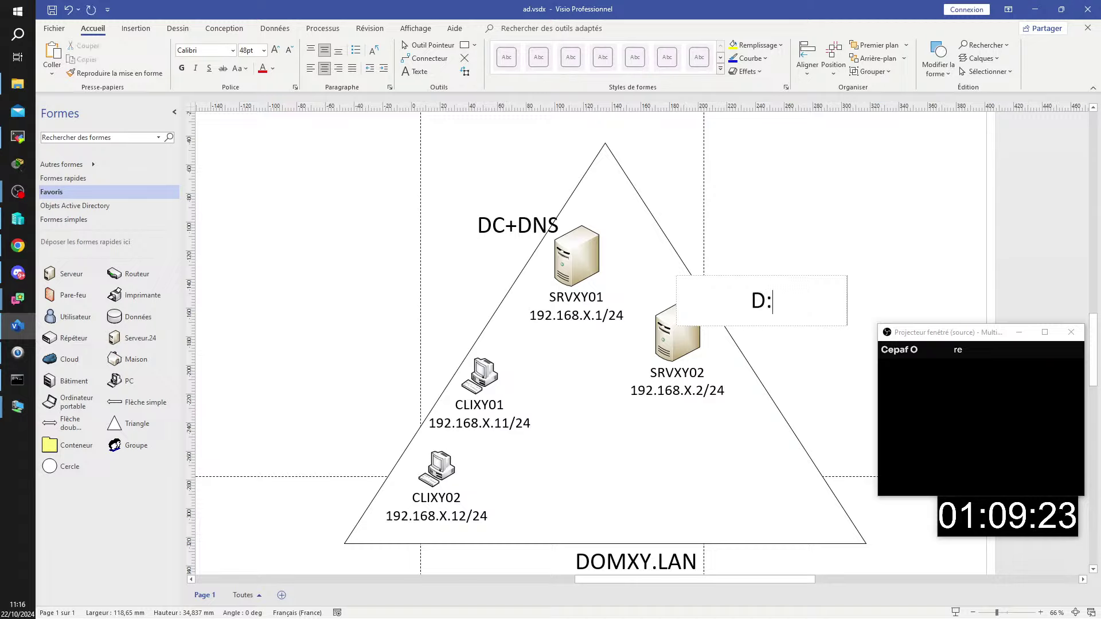
{"action": "type", "text": "\\"}
{"action": "key", "text": "Escape"}
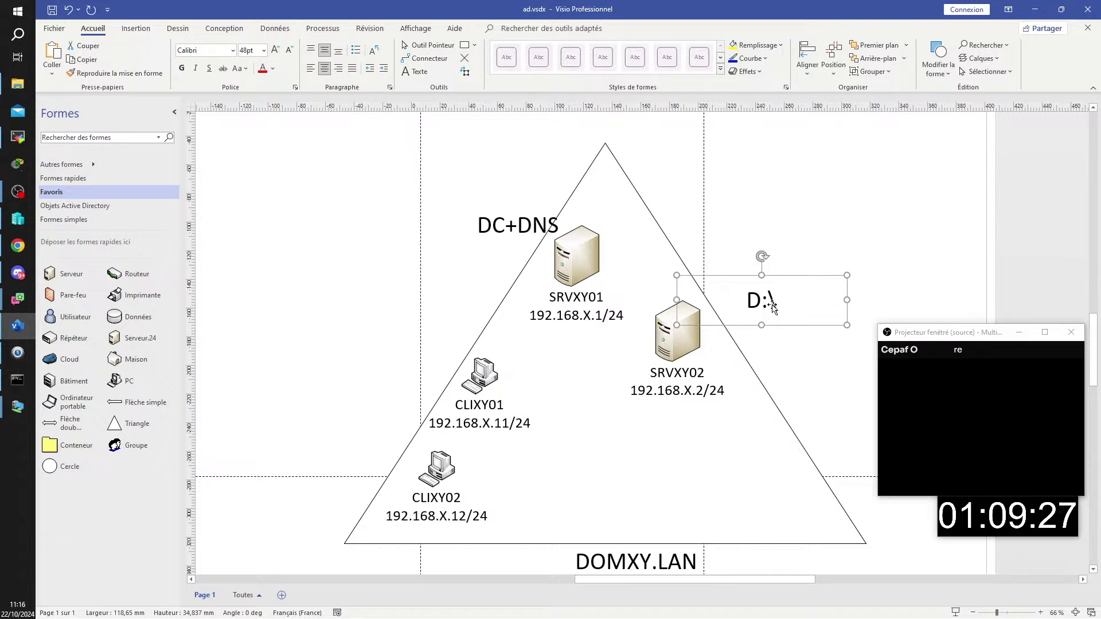
{"action": "left_click", "coordinate": [784, 309]}
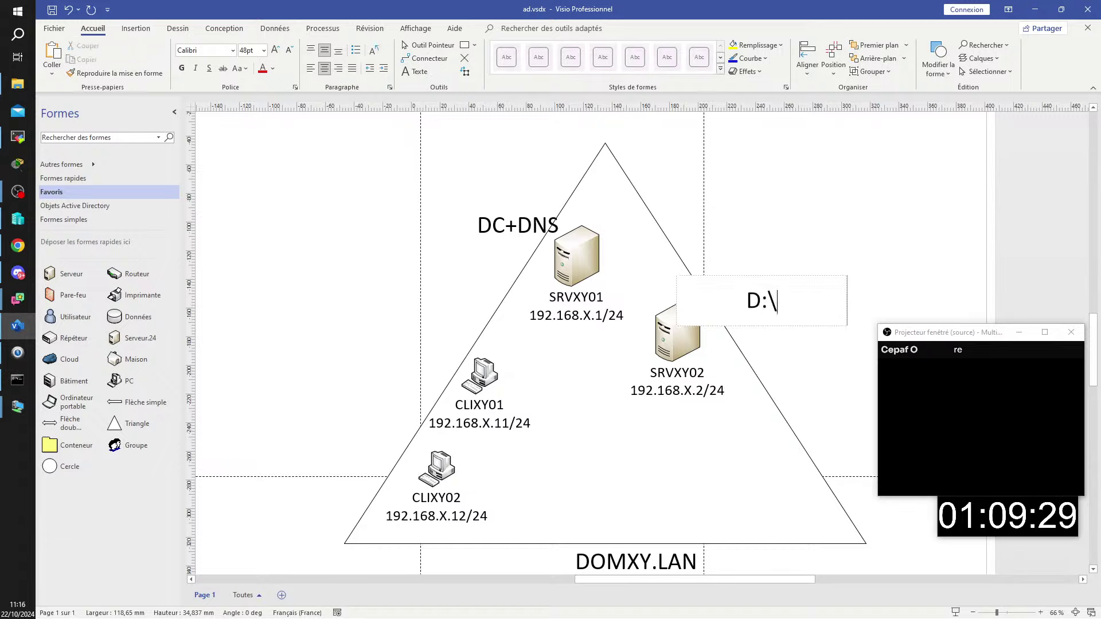
{"action": "type", "text": "TRAVAIL"}
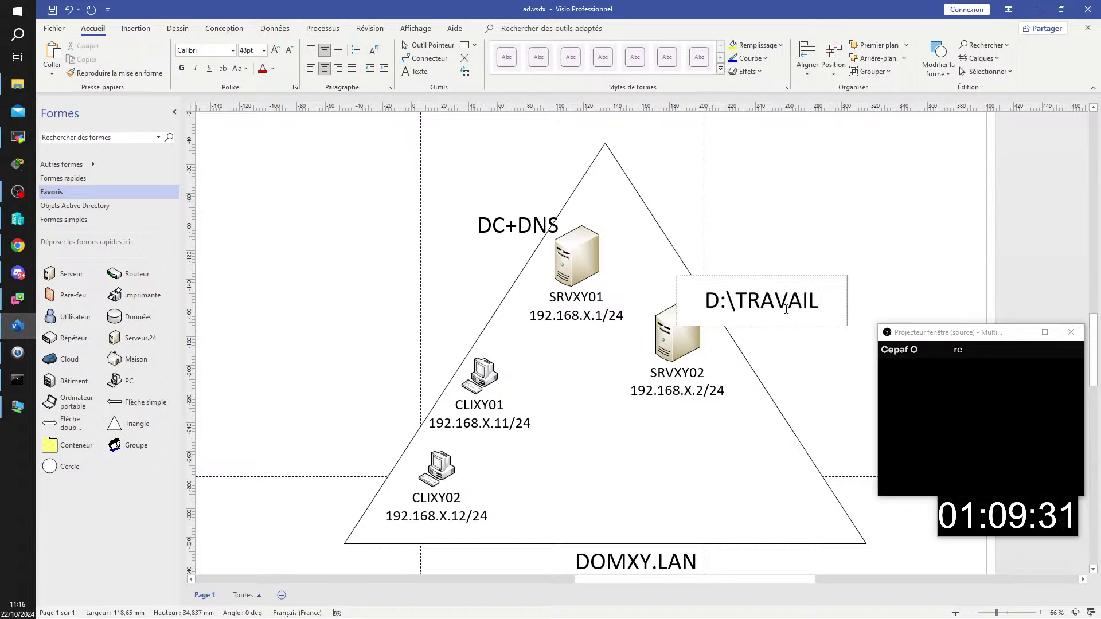
{"action": "key", "text": "Escape"}
{"action": "left_click_drag", "start_coordinate": [785, 312], "coordinate": [800, 337]}
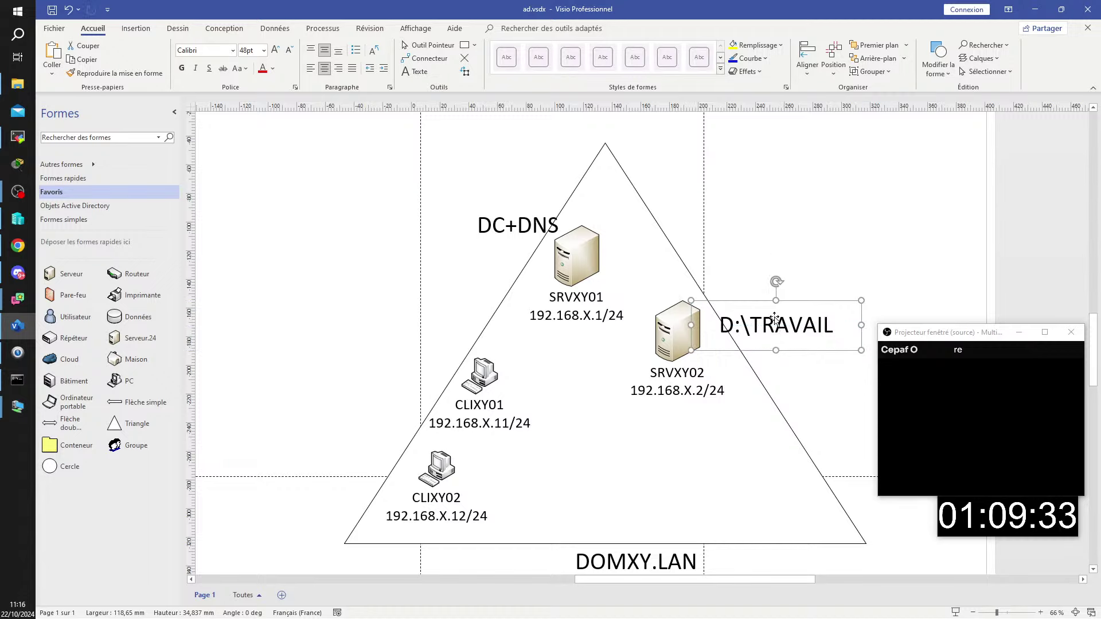
{"action": "left_click", "coordinate": [782, 243]}
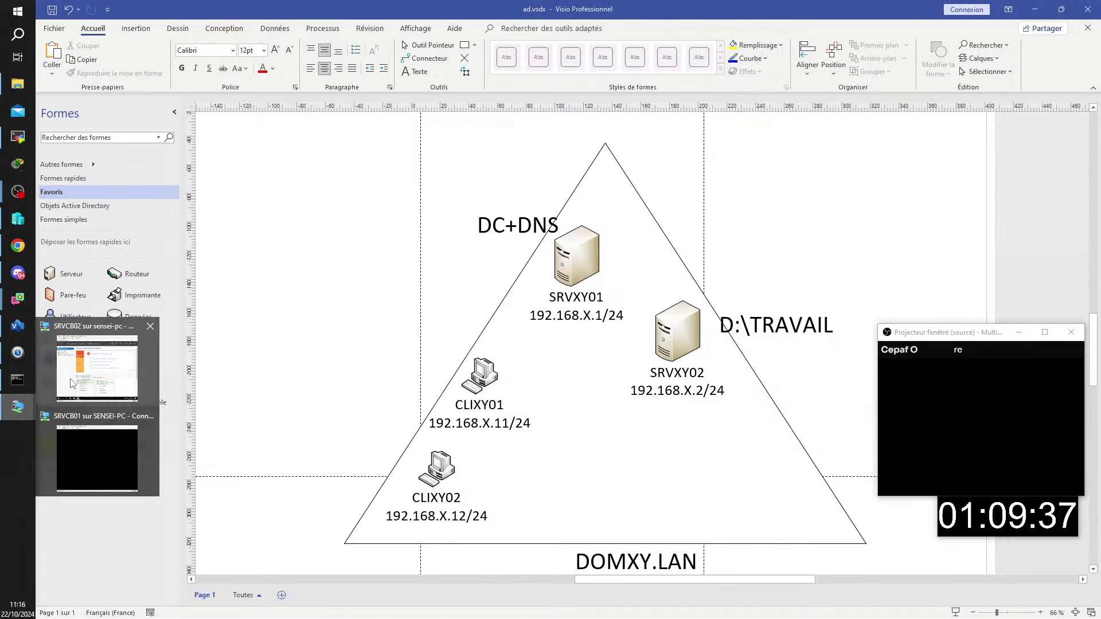
- Briefly show then minimise the SRVCB02 window, returning to the SRVRS02 disk settings
{"action": "left_click", "coordinate": [80, 366]}
{"action": "left_click", "coordinate": [17, 406]}
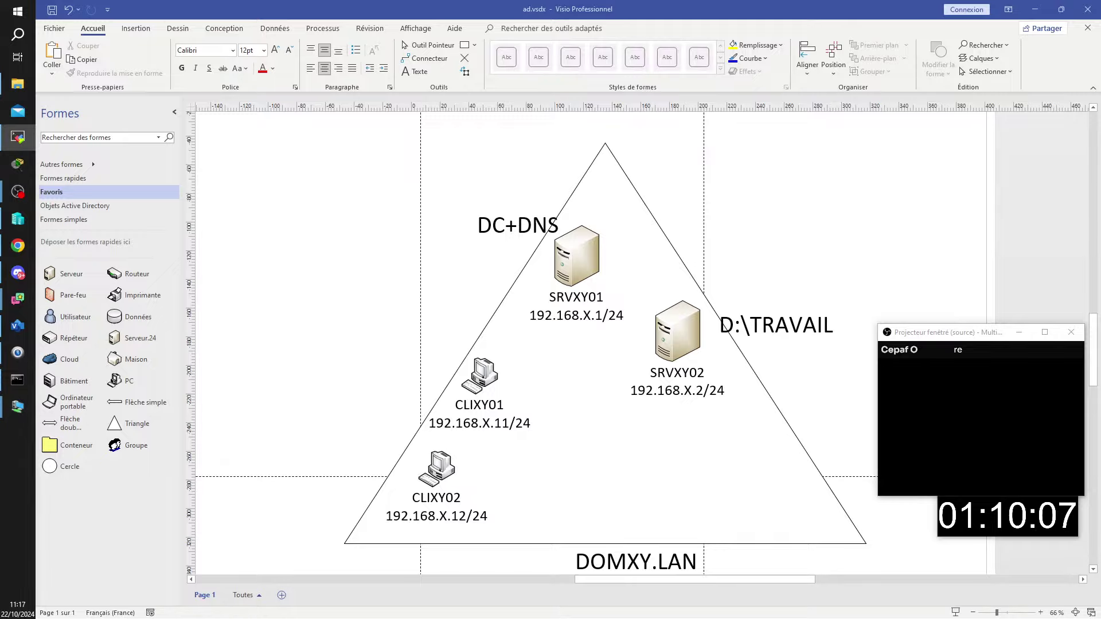
{"action": "key", "text": "alt+Tab"}
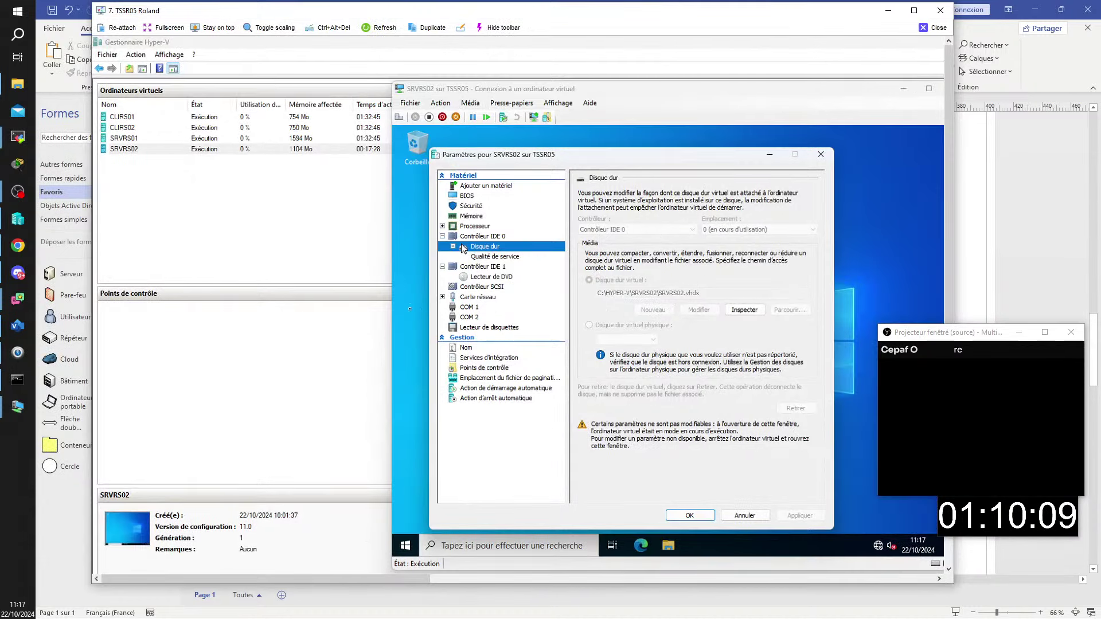
- Reopen SRVRS02's settings, add a hard disk under Contrôleur SCSI, and choose Nouveau
{"action": "left_click", "coordinate": [821, 154]}
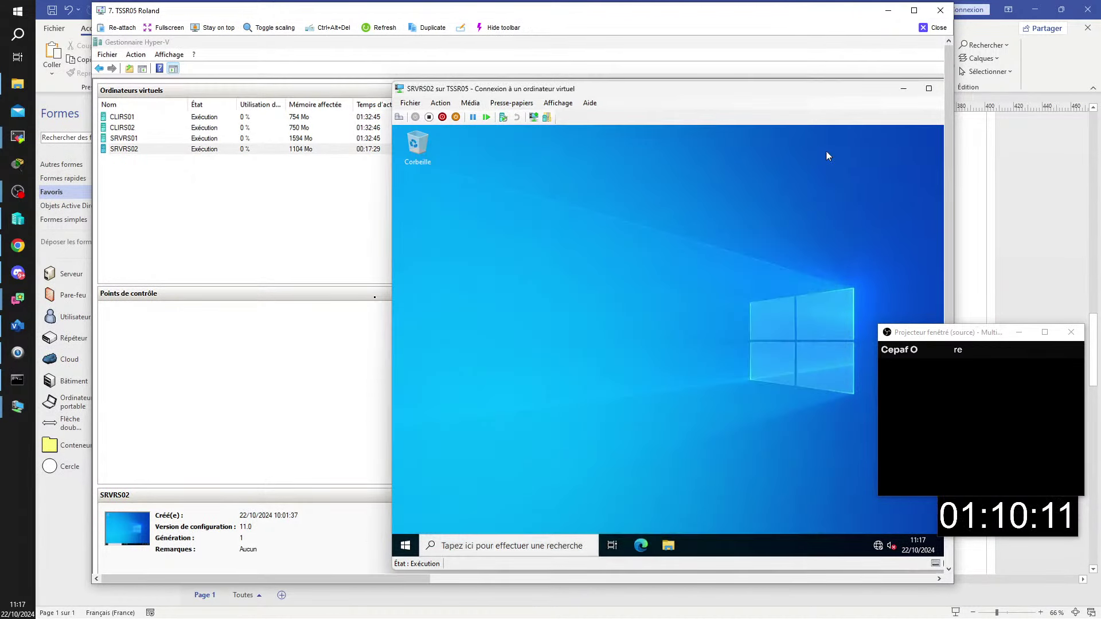
{"action": "left_click", "coordinate": [417, 109]}
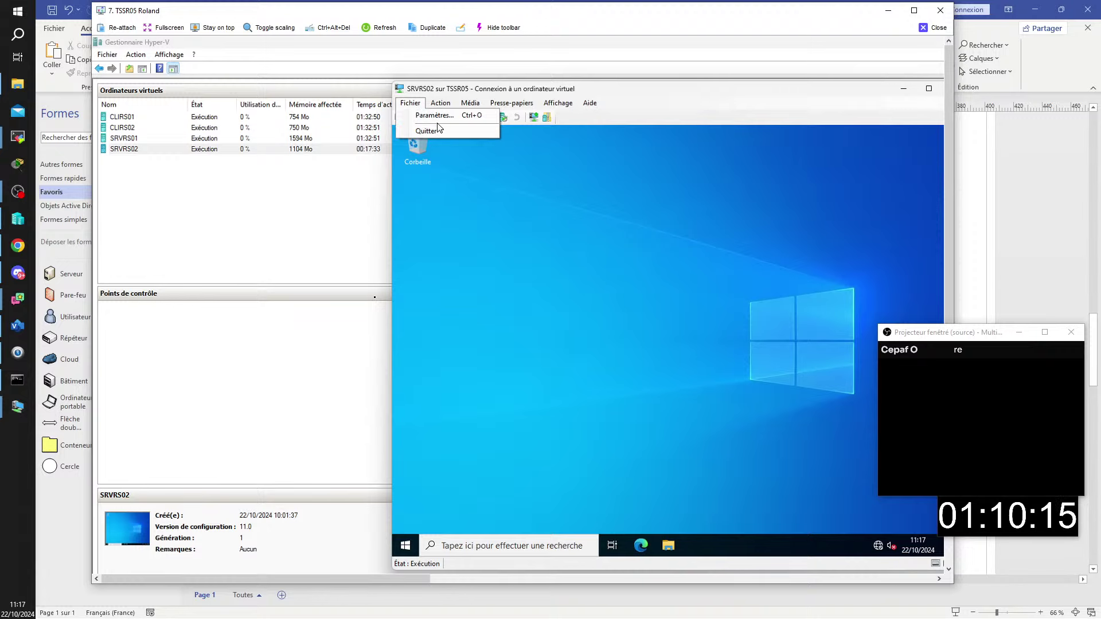
{"action": "left_click", "coordinate": [438, 118]}
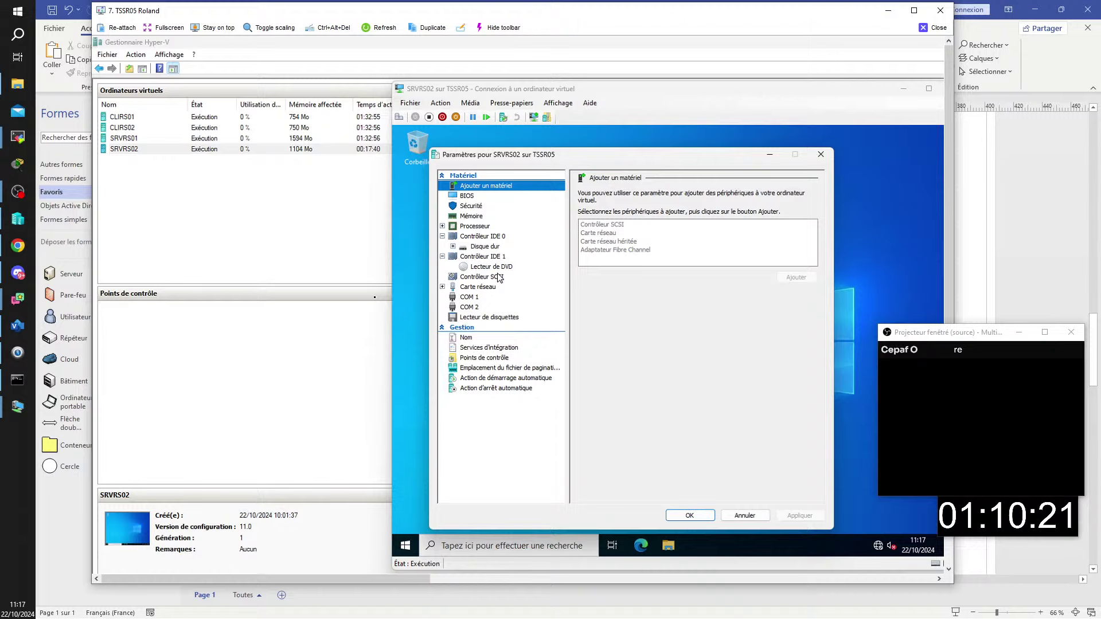
{"action": "left_click", "coordinate": [473, 279]}
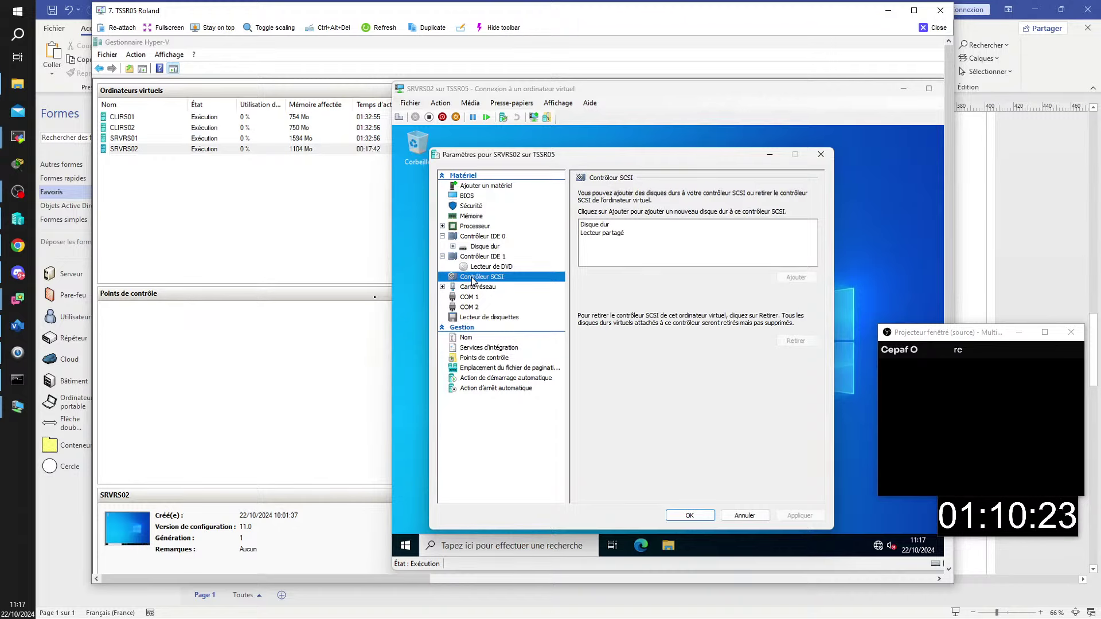
{"action": "left_click", "coordinate": [600, 230]}
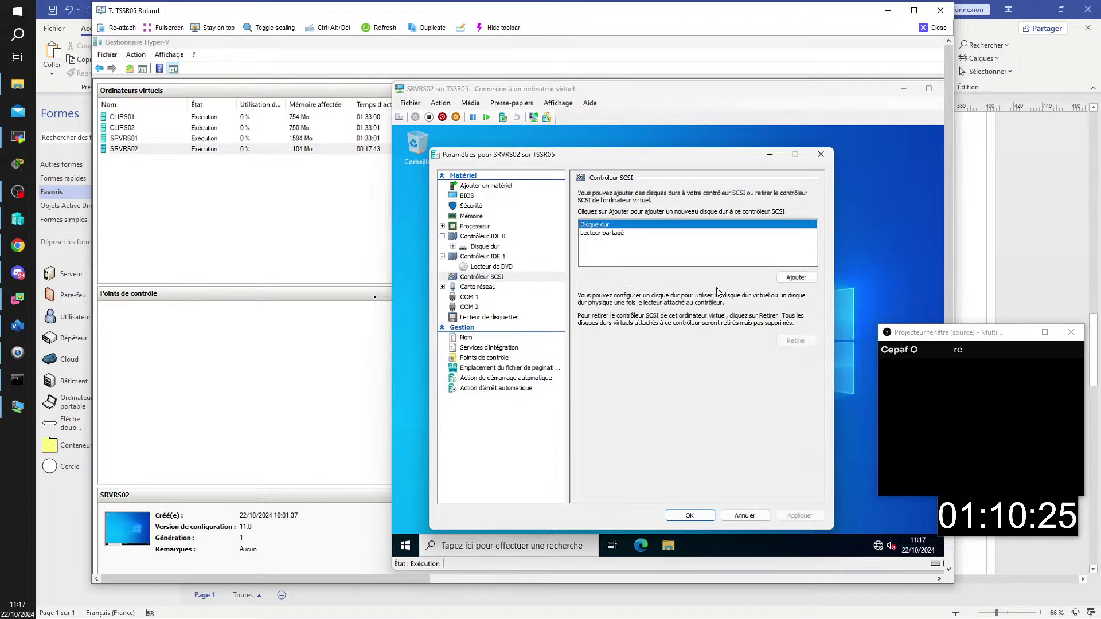
{"action": "left_click", "coordinate": [795, 277]}
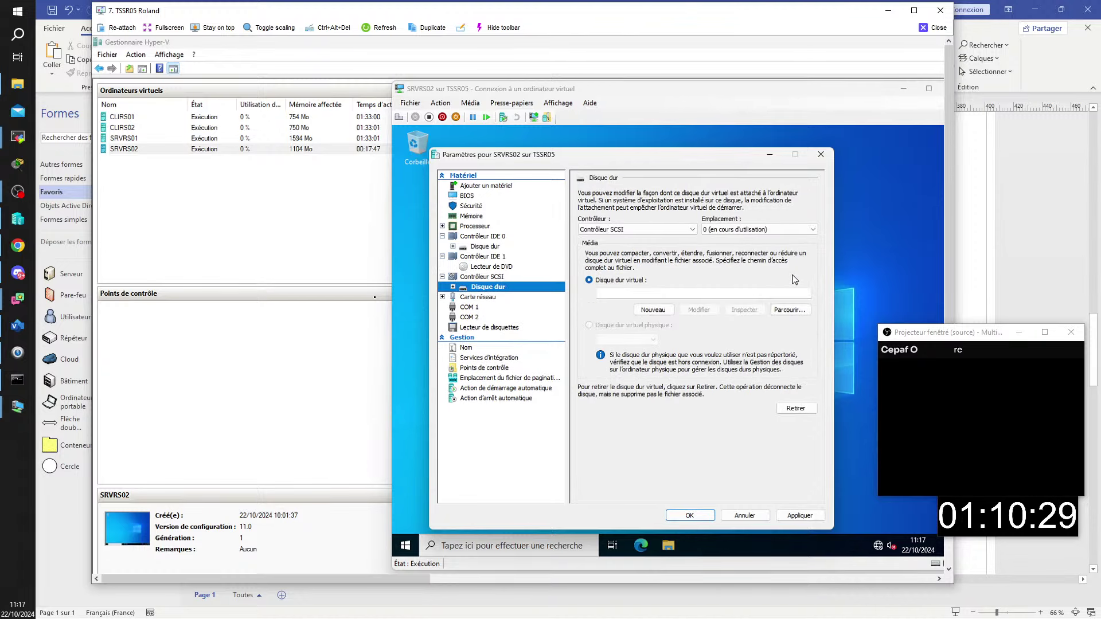
{"action": "left_click", "coordinate": [653, 311]}
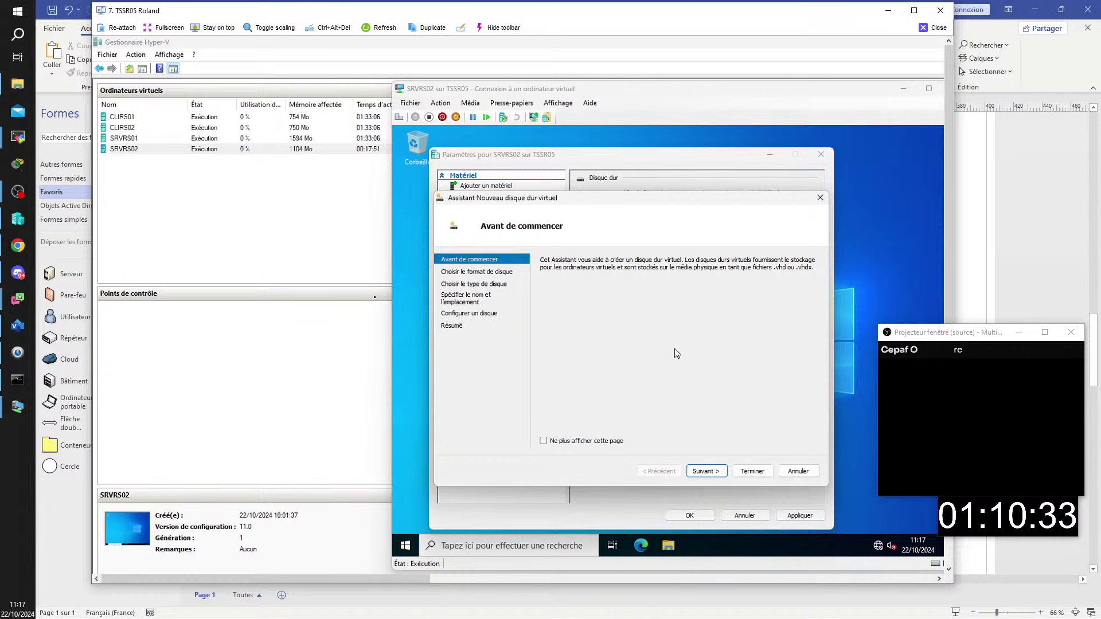
- Keep VHDX and dynamically expanding options and name the new disk DD2
{"action": "left_click", "coordinate": [709, 470]}
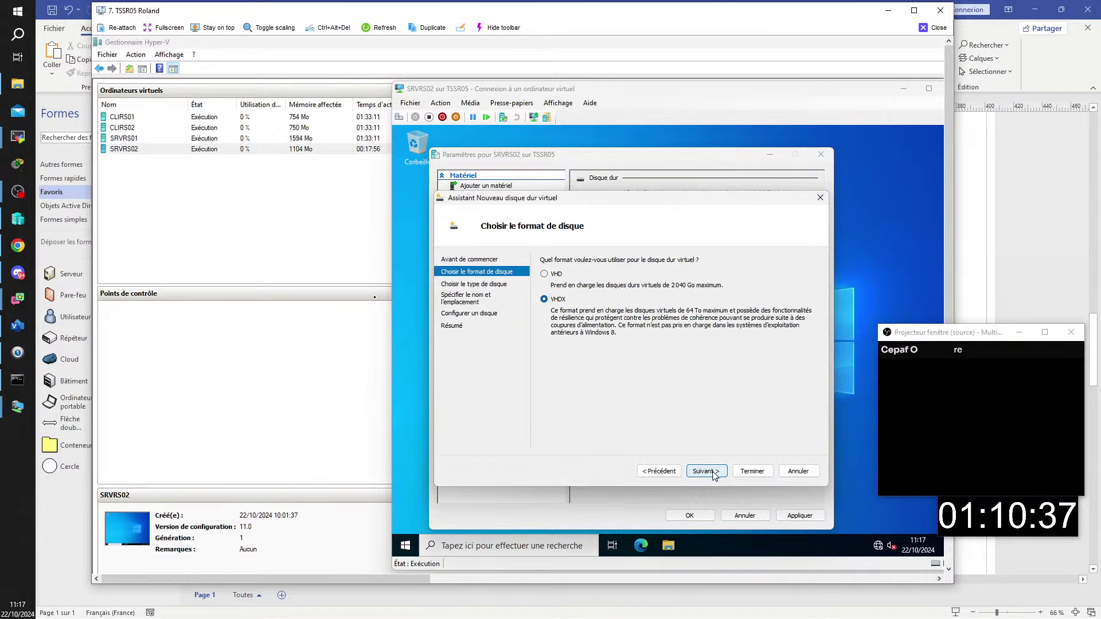
{"action": "left_click", "coordinate": [714, 475]}
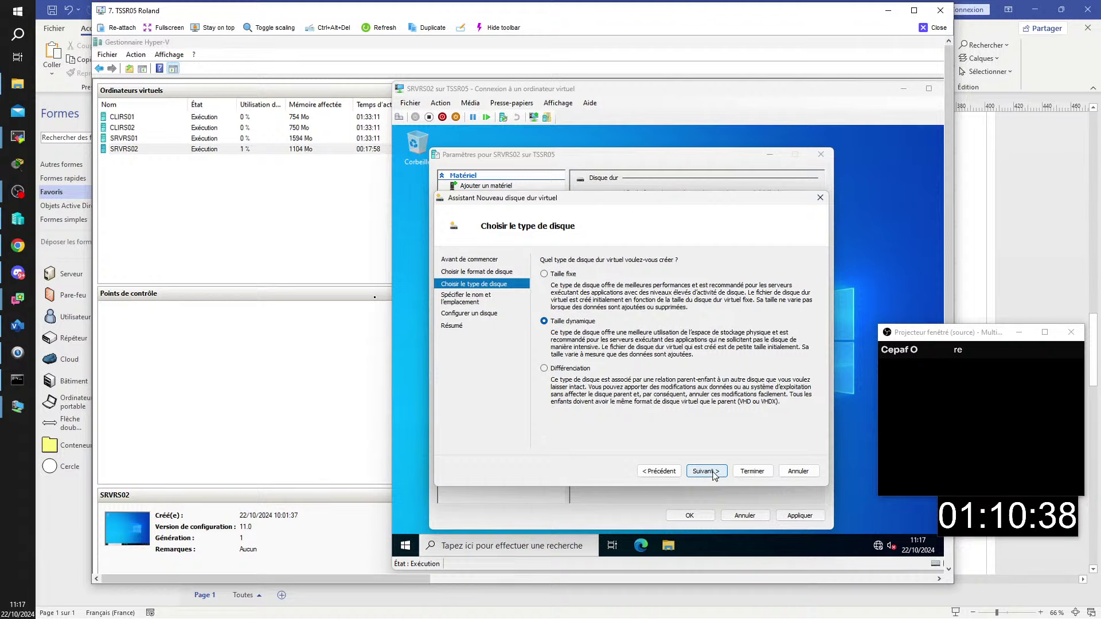
{"action": "left_click", "coordinate": [714, 475]}
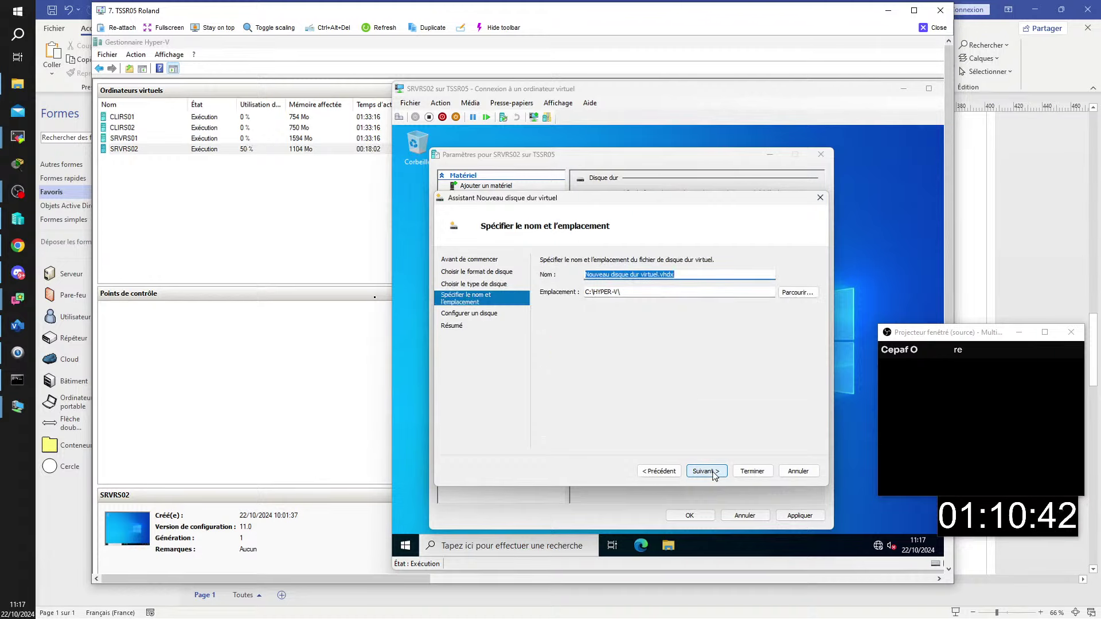
{"action": "key", "text": "BackSpace"}
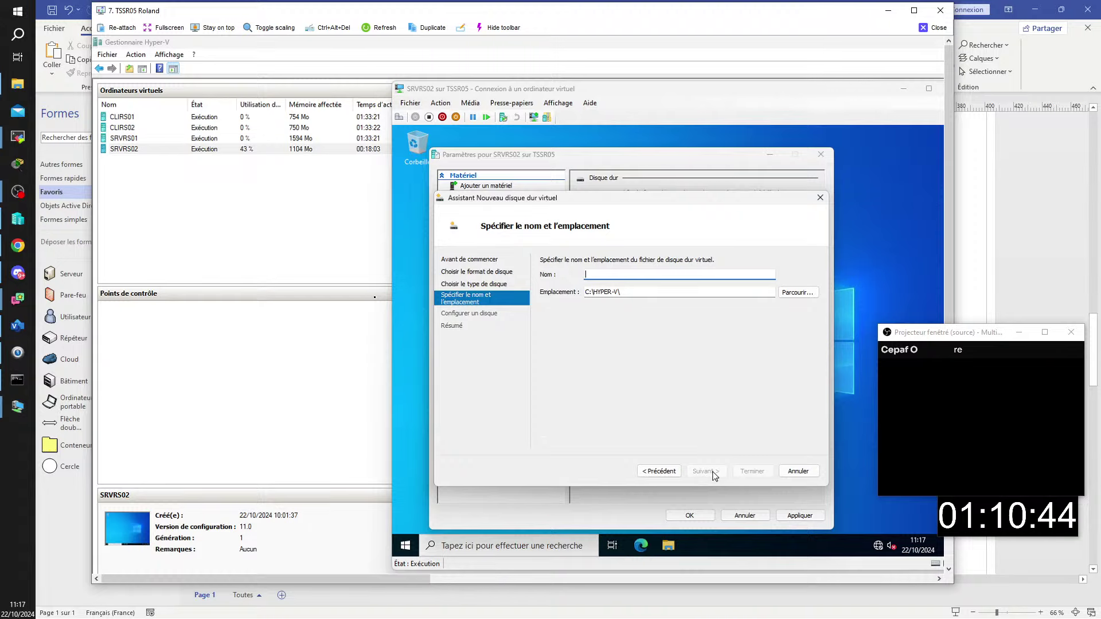
{"action": "type", "text": "d"}
{"action": "key", "text": "BackSpace"}
{"action": "key", "text": "BackSpace"}
{"action": "type", "text": "DD"}
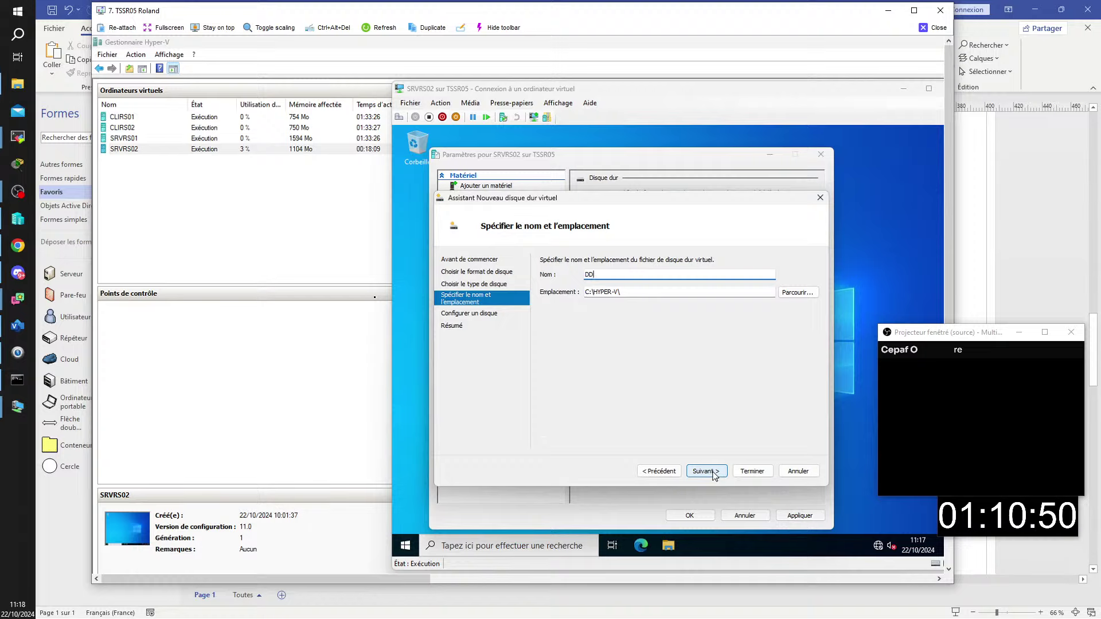
{"action": "type", "text": "2"}
- Store DD2 in C:\HYPER-V\SRVRS02, keep the 127 GB size, and create the disk
{"action": "left_click", "coordinate": [798, 294]}
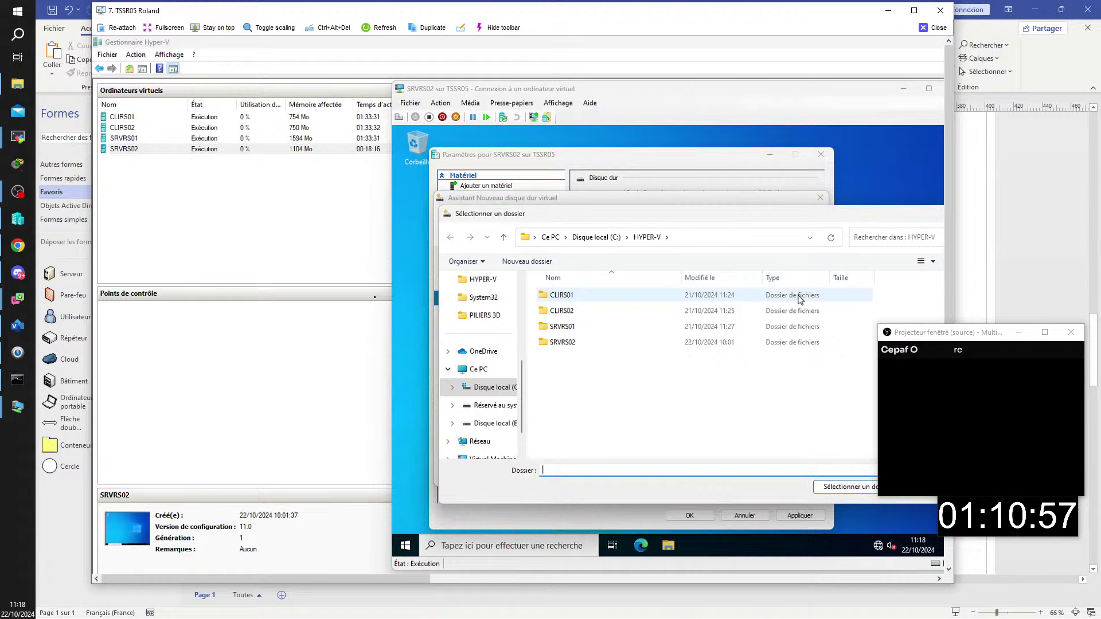
{"action": "double_click", "coordinate": [642, 342]}
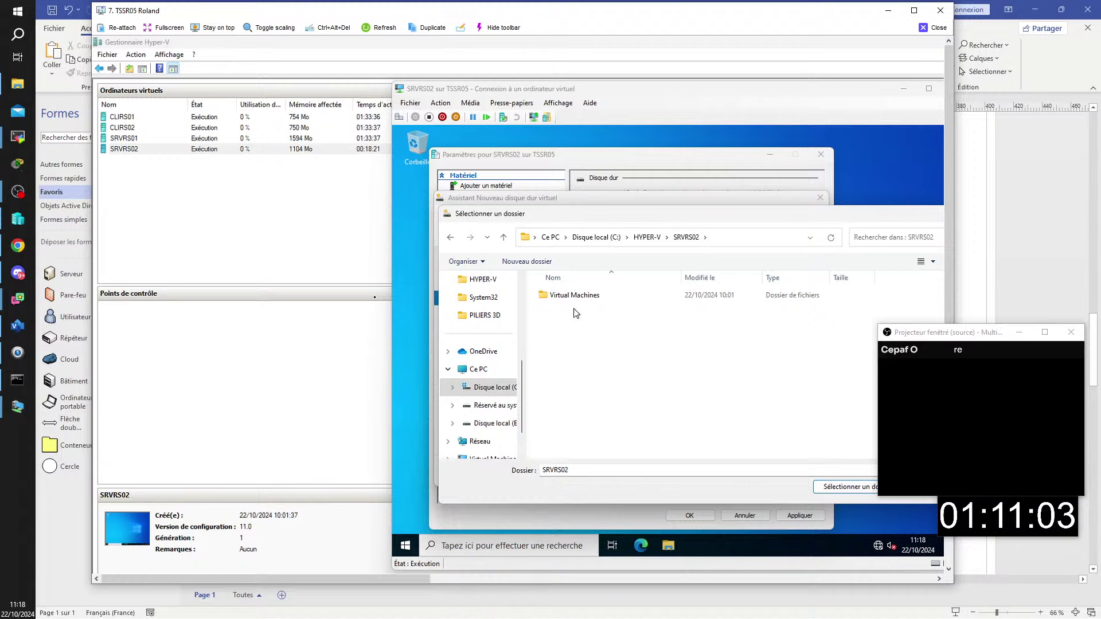
{"action": "left_click", "coordinate": [842, 487]}
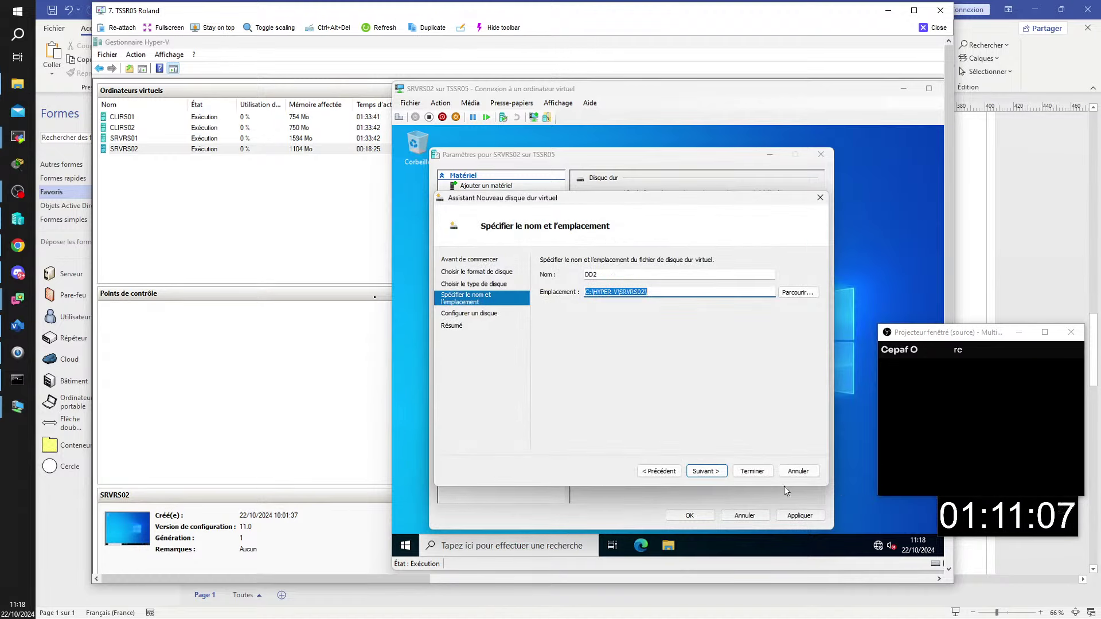
{"action": "left_click", "coordinate": [713, 475]}
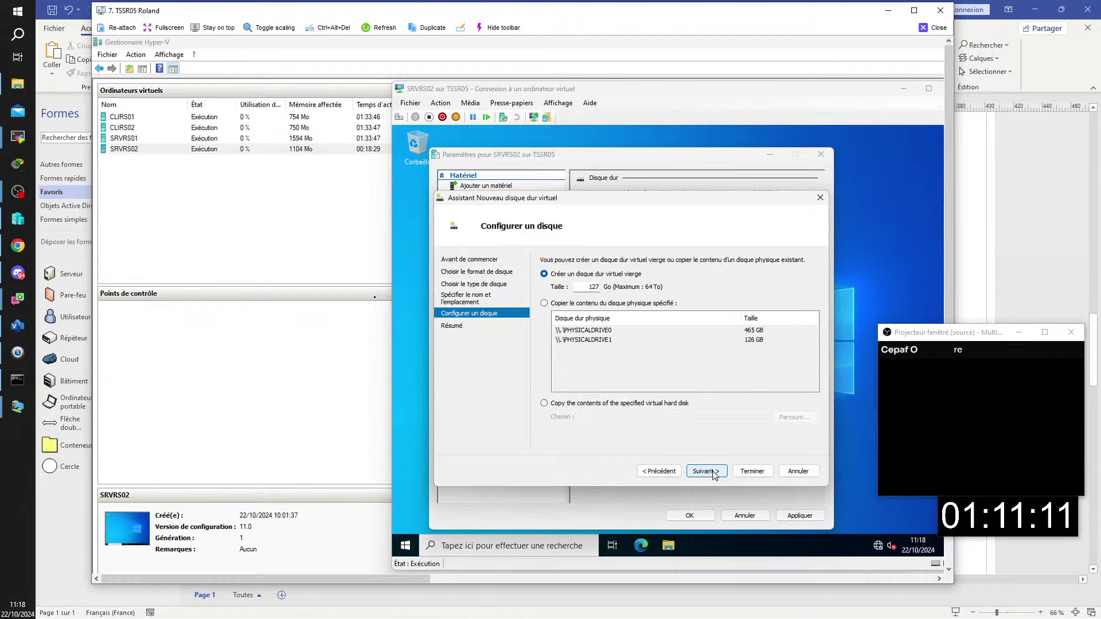
{"action": "left_click", "coordinate": [714, 476]}
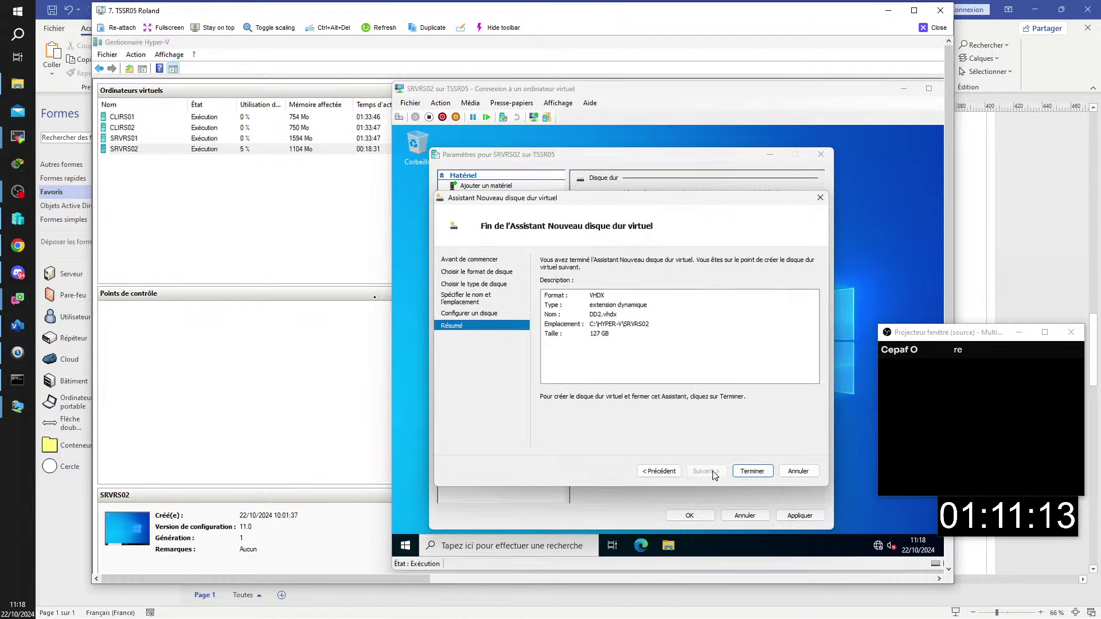
{"action": "left_click", "coordinate": [753, 472]}
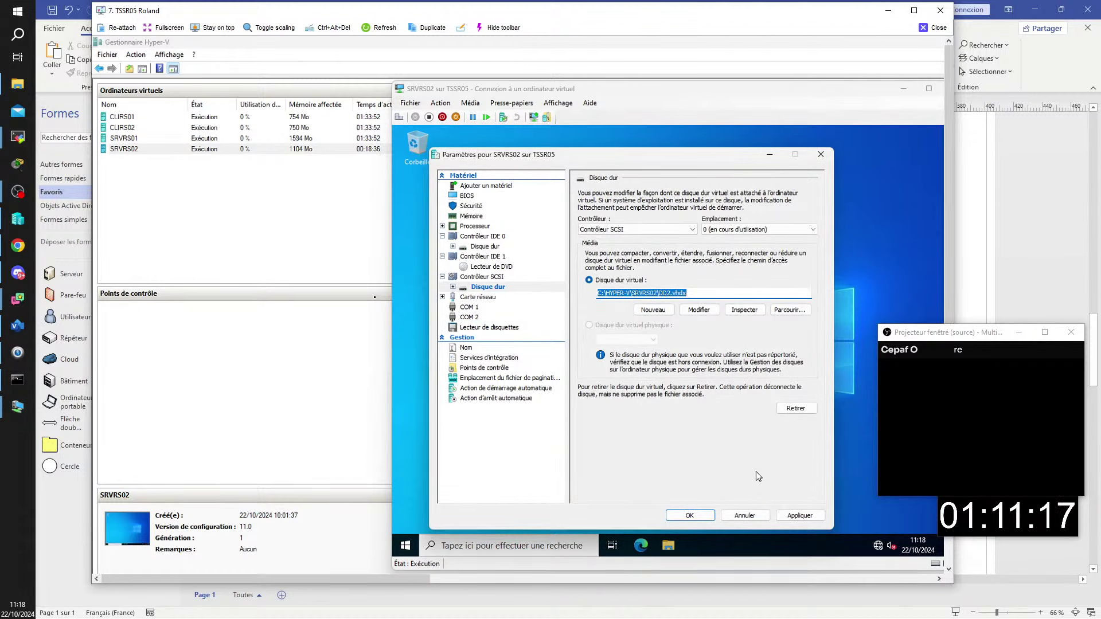
- Start a new hard disk on SRVRS02's SCSI controller as a dynamically expanding VHDX
{"action": "left_click", "coordinate": [483, 278]}
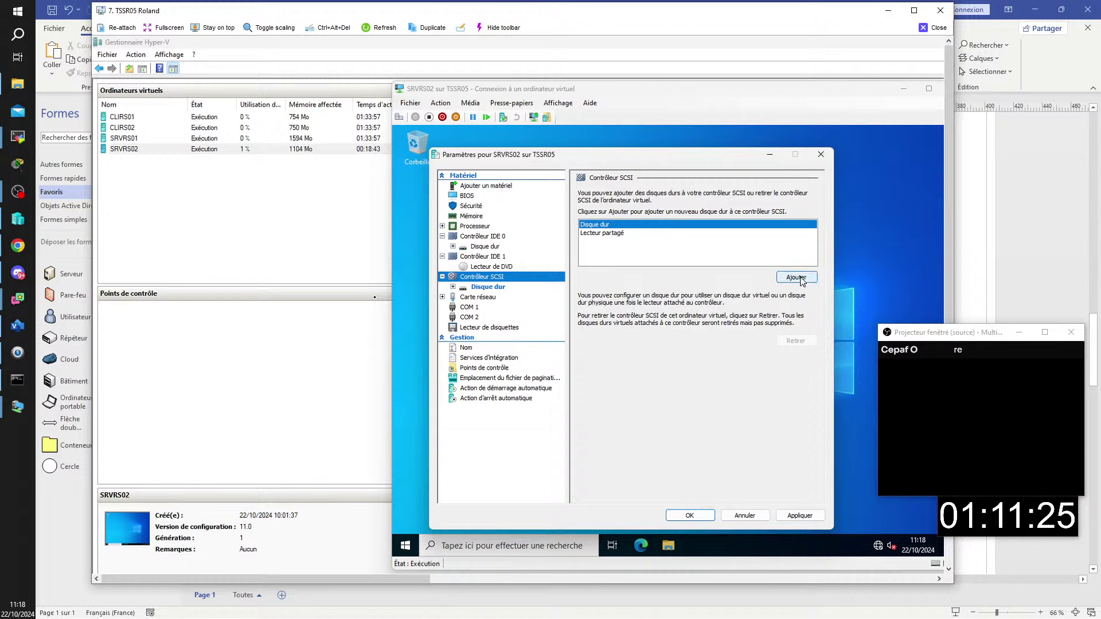
{"action": "left_click", "coordinate": [801, 279]}
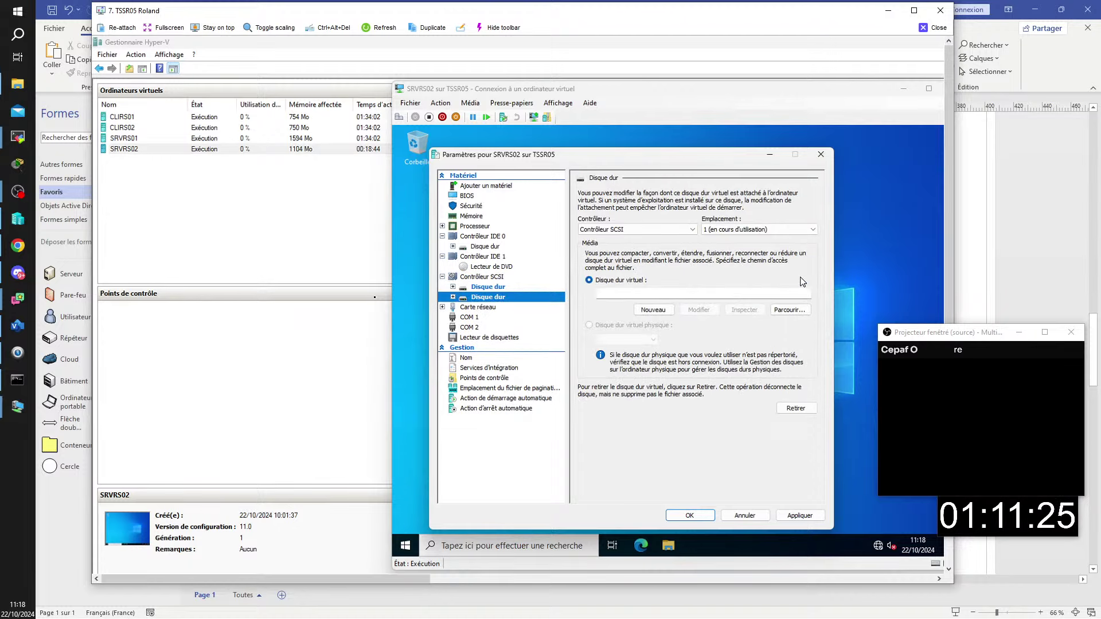
{"action": "left_click", "coordinate": [653, 309]}
{"action": "left_click", "coordinate": [717, 478]}
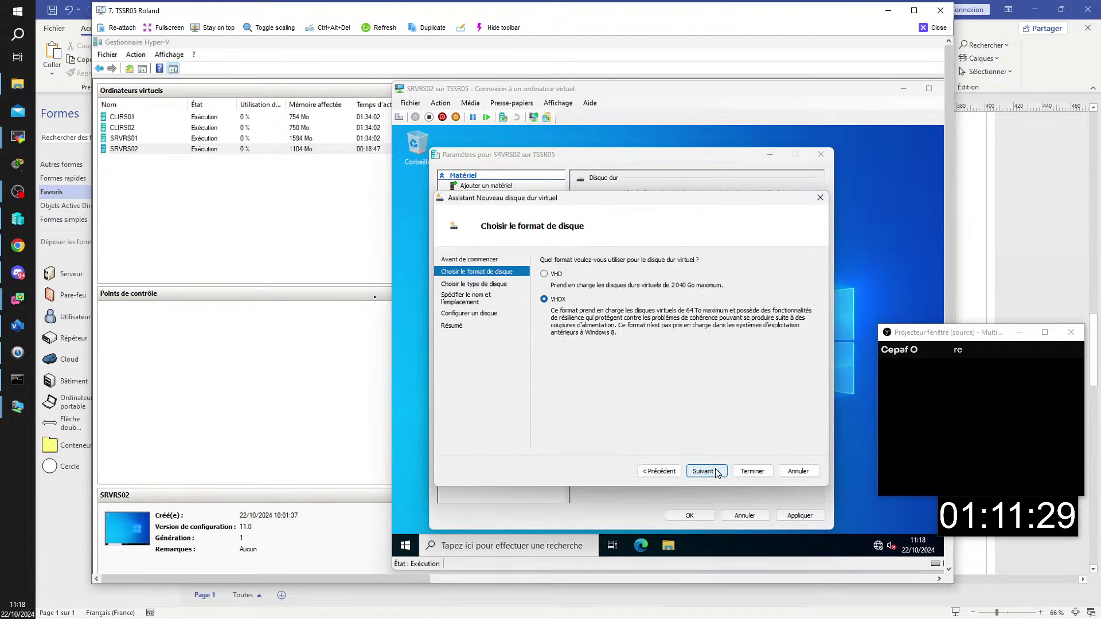
{"action": "left_click", "coordinate": [713, 476]}
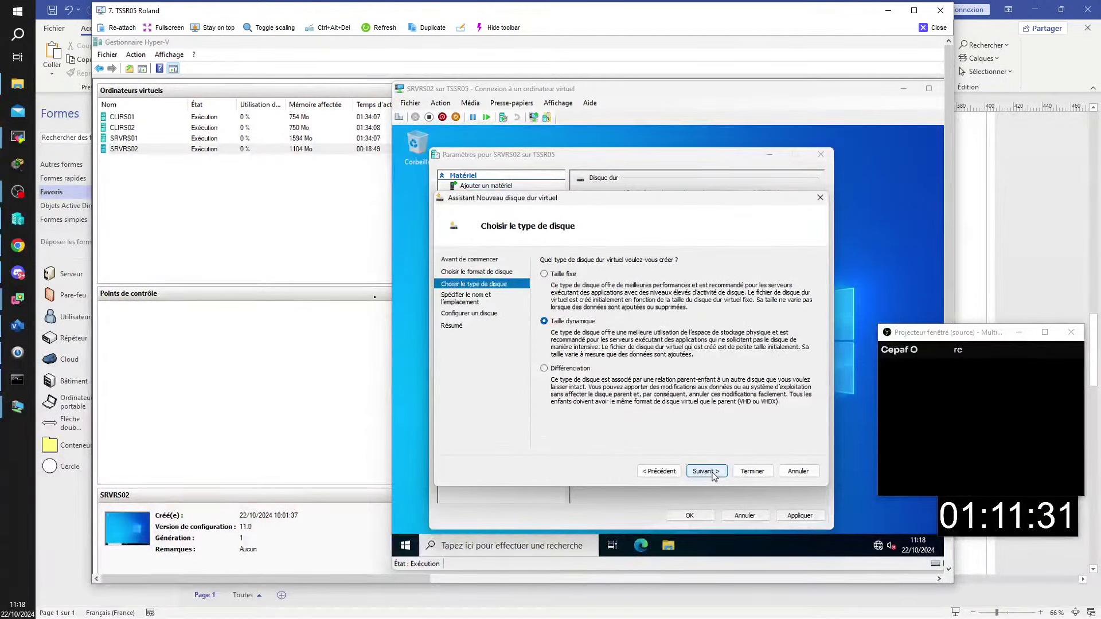
{"action": "left_click", "coordinate": [705, 472]}
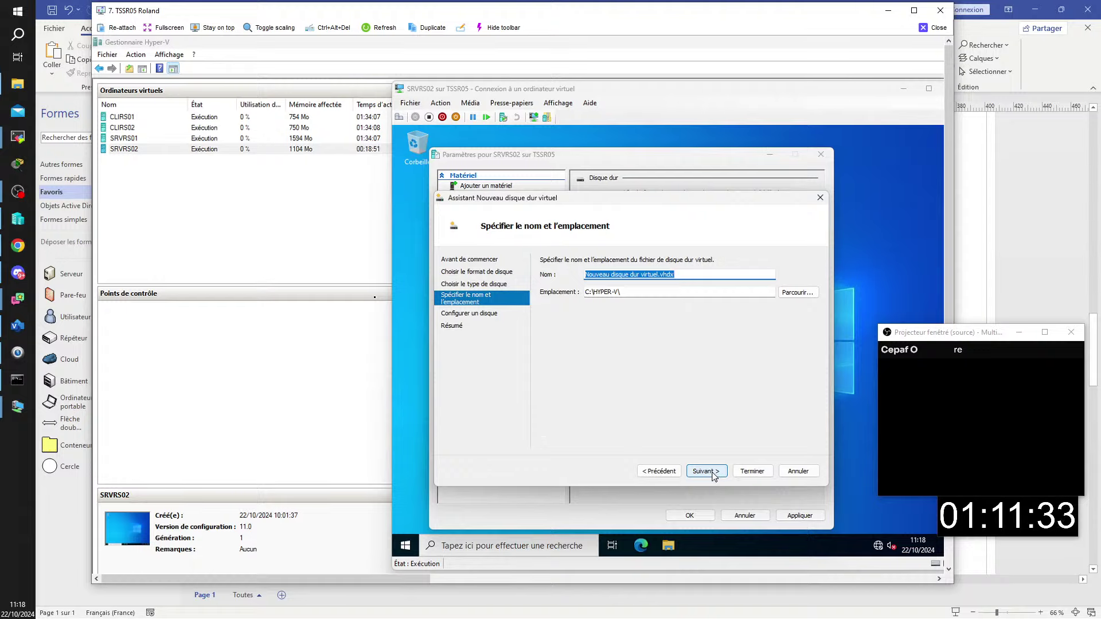
- Name the disk DD3, store it in C:\HYPER-V\SRVRS02, and create it
{"action": "key", "text": "BackSpace"}
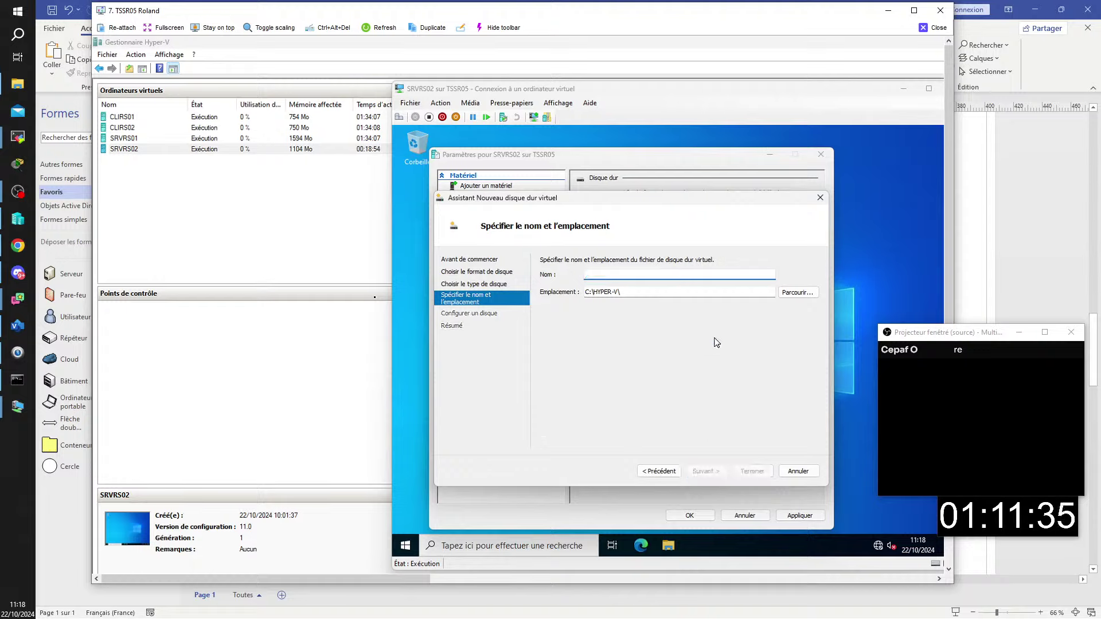
{"action": "type", "text": "DD"}
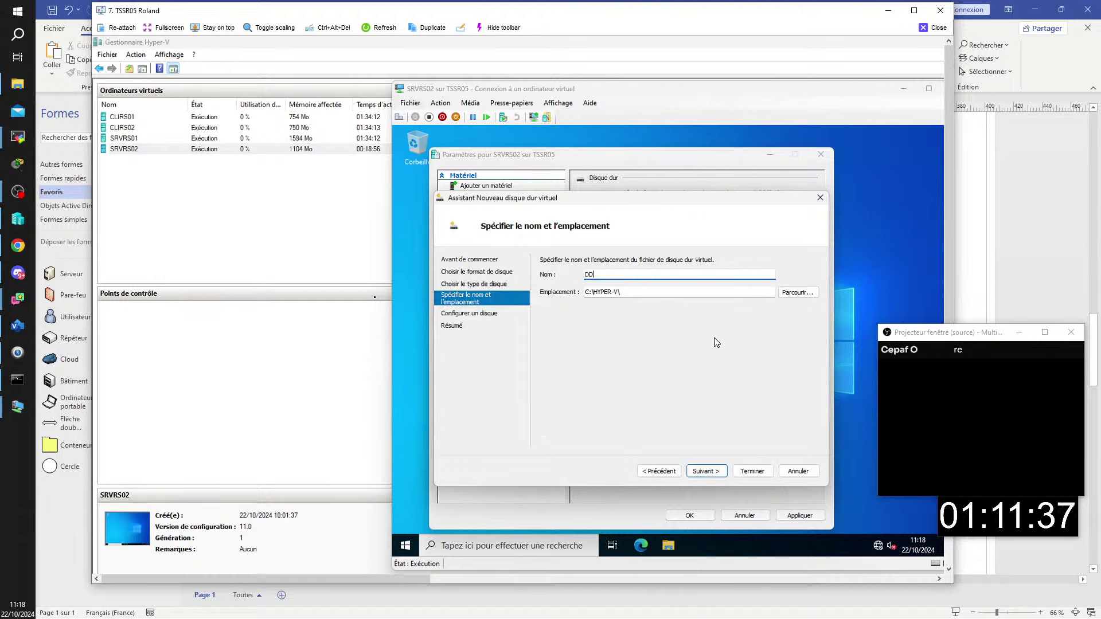
{"action": "type", "text": "3"}
{"action": "left_click", "coordinate": [798, 293]}
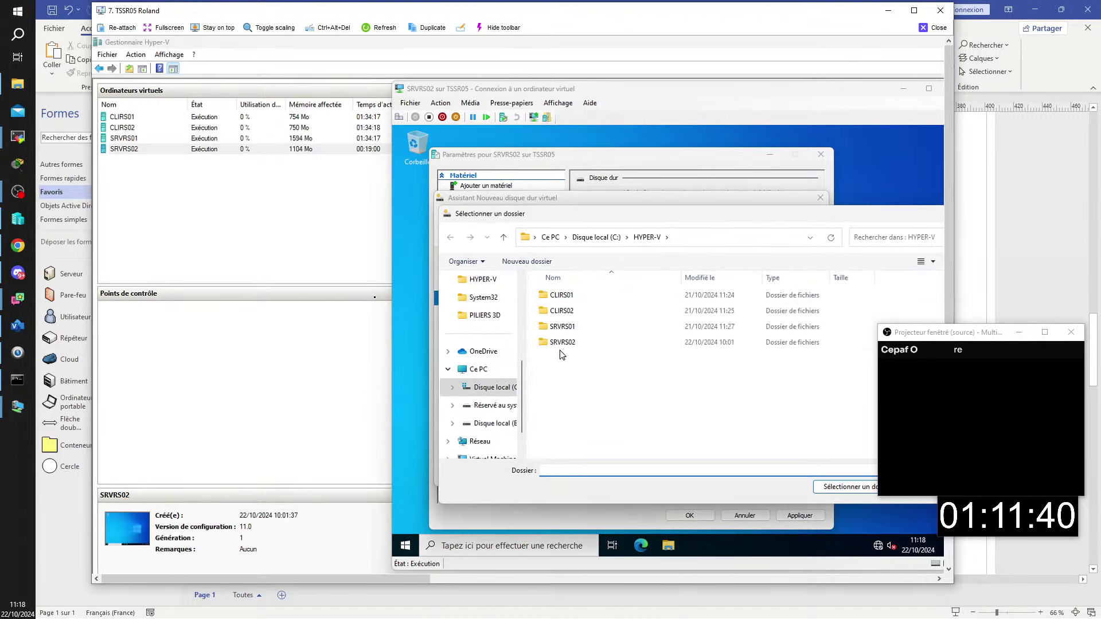
{"action": "left_click", "coordinate": [567, 345]}
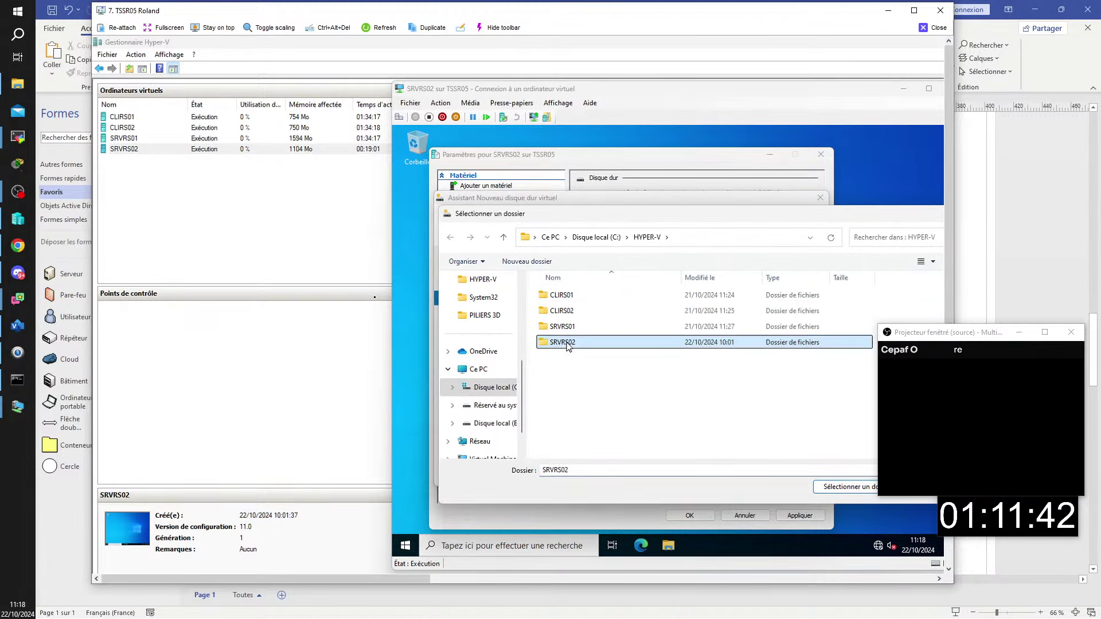
{"action": "double_click", "coordinate": [572, 345]}
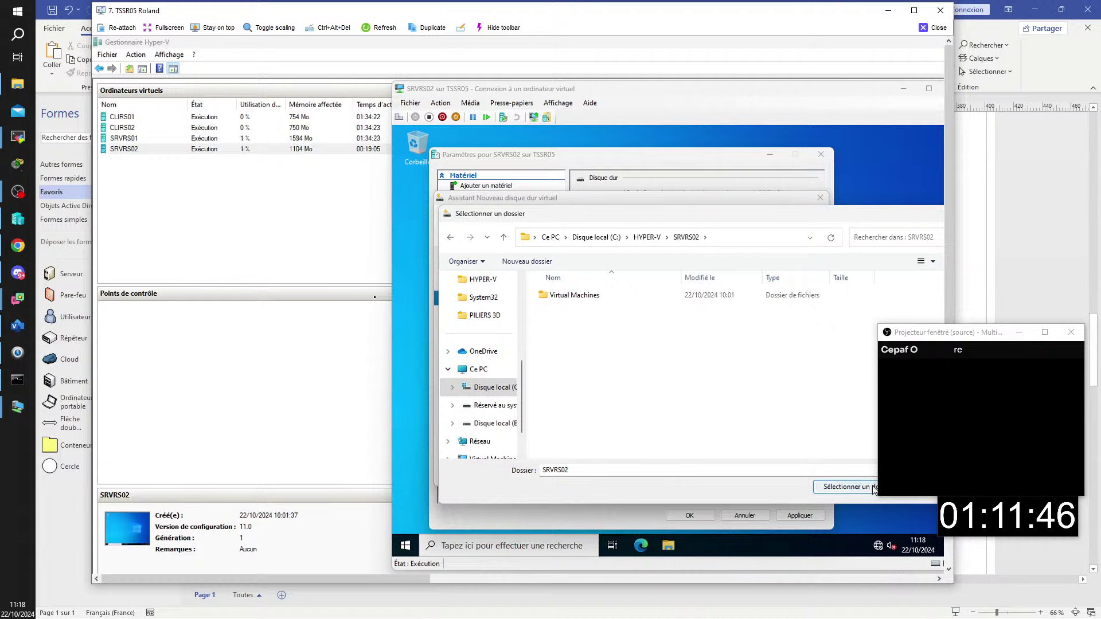
{"action": "left_click", "coordinate": [847, 487]}
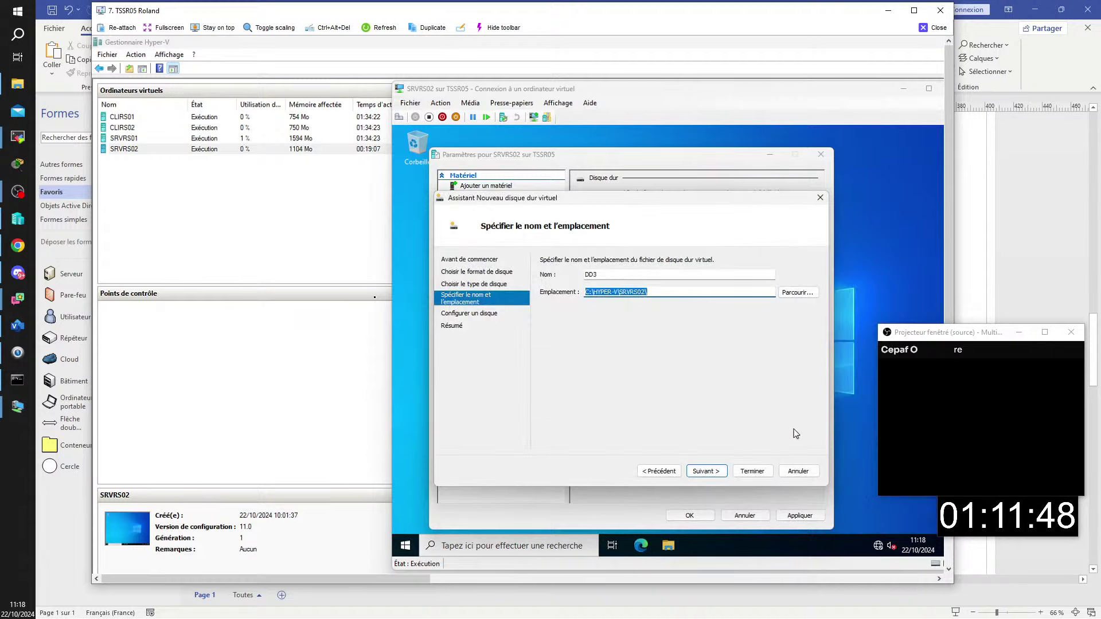
{"action": "left_click", "coordinate": [752, 471]}
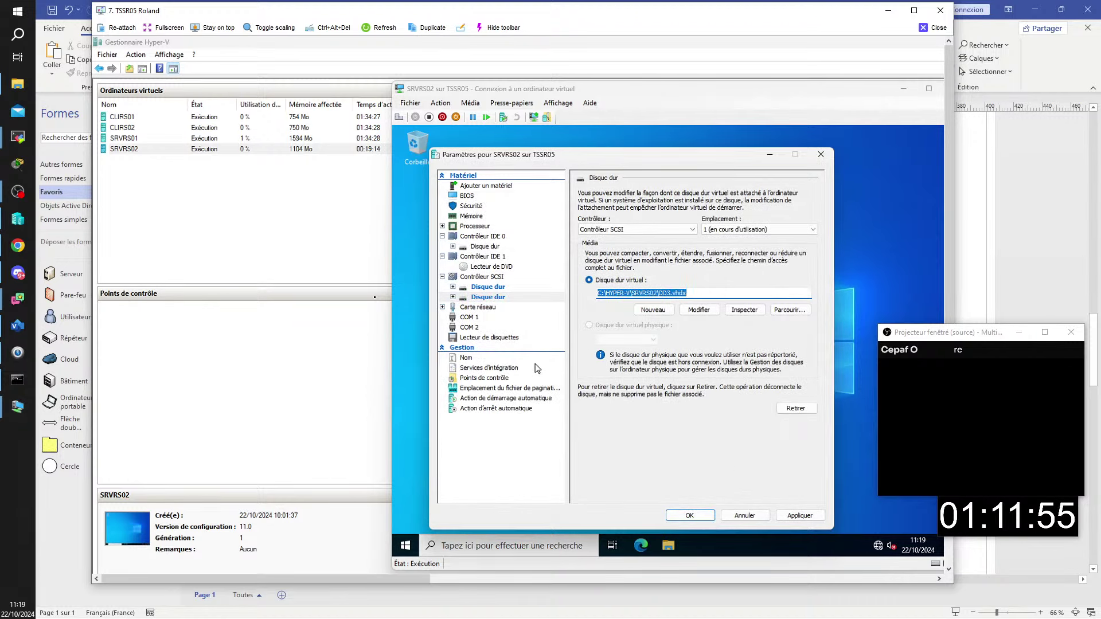
- Add a third SCSI disk: a new dynamic DD4.vhdx stored in C:\HYPER-V\SRVRS02
{"action": "left_click", "coordinate": [458, 277]}
{"action": "left_click", "coordinate": [799, 279]}
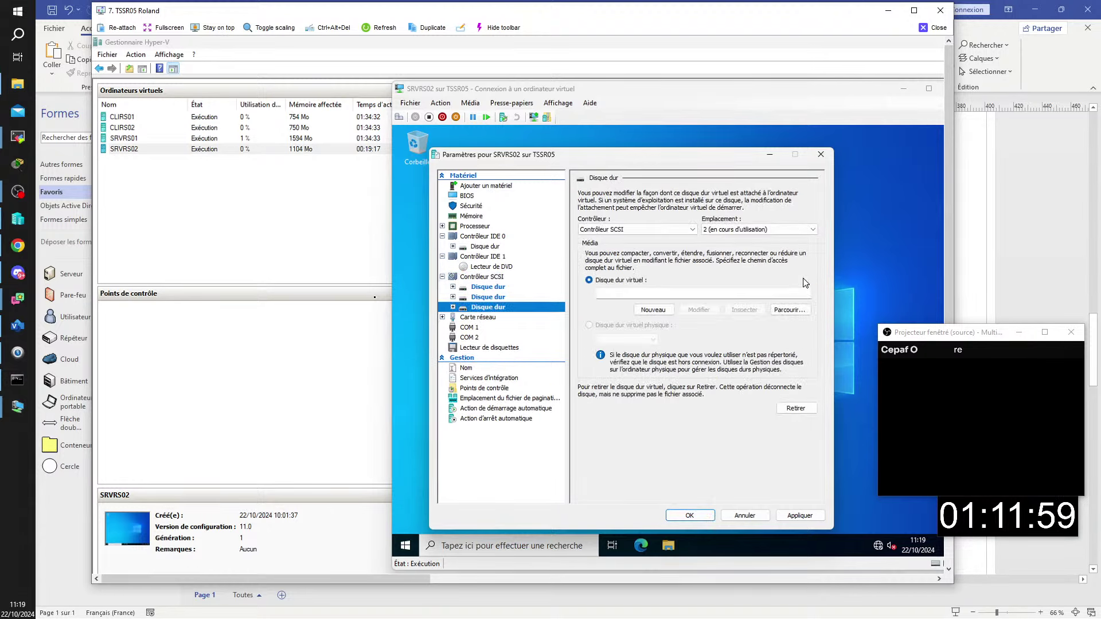
{"action": "left_click", "coordinate": [653, 309]}
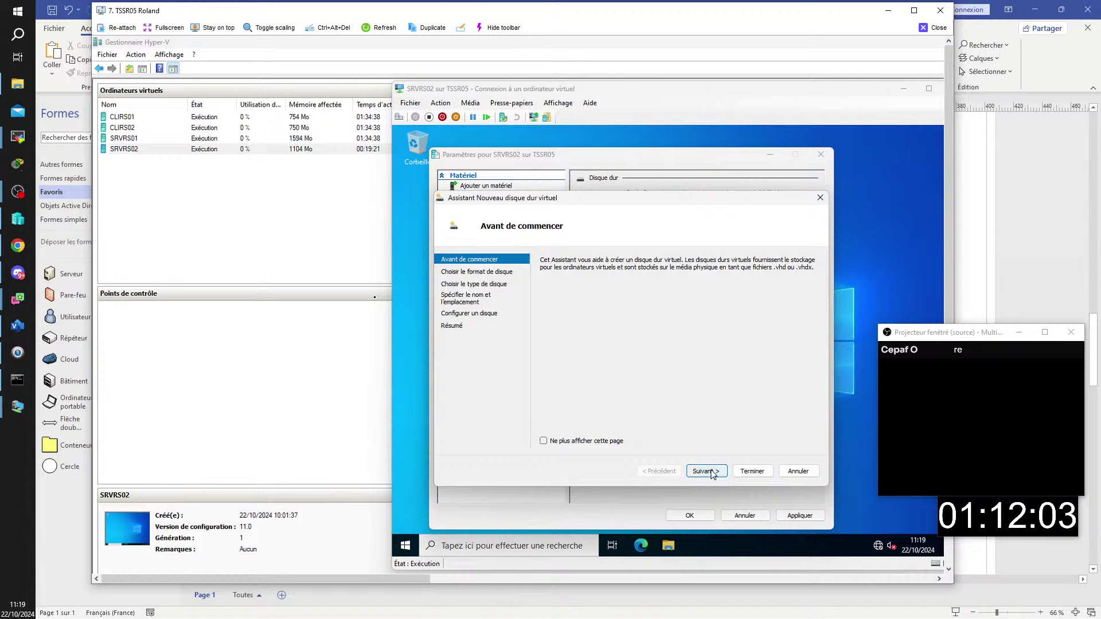
{"action": "left_click", "coordinate": [711, 471]}
{"action": "left_click", "coordinate": [711, 471]}
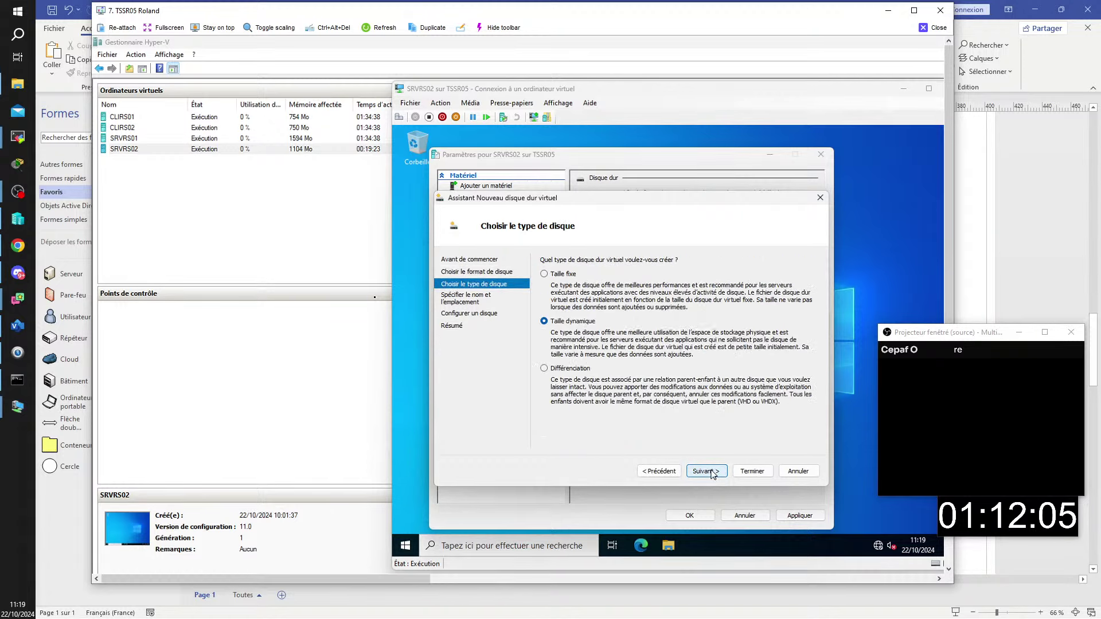
{"action": "left_click", "coordinate": [711, 471]}
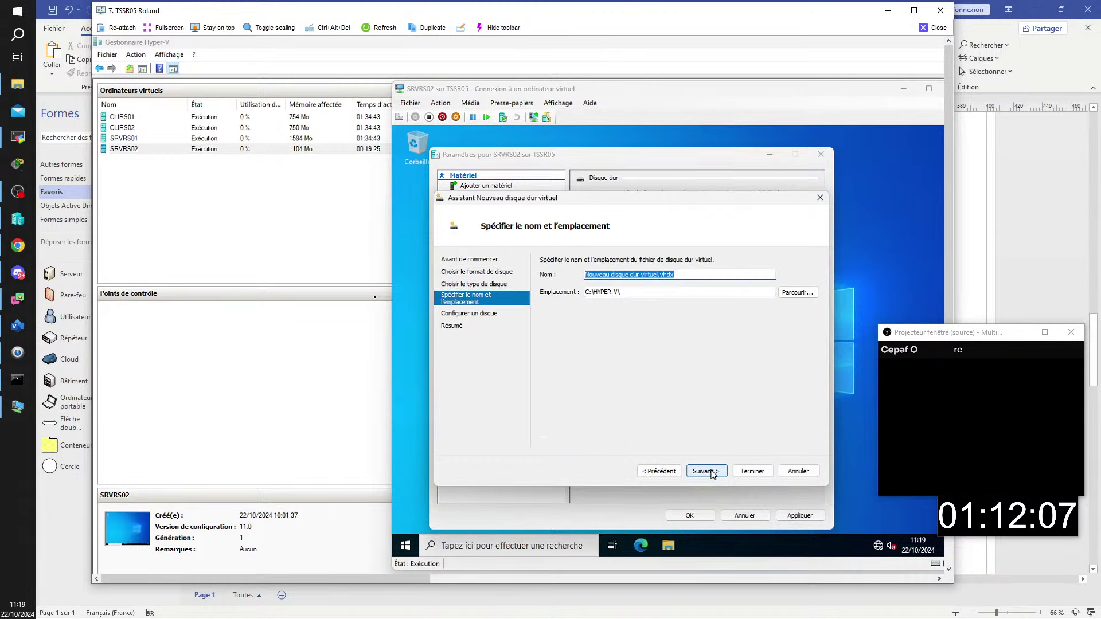
{"action": "key", "text": "BackSpace"}
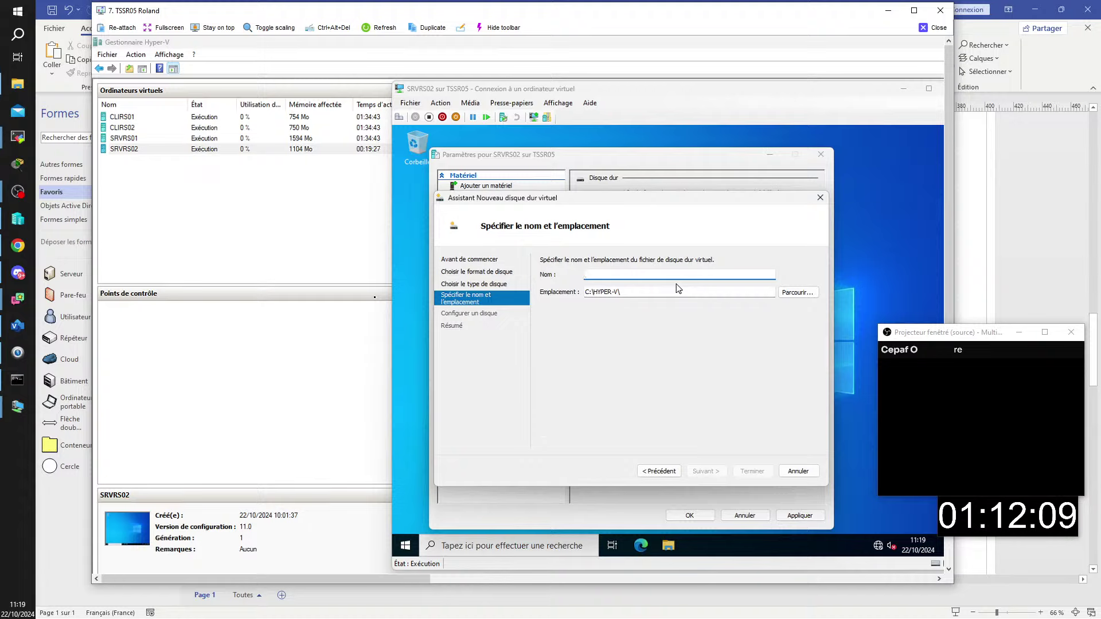
{"action": "type", "text": "DD4"}
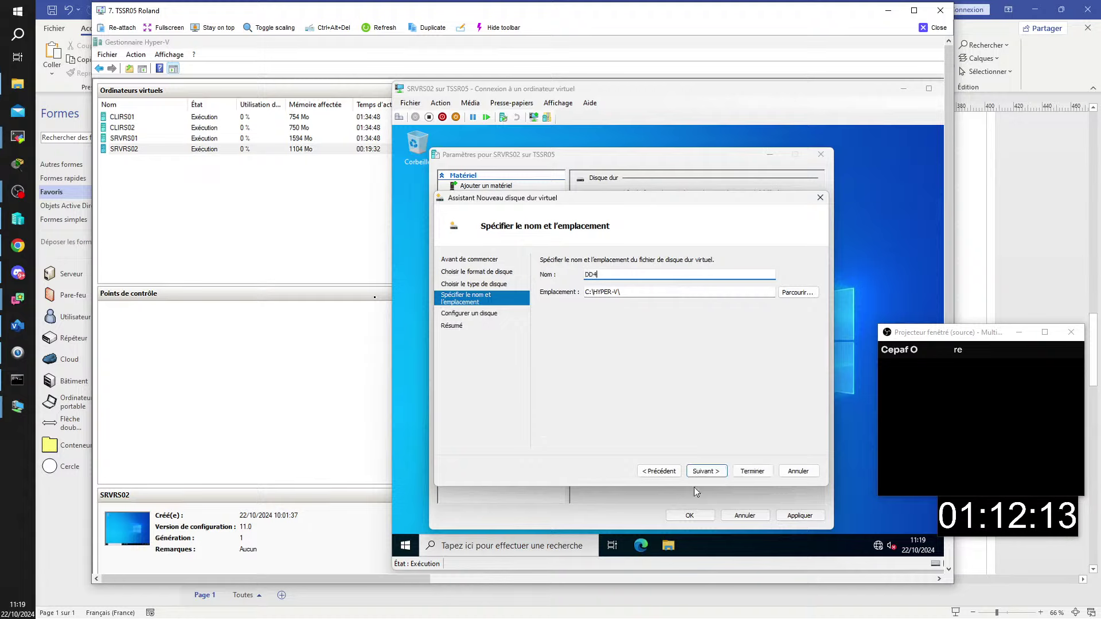
{"action": "left_click", "coordinate": [790, 293]}
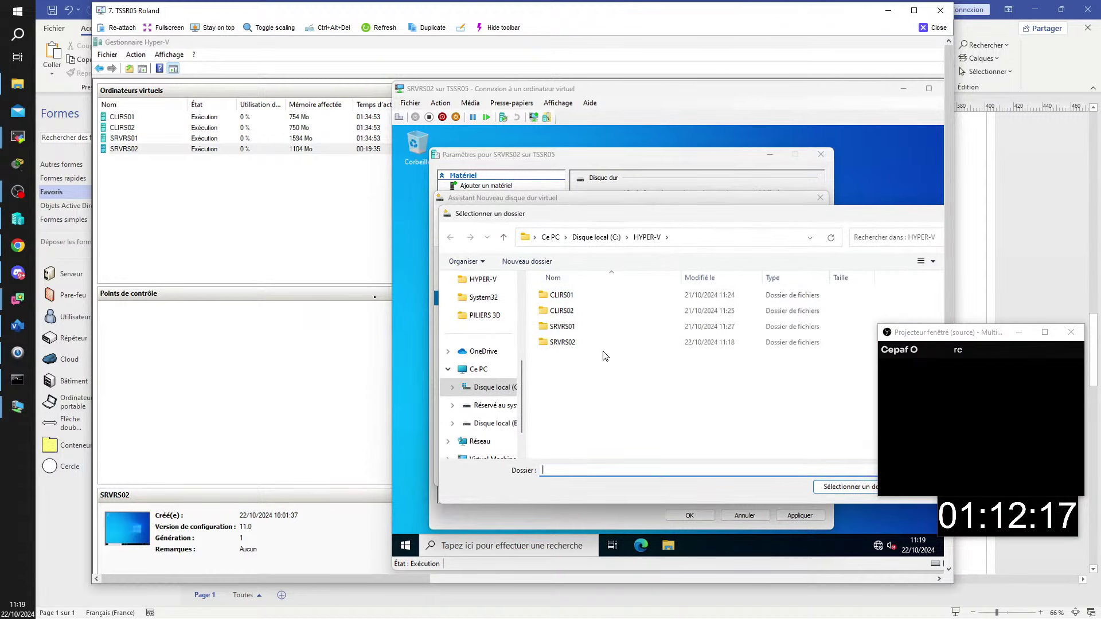
{"action": "double_click", "coordinate": [596, 343]}
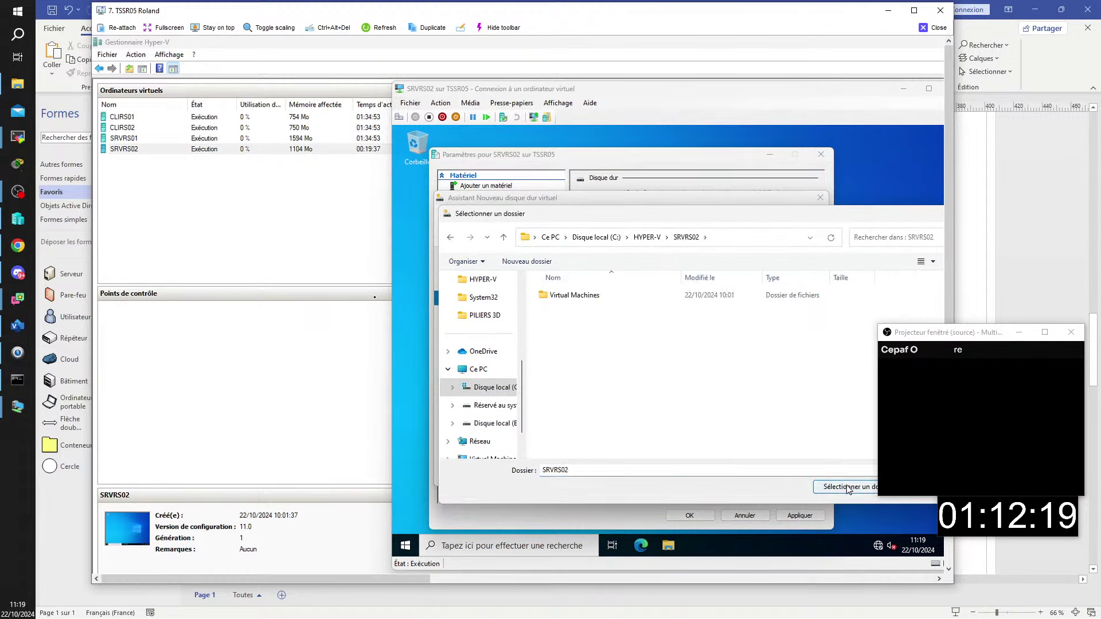
{"action": "left_click", "coordinate": [825, 486]}
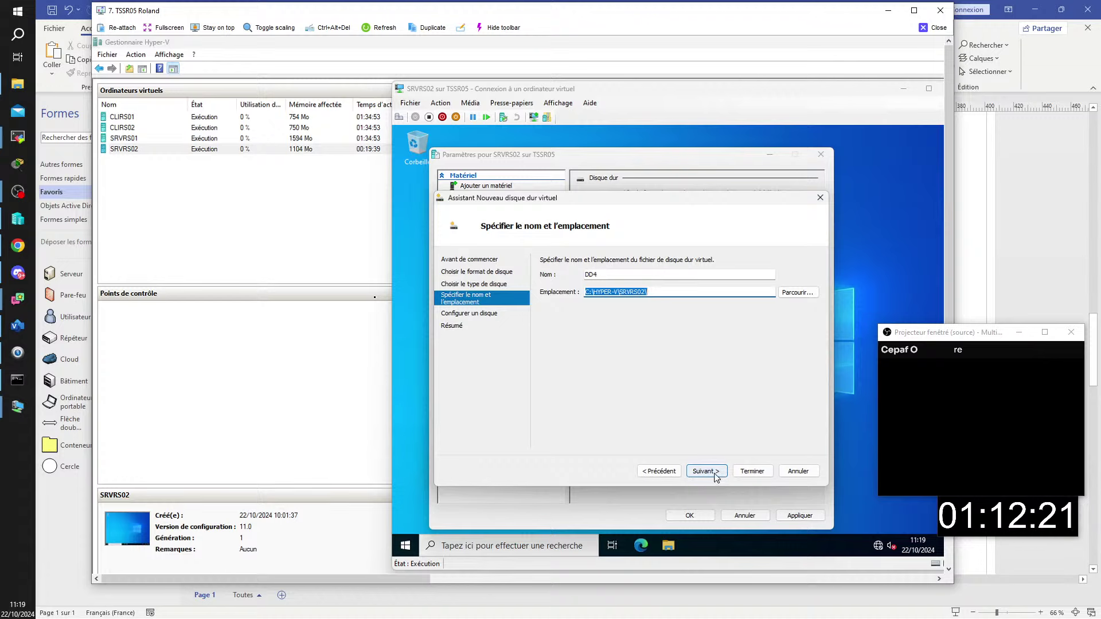
{"action": "left_click", "coordinate": [751, 473]}
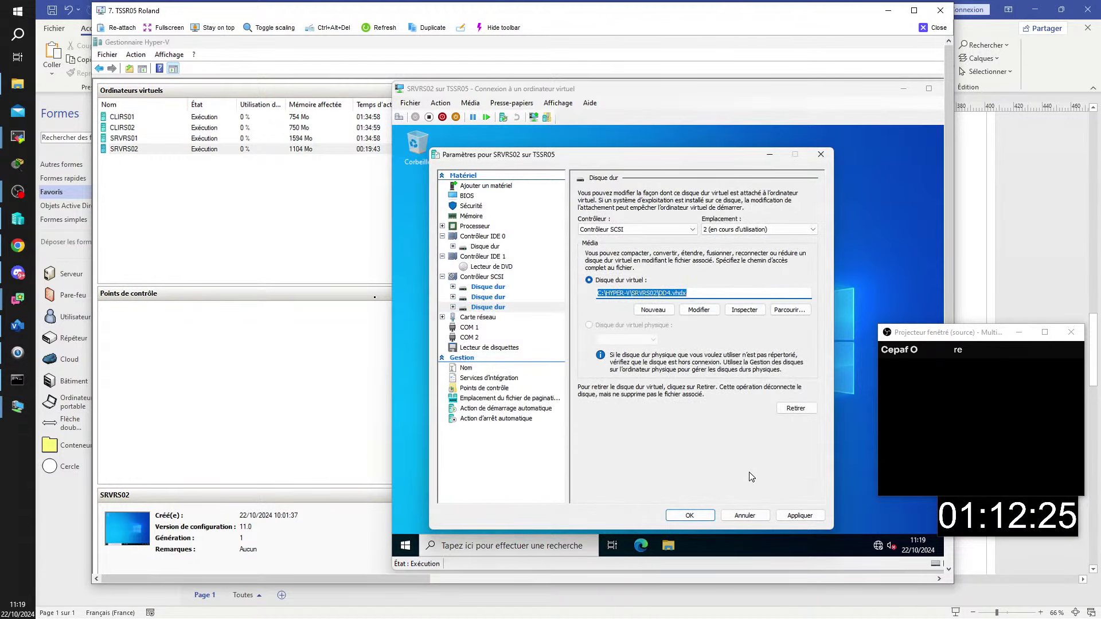
- Apply the disk settings, then open Disk Management inside SRVRS02 maximised to show Disks 0–3
{"action": "left_click", "coordinate": [703, 516]}
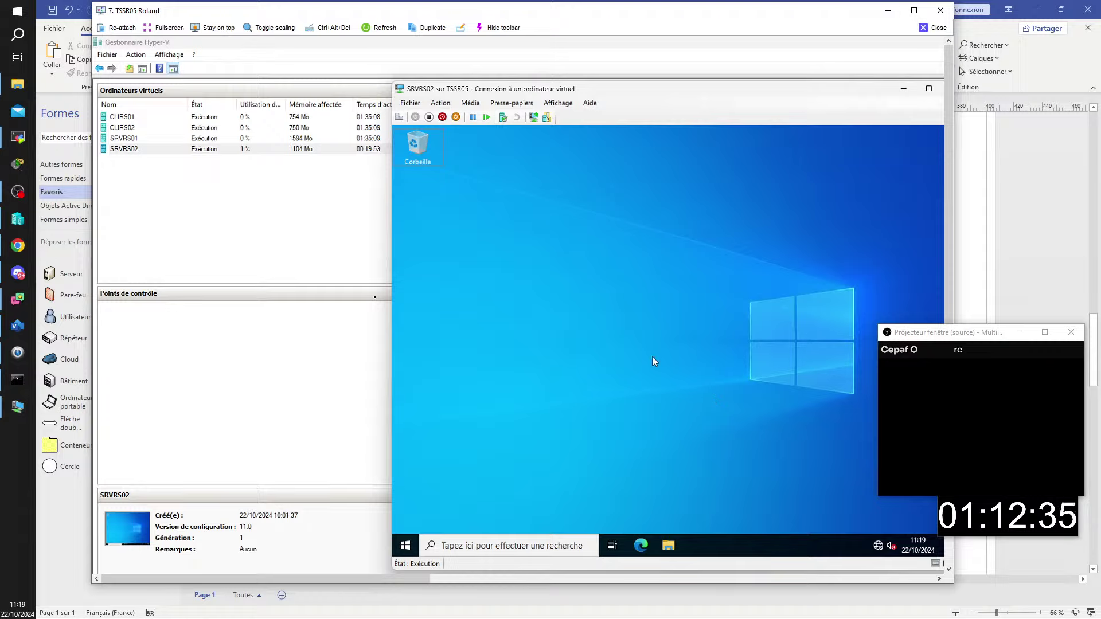
{"action": "right_click", "coordinate": [403, 551]}
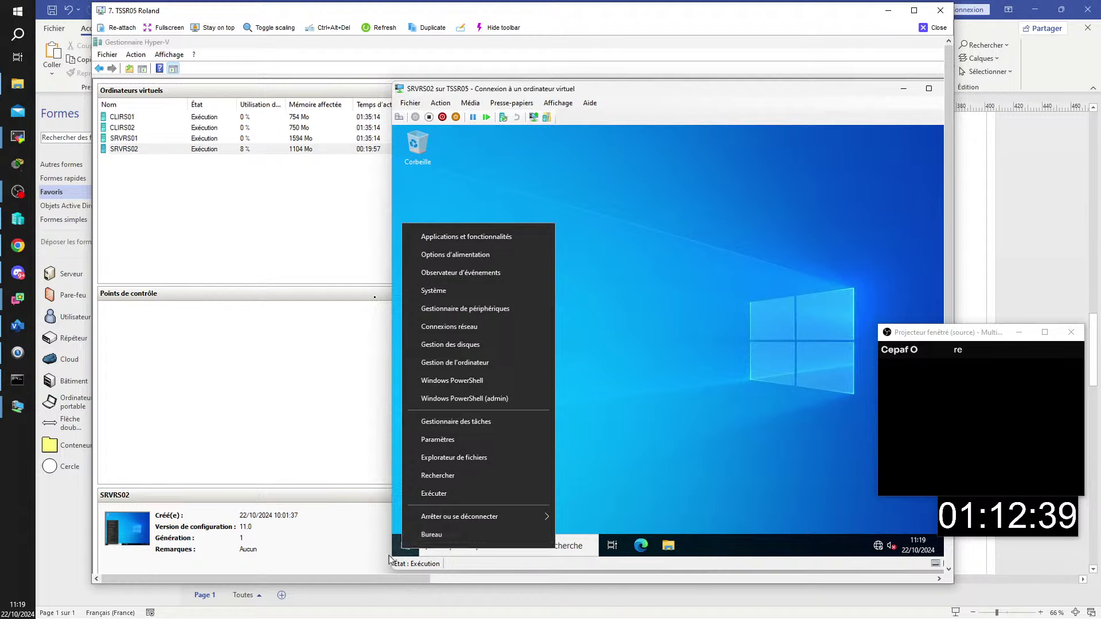
{"action": "left_click", "coordinate": [469, 344]}
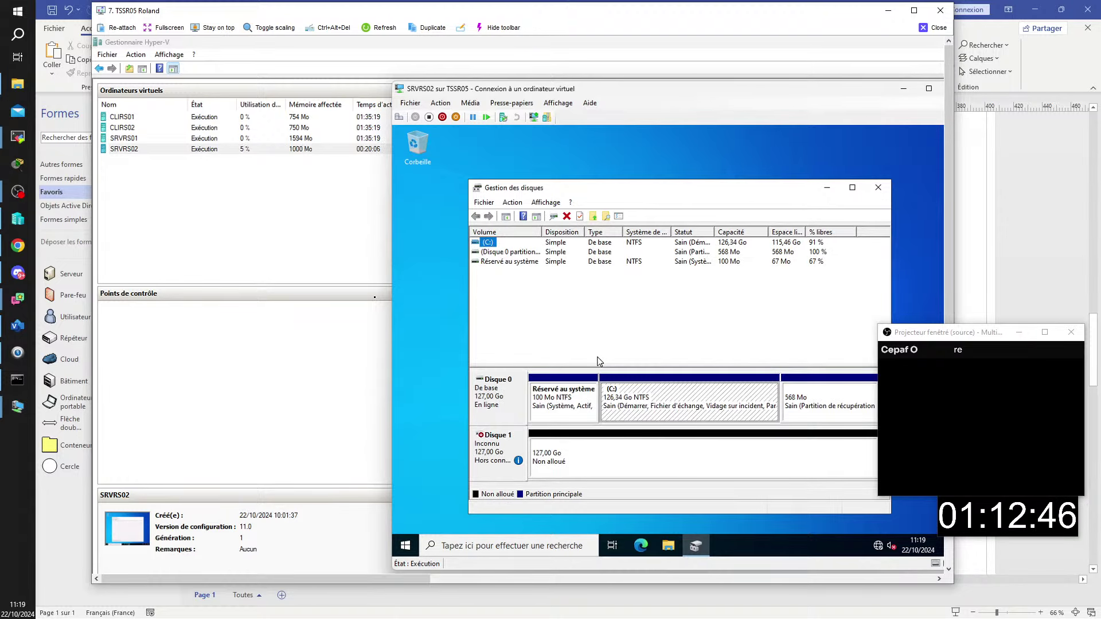
{"action": "left_click", "coordinate": [853, 188]}
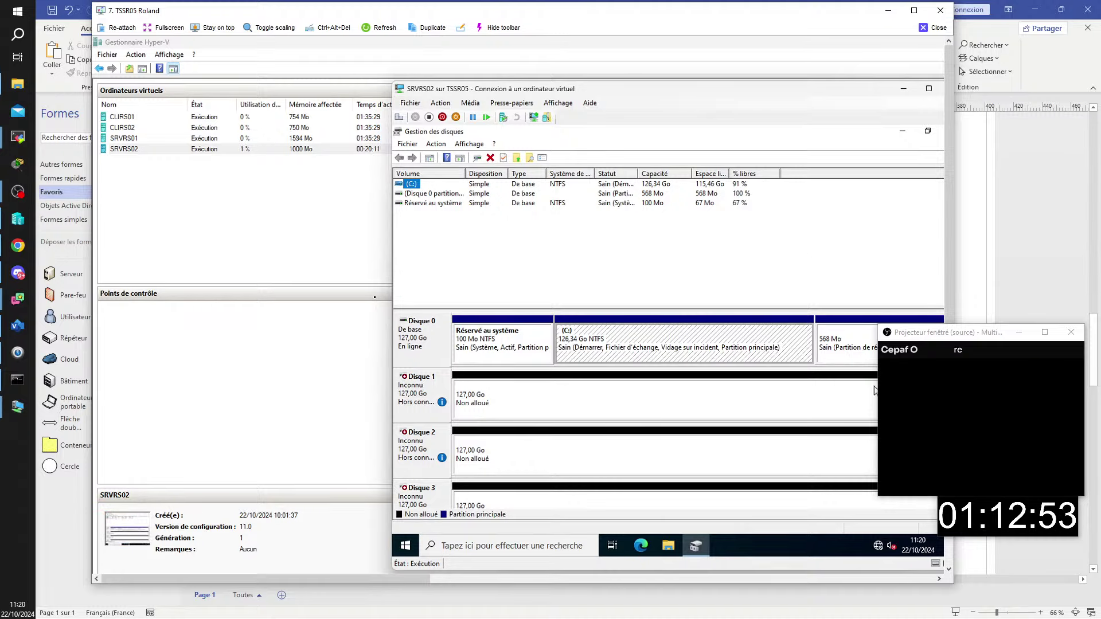
{"action": "scroll", "coordinate": [665, 412], "scroll_direction": "down", "scroll_amount": 3}
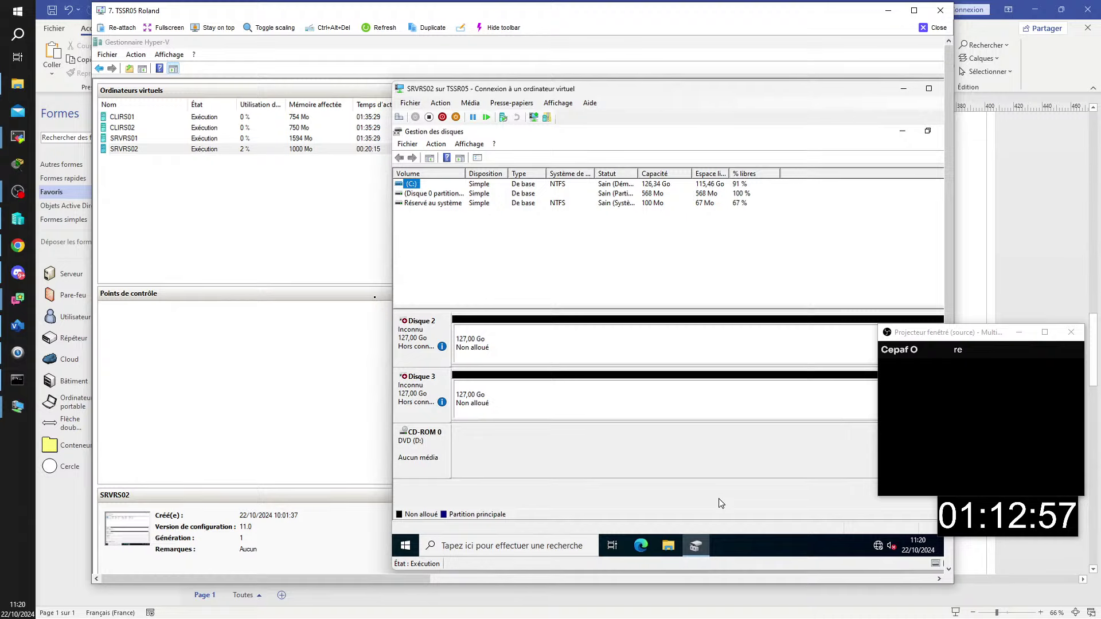
- Reassign CD-ROM 0 from drive letter D: to Z:, accepting the warning
{"action": "right_click", "coordinate": [416, 457]}
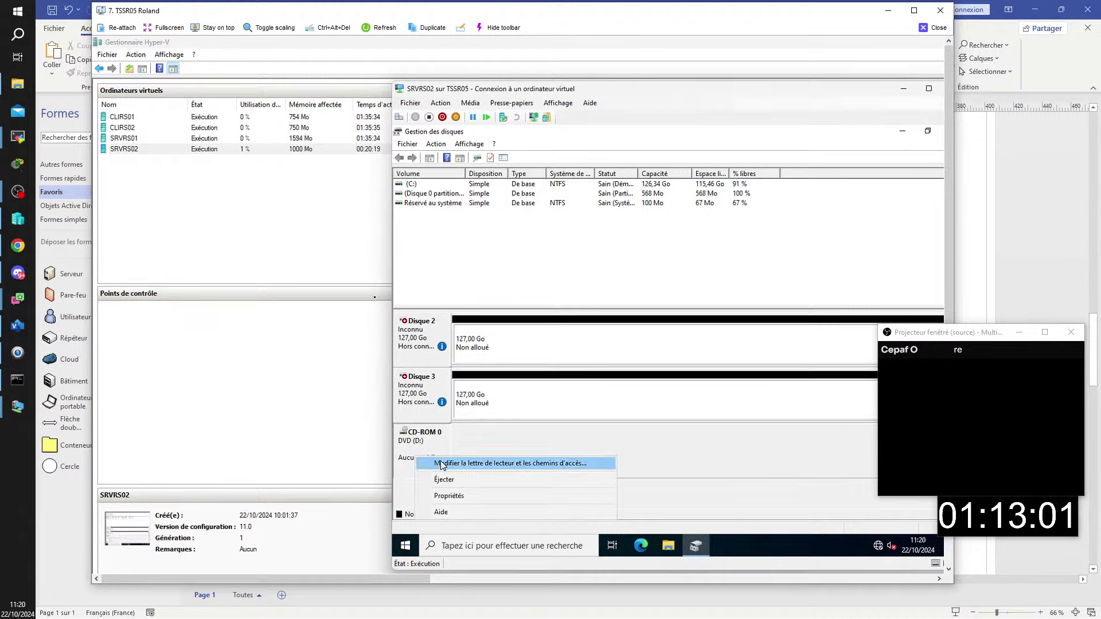
{"action": "left_click", "coordinate": [442, 464]}
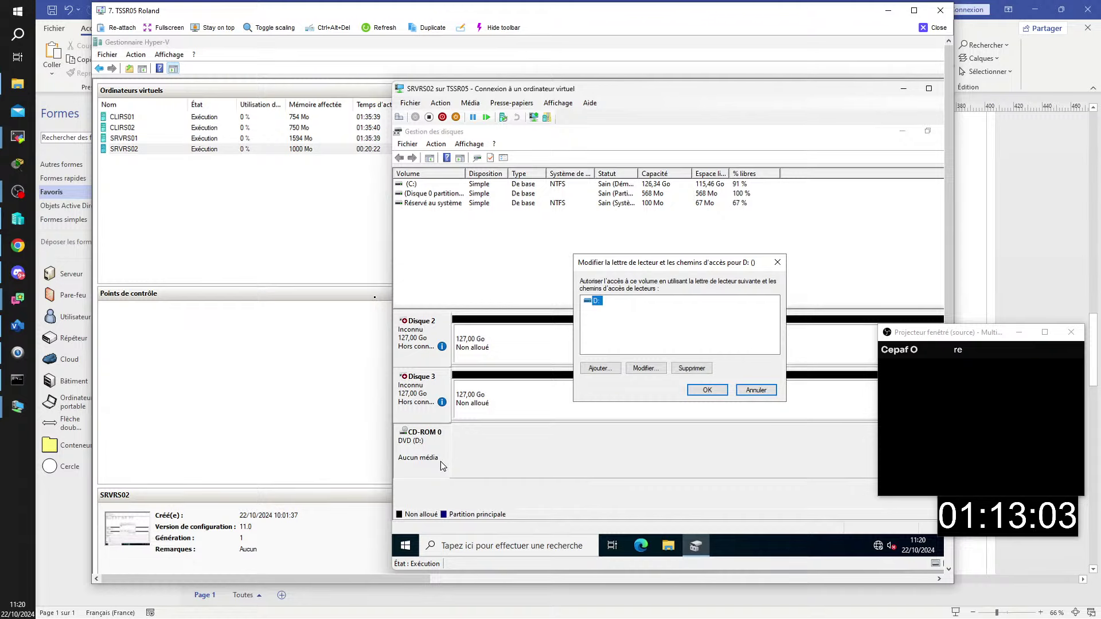
{"action": "left_click", "coordinate": [655, 372]}
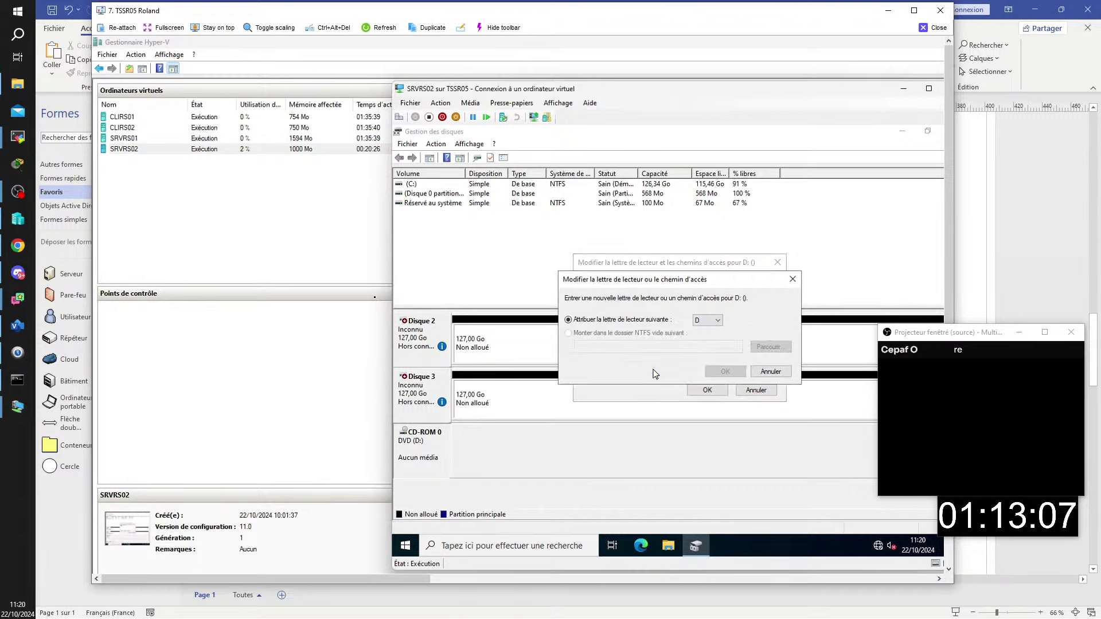
{"action": "left_click", "coordinate": [714, 323]}
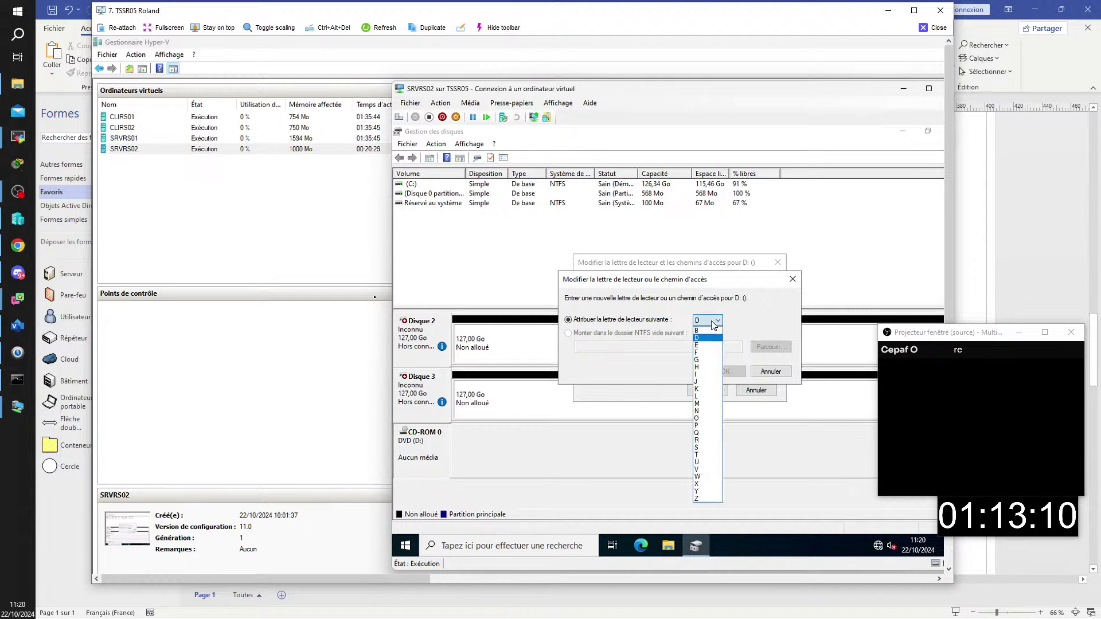
{"action": "left_click", "coordinate": [704, 497]}
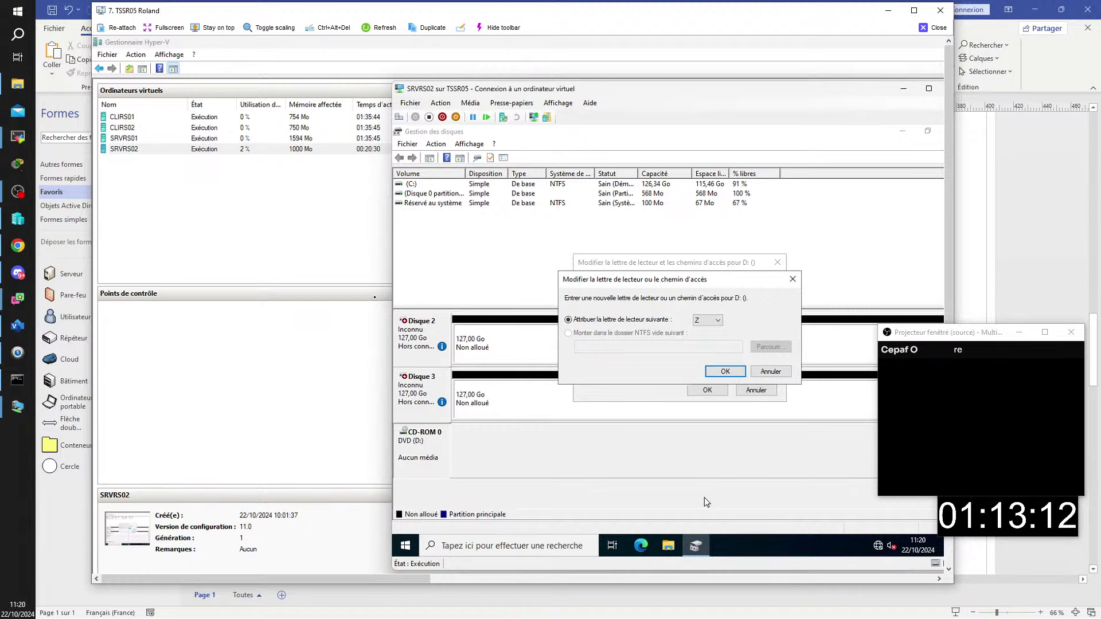
{"action": "left_click", "coordinate": [727, 374]}
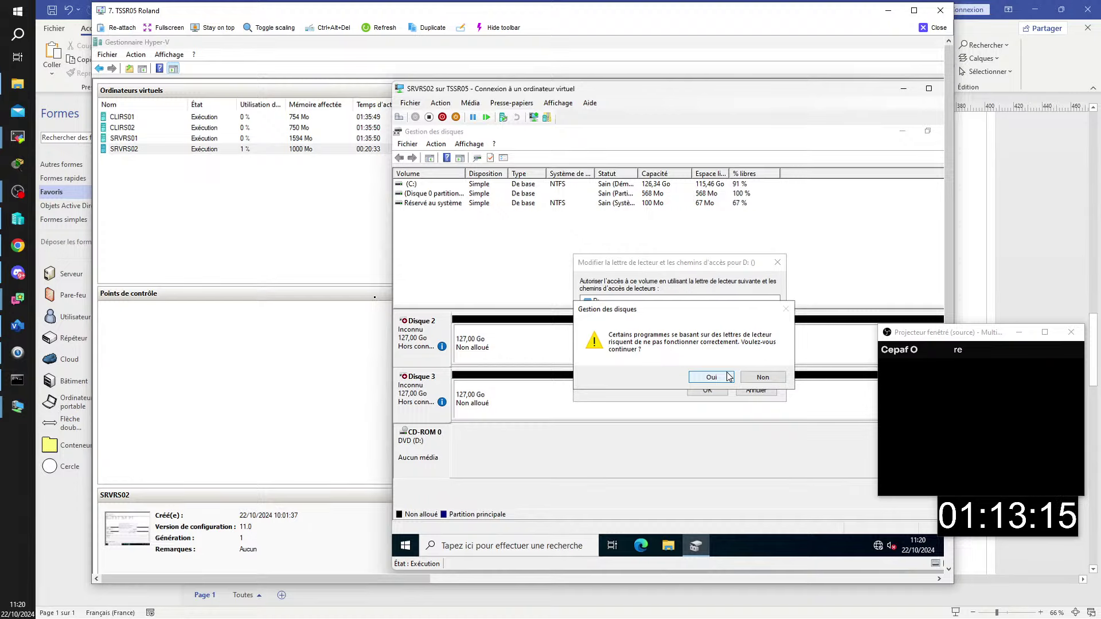
{"action": "left_click", "coordinate": [721, 381]}
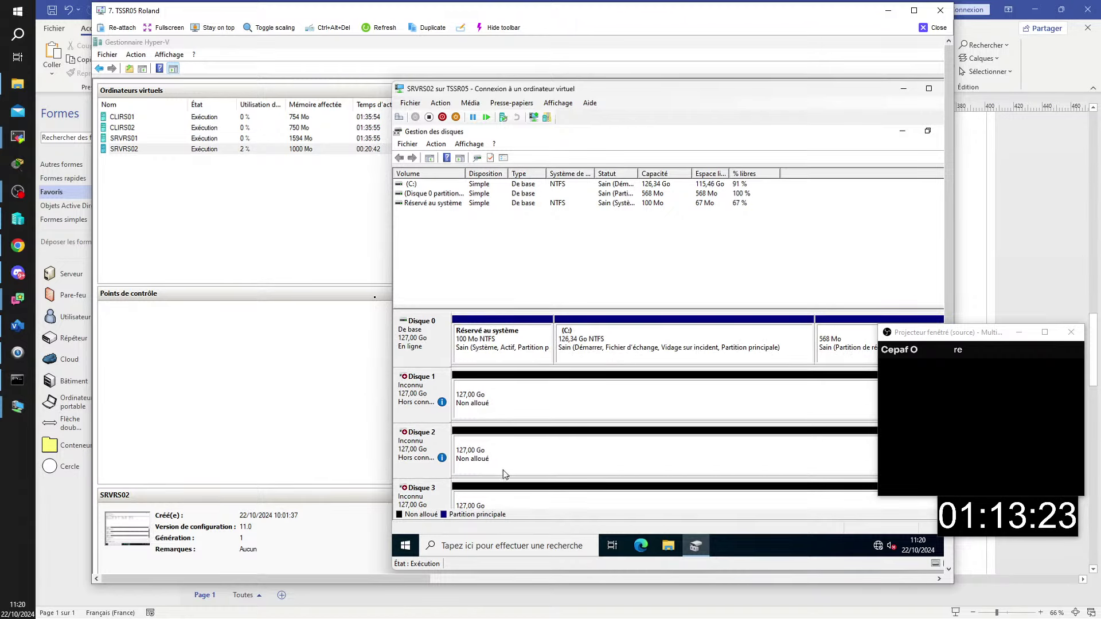
- Bring Disque 1 online and initialise it with an MBR partition style
{"action": "right_click", "coordinate": [422, 394]}
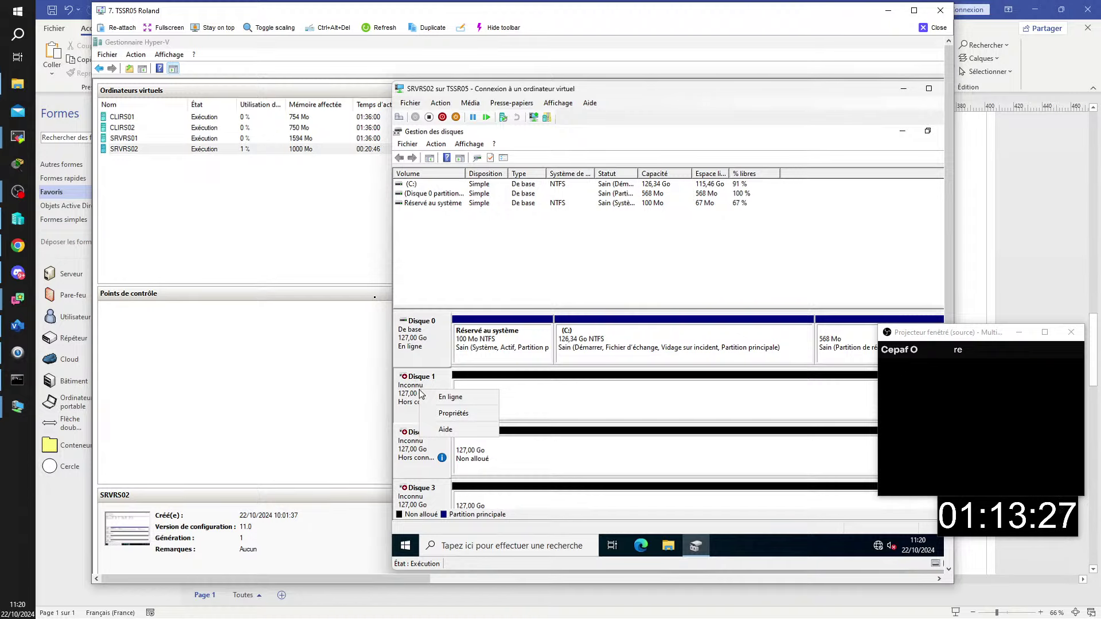
{"action": "left_click", "coordinate": [442, 398]}
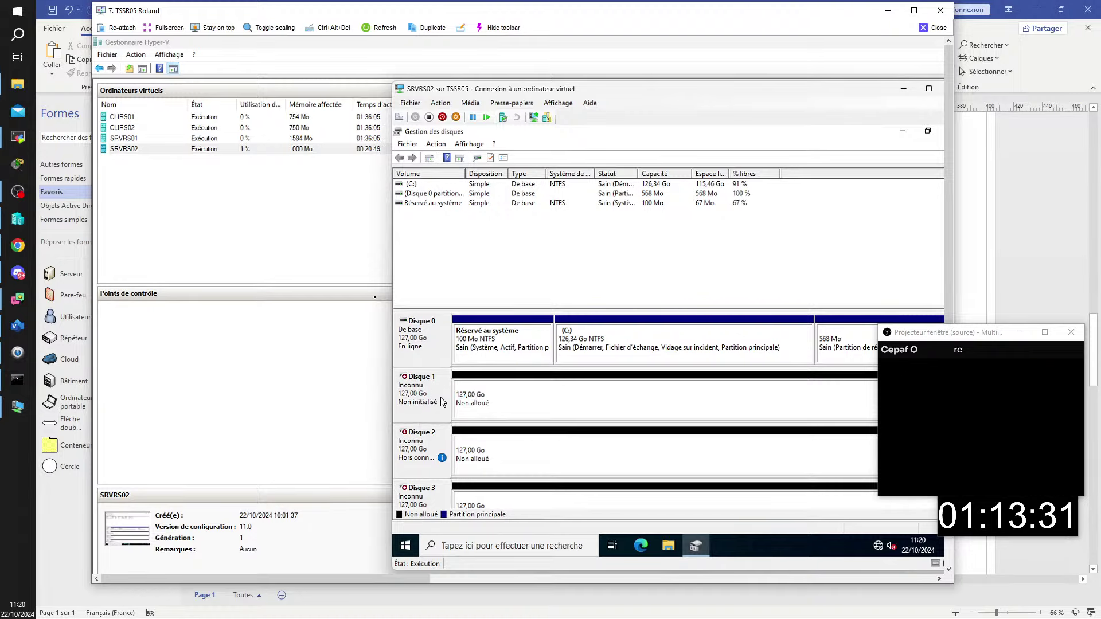
{"action": "right_click", "coordinate": [421, 404]}
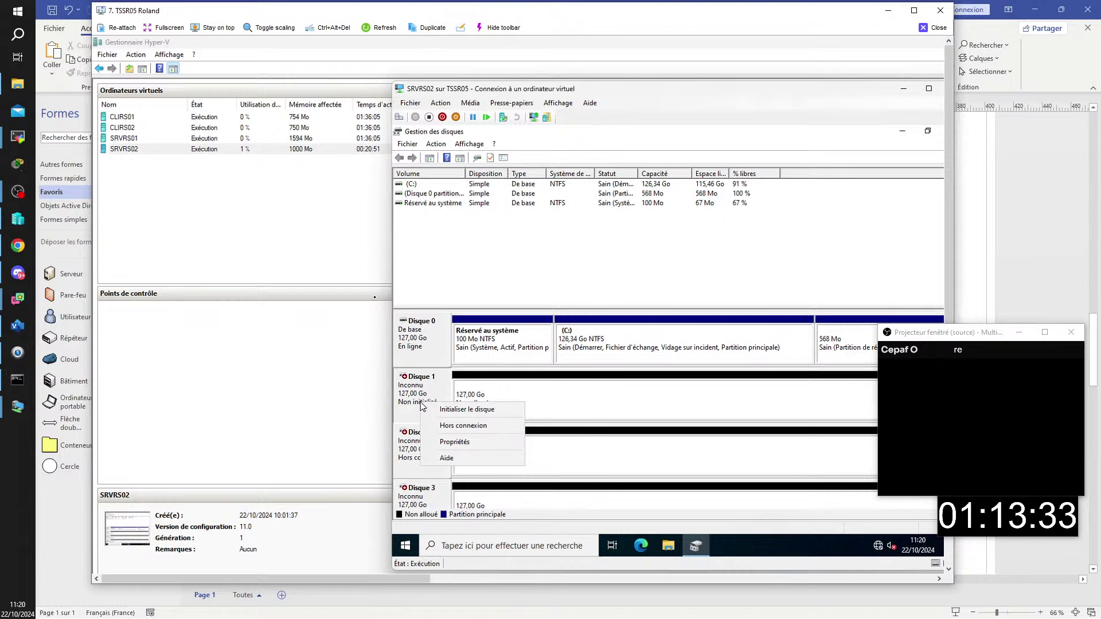
{"action": "left_click", "coordinate": [444, 410]}
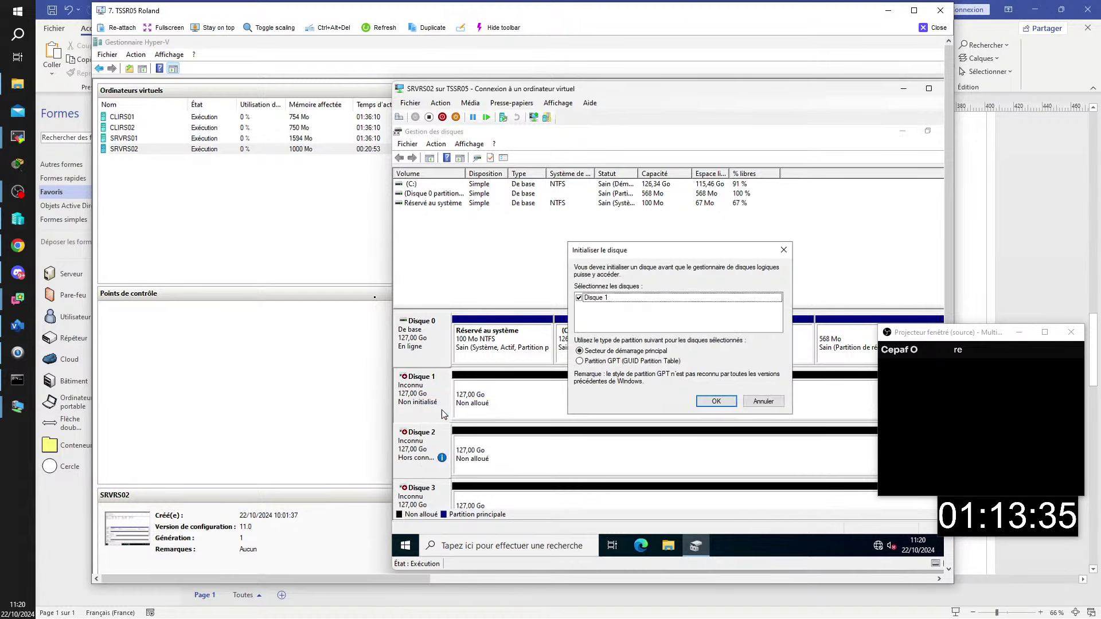
{"action": "left_click", "coordinate": [716, 401]}
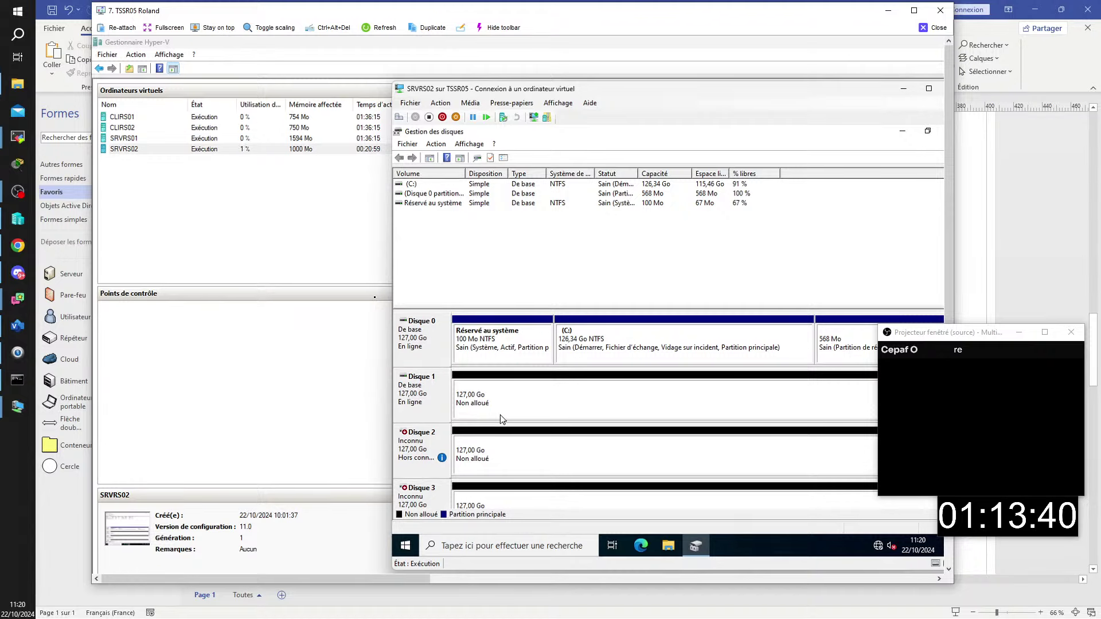
- Bring Disque 2 online and initialise it
{"action": "right_click", "coordinate": [416, 449]}
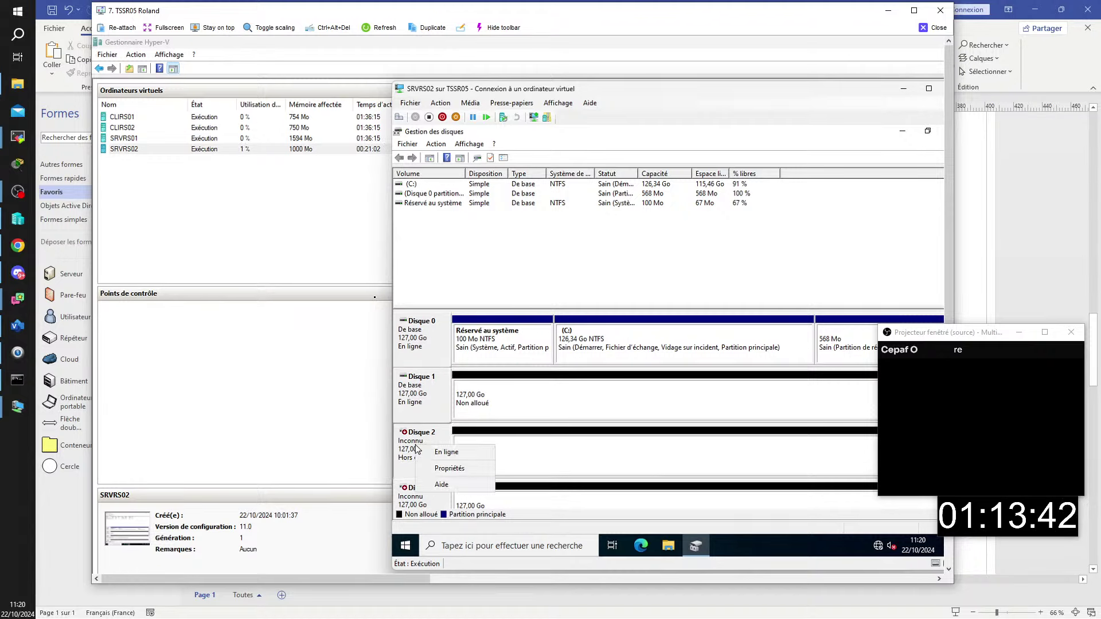
{"action": "left_click", "coordinate": [440, 452]}
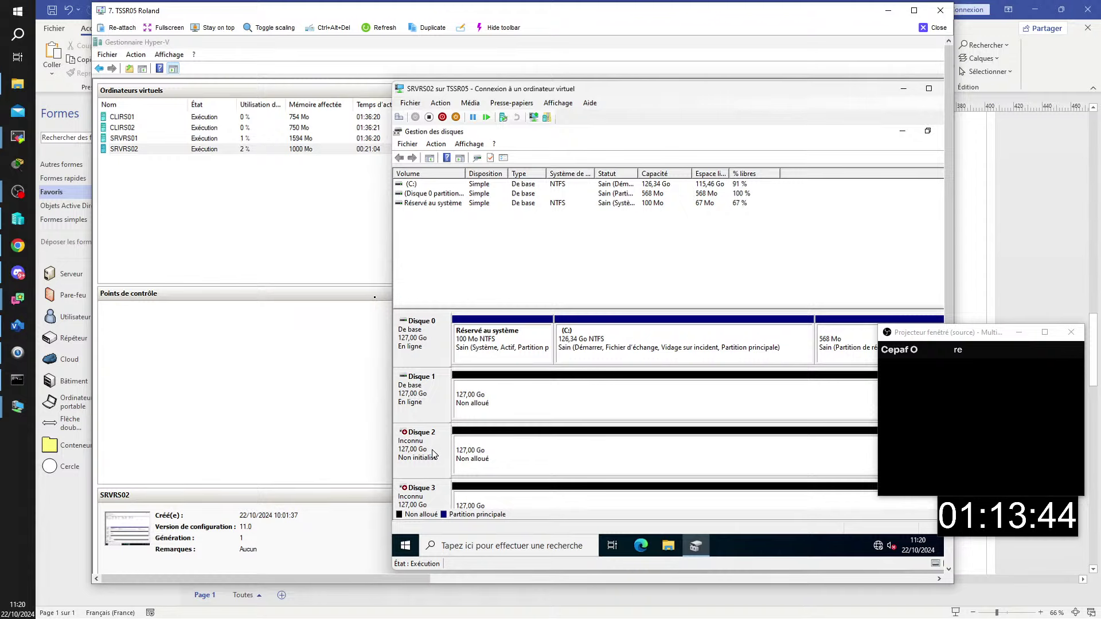
{"action": "right_click", "coordinate": [433, 454]}
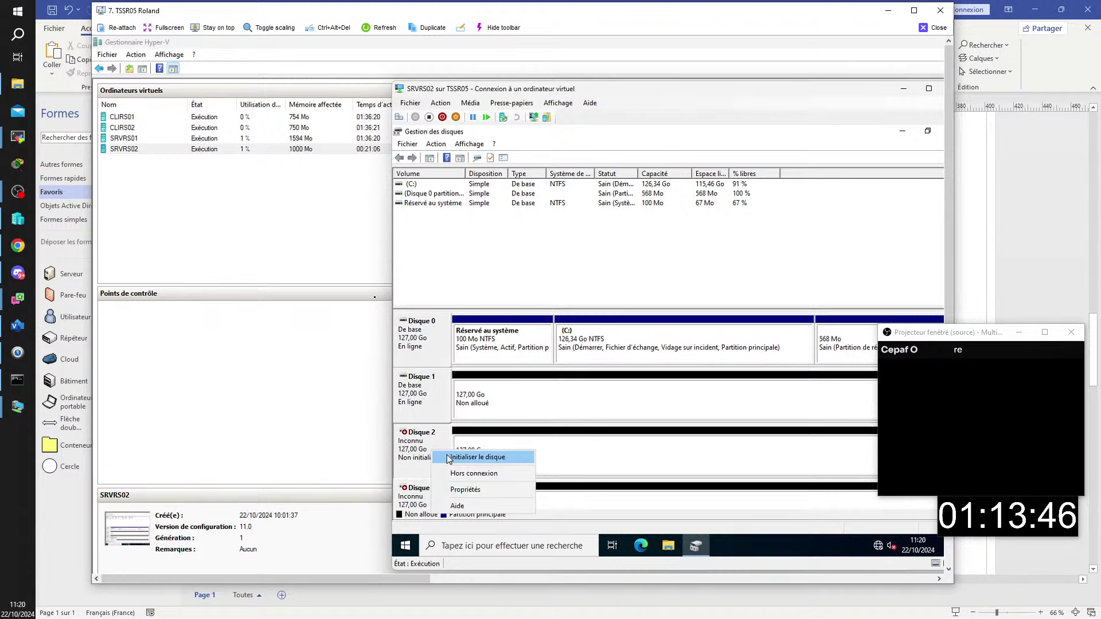
{"action": "left_click", "coordinate": [451, 456]}
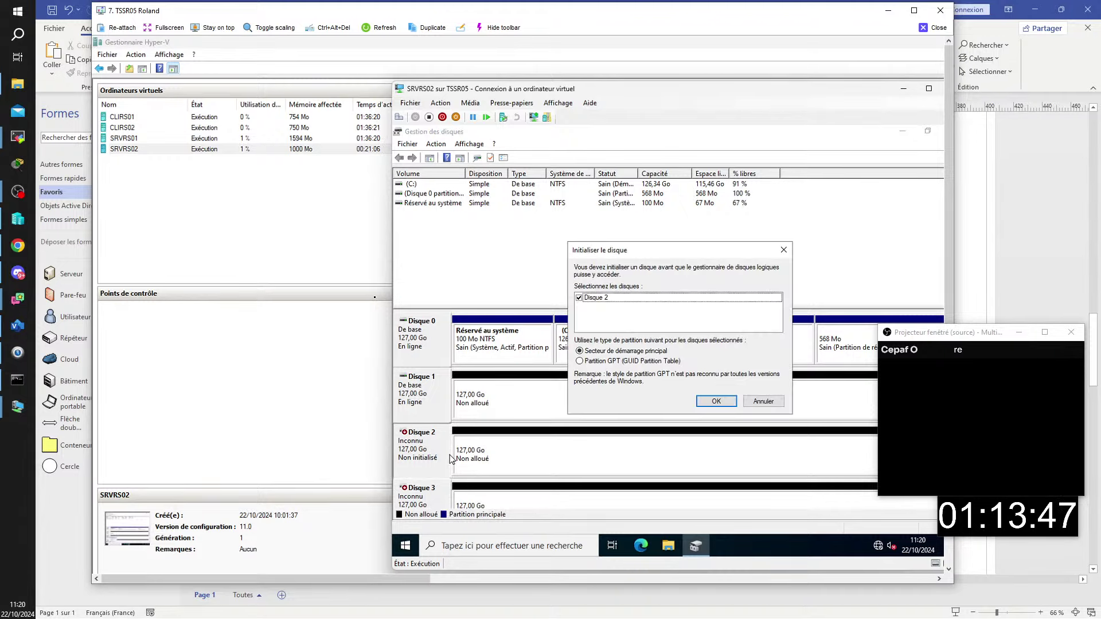
{"action": "left_click", "coordinate": [716, 401]}
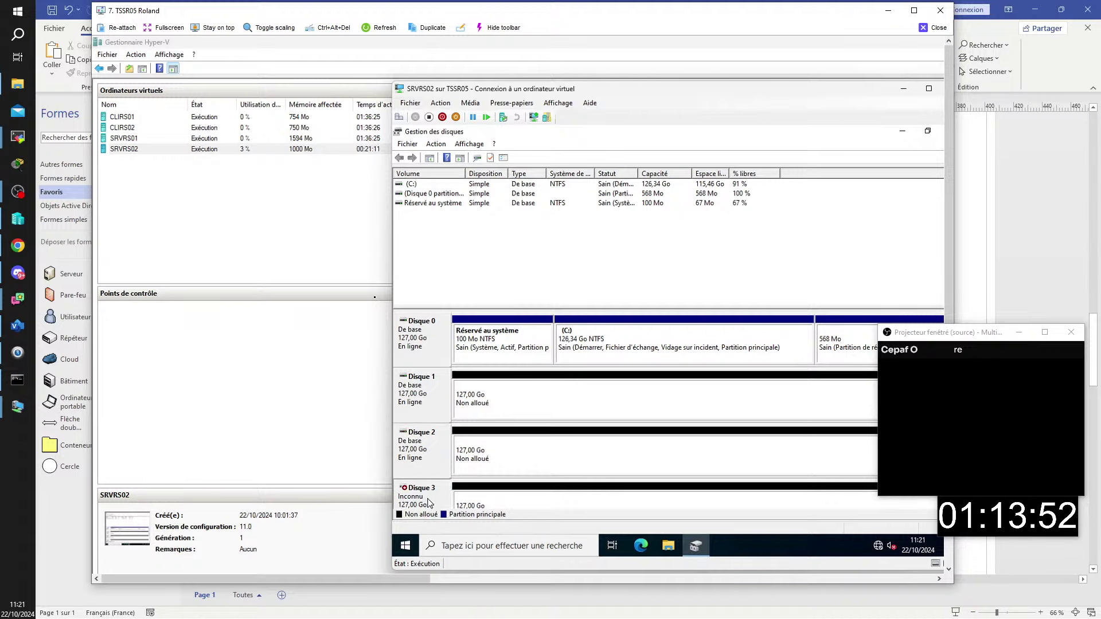
- Bring Disque 3 online and initialise it
{"action": "right_click", "coordinate": [427, 498]}
{"action": "left_click", "coordinate": [458, 457]}
{"action": "right_click", "coordinate": [432, 498]}
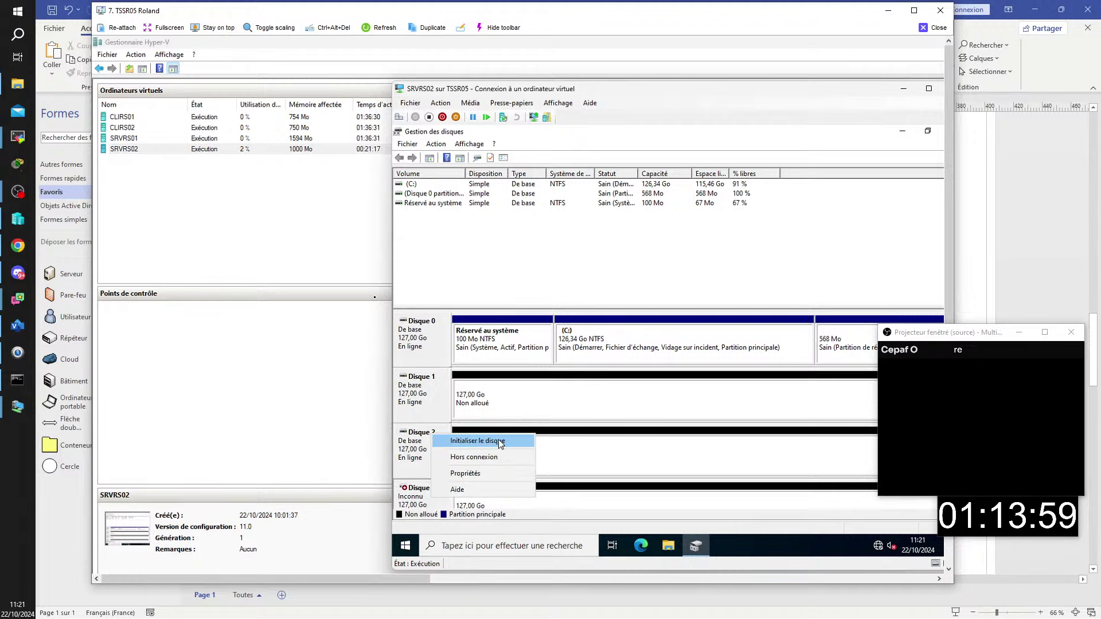
{"action": "left_click", "coordinate": [497, 439]}
{"action": "left_click", "coordinate": [713, 401]}
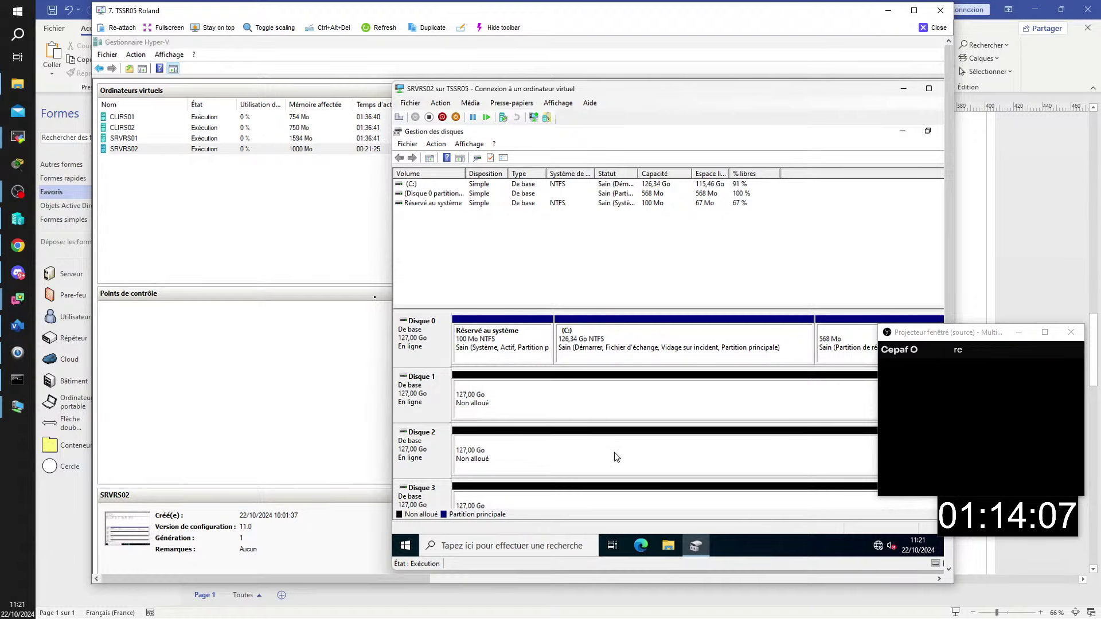
{"action": "left_click", "coordinate": [576, 401]}
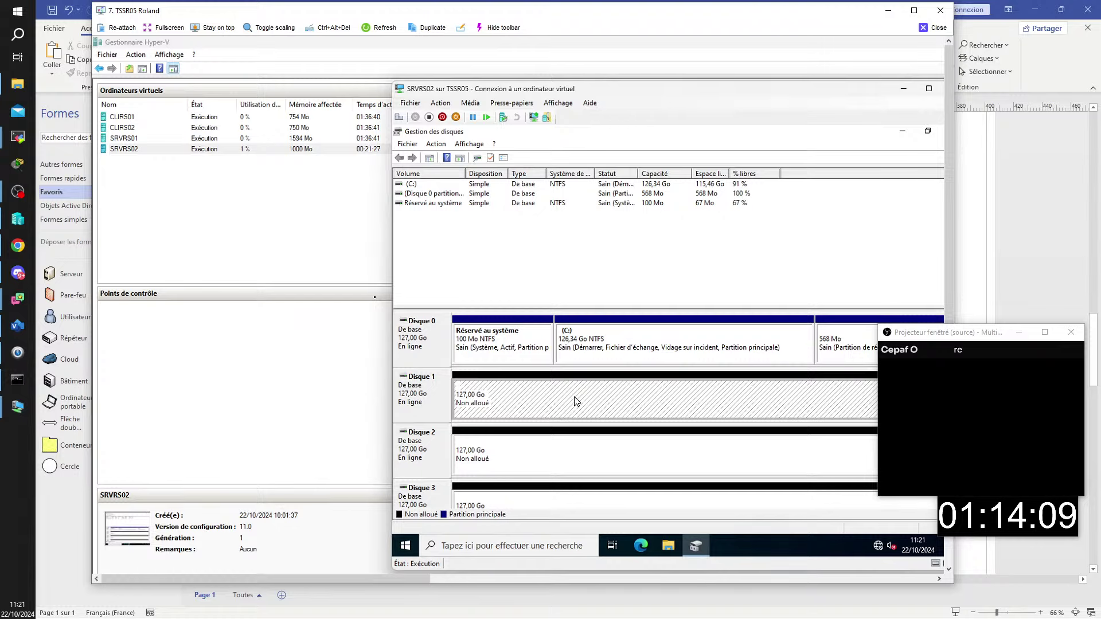
- Start a new RAID-5 volume on Disque 1 spanning Disques 1, 2 and 3
{"action": "right_click", "coordinate": [576, 401]}
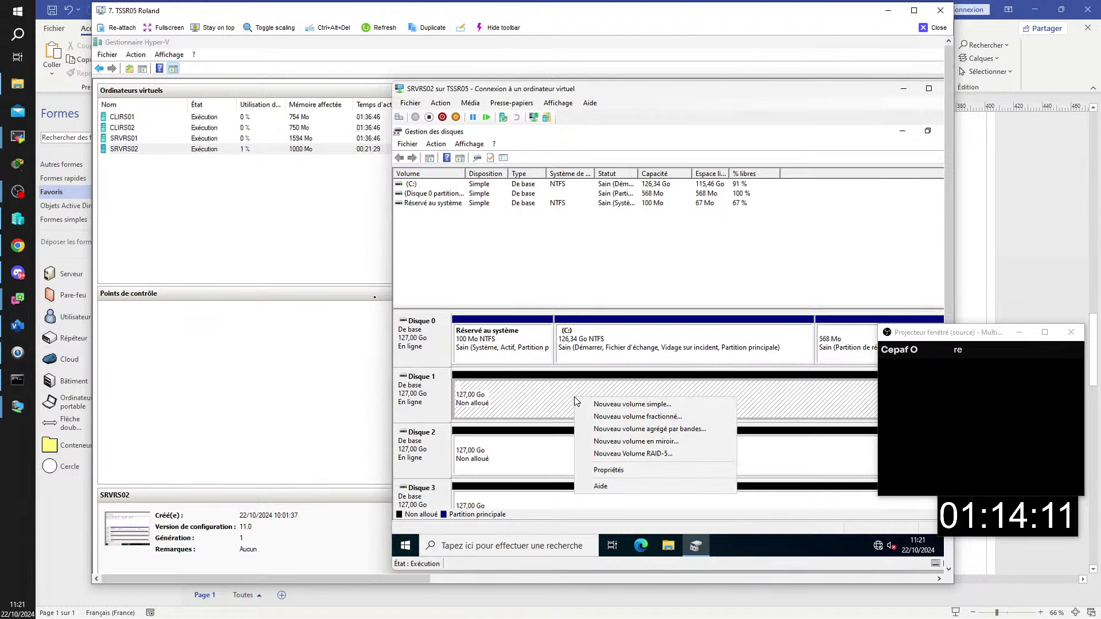
{"action": "left_click", "coordinate": [639, 456]}
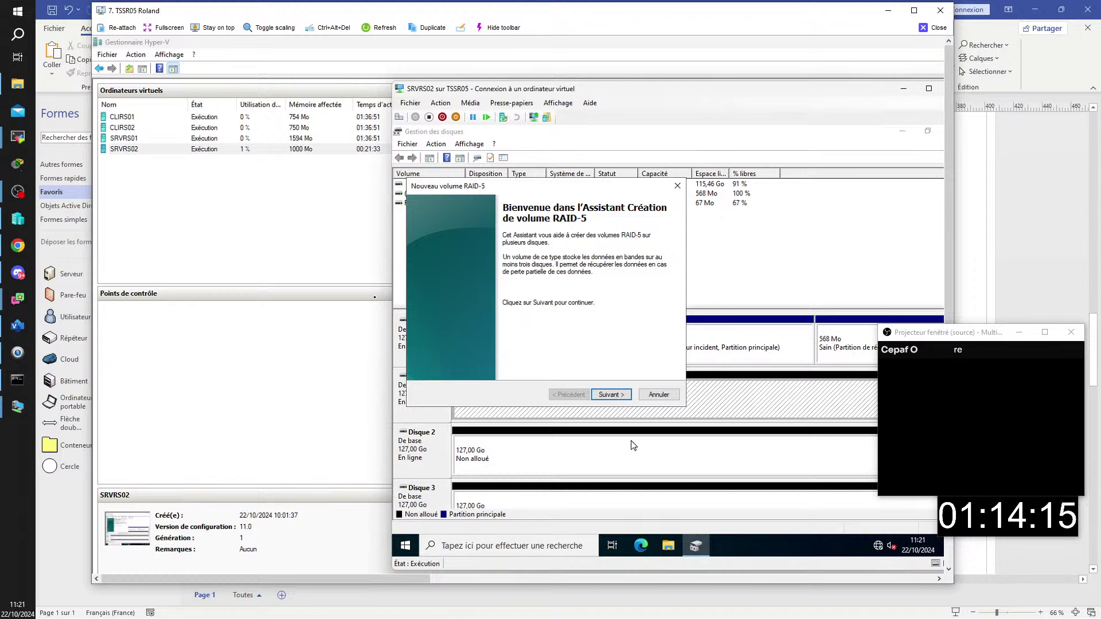
{"action": "left_click", "coordinate": [609, 394]}
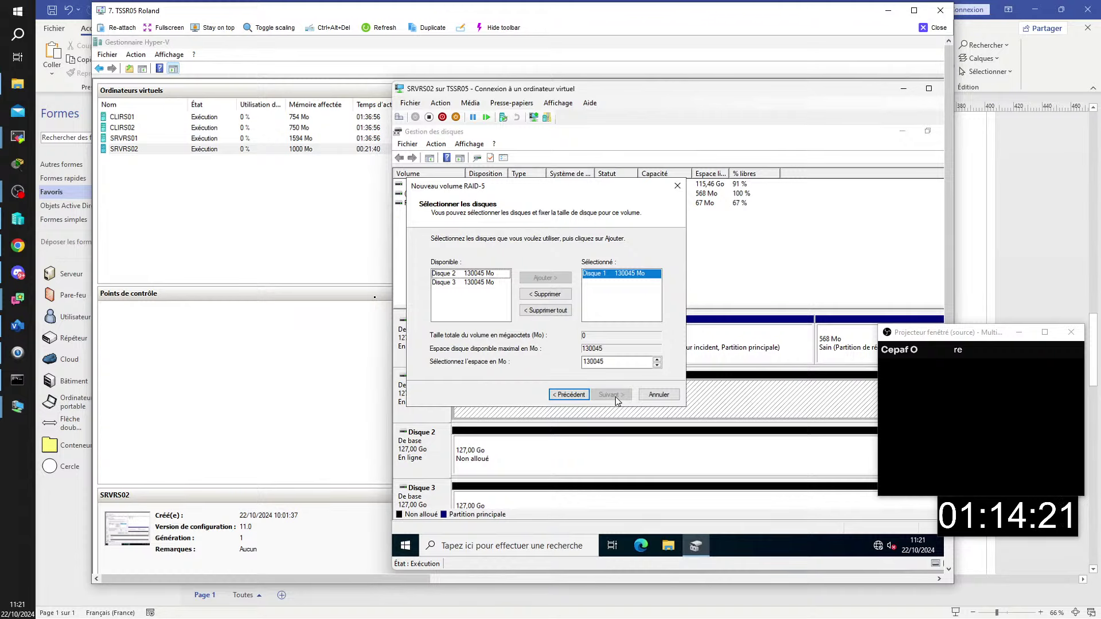
{"action": "double_click", "coordinate": [464, 274]}
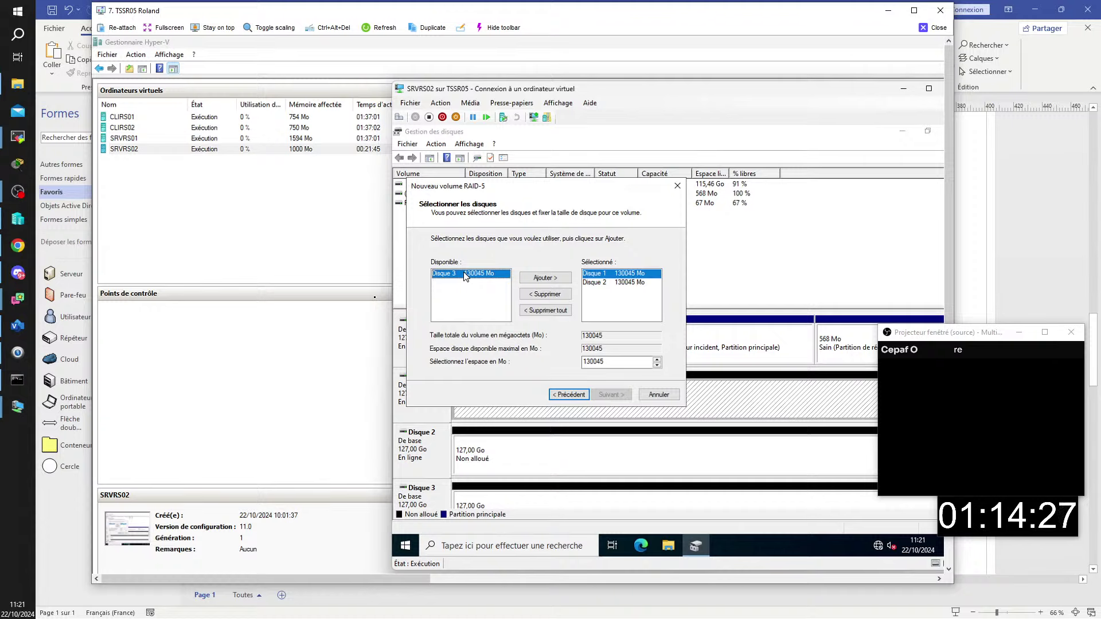
{"action": "double_click", "coordinate": [465, 274]}
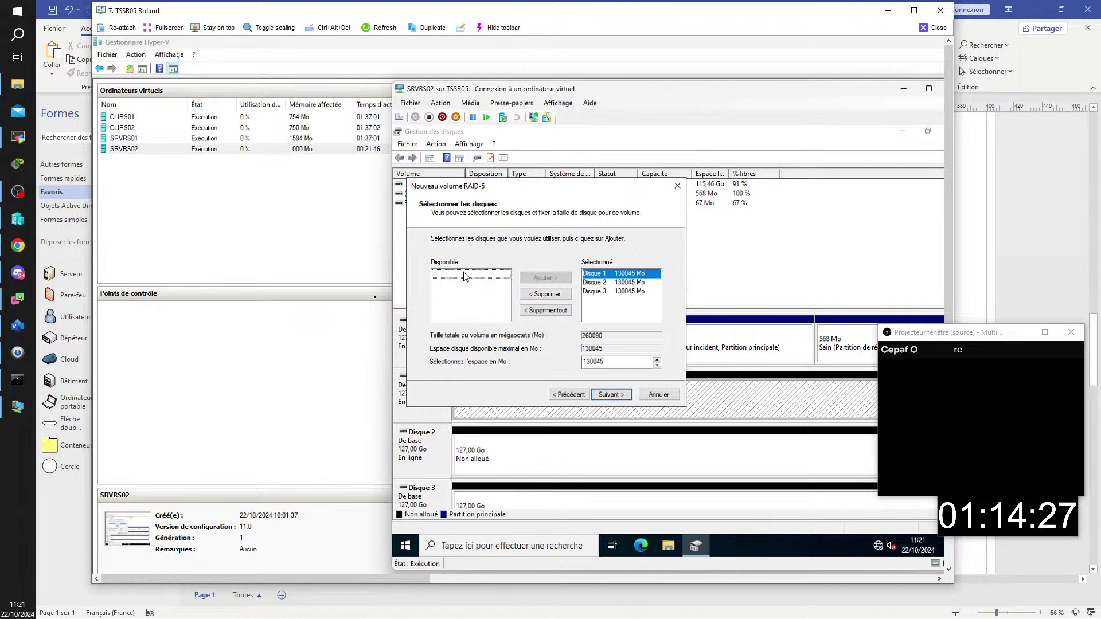
{"action": "left_click", "coordinate": [616, 394]}
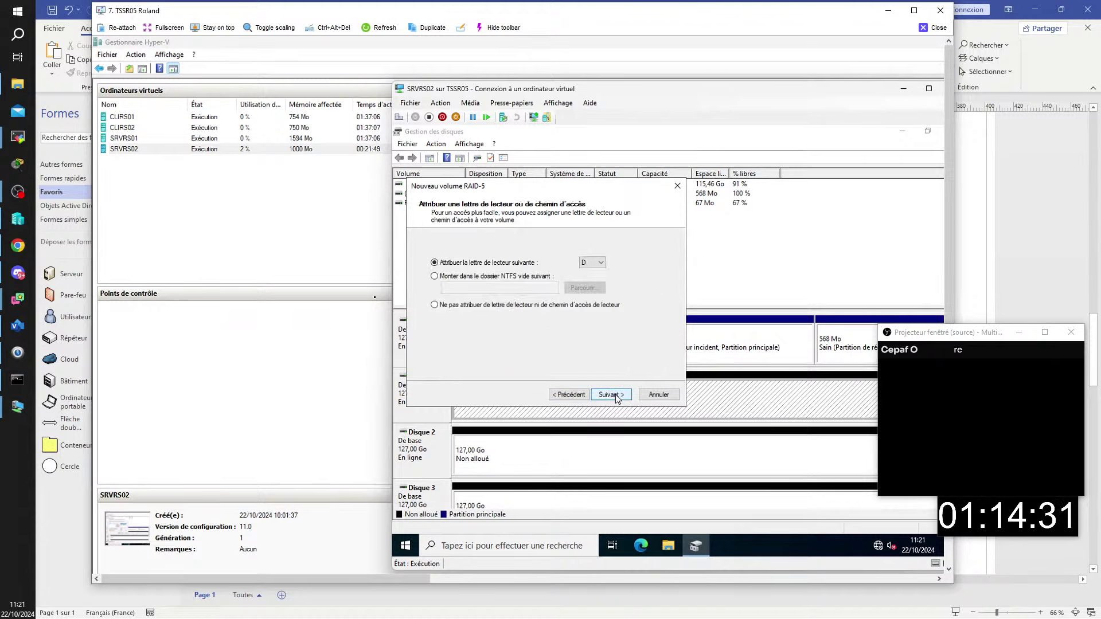
- Give the volume letter D, name 'data' and quick format, then convert the disks to dynamic
{"action": "left_click", "coordinate": [615, 394]}
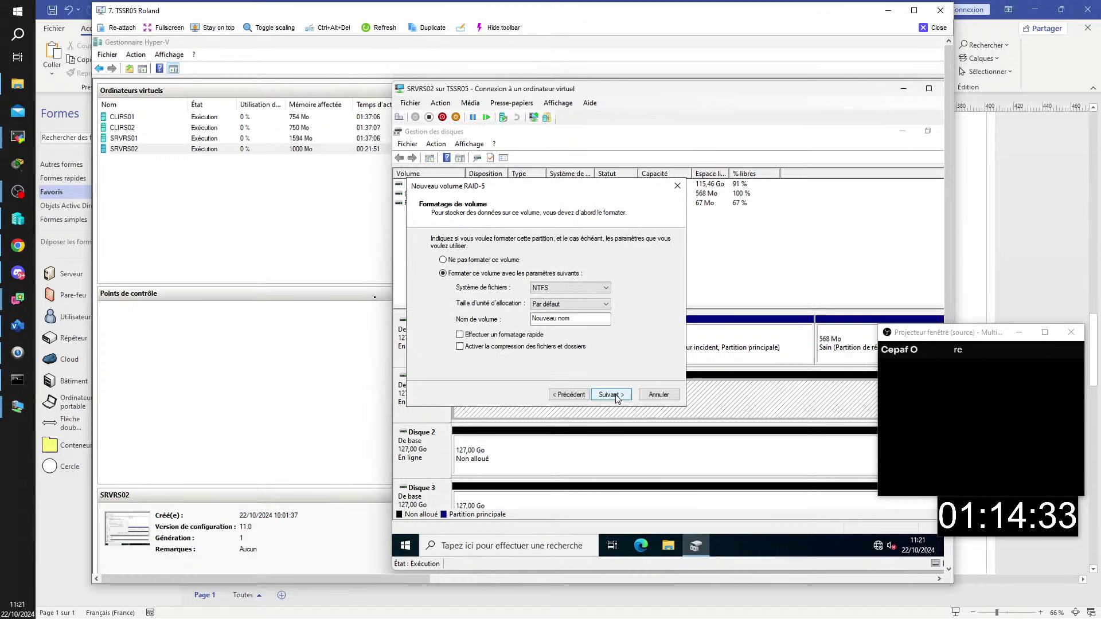
{"action": "left_click", "coordinate": [616, 395]}
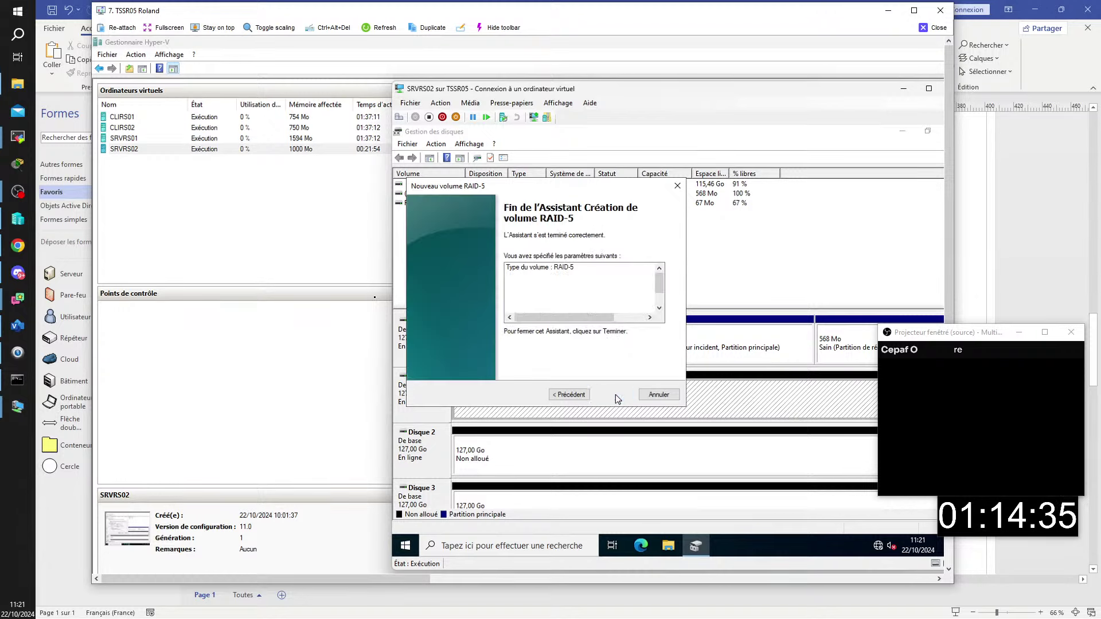
{"action": "left_click", "coordinate": [575, 395]}
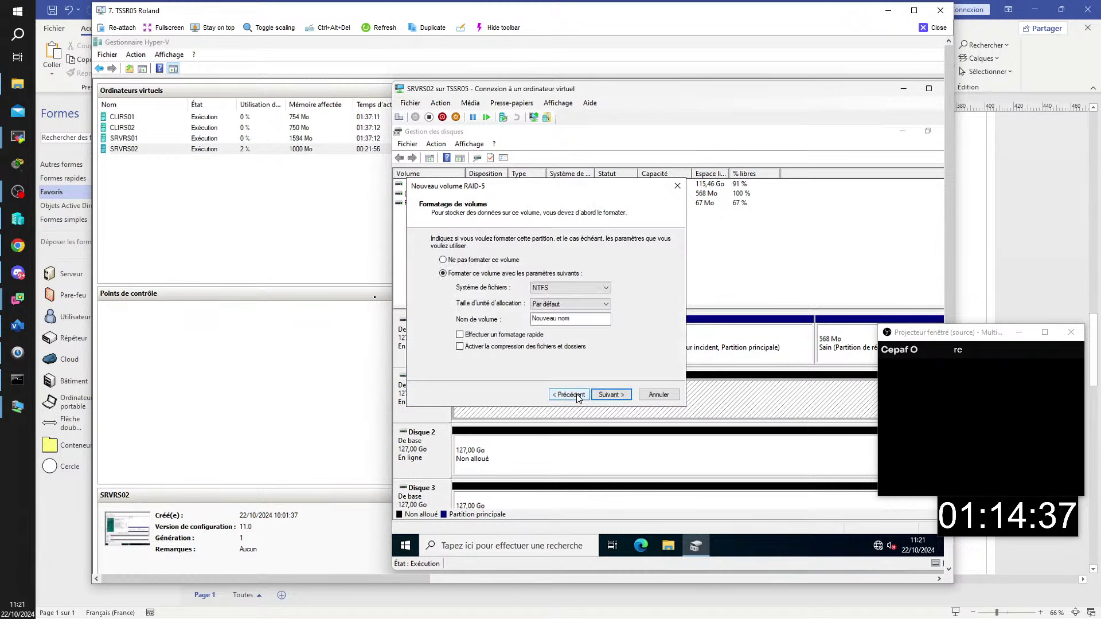
{"action": "left_click", "coordinate": [575, 323]}
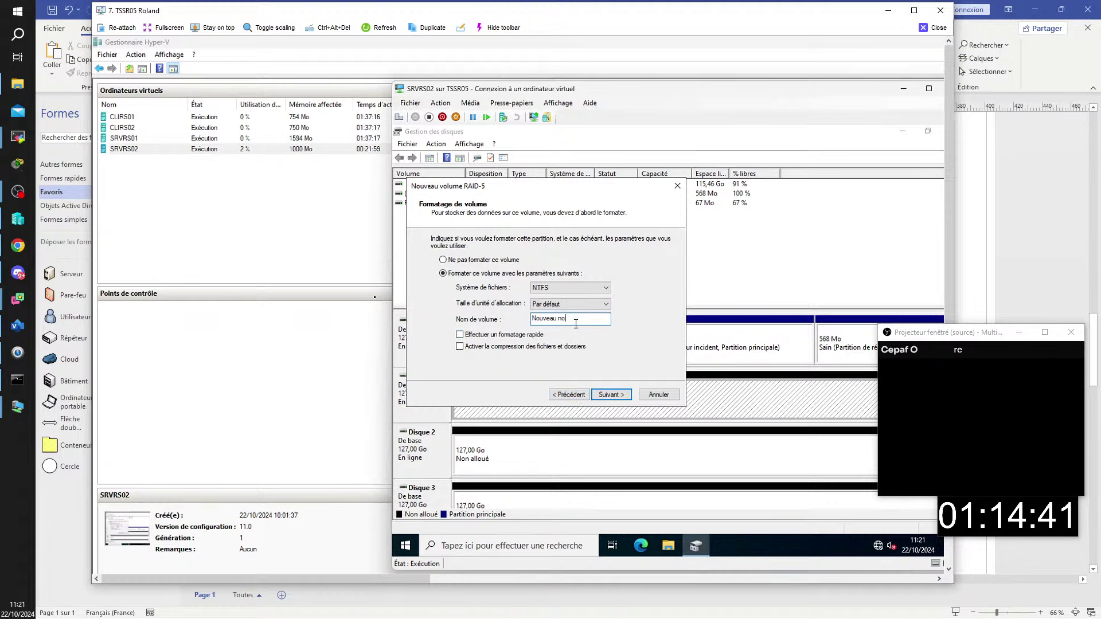
{"action": "key", "text": "BackSpace"}
{"action": "key", "text": "BackSpace"}
{"action": "key", "text": "BackSpace"}
{"action": "key", "text": "BackSpace"}
{"action": "key", "text": "BackSpace"}
{"action": "key", "text": "BackSpace"}
{"action": "key", "text": "BackSpace"}
{"action": "key", "text": "BackSpace"}
{"action": "key", "text": "BackSpace"}
{"action": "key", "text": "BackSpace"}
{"action": "key", "text": "BackSpace"}
{"action": "type", "text": "data"}
{"action": "left_click", "coordinate": [460, 336]}
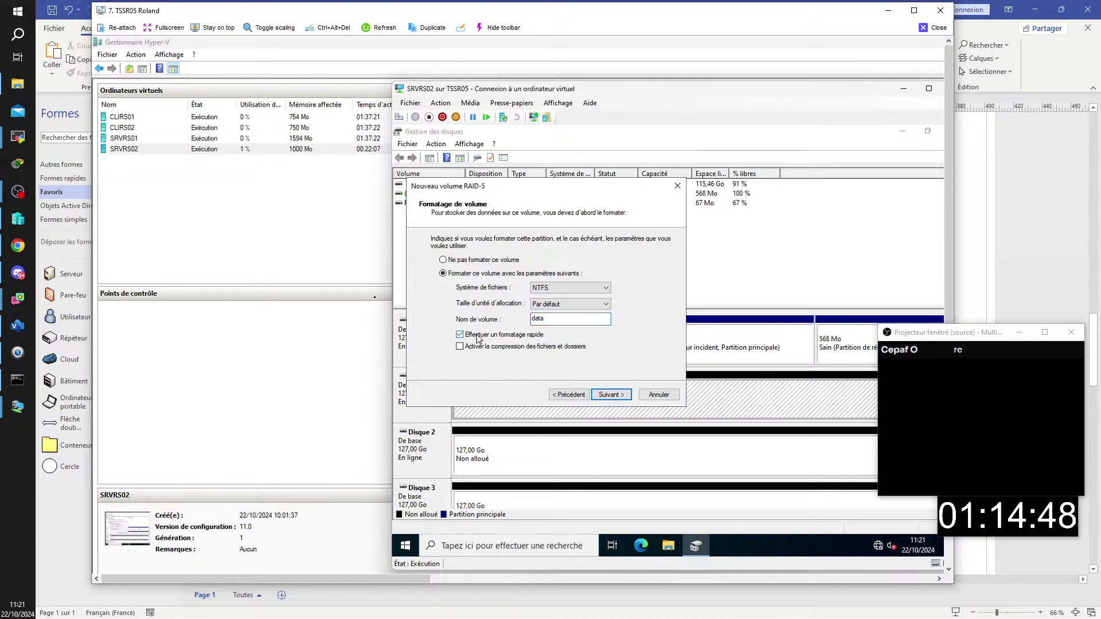
{"action": "left_click", "coordinate": [611, 395]}
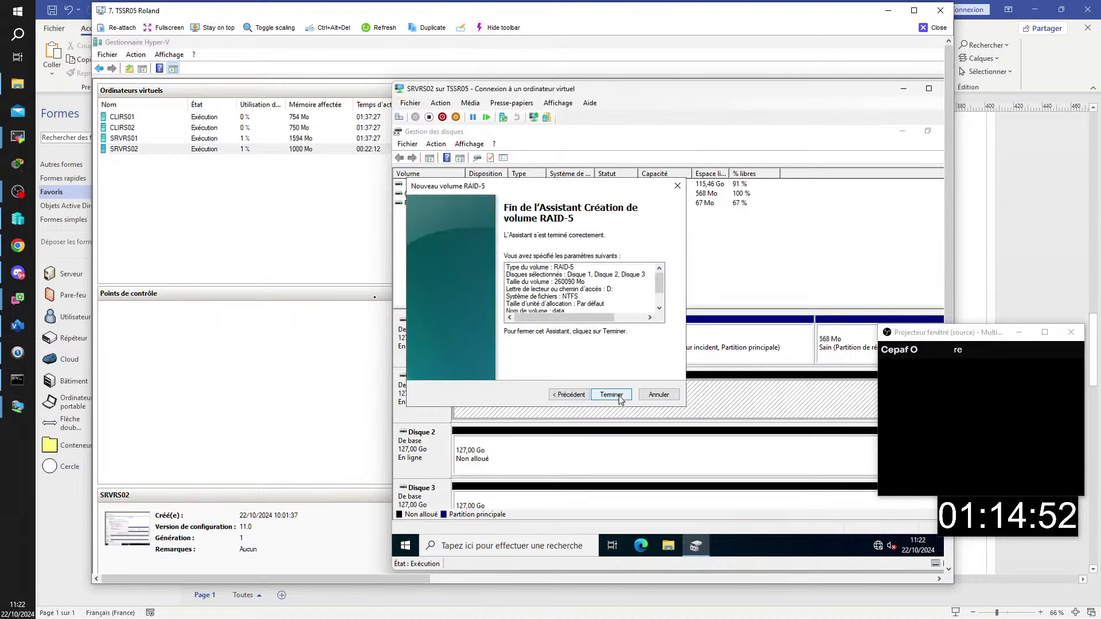
{"action": "left_click", "coordinate": [618, 396]}
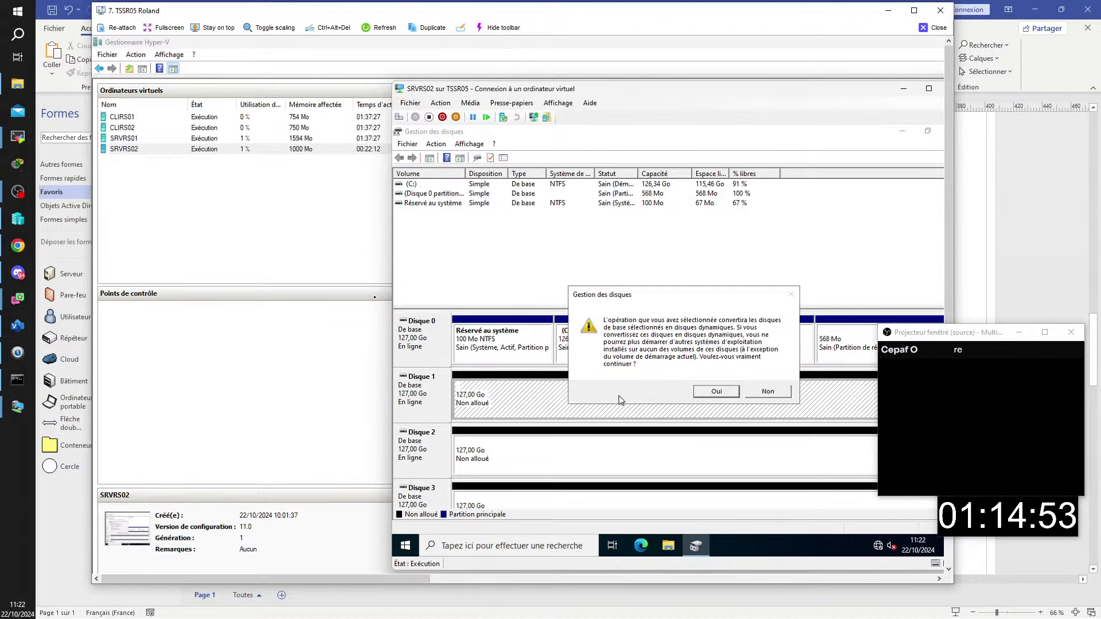
{"action": "left_click", "coordinate": [711, 392]}
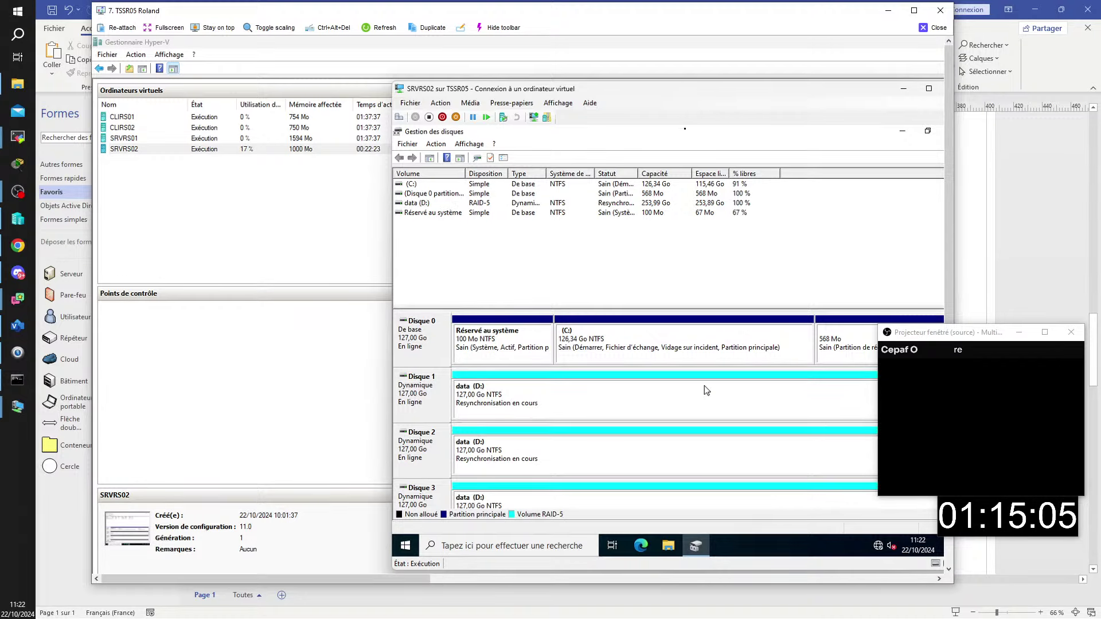
- Close the TSSR05 remote session, return to Visio, then bring up the TSSR03 session
{"action": "left_click", "coordinate": [932, 34]}
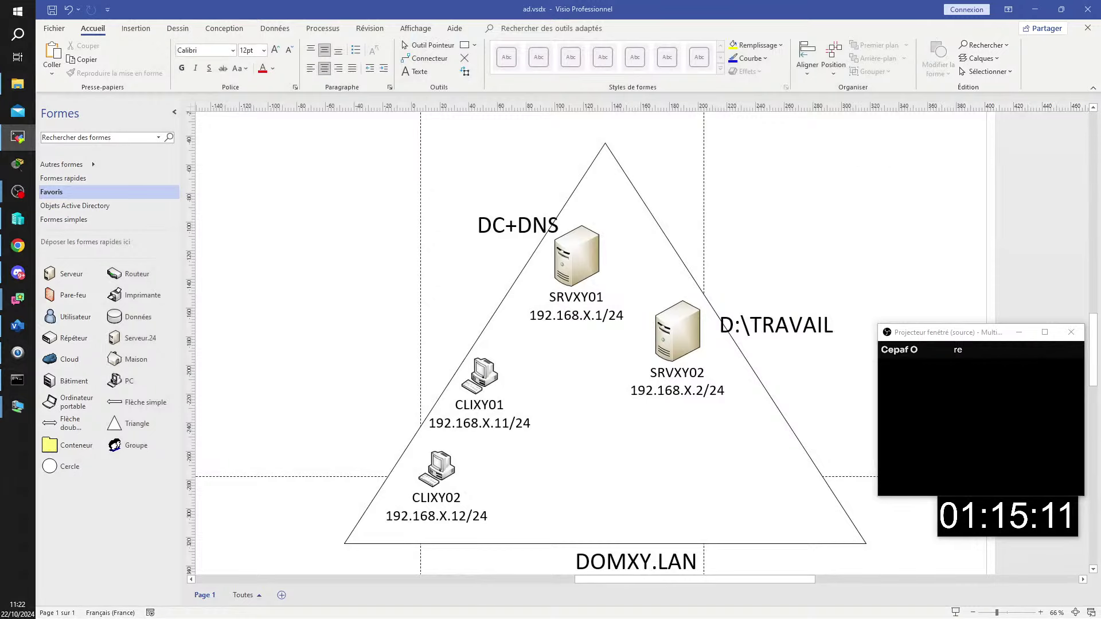
{"action": "key", "text": "alt+Tab"}
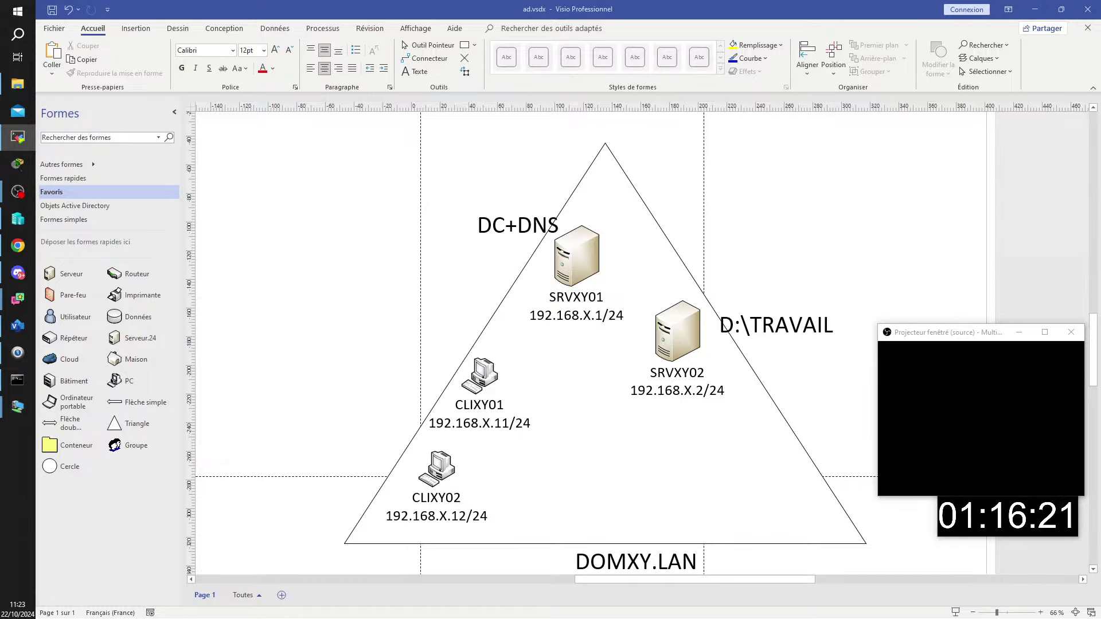
{"action": "key", "text": "alt+Tab"}
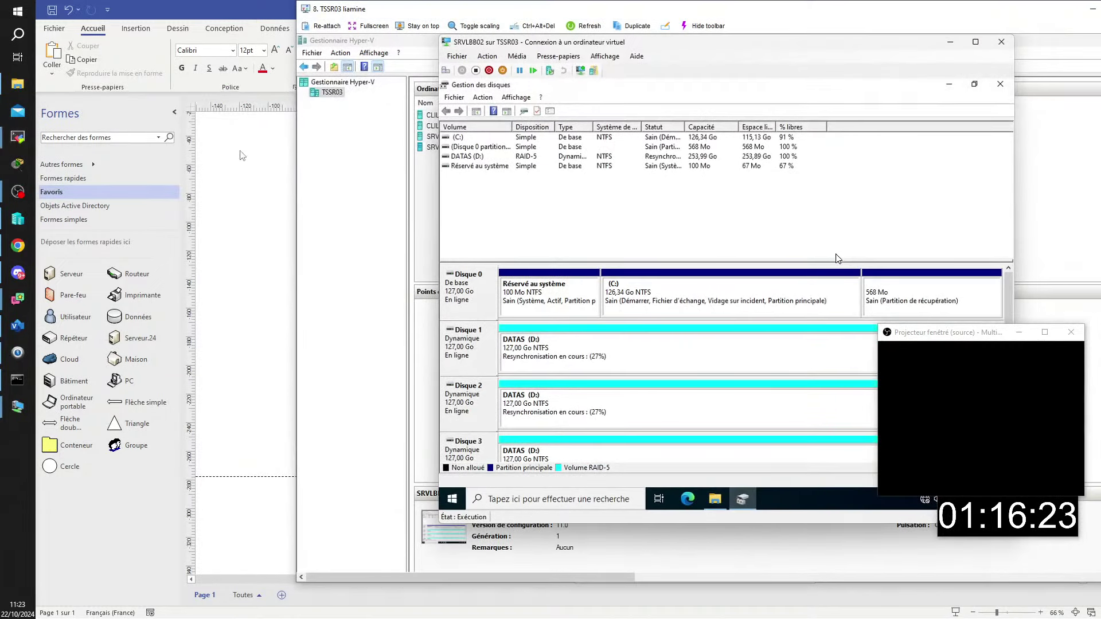
- Maximise the TSSR03 remote session window to full screen
{"action": "double_click", "coordinate": [638, 14]}
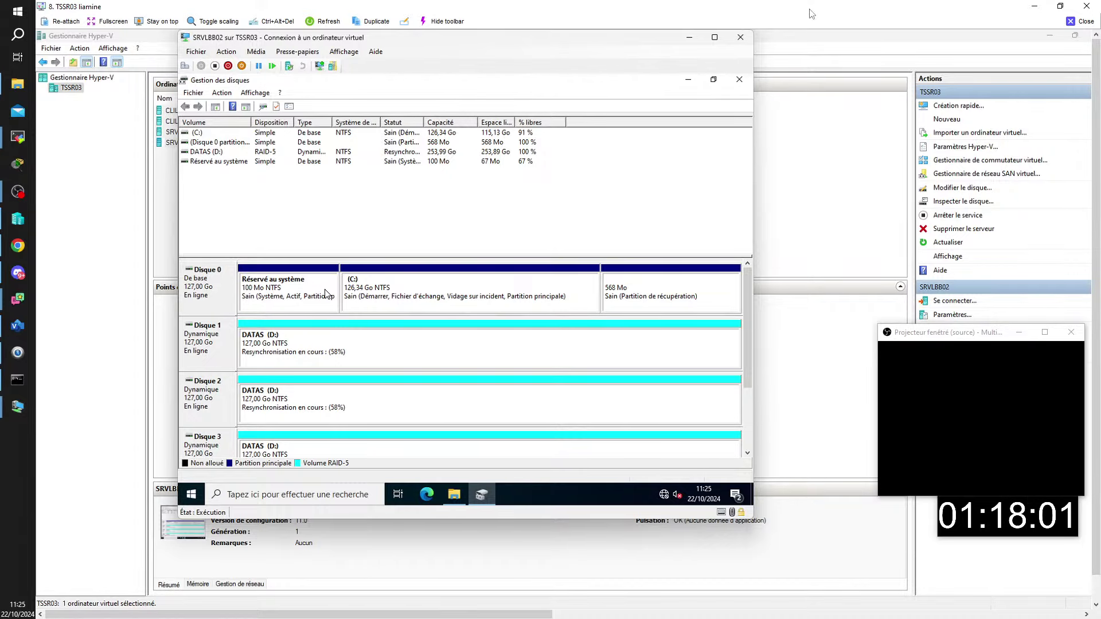
- Close the TSSR03 remote session window
{"action": "left_click", "coordinate": [1080, 22]}
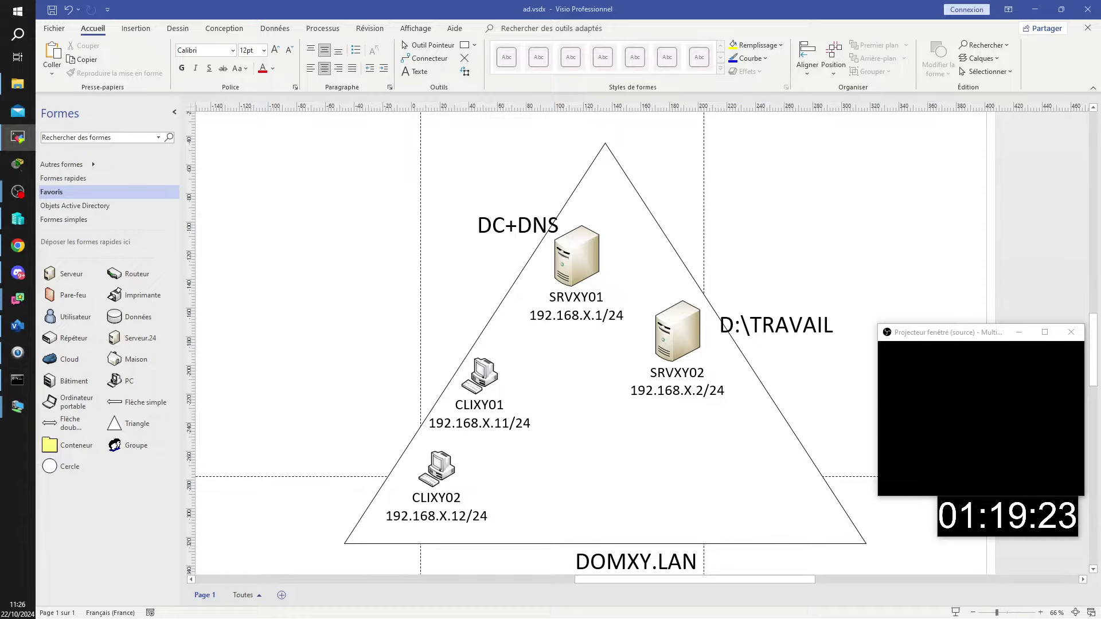
- Bring up SRVGD02's restore error, view its details about missing dd4.vhdx, and dismiss it
{"action": "key", "text": "alt+Tab"}
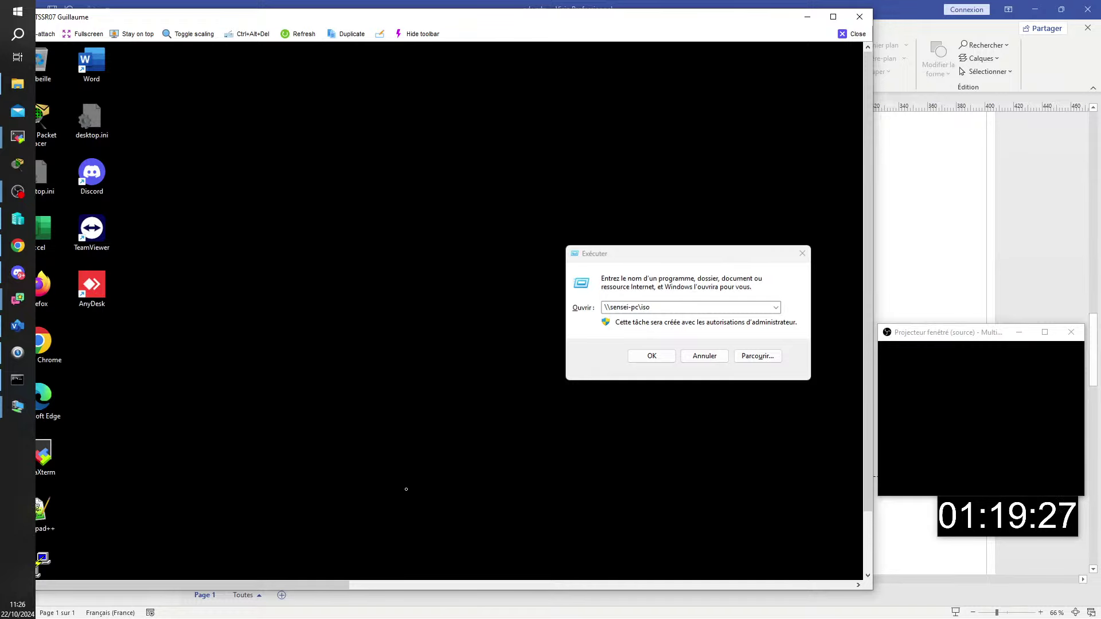
{"action": "left_click_drag", "start_coordinate": [298, 583], "coordinate": [693, 569]}
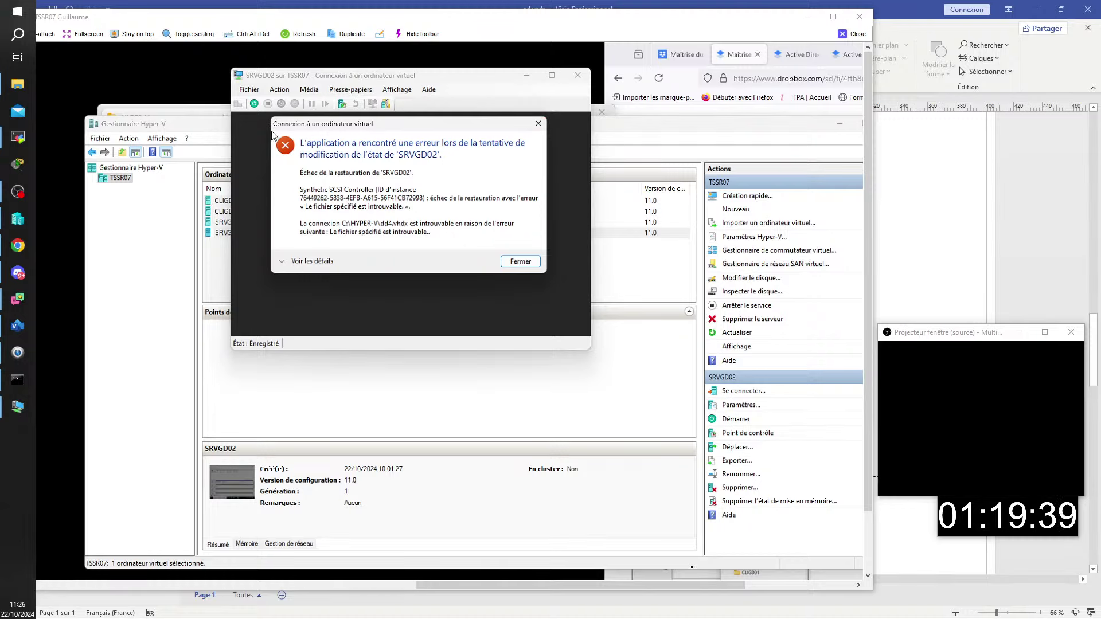
{"action": "left_click", "coordinate": [204, 113]}
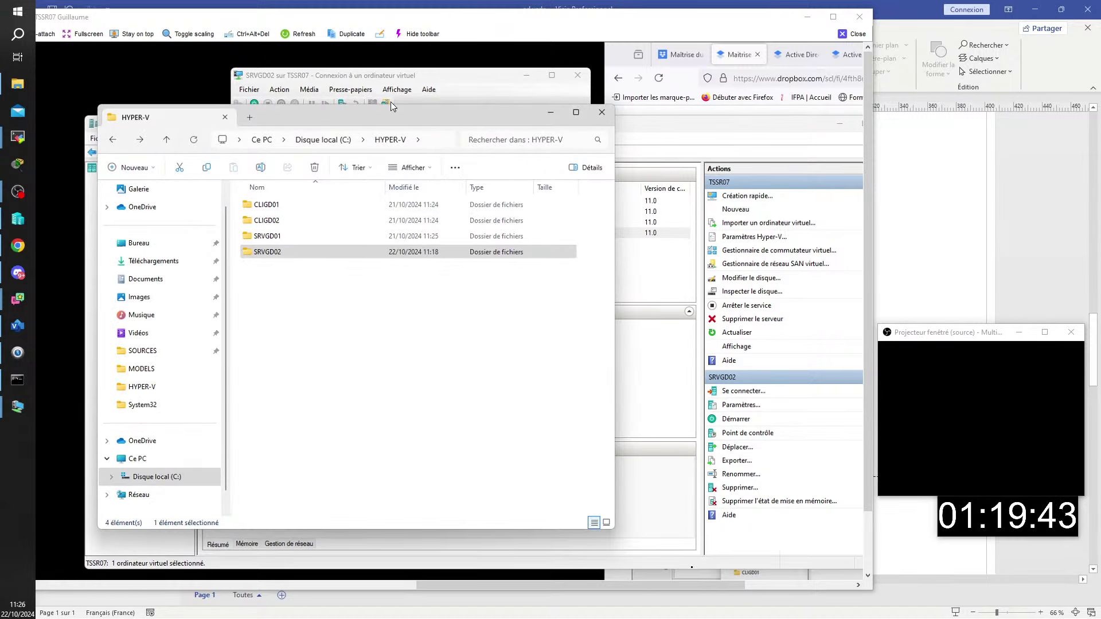
{"action": "left_click", "coordinate": [389, 76]}
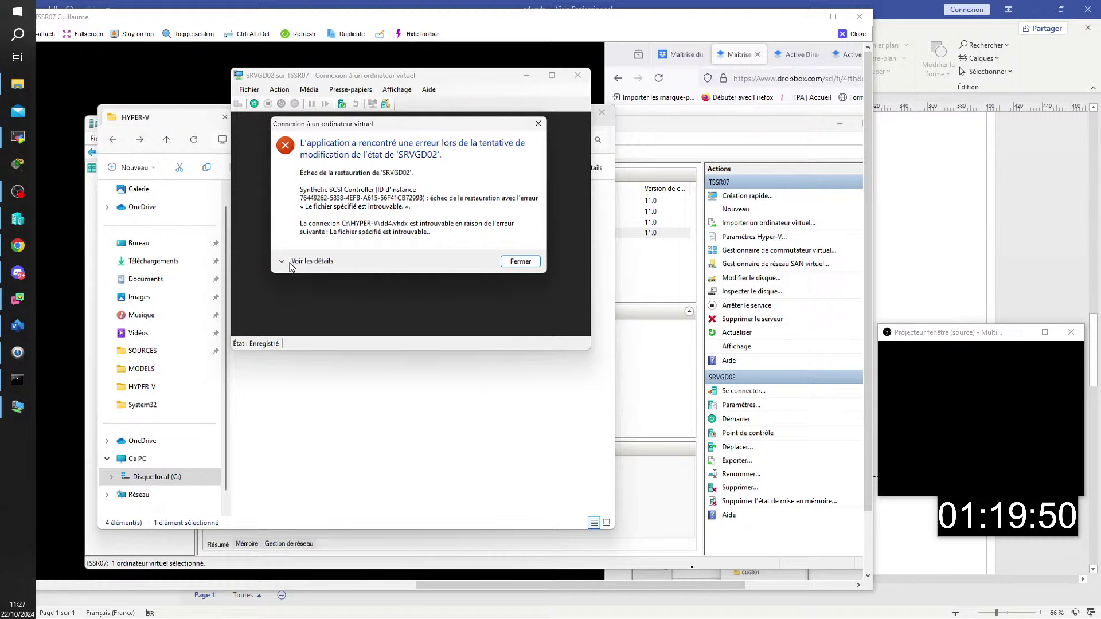
{"action": "left_click", "coordinate": [297, 263]}
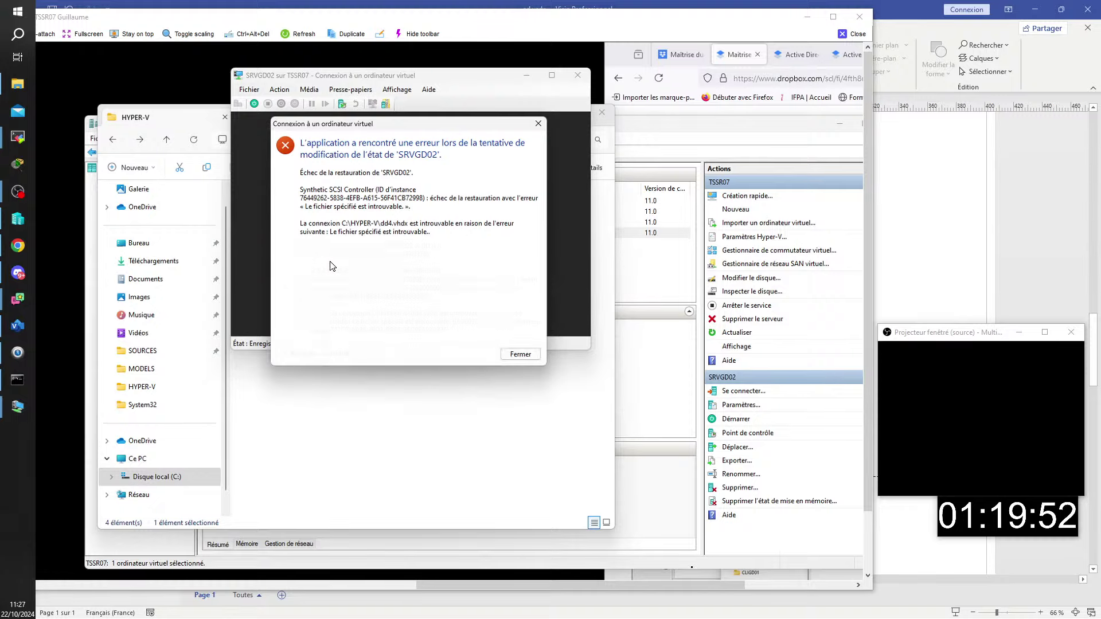
{"action": "left_click", "coordinate": [304, 418]}
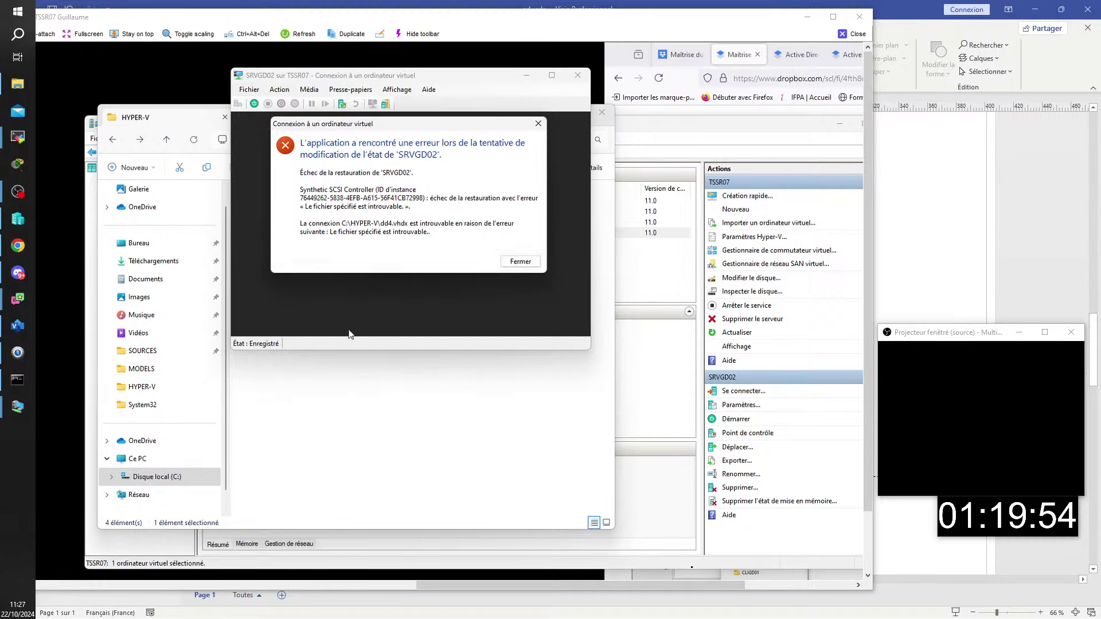
{"action": "left_click", "coordinate": [520, 261]}
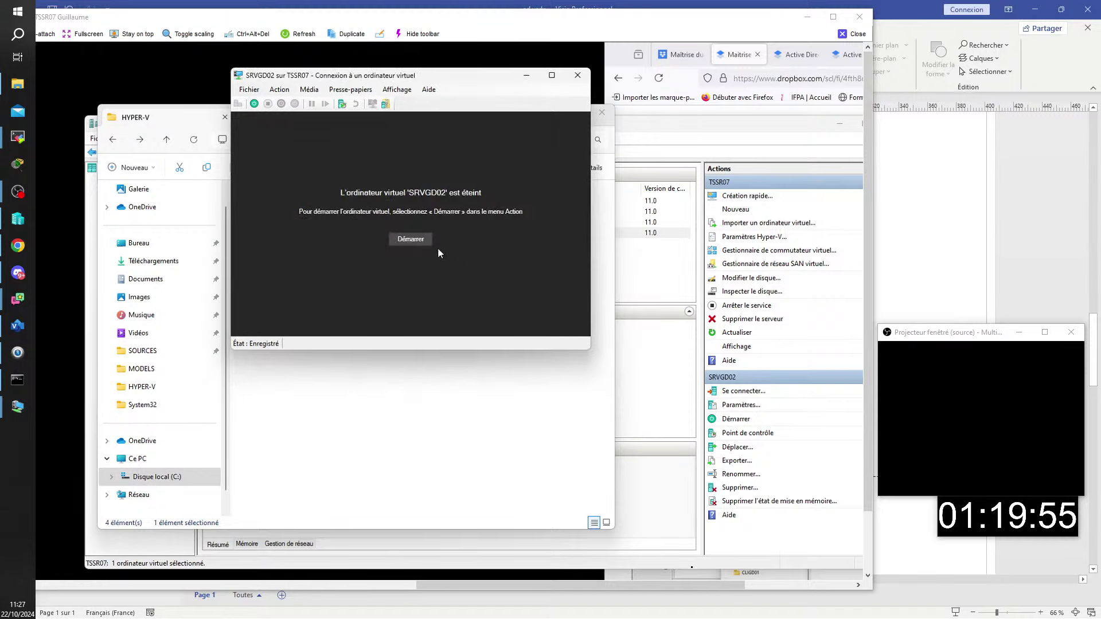
{"action": "left_click", "coordinate": [399, 239]}
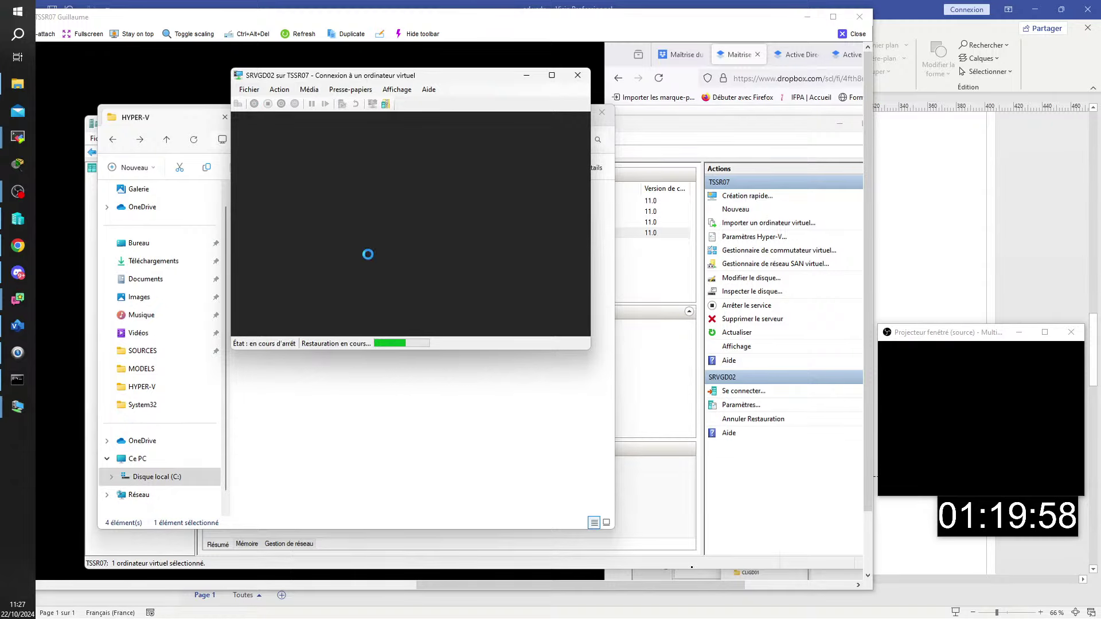
{"action": "left_click", "coordinate": [519, 262]}
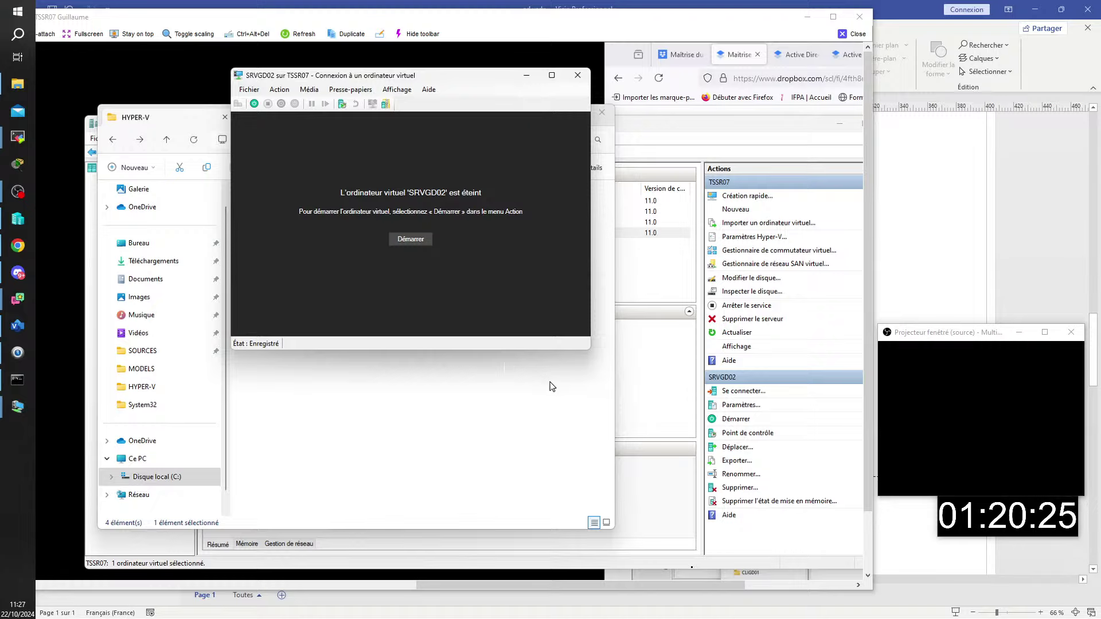
- Open SRVGD02's settings and review the SCSI controller and its dd2.vhdx disk
{"action": "left_click", "coordinate": [252, 91]}
{"action": "left_click", "coordinate": [267, 104]}
{"action": "left_click_drag", "start_coordinate": [520, 173], "coordinate": [464, 124]}
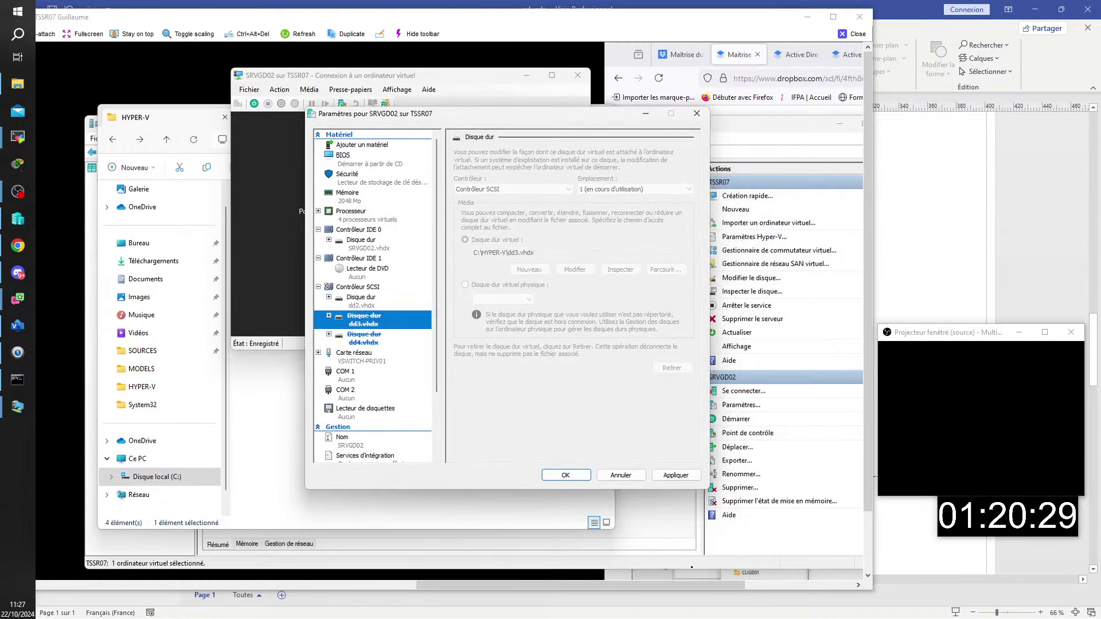
{"action": "left_click", "coordinate": [367, 300]}
{"action": "left_click", "coordinate": [381, 287]}
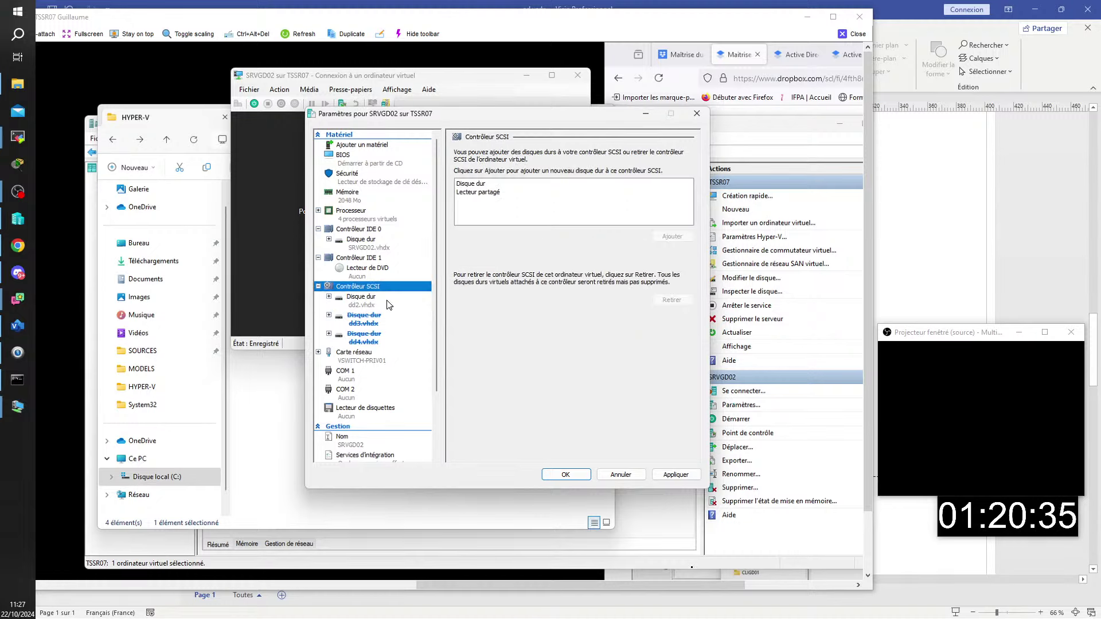
{"action": "left_click", "coordinate": [387, 304]}
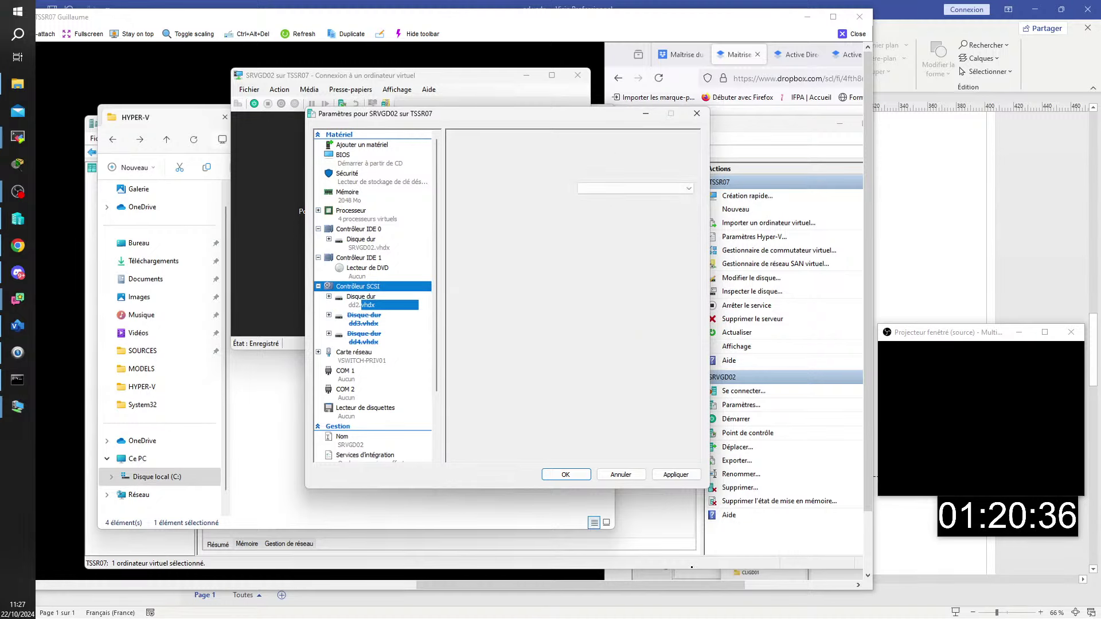
- Check the missing dd3.vhdx disk, apply the dd3/dd4 removal, and expand the saved-state error details
{"action": "left_click", "coordinate": [388, 328]}
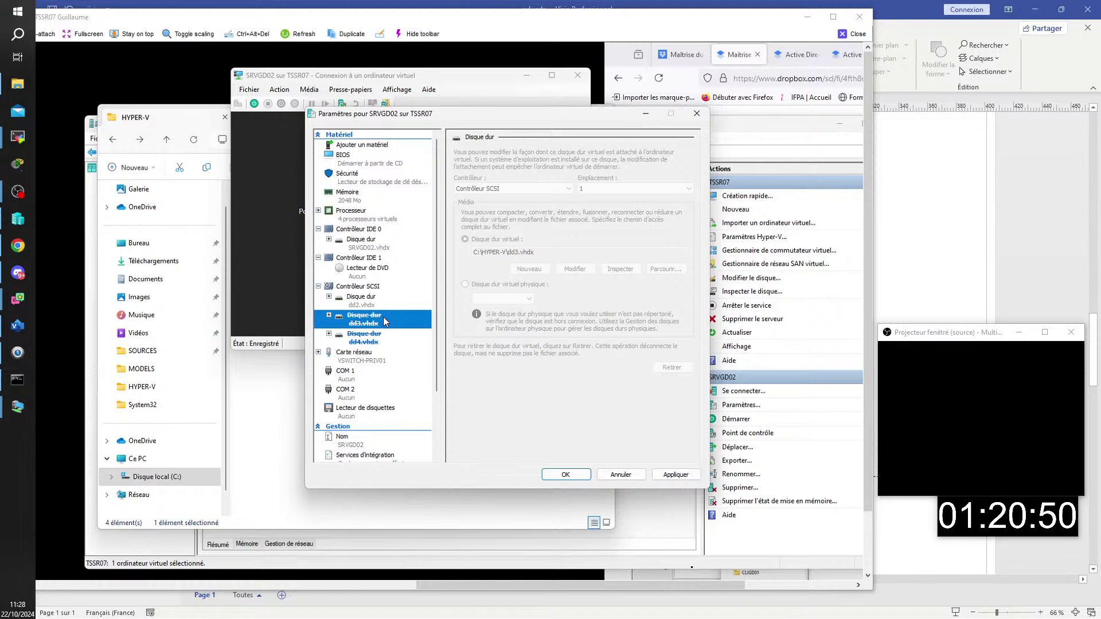
{"action": "left_click", "coordinate": [382, 307]}
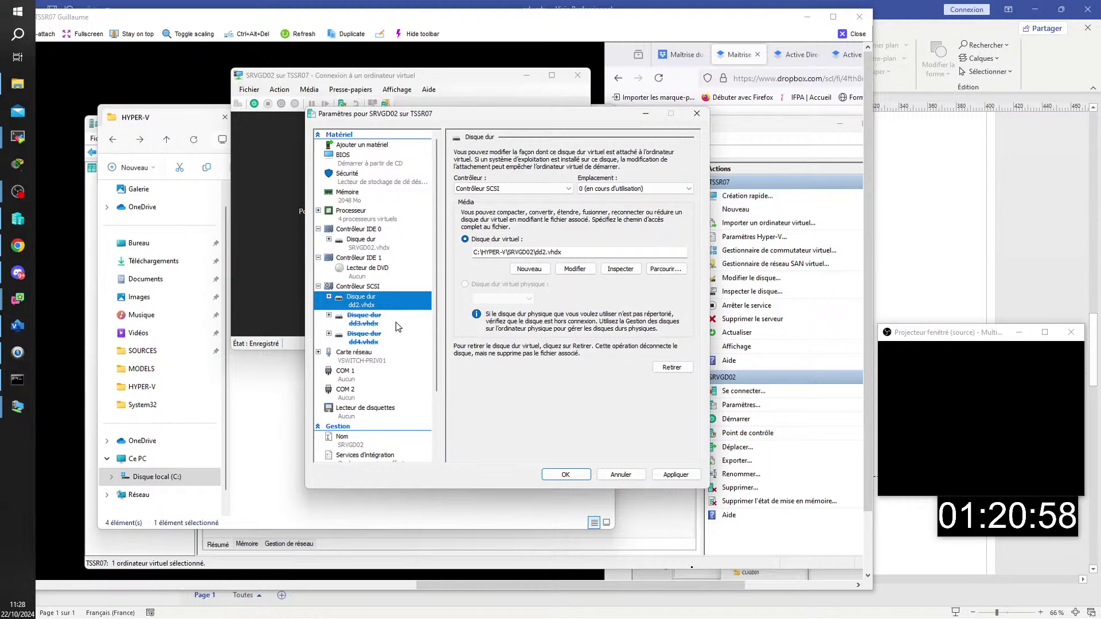
{"action": "left_click", "coordinate": [398, 325]}
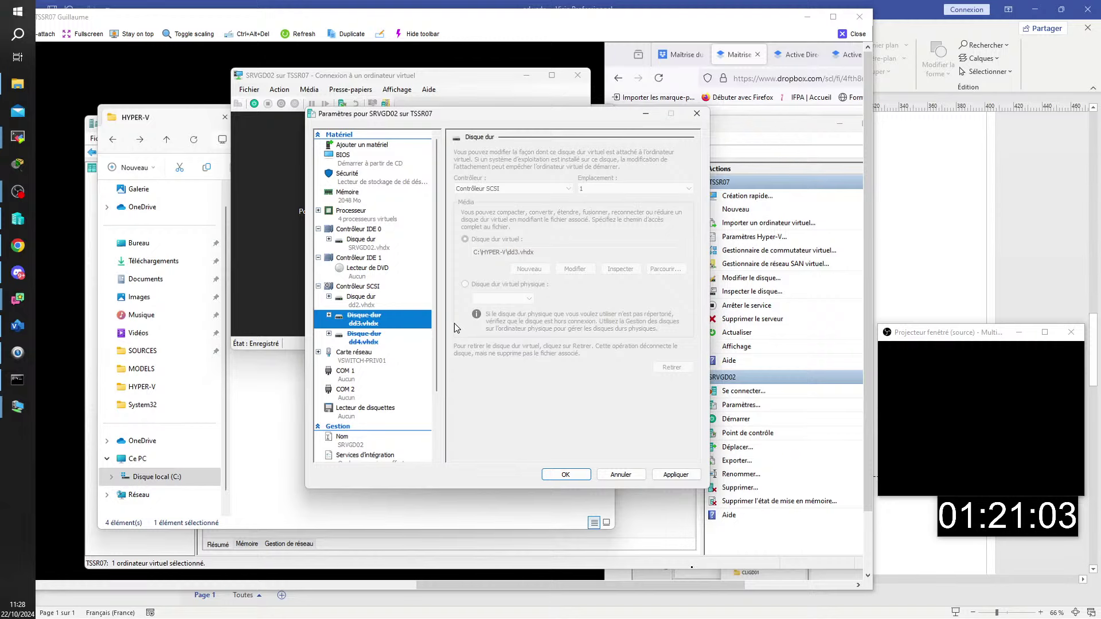
{"action": "left_click", "coordinate": [565, 475]}
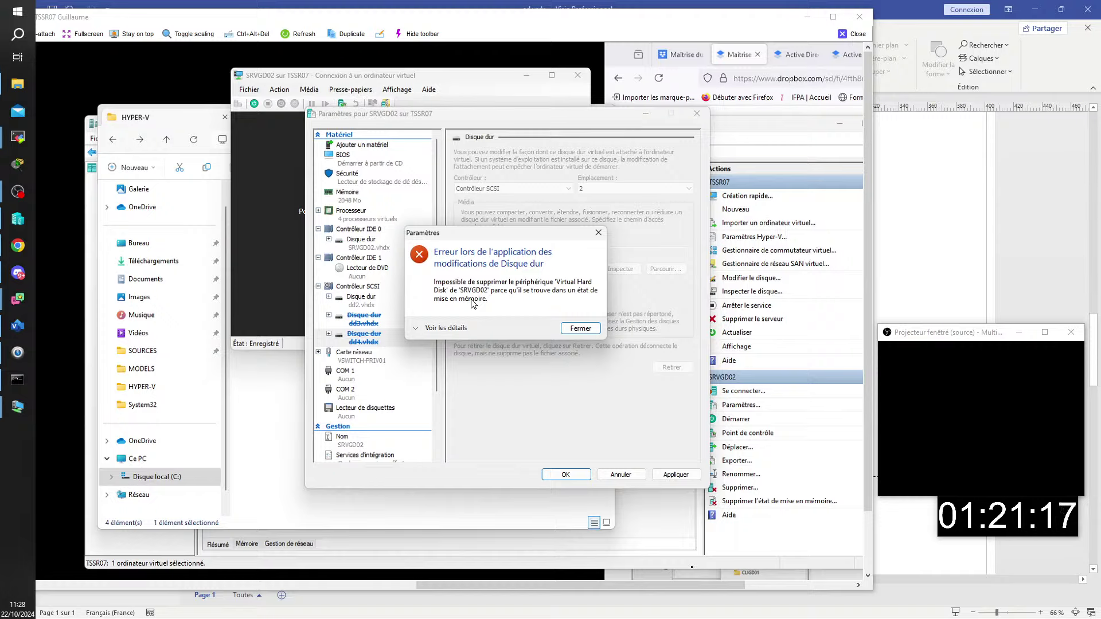
{"action": "left_click", "coordinate": [454, 328]}
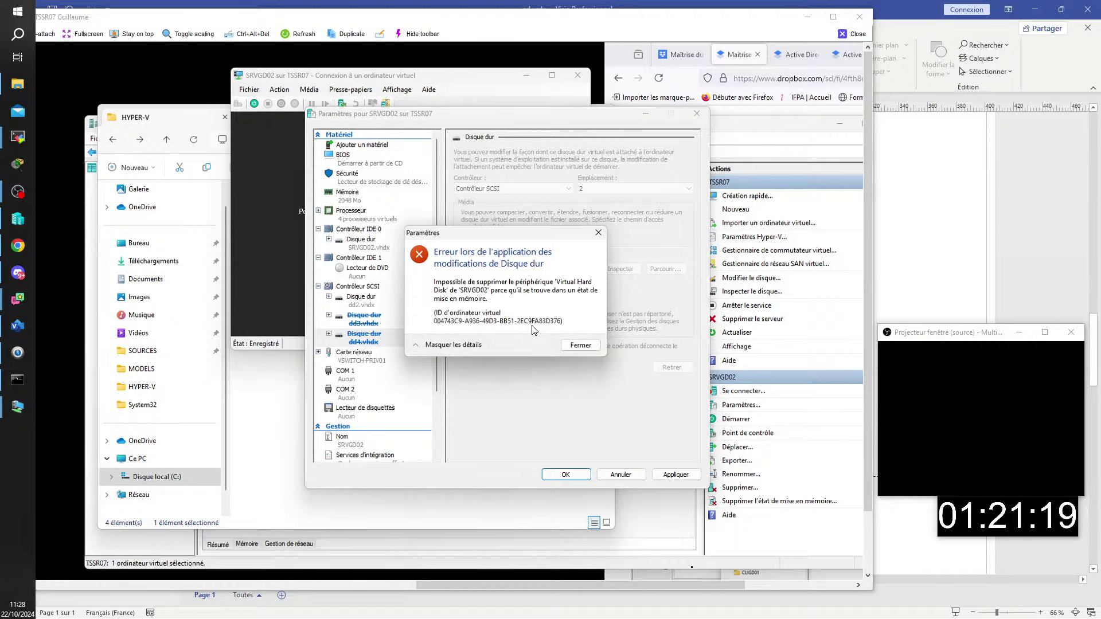
- Dismiss the saved-state error and cancel SRVGD02's settings without removing dd3 and dd4
{"action": "left_click", "coordinate": [580, 345]}
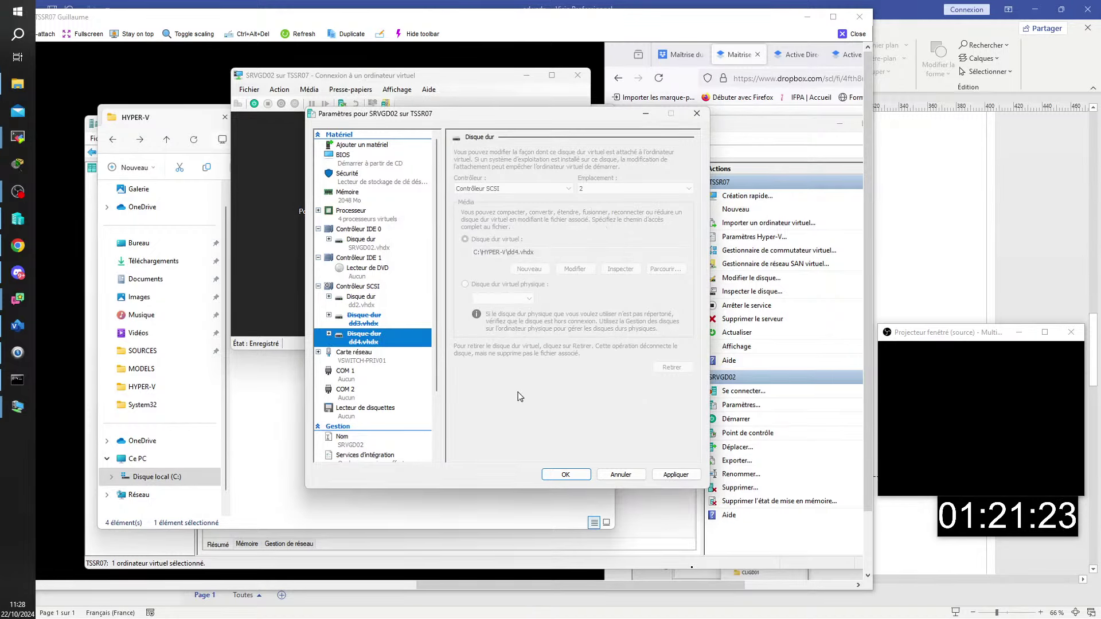
{"action": "left_click", "coordinate": [630, 474]}
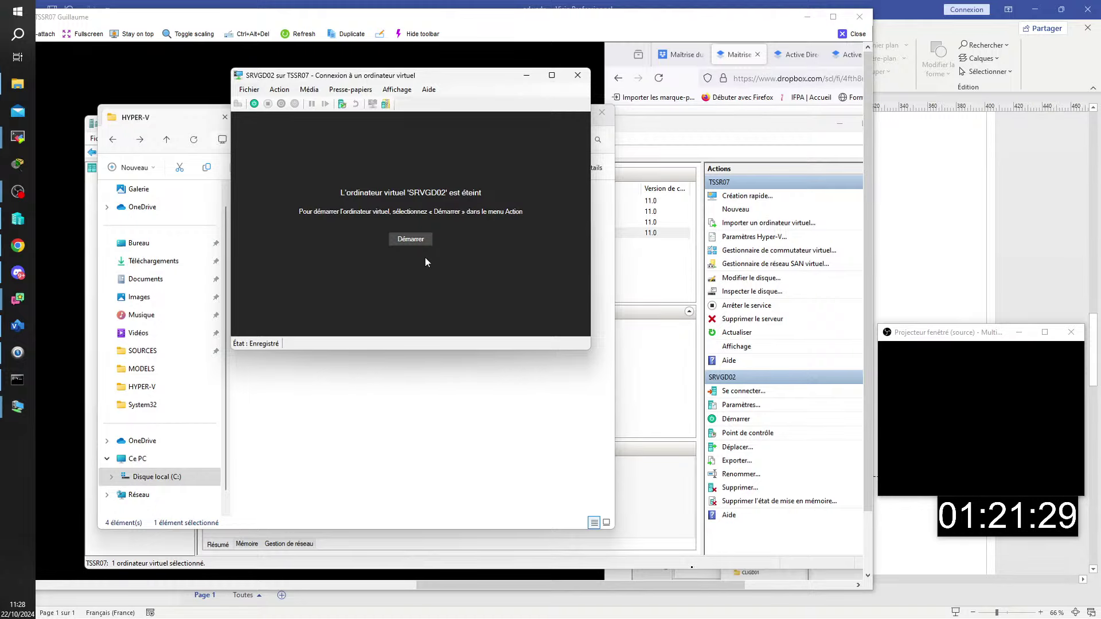
{"action": "left_click", "coordinate": [249, 92]}
{"action": "left_click", "coordinate": [253, 102]}
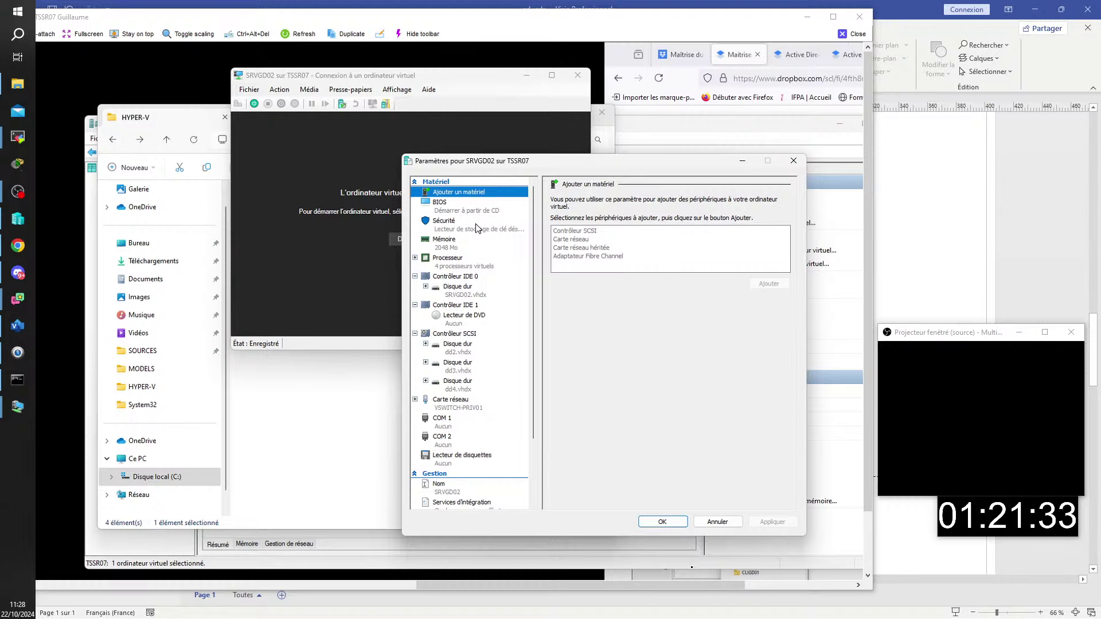
{"action": "scroll", "coordinate": [464, 470], "scroll_direction": "down", "scroll_amount": 3}
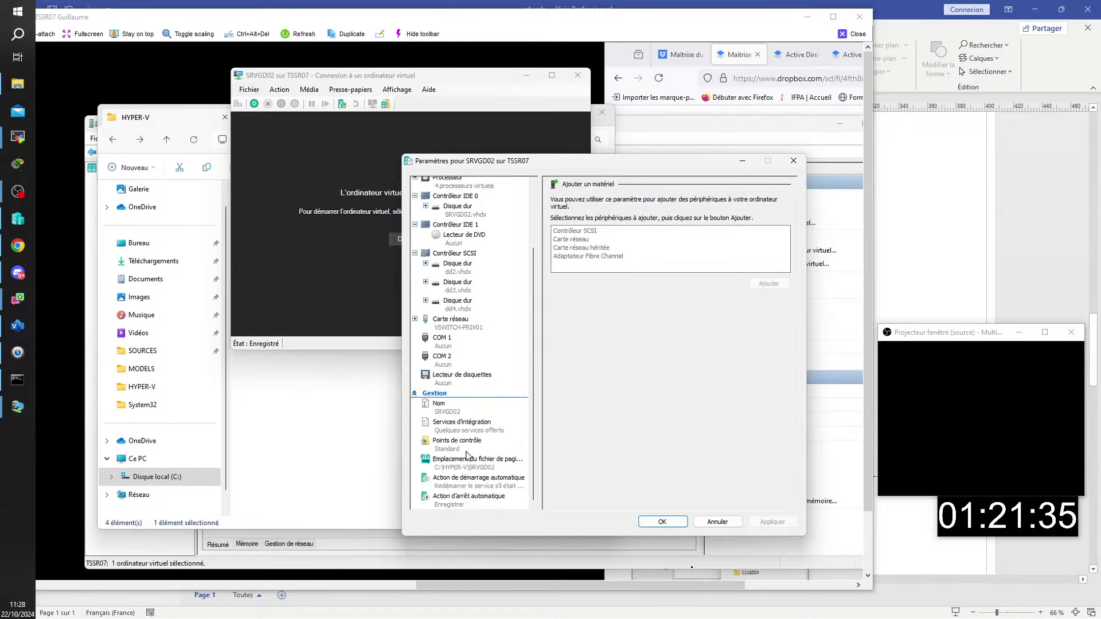
{"action": "left_click", "coordinate": [457, 444]}
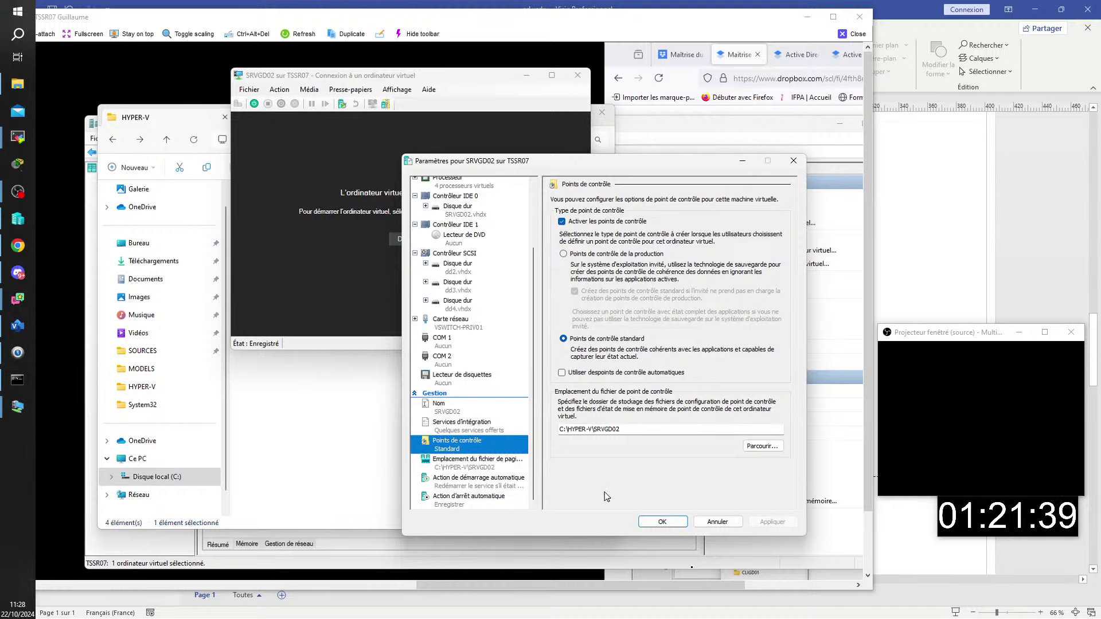
{"action": "left_click", "coordinate": [659, 522]}
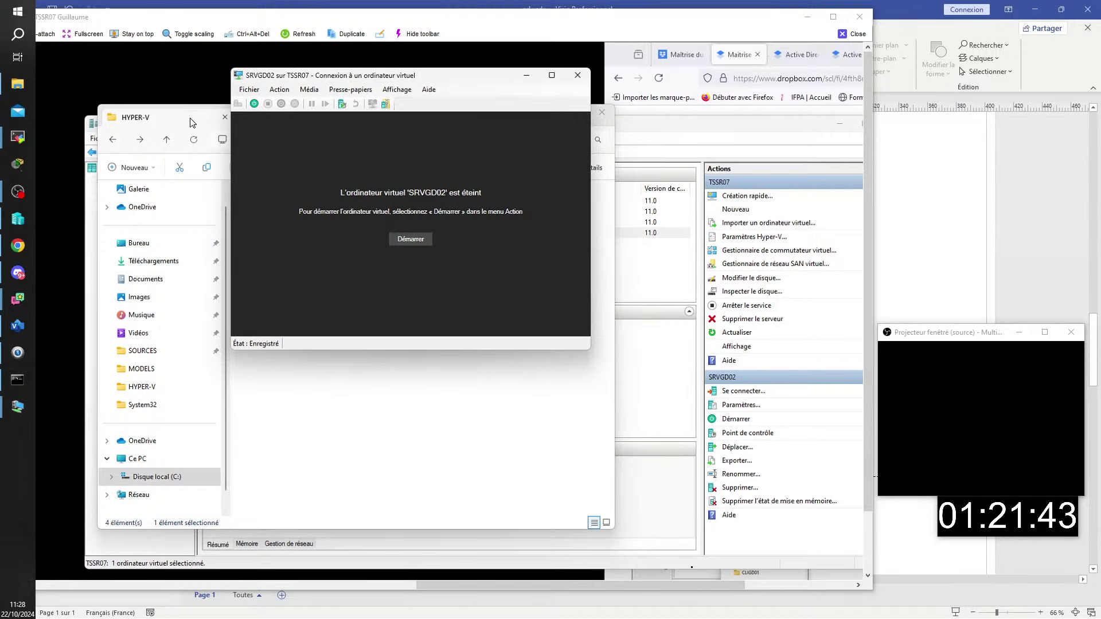
- Bring the main Hyper-V Manager console to the front and shift it slightly left
{"action": "left_click", "coordinate": [93, 123]}
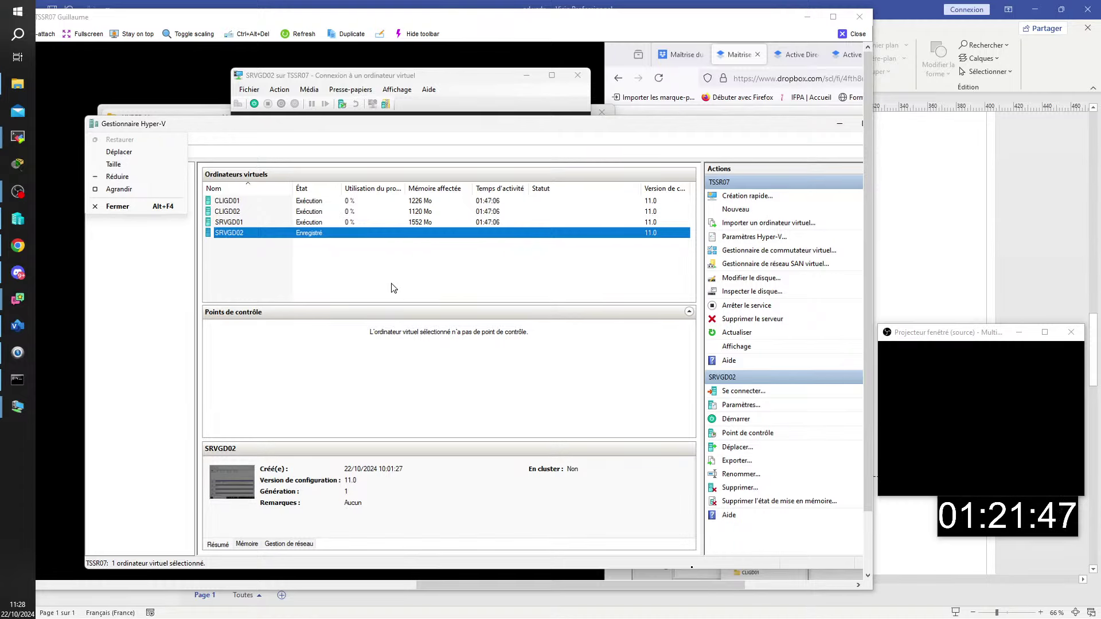
{"action": "left_click_drag", "start_coordinate": [422, 126], "coordinate": [407, 129]}
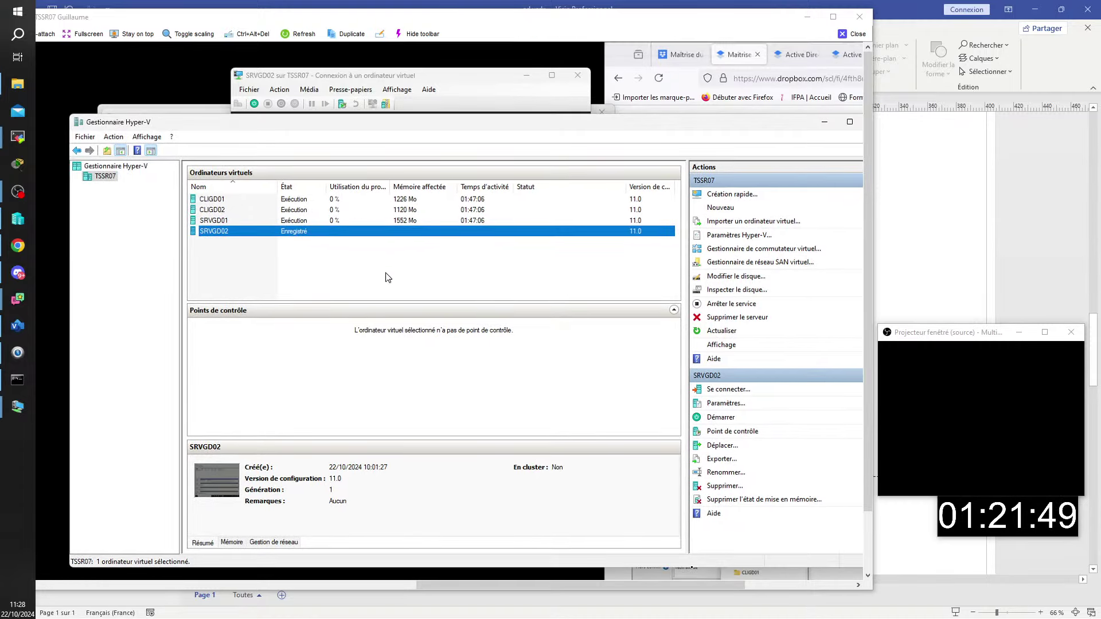
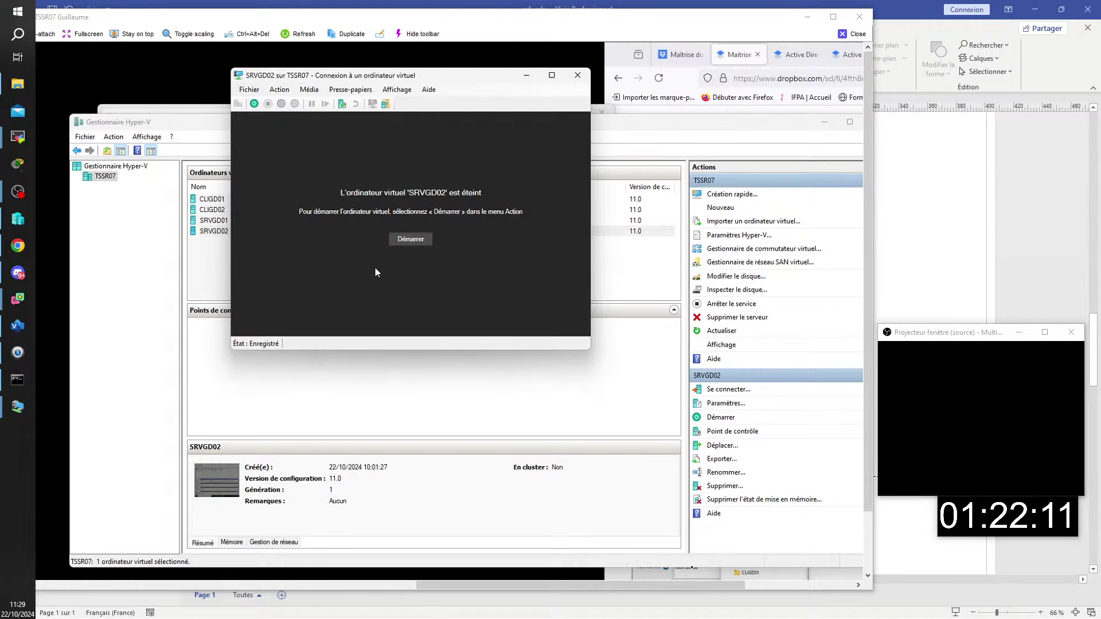
- Try starting SRVGD02, dismiss the missing dd3.vhdx restore error, and close the connection window
{"action": "left_click", "coordinate": [400, 242]}
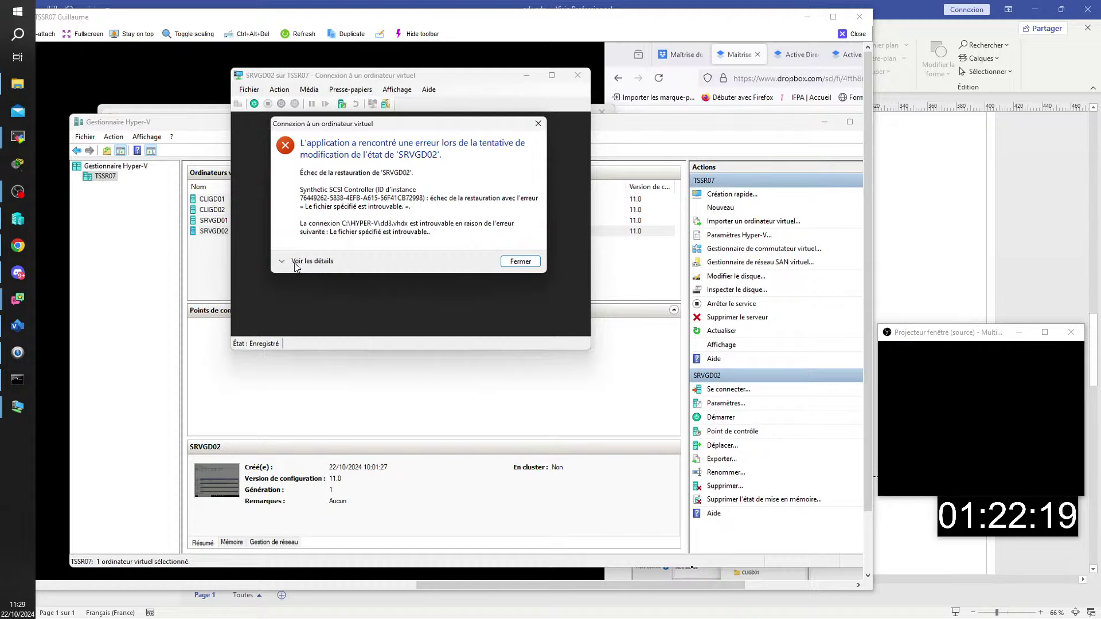
{"action": "left_click", "coordinate": [522, 264]}
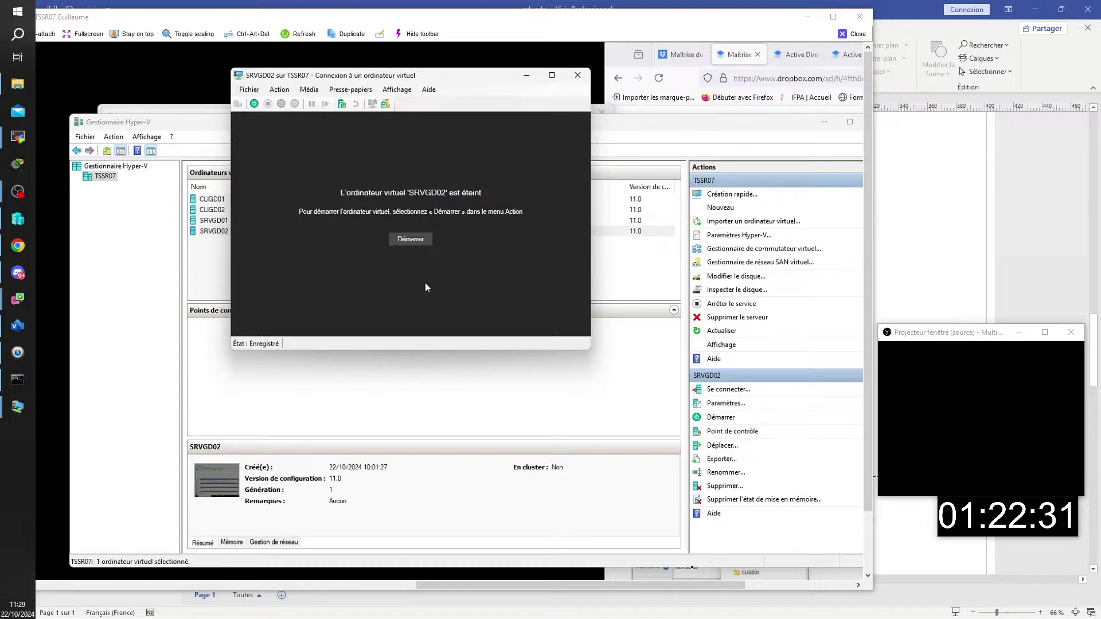
{"action": "left_click", "coordinate": [577, 75]}
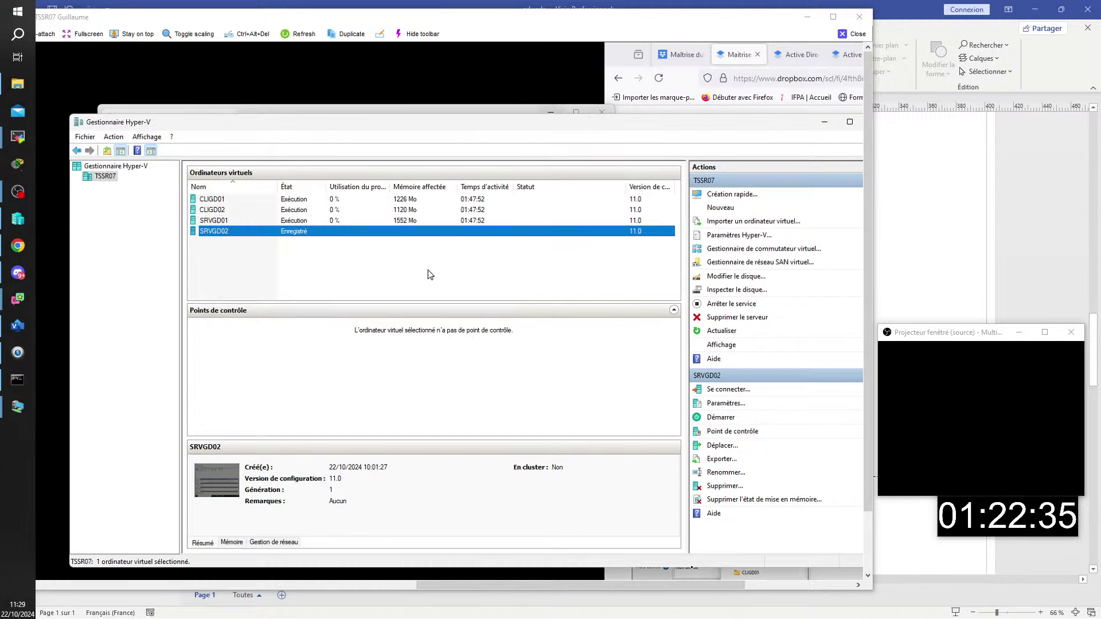
- Delete SRVGD02's saved state so the VM shows as Désactivé
{"action": "right_click", "coordinate": [304, 233]}
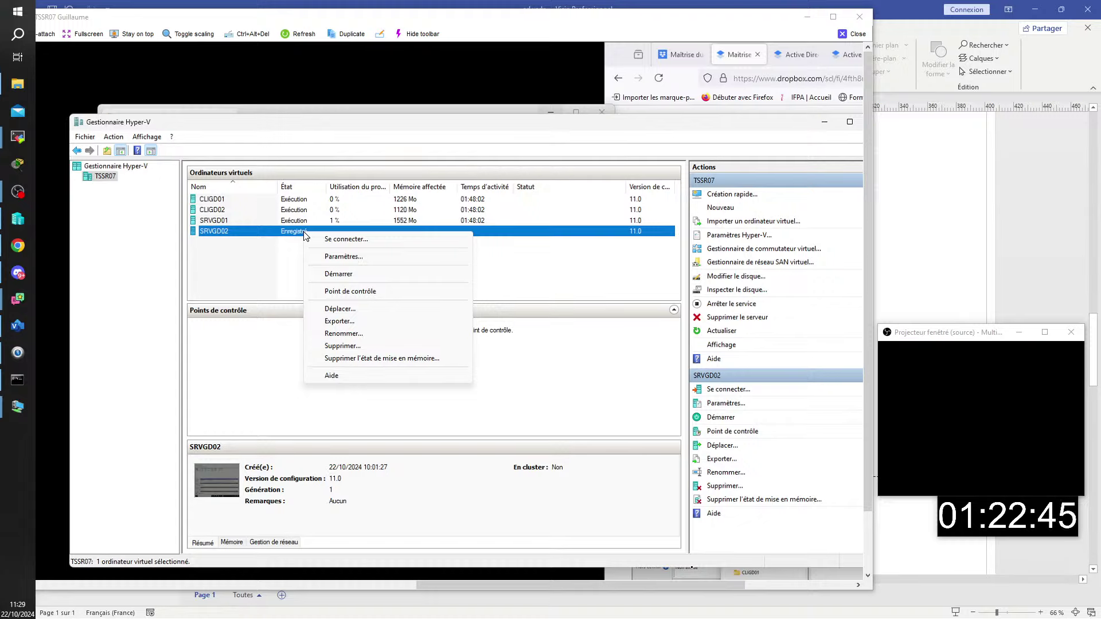
{"action": "left_click", "coordinate": [379, 359]}
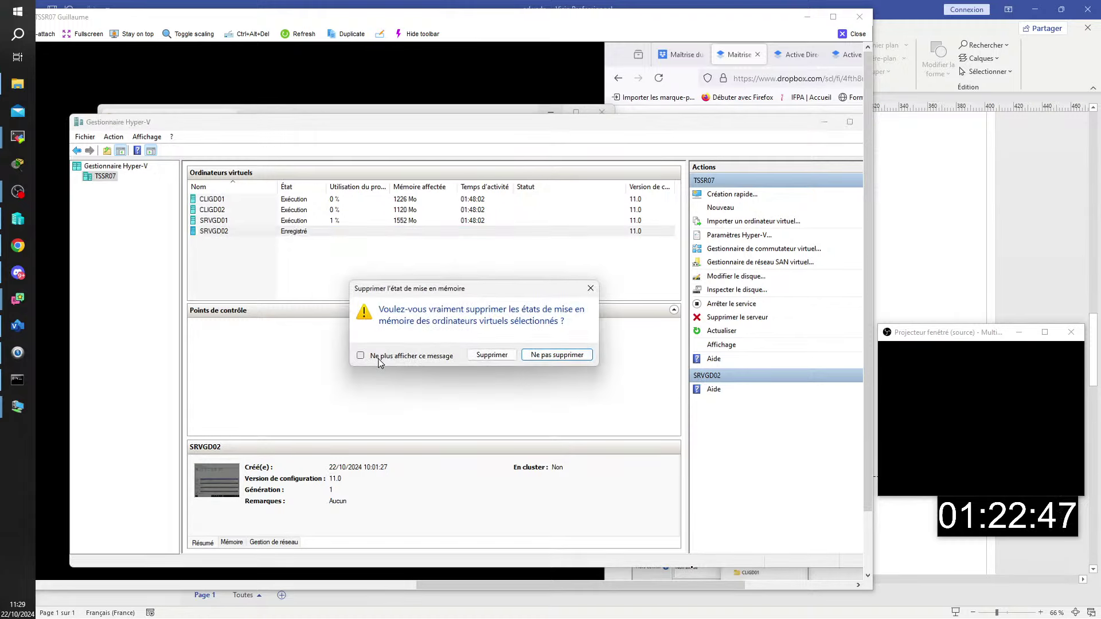
{"action": "left_click", "coordinate": [491, 354]}
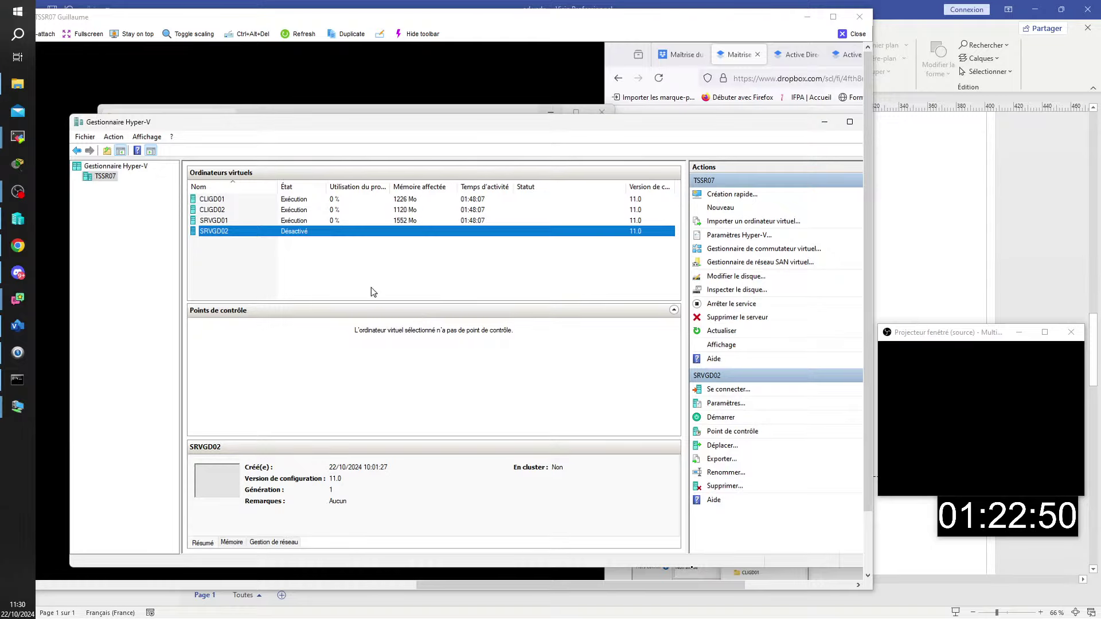
{"action": "right_click", "coordinate": [284, 238]}
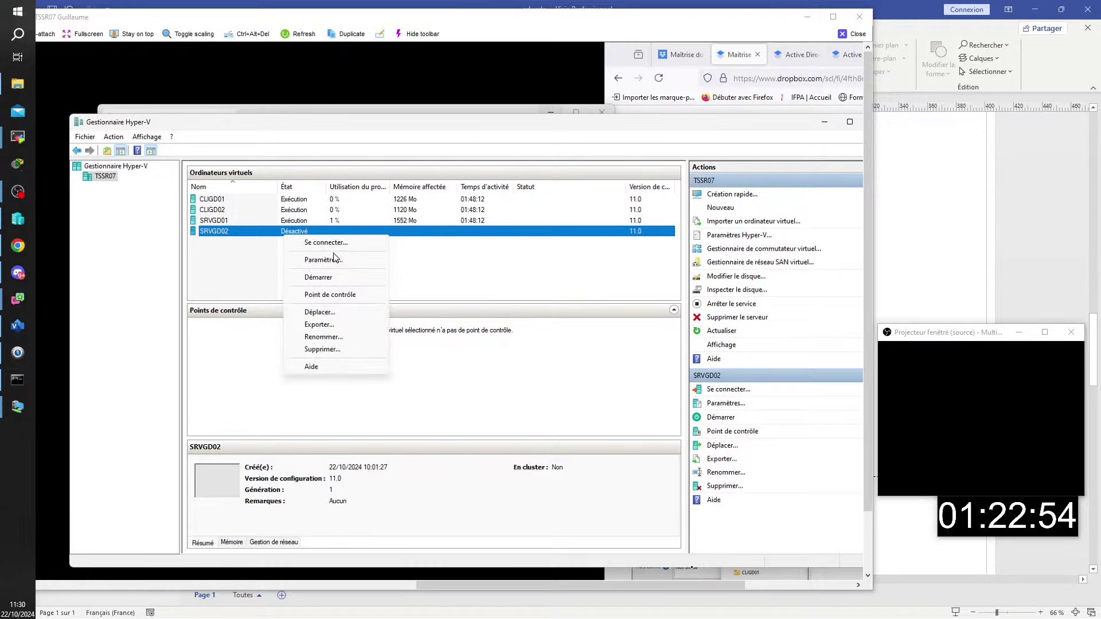
- Open SRVGD02's settings and remove dd3.vhdx from the SCSI controller, applying the change
{"action": "left_click", "coordinate": [336, 257]}
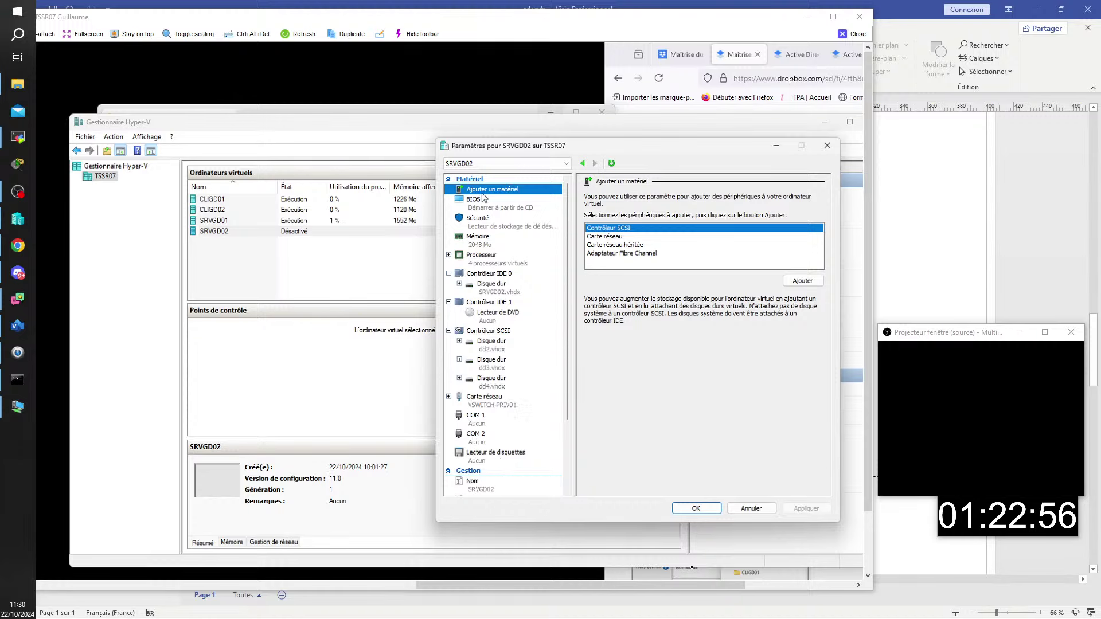
{"action": "left_click_drag", "start_coordinate": [530, 147], "coordinate": [361, 113]}
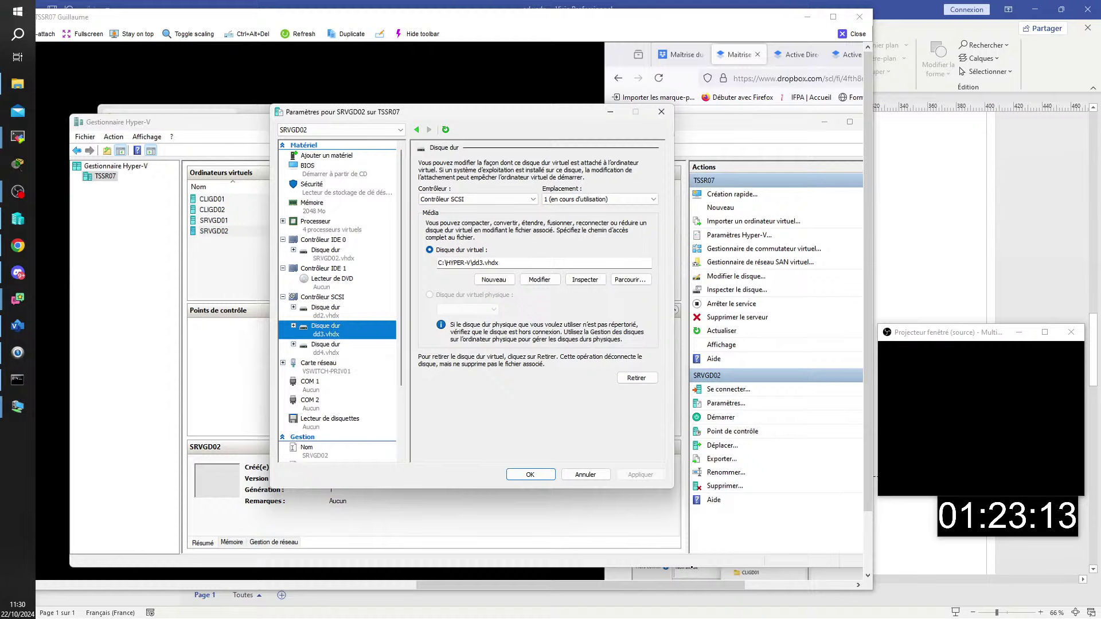
{"action": "left_click", "coordinate": [634, 380]}
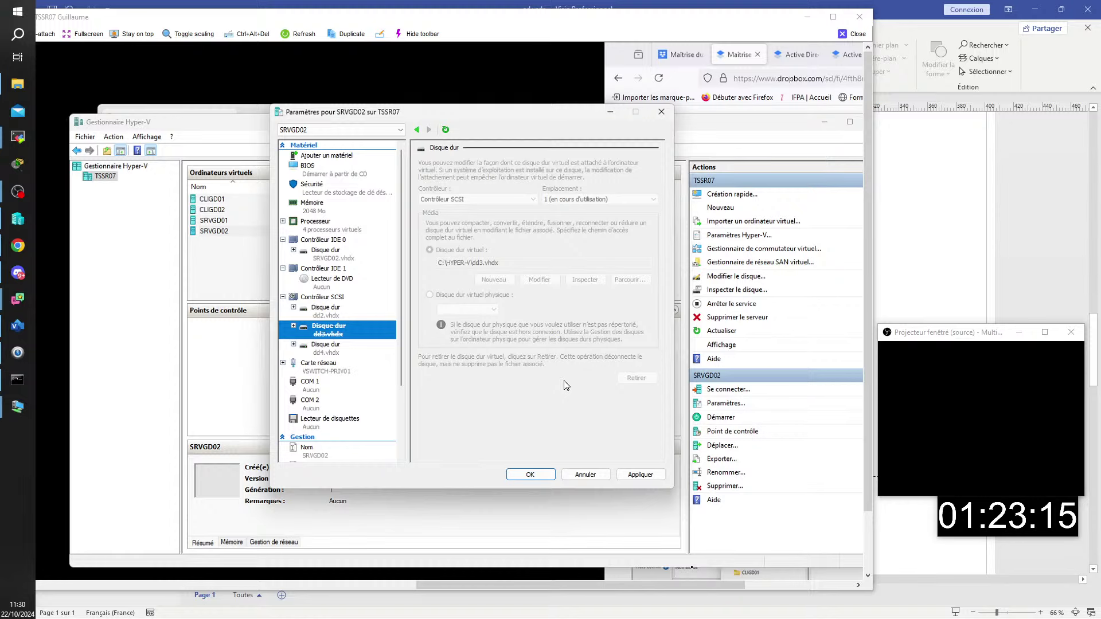
{"action": "left_click", "coordinate": [640, 475]}
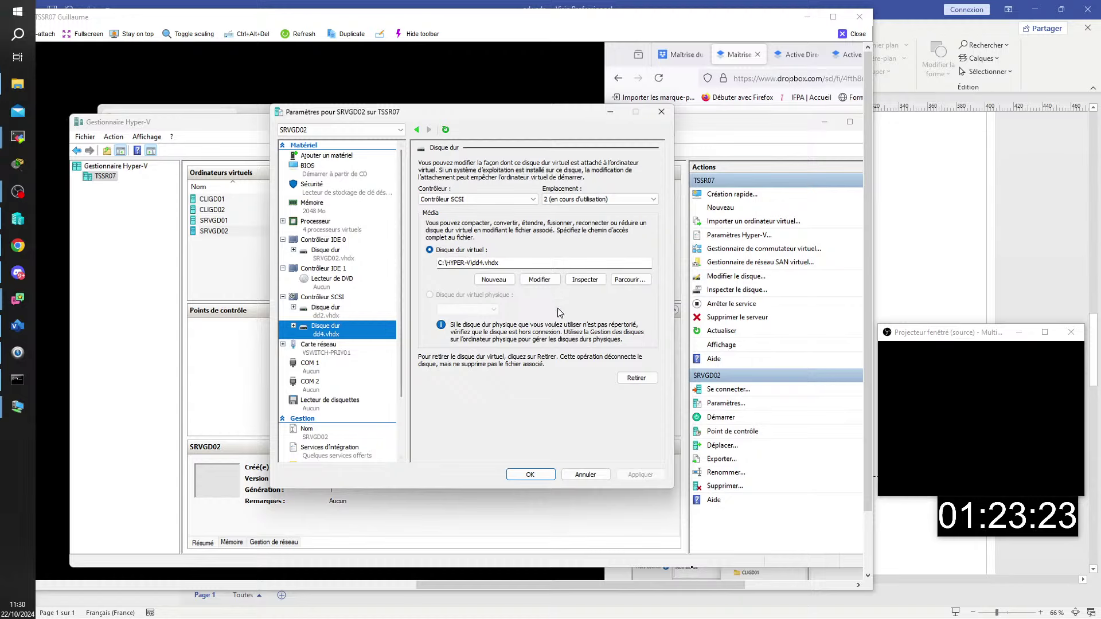
- Remove dd4.vhdx, apply, and add an empty hard drive at SCSI location 1
{"action": "left_click", "coordinate": [635, 378]}
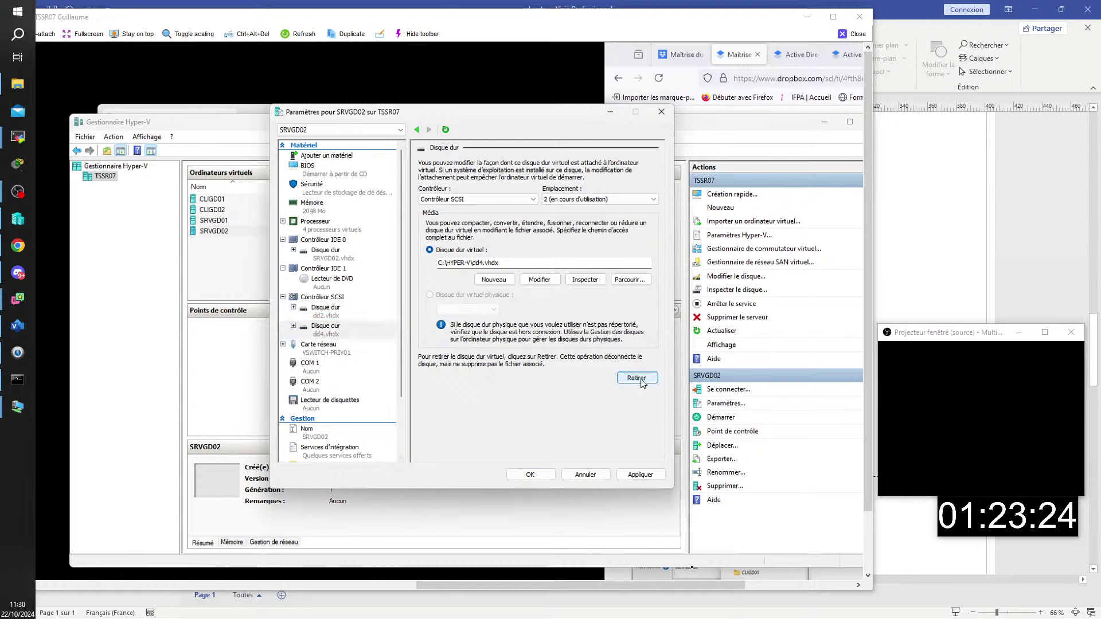
{"action": "left_click", "coordinate": [640, 475]}
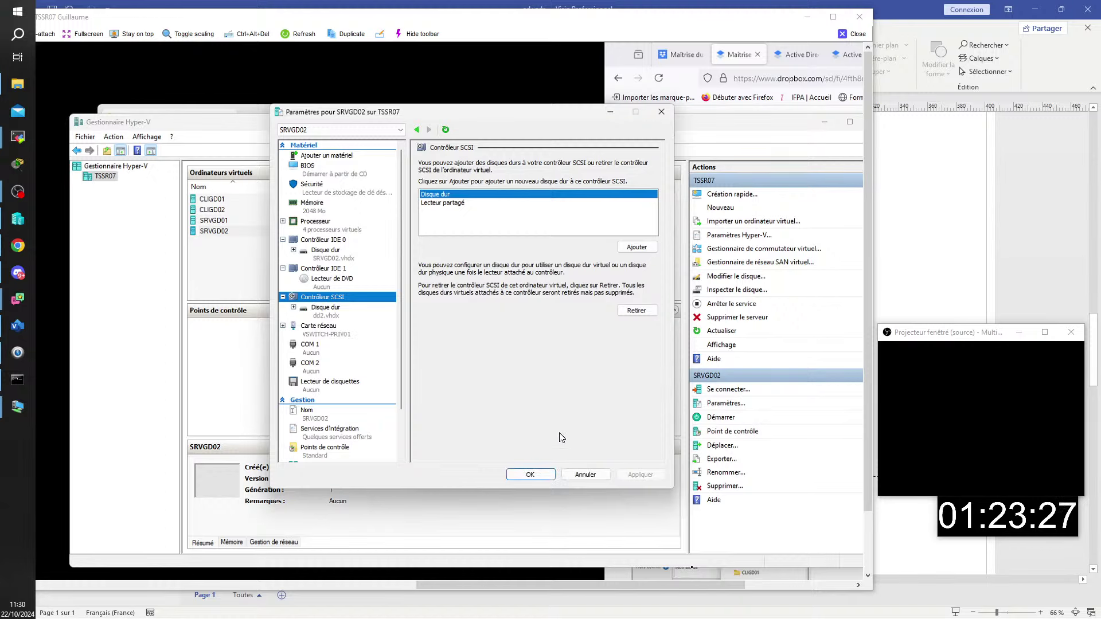
{"action": "left_click", "coordinate": [362, 316]}
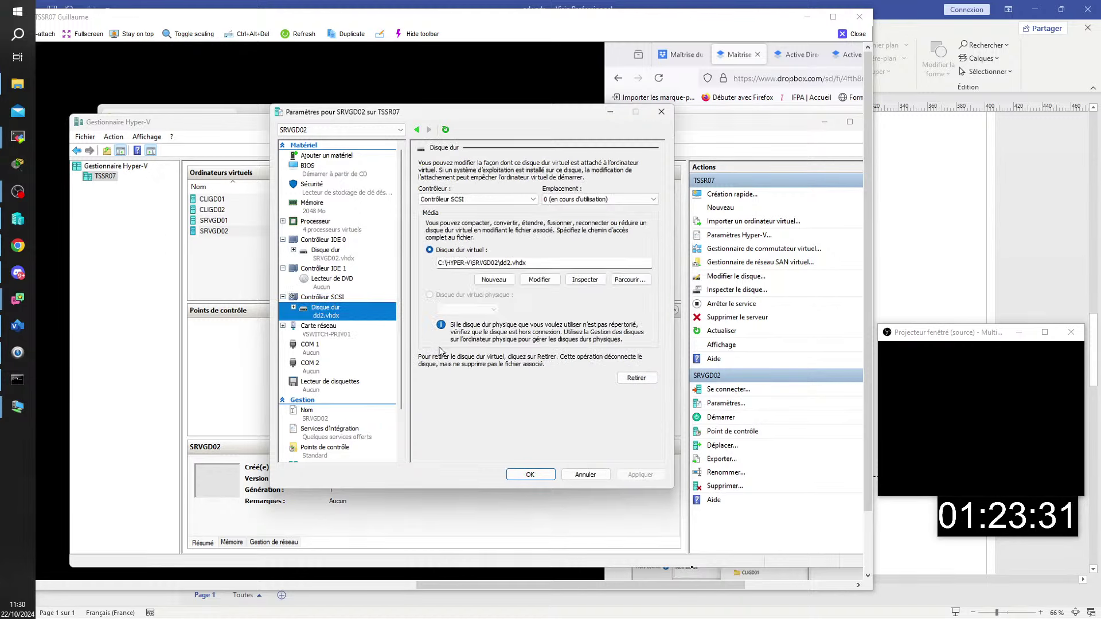
{"action": "key", "text": "Up"}
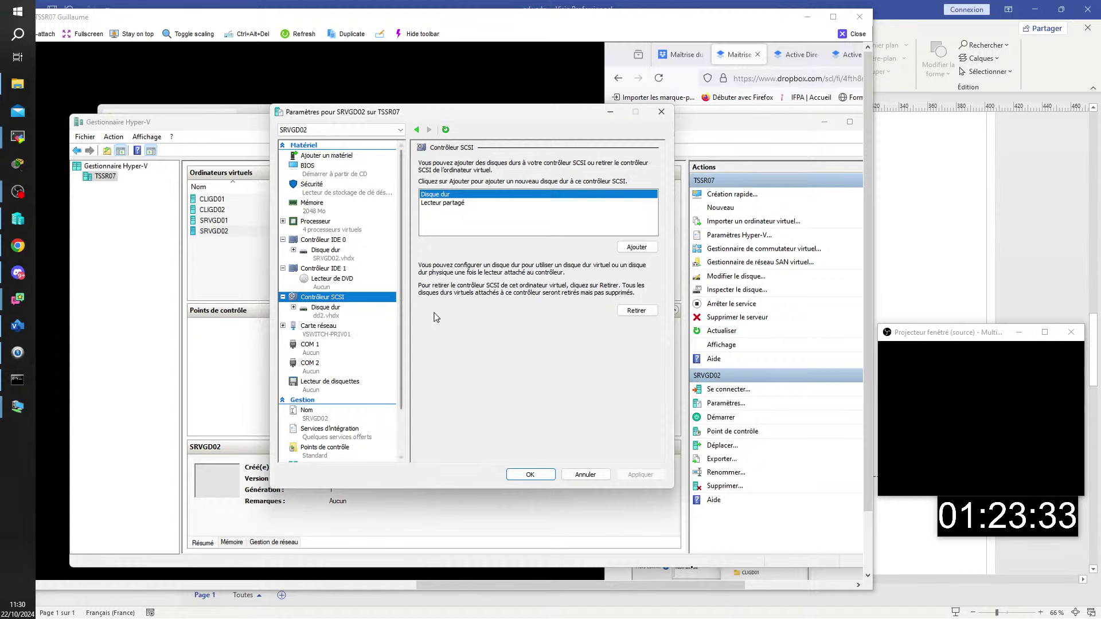
{"action": "left_click", "coordinate": [629, 250]}
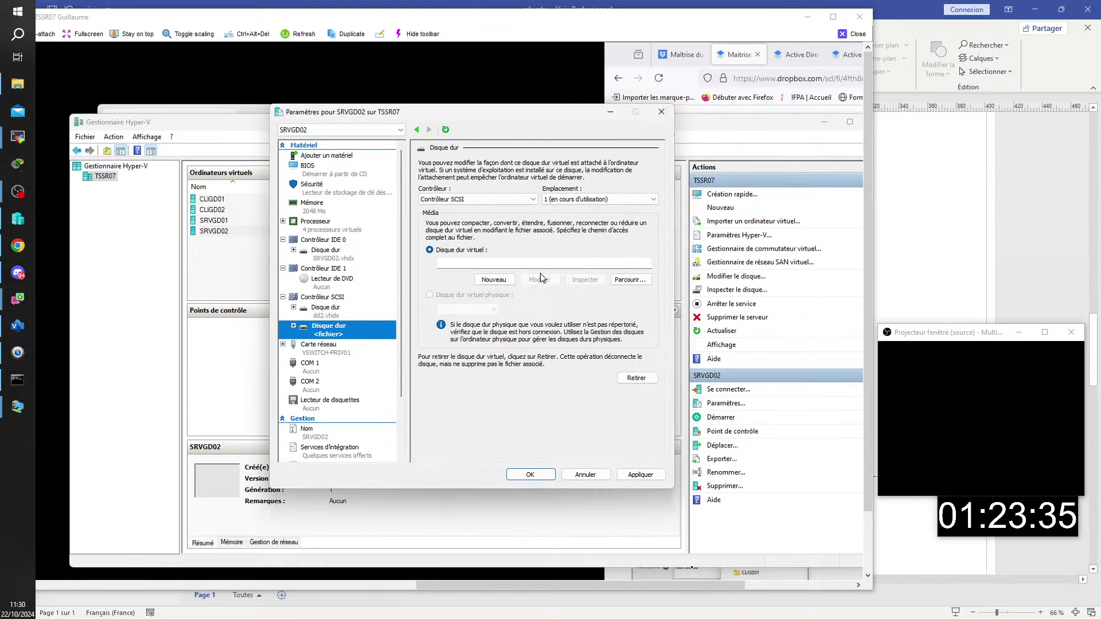
{"action": "left_click", "coordinate": [620, 280]}
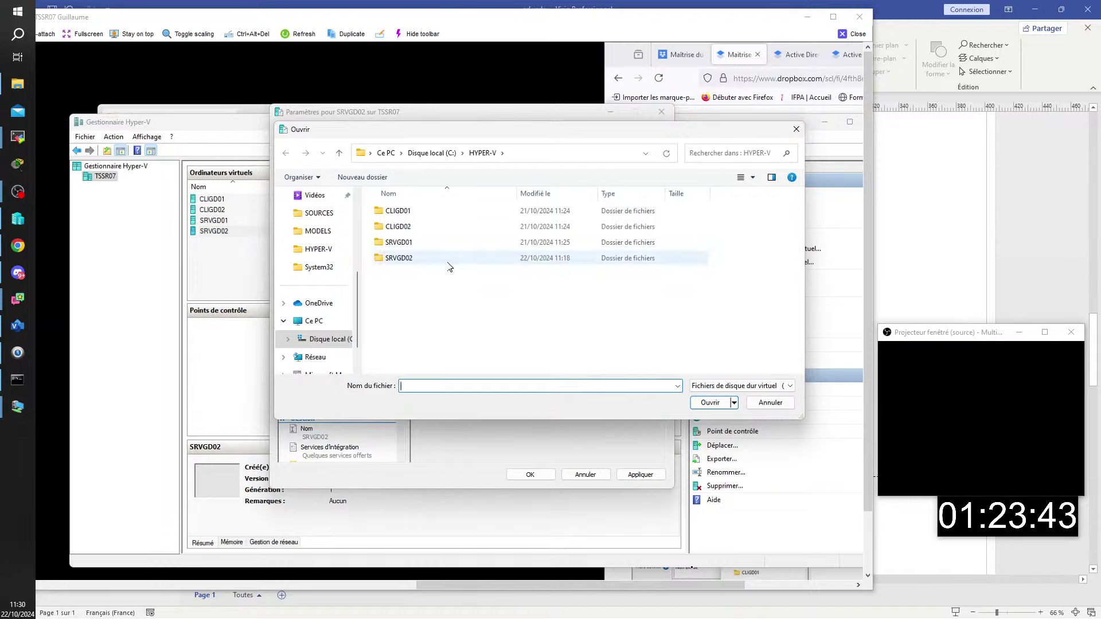
{"action": "double_click", "coordinate": [417, 263]}
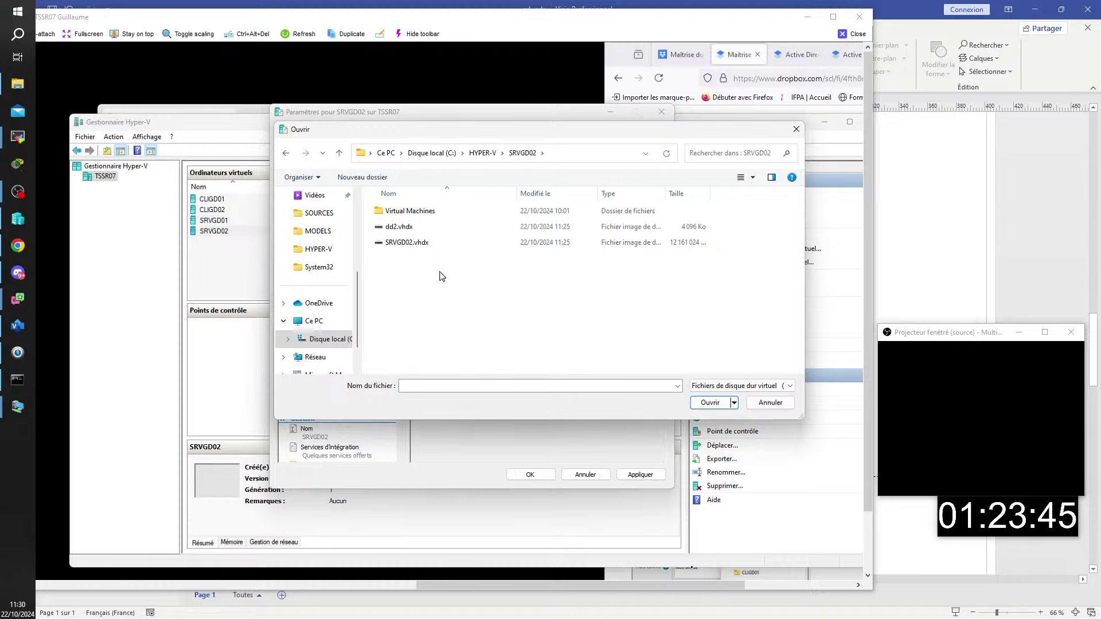
{"action": "left_click", "coordinate": [573, 388]}
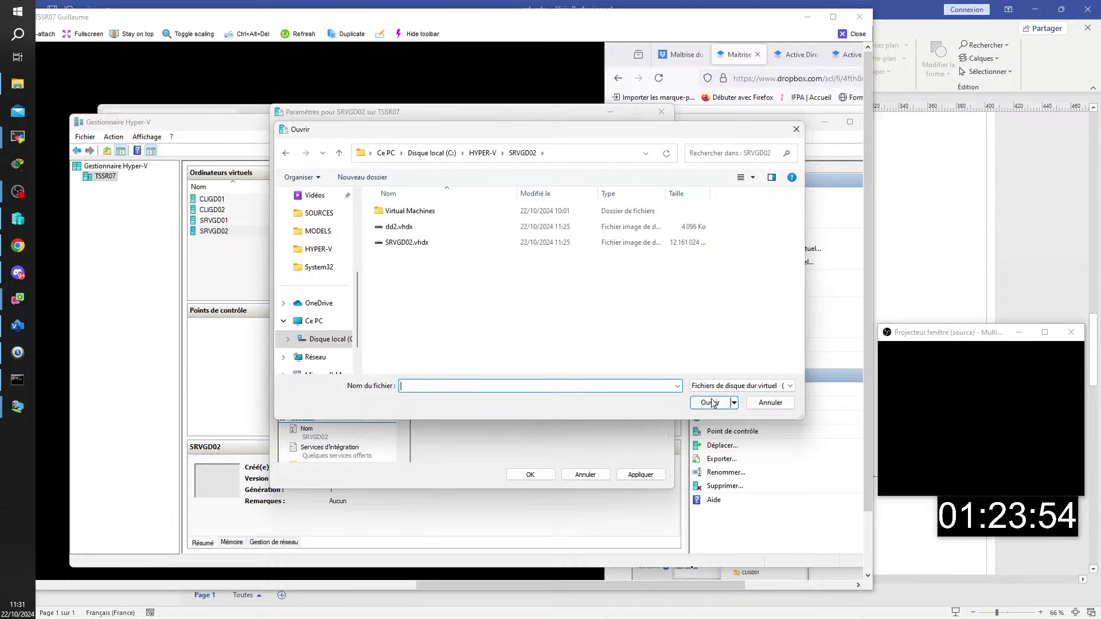
{"action": "left_click", "coordinate": [285, 154]}
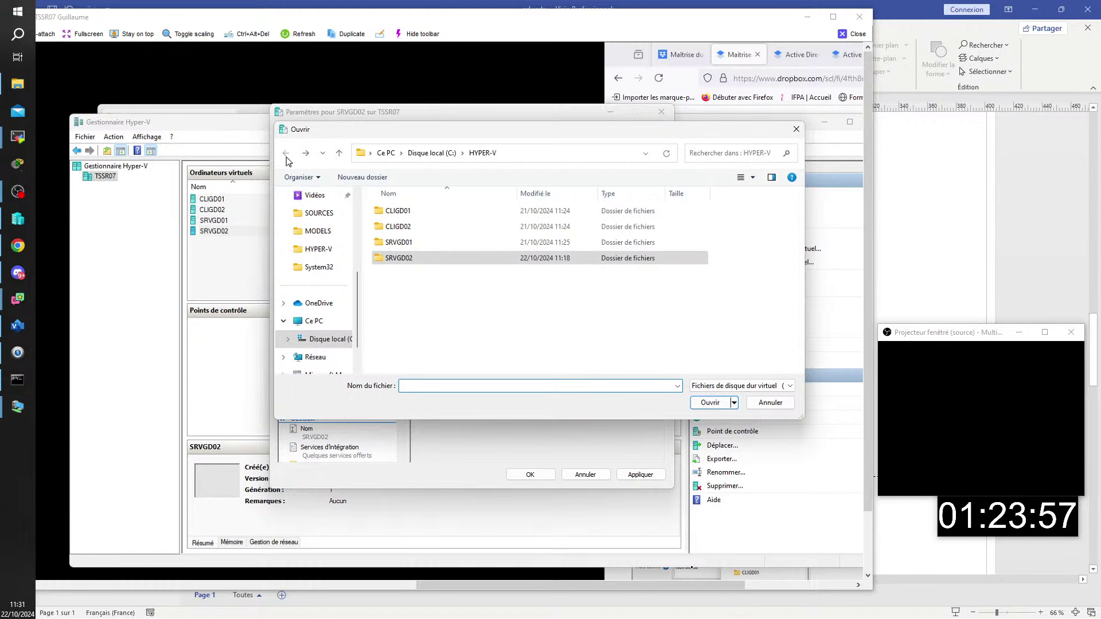
{"action": "left_click", "coordinate": [769, 403]}
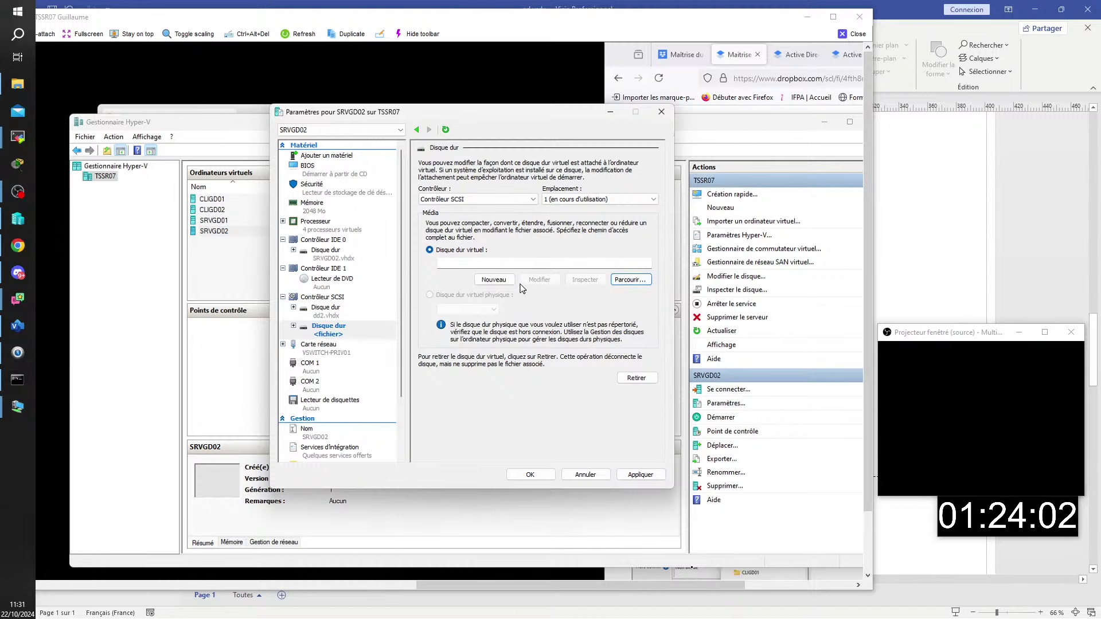
- Start a new virtual hard disk as VHDX with the default type, named dd3
{"action": "left_click", "coordinate": [493, 281]}
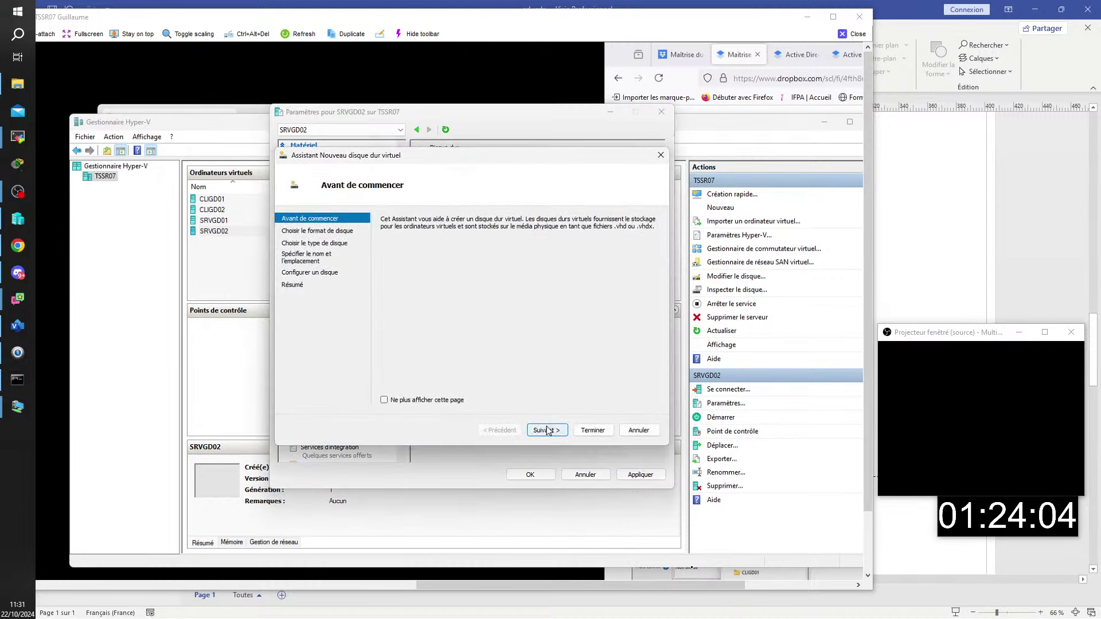
{"action": "left_click", "coordinate": [547, 430]}
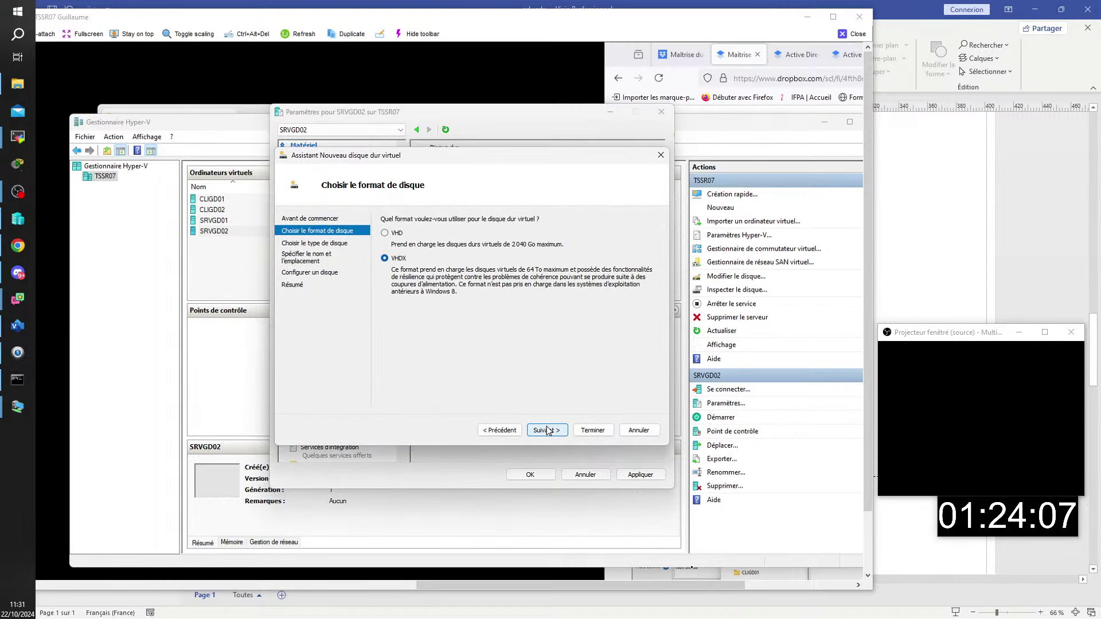
{"action": "left_click", "coordinate": [547, 430]}
{"action": "left_click", "coordinate": [548, 430]}
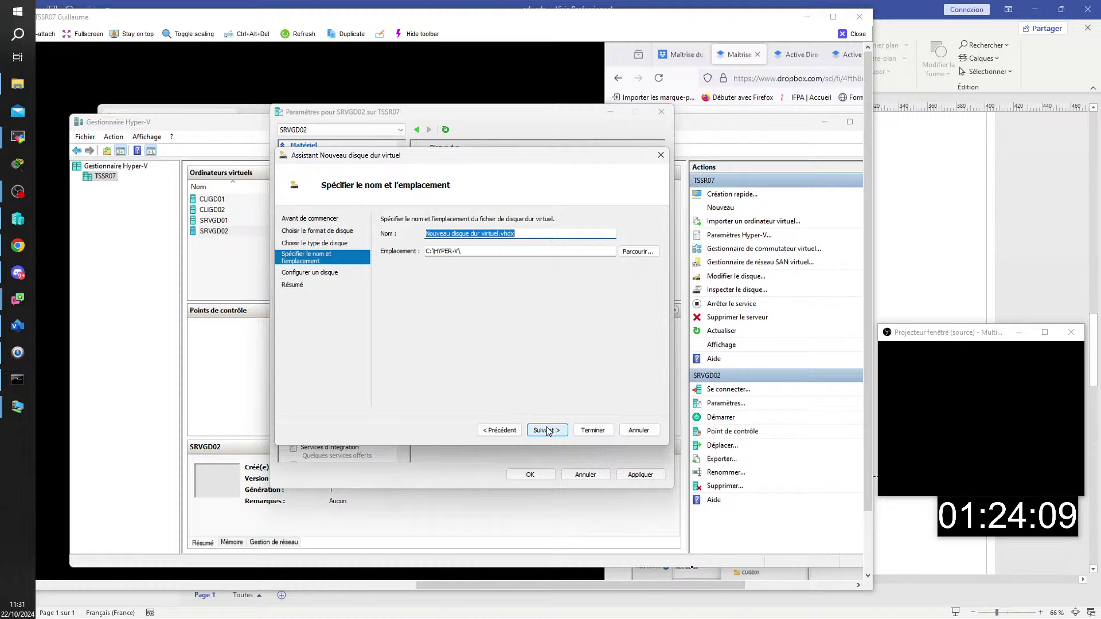
{"action": "left_click", "coordinate": [528, 235]}
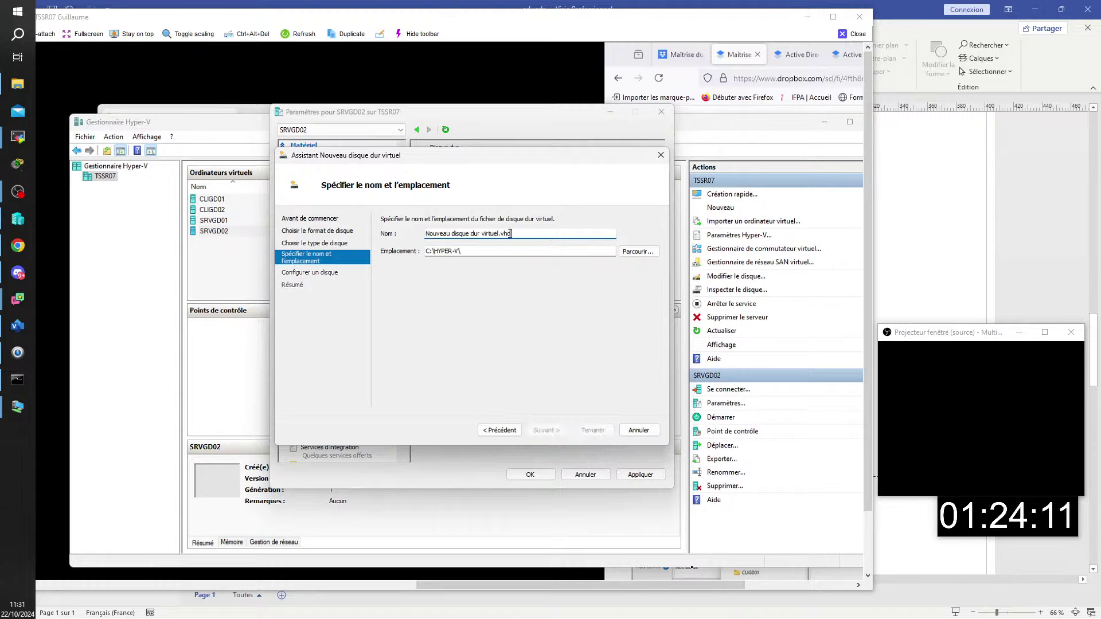
{"action": "key", "text": "BackSpace"}
{"action": "key", "text": "BackSpace"}
{"action": "key", "text": "BackSpace"}
{"action": "key", "text": "BackSpace"}
{"action": "key", "text": "BackSpace"}
{"action": "key", "text": "BackSpace"}
{"action": "key", "text": "BackSpace"}
{"action": "key", "text": "BackSpace"}
{"action": "key", "text": "BackSpace"}
{"action": "key", "text": "BackSpace"}
{"action": "key", "text": "BackSpace"}
{"action": "key", "text": "BackSpace"}
{"action": "key", "text": "BackSpace"}
{"action": "key", "text": "BackSpace"}
{"action": "key", "text": "BackSpace"}
{"action": "key", "text": "BackSpace"}
{"action": "key", "text": "BackSpace"}
{"action": "key", "text": "BackSpace"}
{"action": "key", "text": "BackSpace"}
{"action": "key", "text": "BackSpace"}
{"action": "key", "text": "BackSpace"}
{"action": "key", "text": "BackSpace"}
{"action": "key", "text": "BackSpace"}
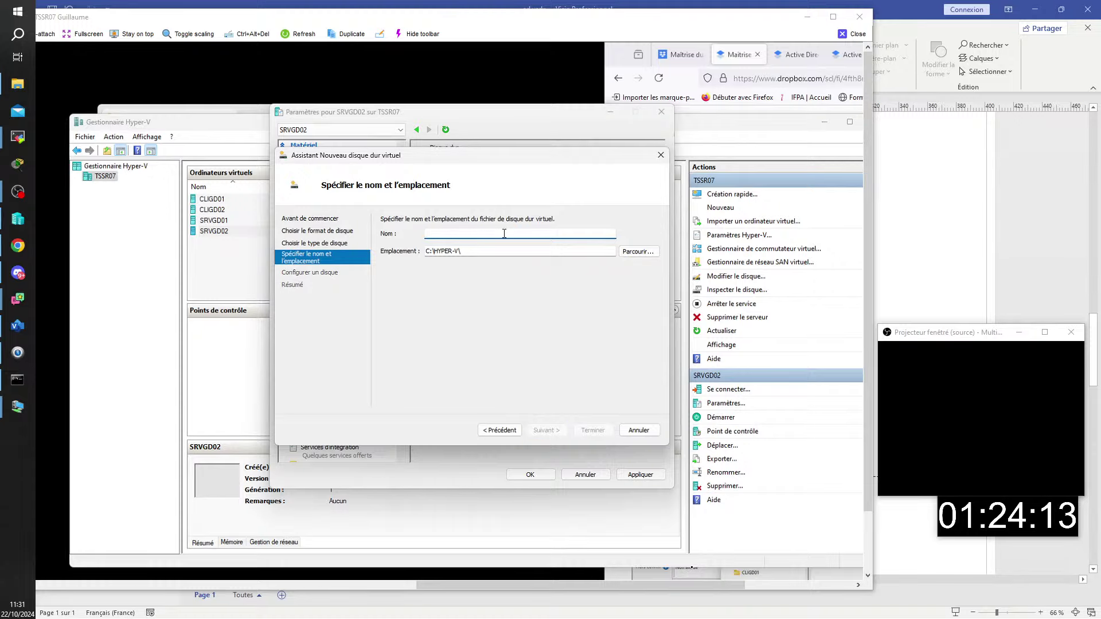
{"action": "type", "text": "dd3"}
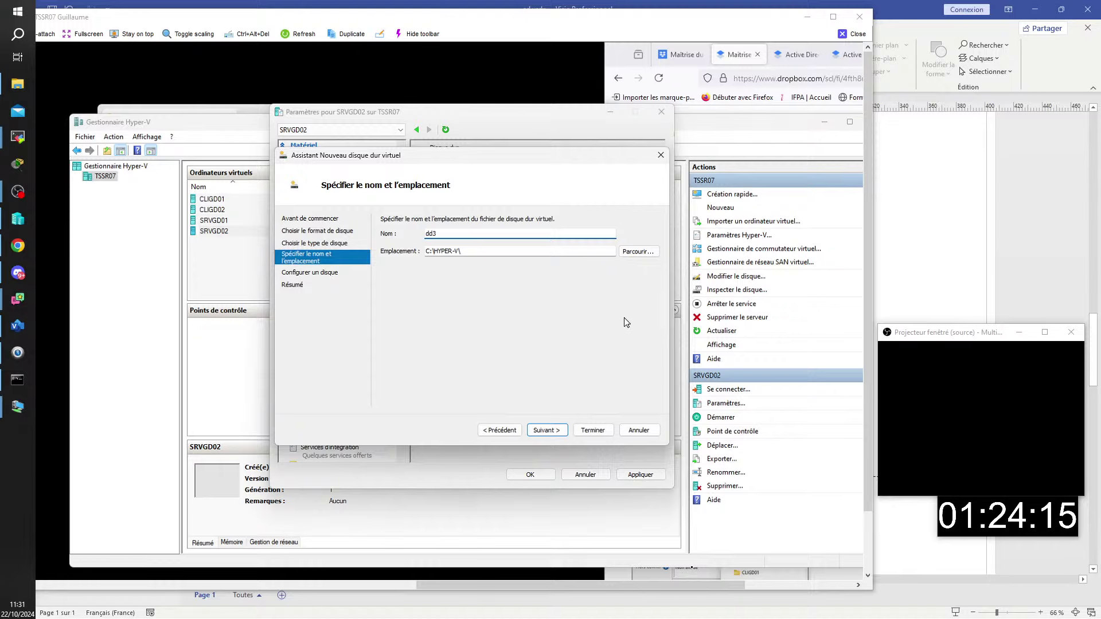
- Store dd3.vhdx in C:\HYPER-V\SRVGD02 and finish creating the disk
{"action": "left_click", "coordinate": [638, 251]}
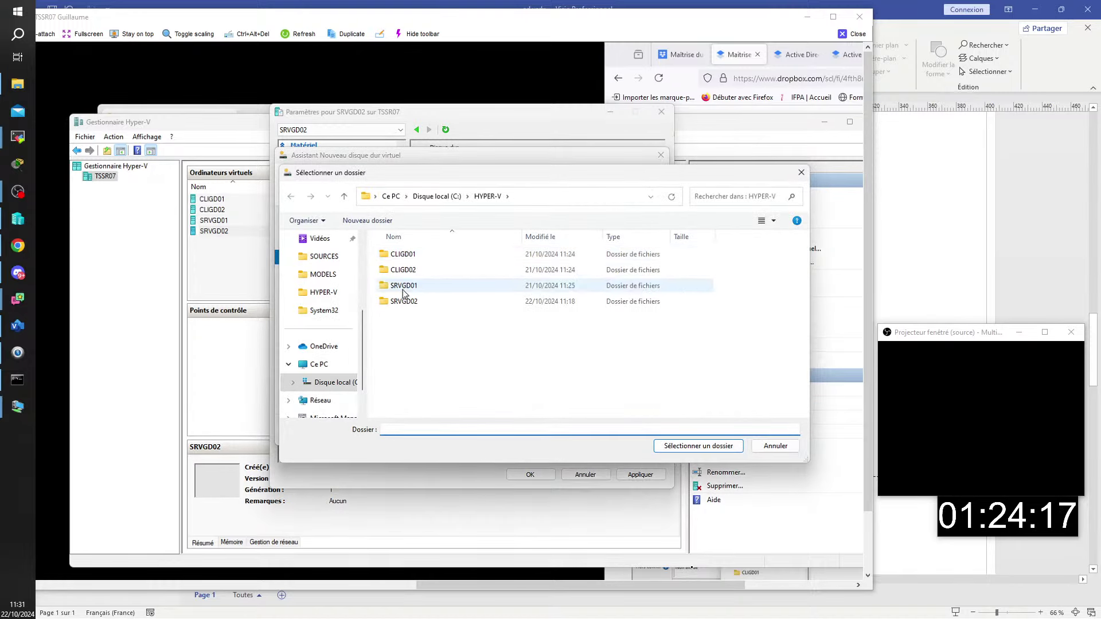
{"action": "double_click", "coordinate": [405, 301]}
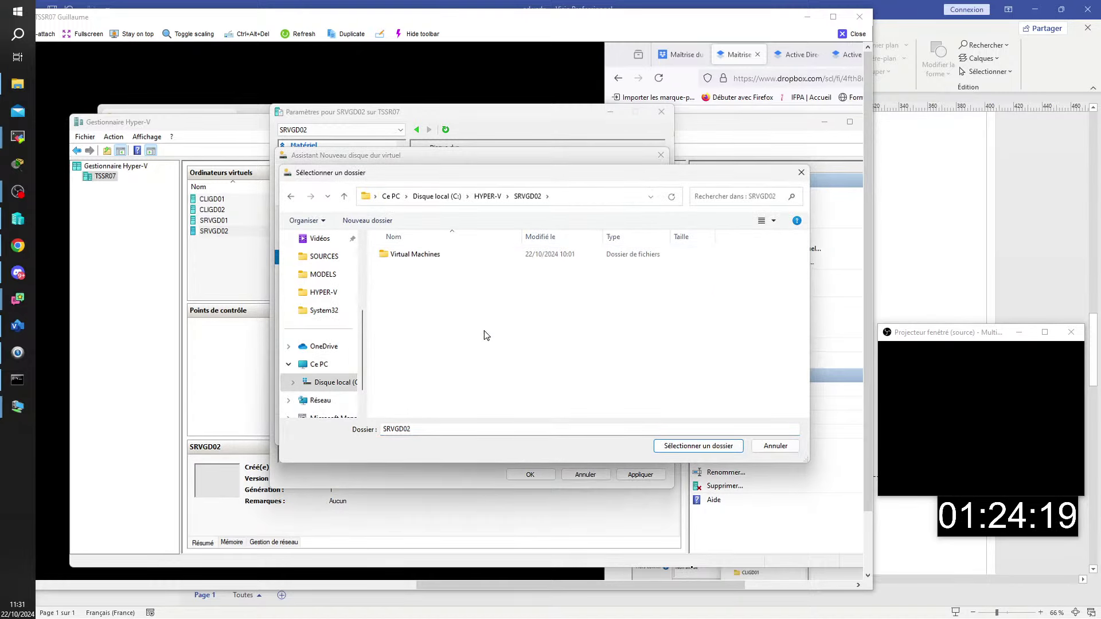
{"action": "left_click", "coordinate": [668, 448]}
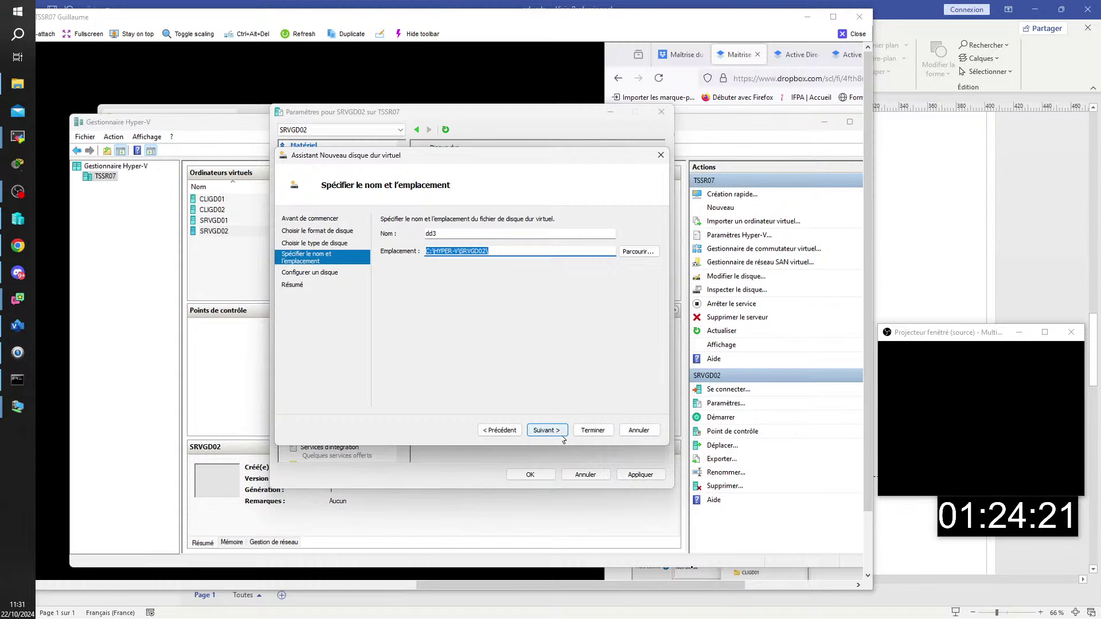
{"action": "left_click", "coordinate": [594, 431]}
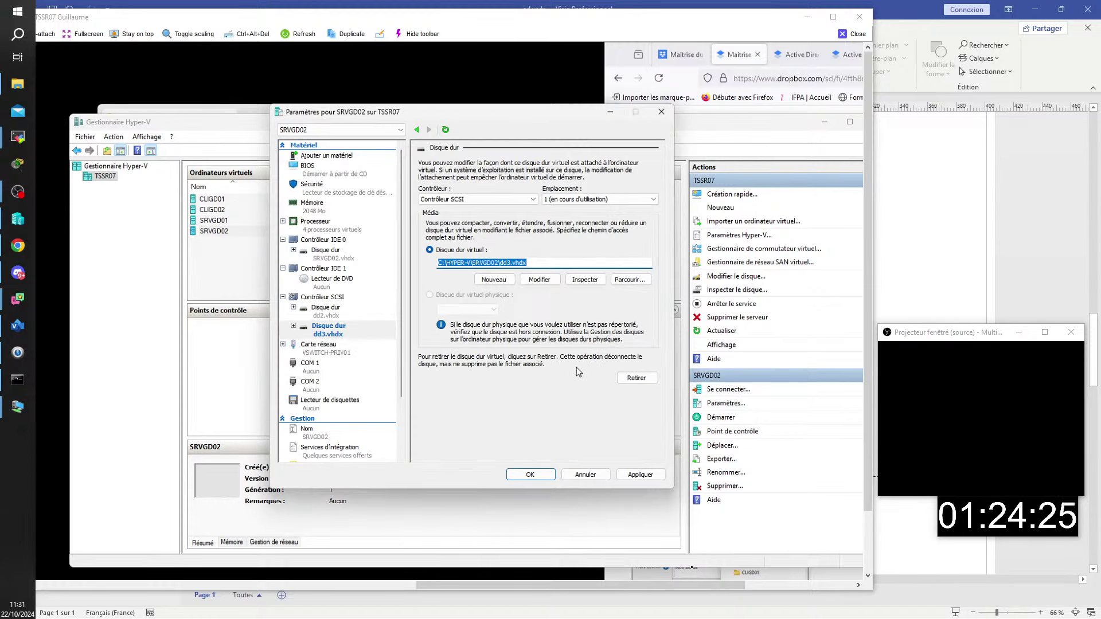
- Add a new SCSI hard drive using a new VHDX disk named dd4
{"action": "left_click", "coordinate": [366, 297]}
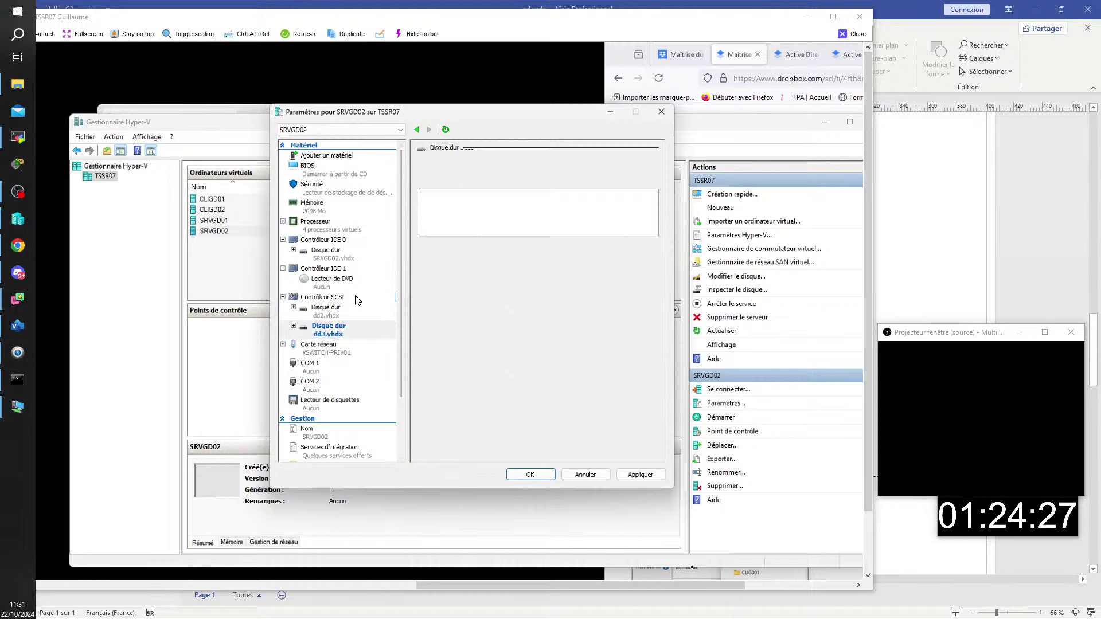
{"action": "left_click", "coordinate": [636, 247]}
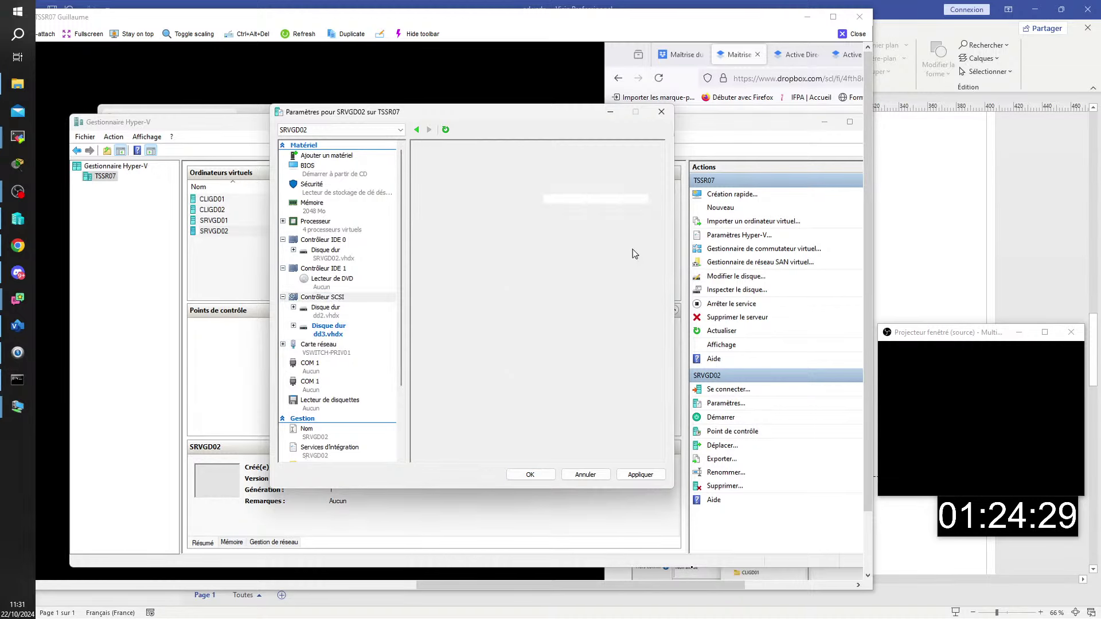
{"action": "left_click", "coordinate": [493, 279]}
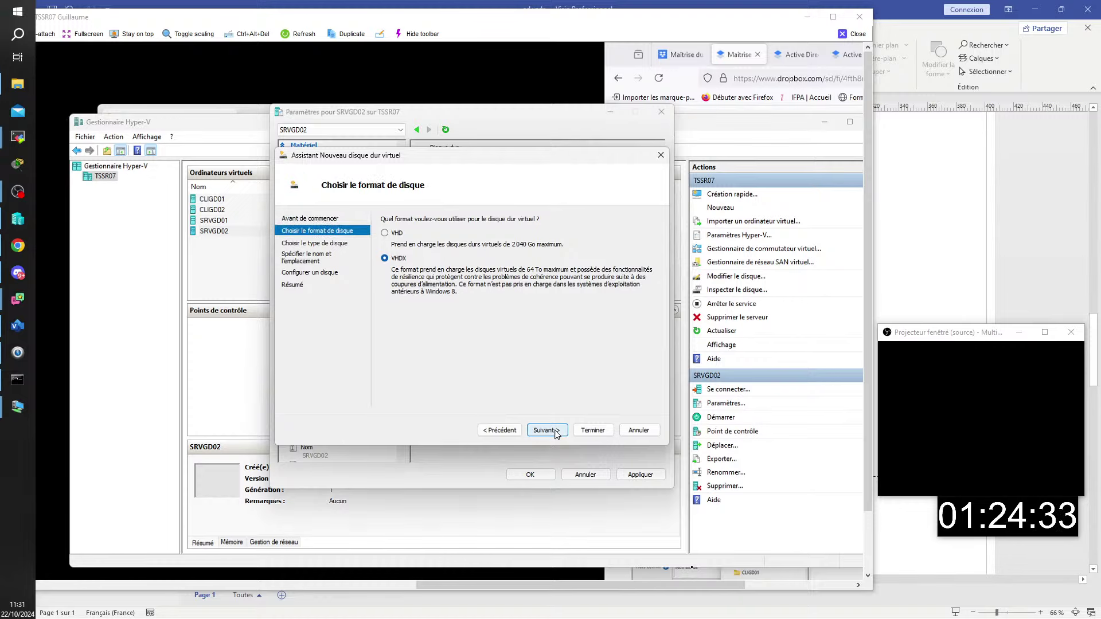
{"action": "left_click", "coordinate": [545, 430]}
{"action": "left_click", "coordinate": [544, 430]}
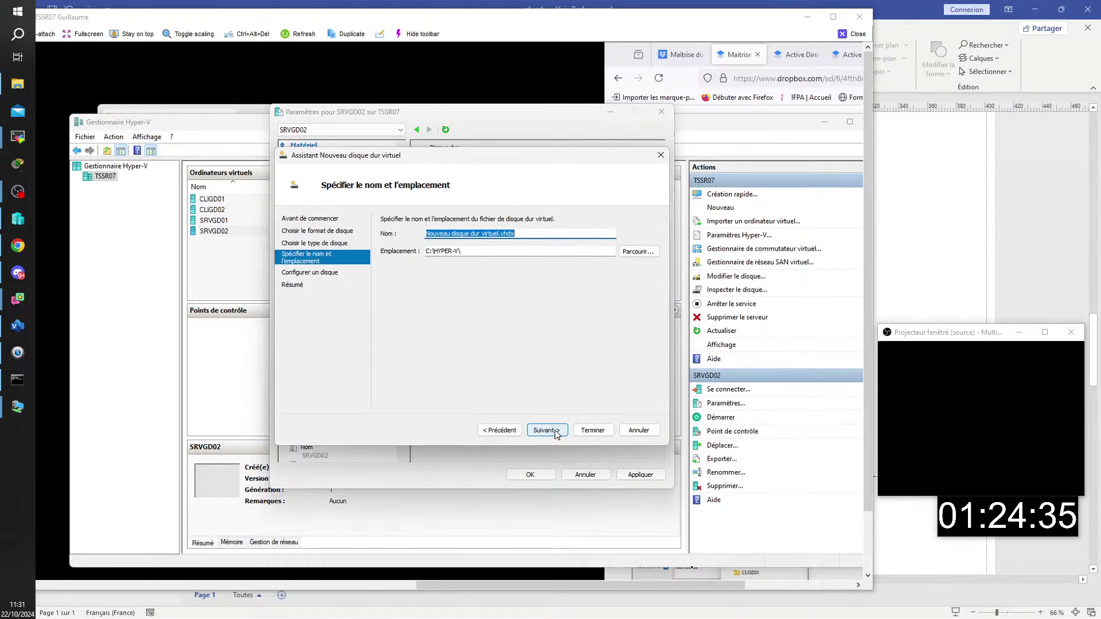
{"action": "key", "text": "BackSpace"}
{"action": "type", "text": "dd4"}
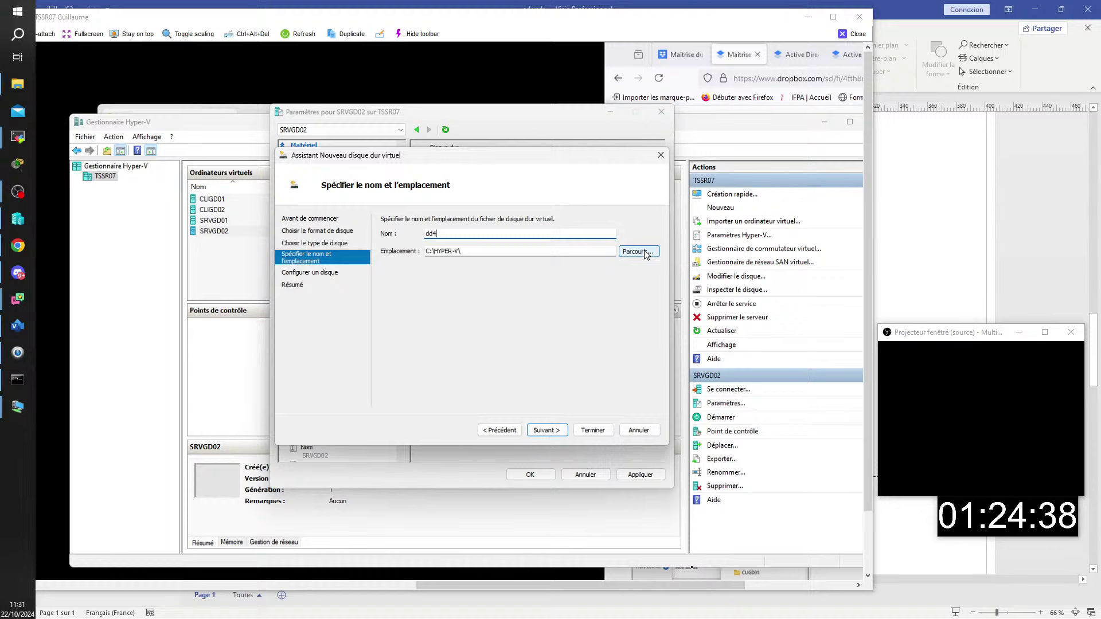
- Store dd4.vhdx in C:\HYPER-V\SRVGD02, finish the wizard, and confirm the settings with OK
{"action": "left_click", "coordinate": [638, 252]}
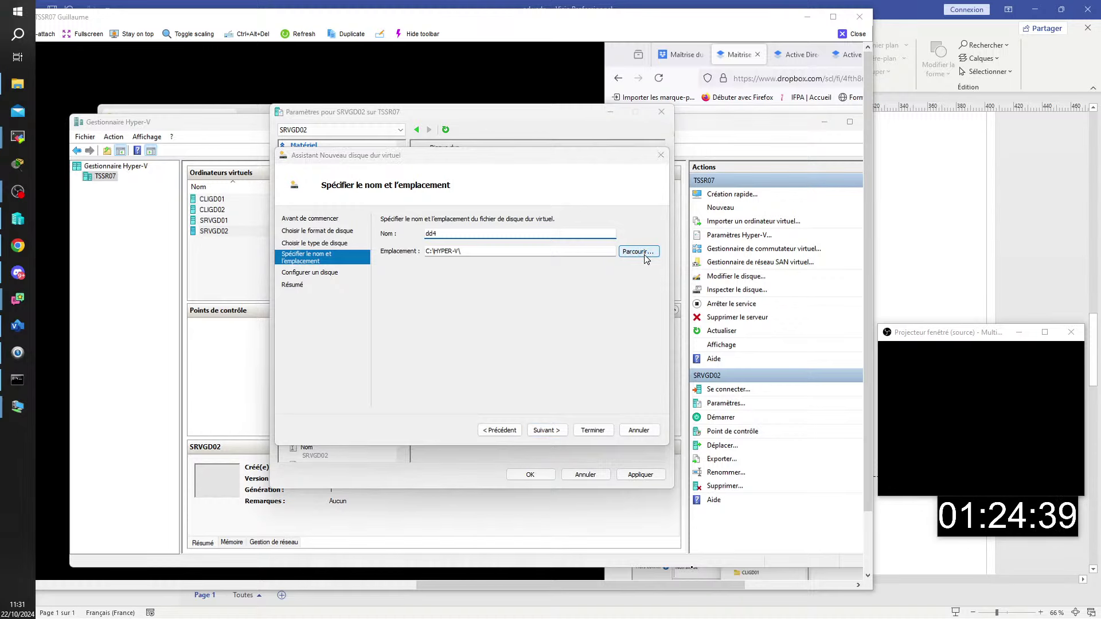
{"action": "double_click", "coordinate": [431, 304]}
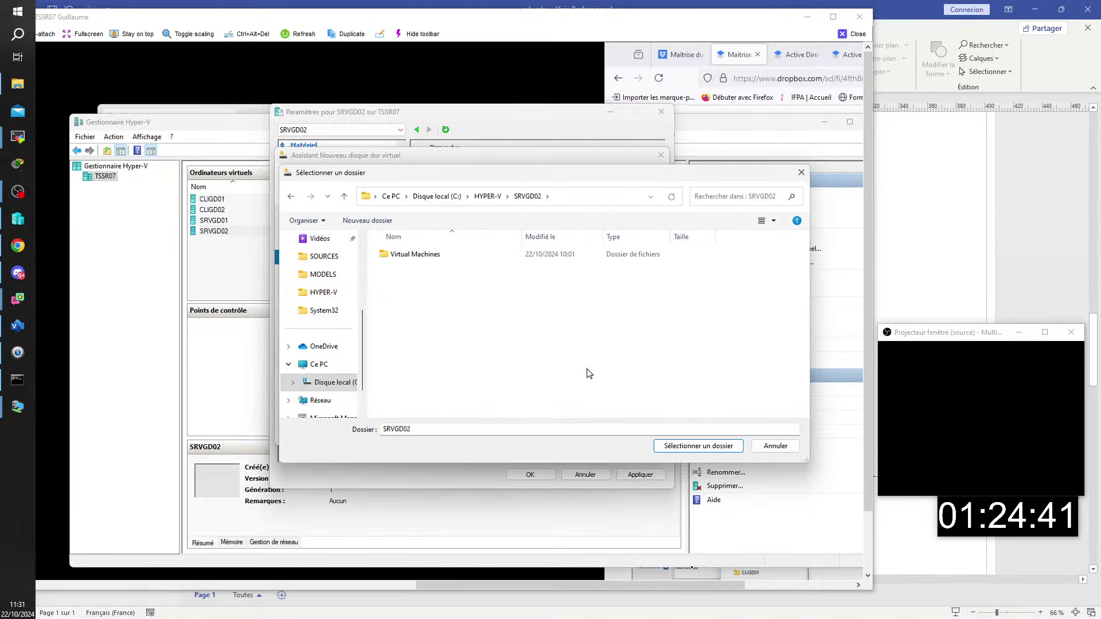
{"action": "left_click", "coordinate": [698, 446]}
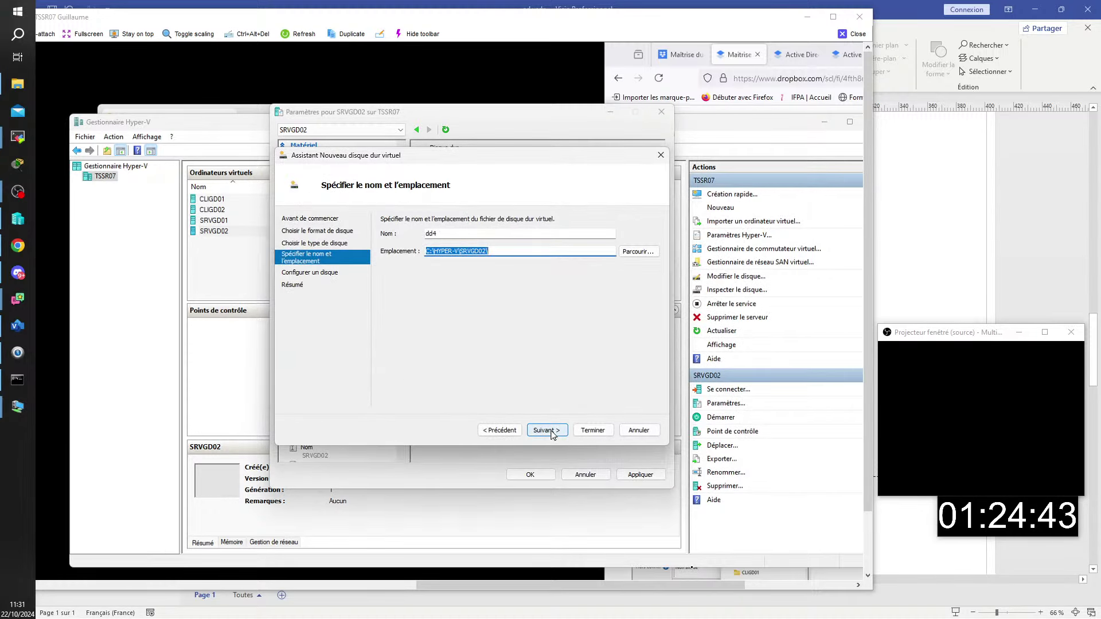
{"action": "left_click", "coordinate": [594, 431]}
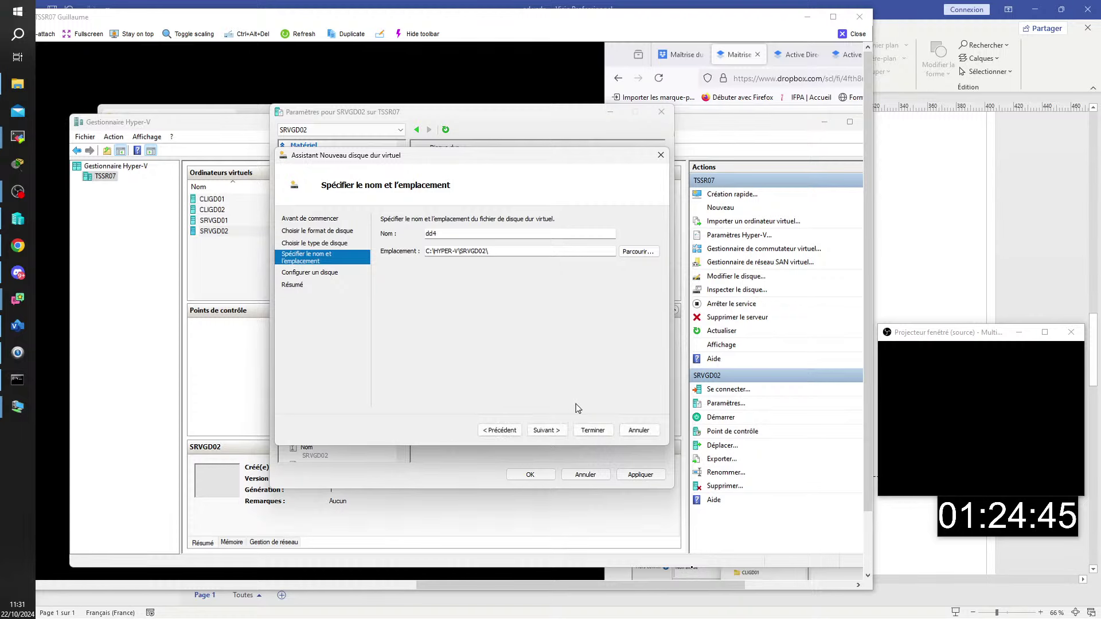
{"action": "left_click", "coordinate": [531, 475]}
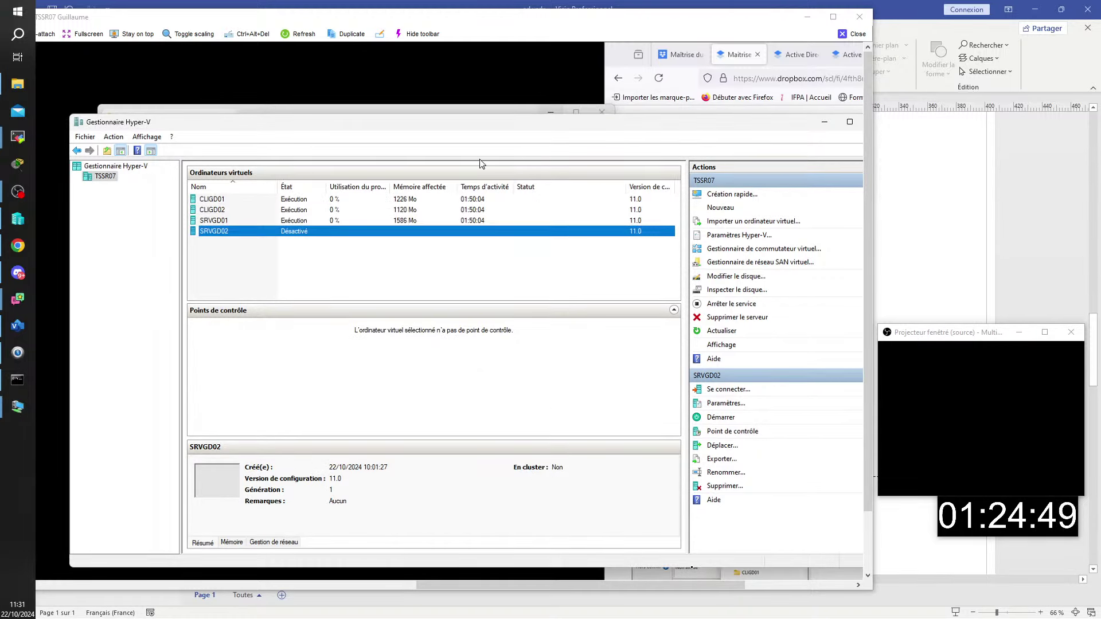
- Connect to SRVGD02, start it, and dismiss the display configuration prompt
{"action": "left_click_drag", "start_coordinate": [448, 116], "coordinate": [490, 141]}
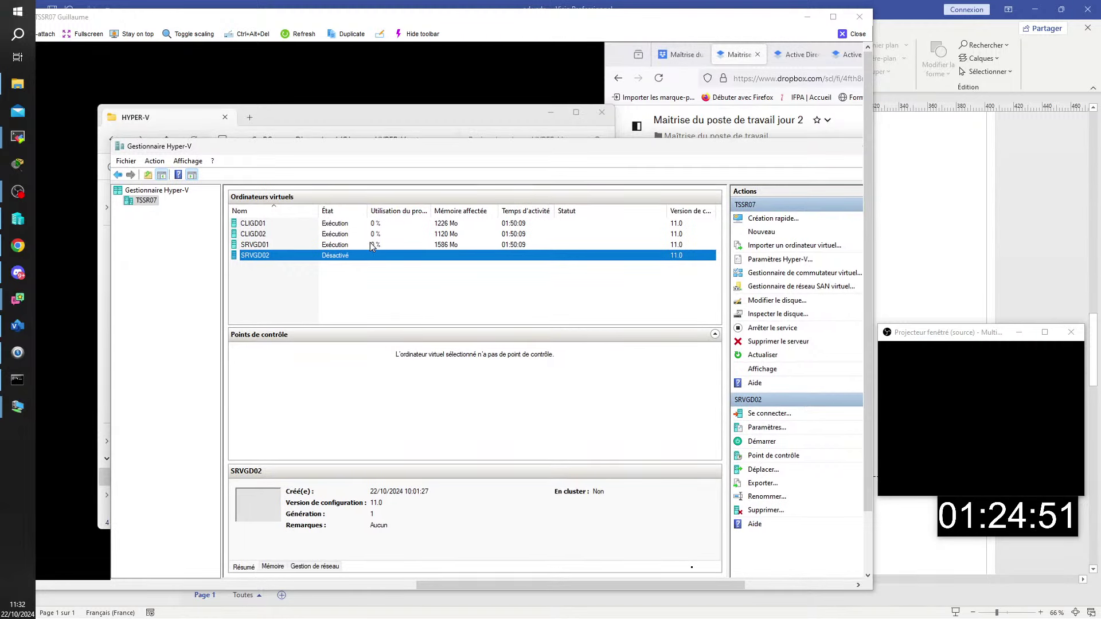
{"action": "double_click", "coordinate": [355, 256]}
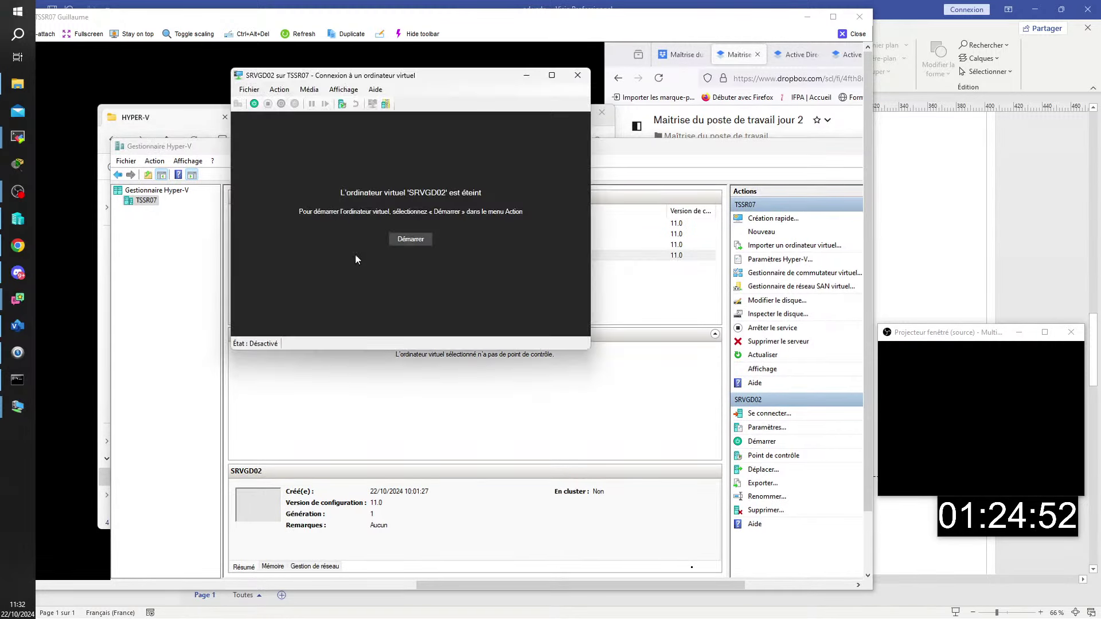
{"action": "left_click", "coordinate": [405, 239]}
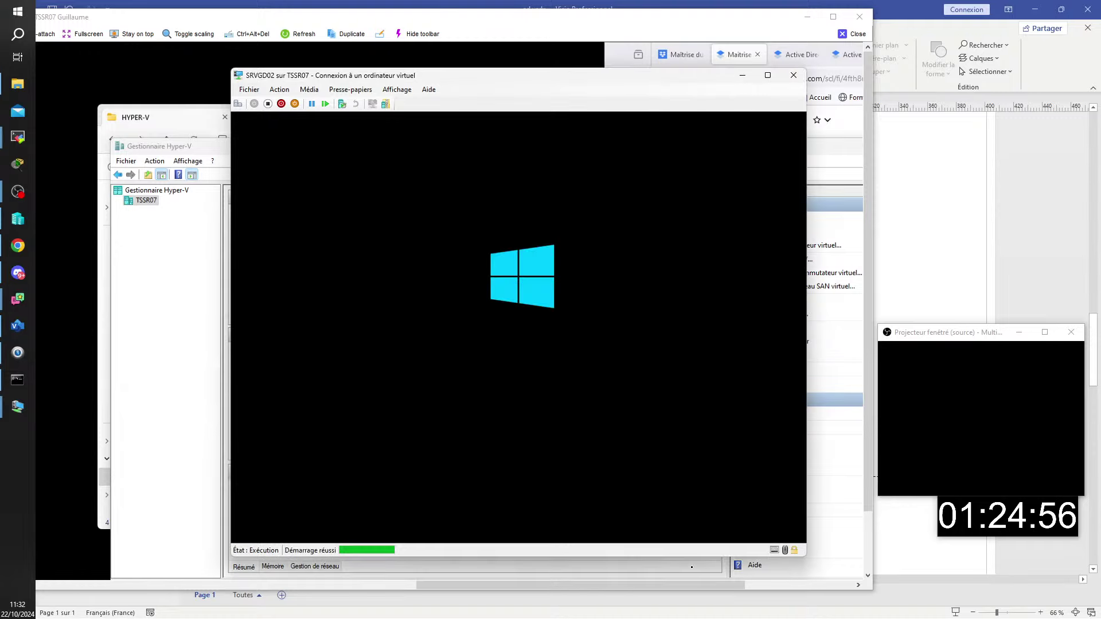
{"action": "left_click_drag", "start_coordinate": [494, 76], "coordinate": [397, 75]}
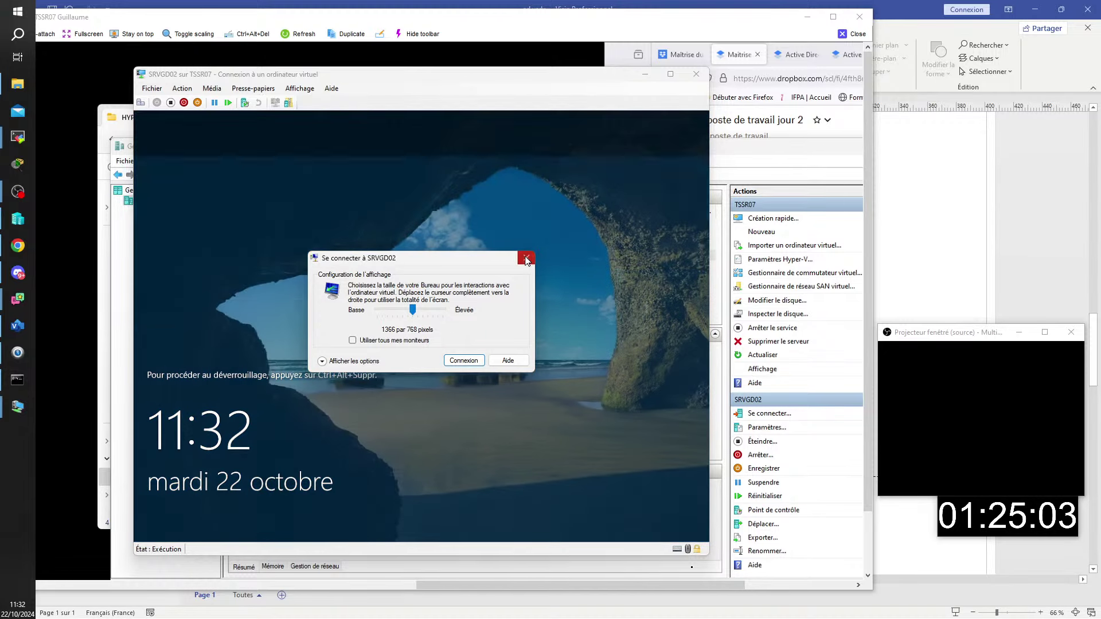
{"action": "left_click", "coordinate": [525, 260]}
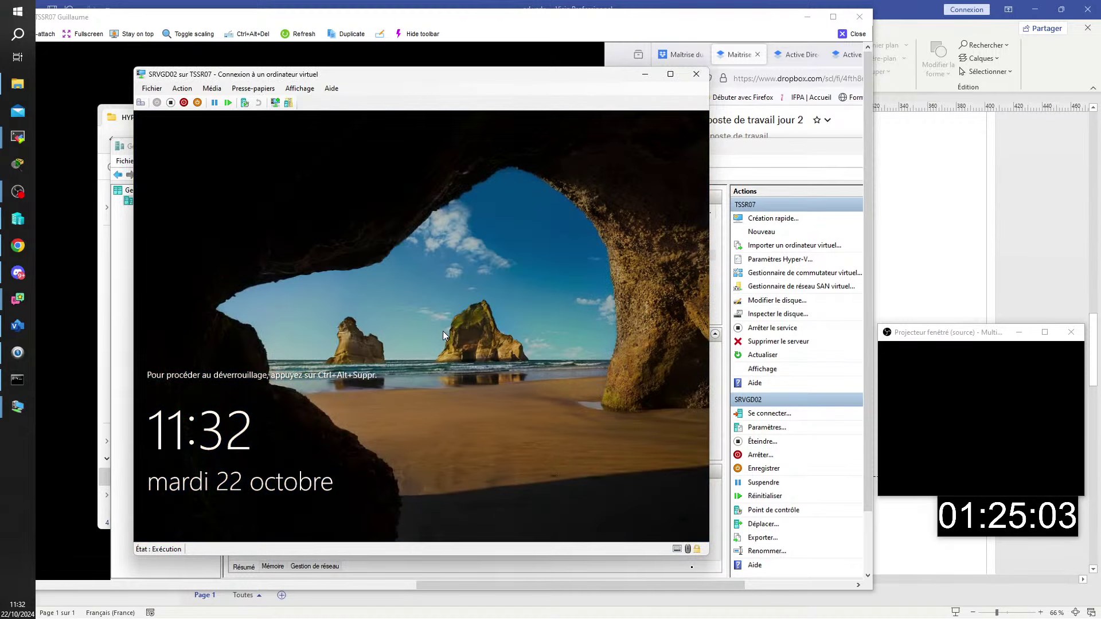
- Sign in to SRVGD02 as the domain administrator with the account password
{"action": "left_click", "coordinate": [157, 103]}
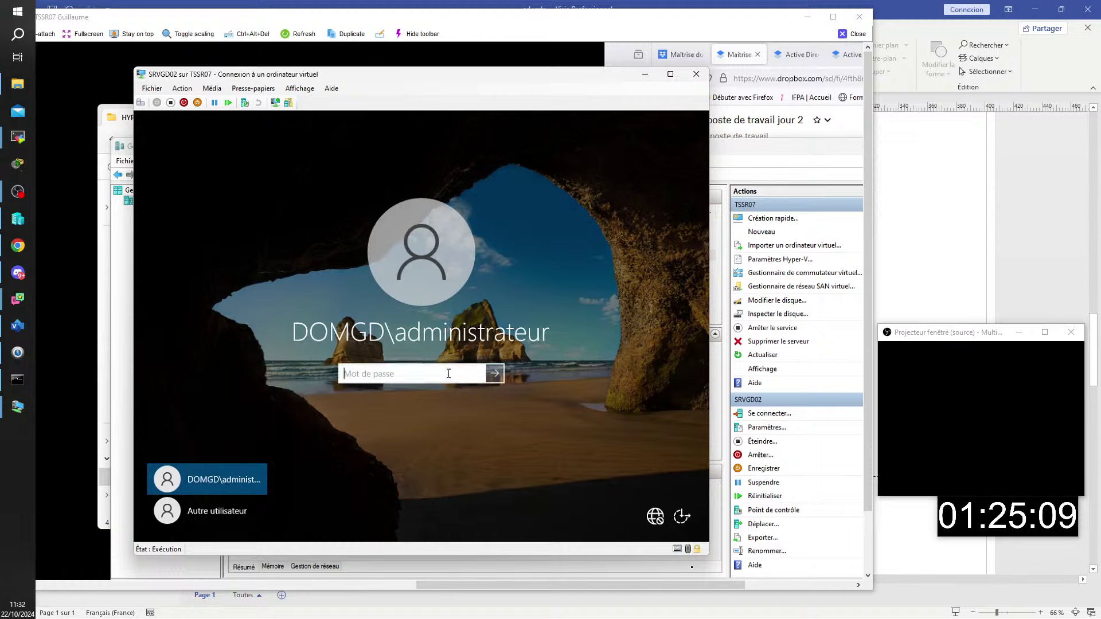
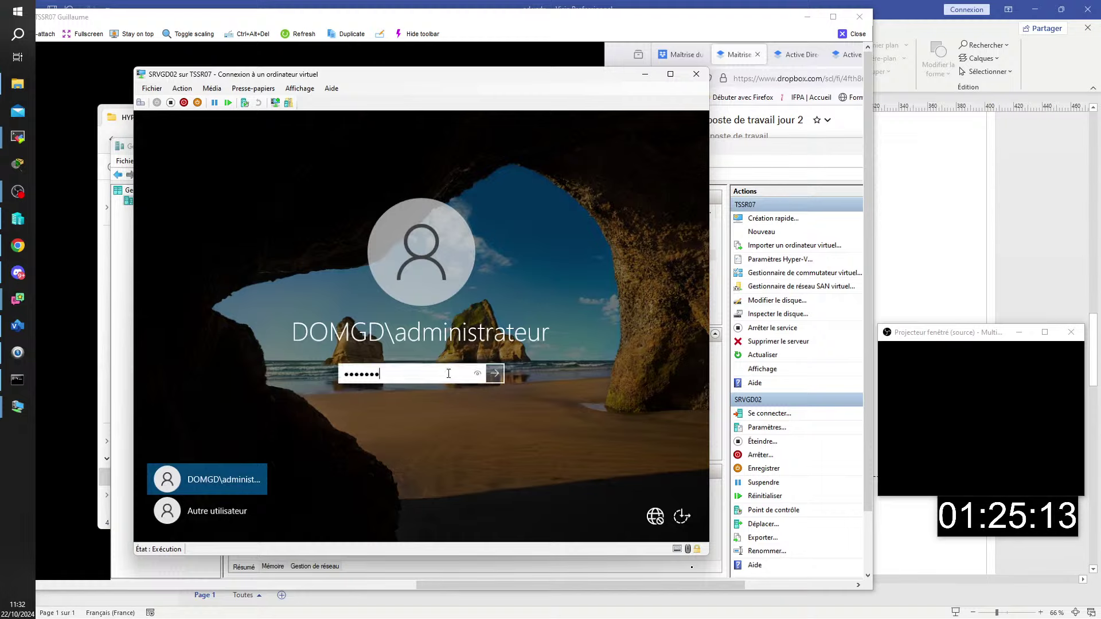
{"action": "left_click_drag", "start_coordinate": [480, 376], "coordinate": [481, 376]}
{"action": "left_click", "coordinate": [494, 374]}
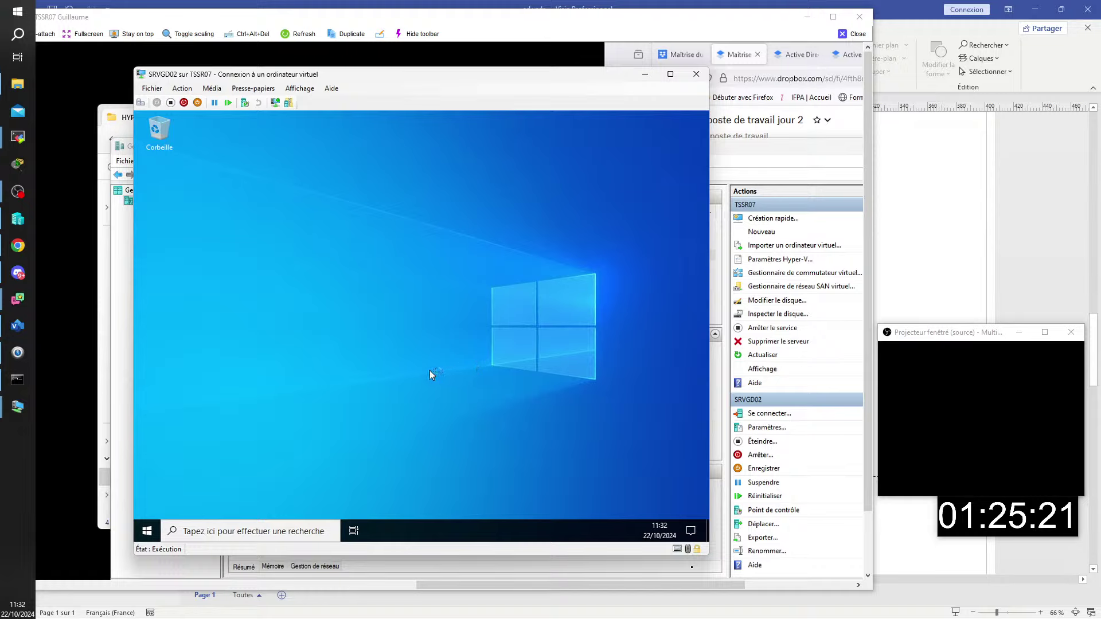
- Cancel the unexpected shutdown report and minimize Server Manager inside the VM
{"action": "right_click", "coordinate": [153, 528]}
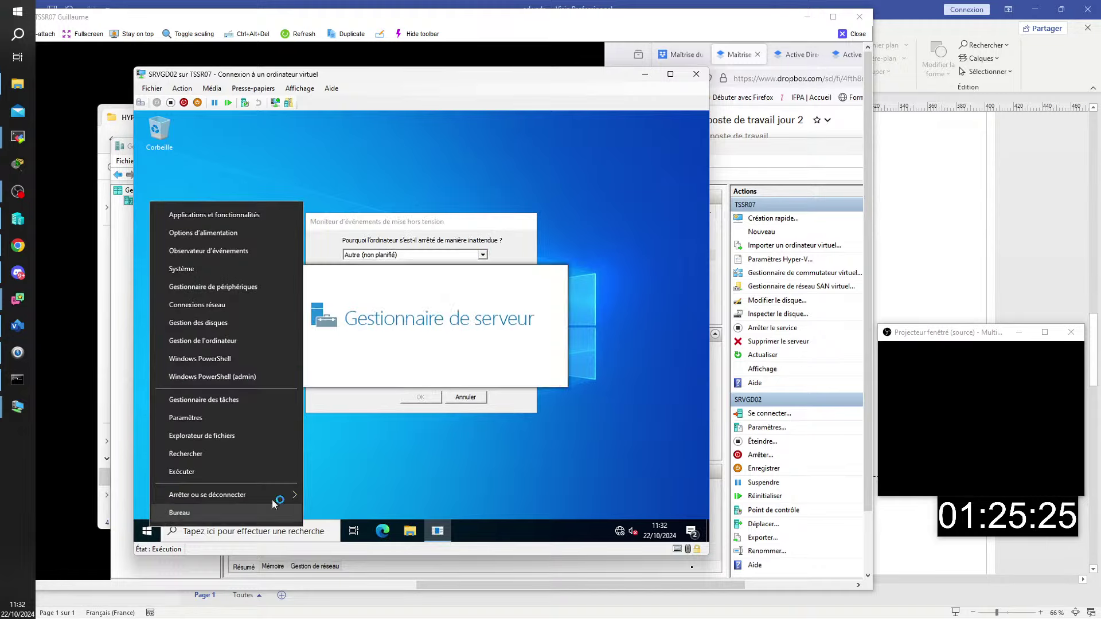
{"action": "left_click", "coordinate": [473, 397]}
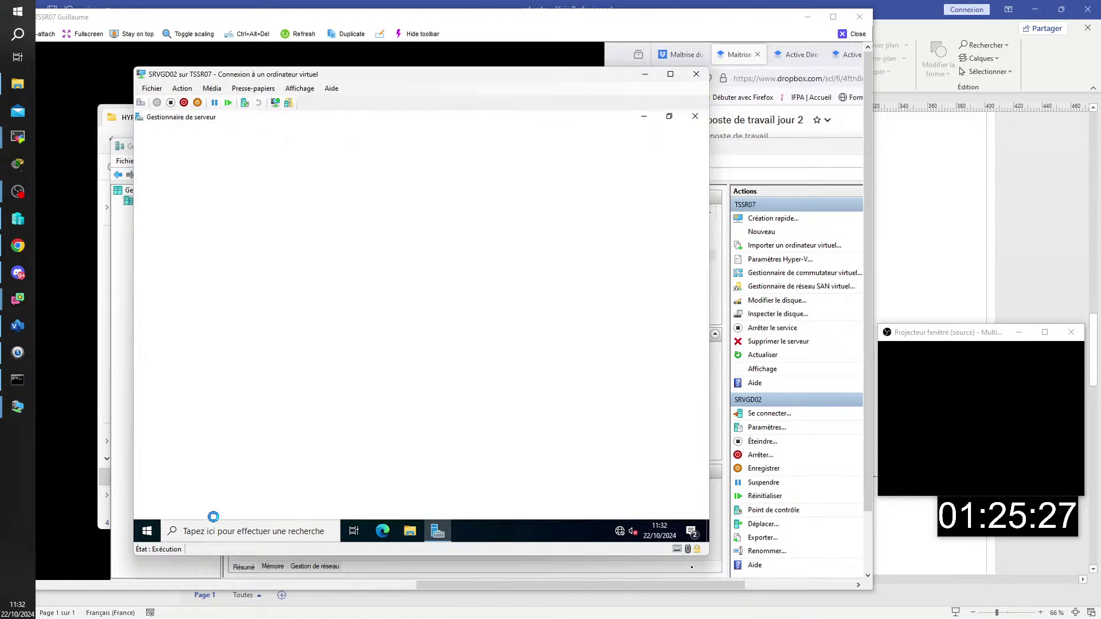
{"action": "left_click", "coordinate": [643, 117]}
- Open Disk Management maximized, showing Disks 1–3 offline with 127 Go unallocated
{"action": "right_click", "coordinate": [149, 531]}
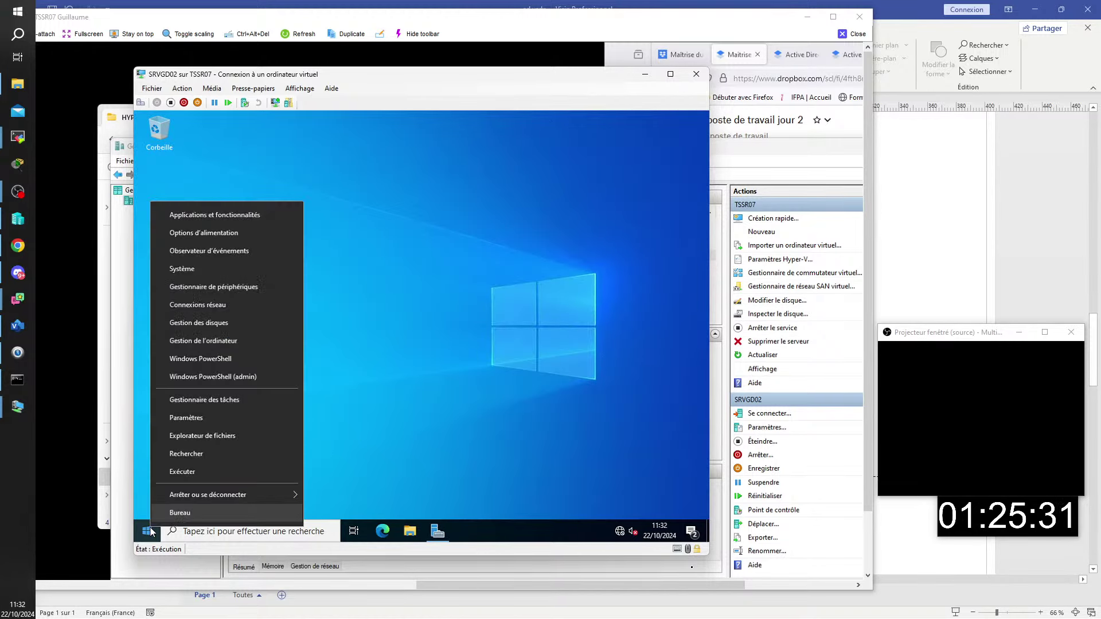
{"action": "left_click", "coordinate": [229, 325]}
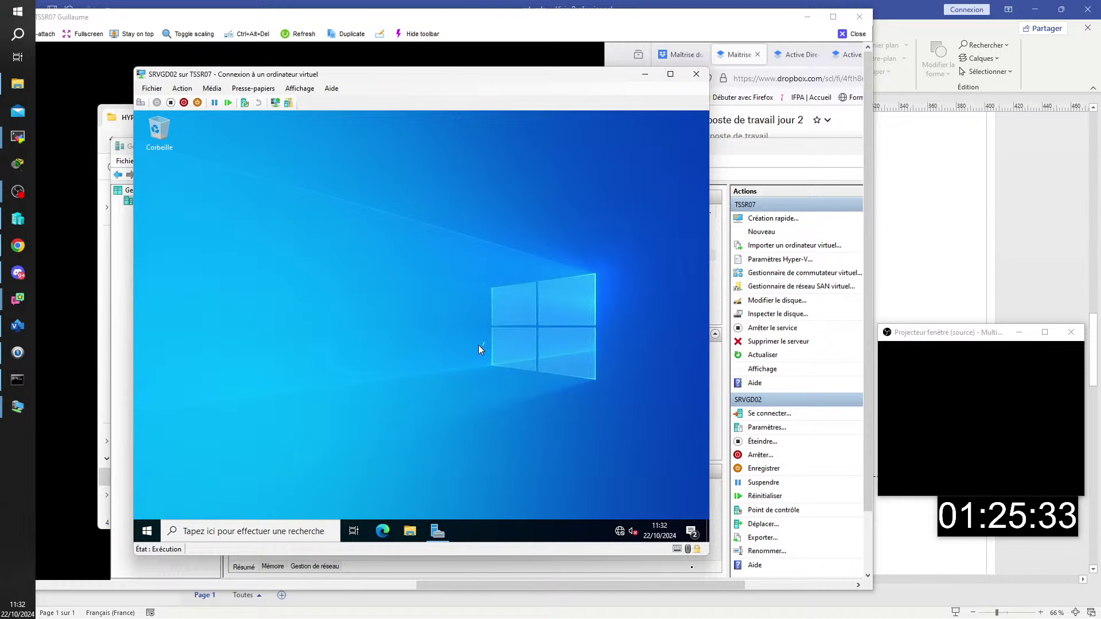
{"action": "left_click", "coordinate": [594, 173]}
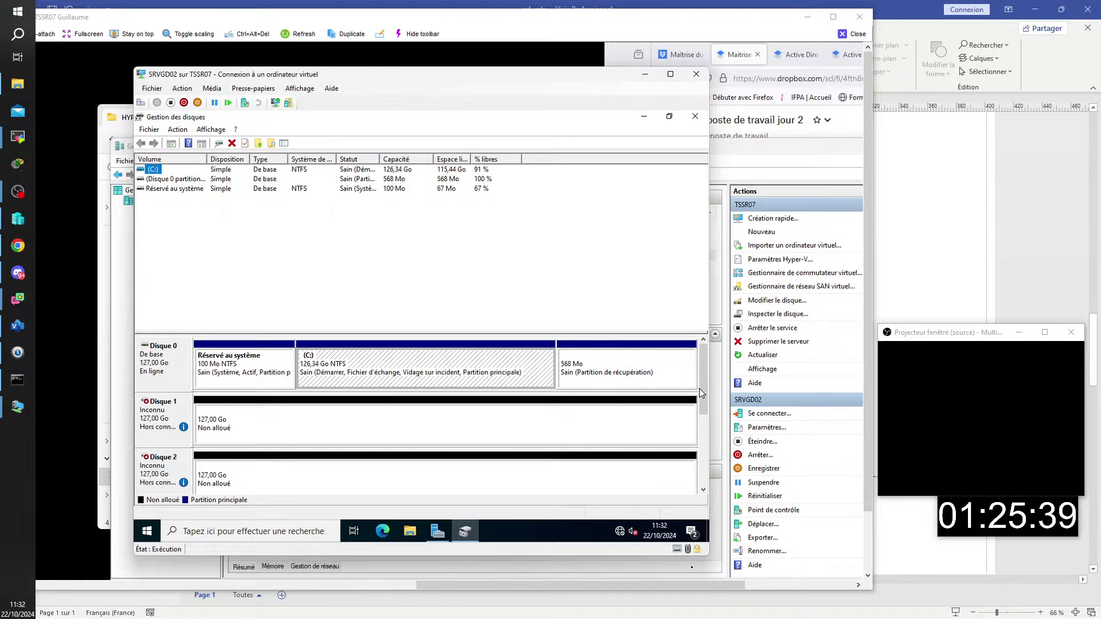
{"action": "mouse_move", "coordinate": [701, 395]}
{"action": "left_mouse_down"}
{"action": "mouse_move", "coordinate": [703, 425]}
{"action": "mouse_move", "coordinate": [703, 380]}
{"action": "left_mouse_up"}
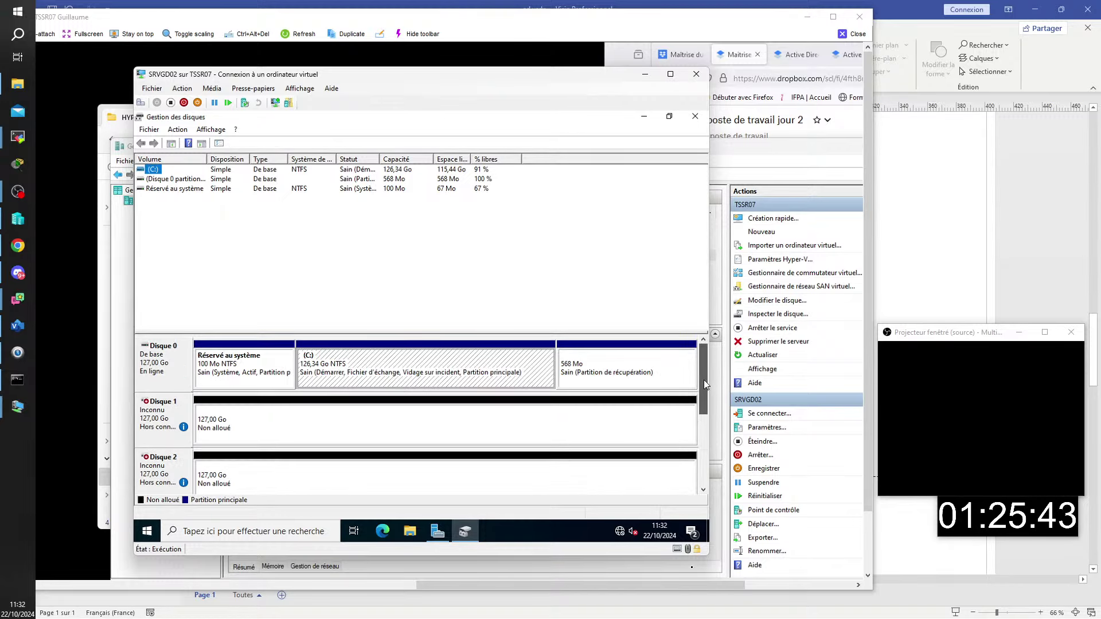
{"action": "left_click_drag", "start_coordinate": [557, 83], "coordinate": [500, 78]}
{"action": "left_click_drag", "start_coordinate": [760, 156], "coordinate": [590, 161]}
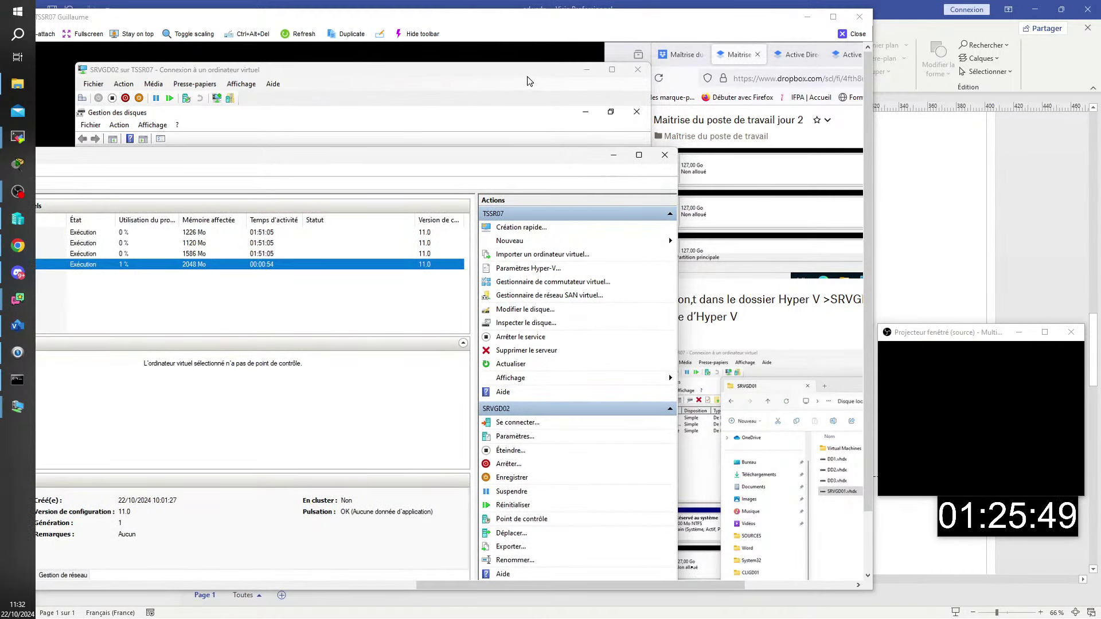
- Scroll through the Dropbox notes on Hyper-V disk locations, then close the remote session viewer
{"action": "left_click", "coordinate": [590, 134]}
{"action": "scroll", "coordinate": [820, 369], "scroll_direction": "down", "scroll_amount": 4}
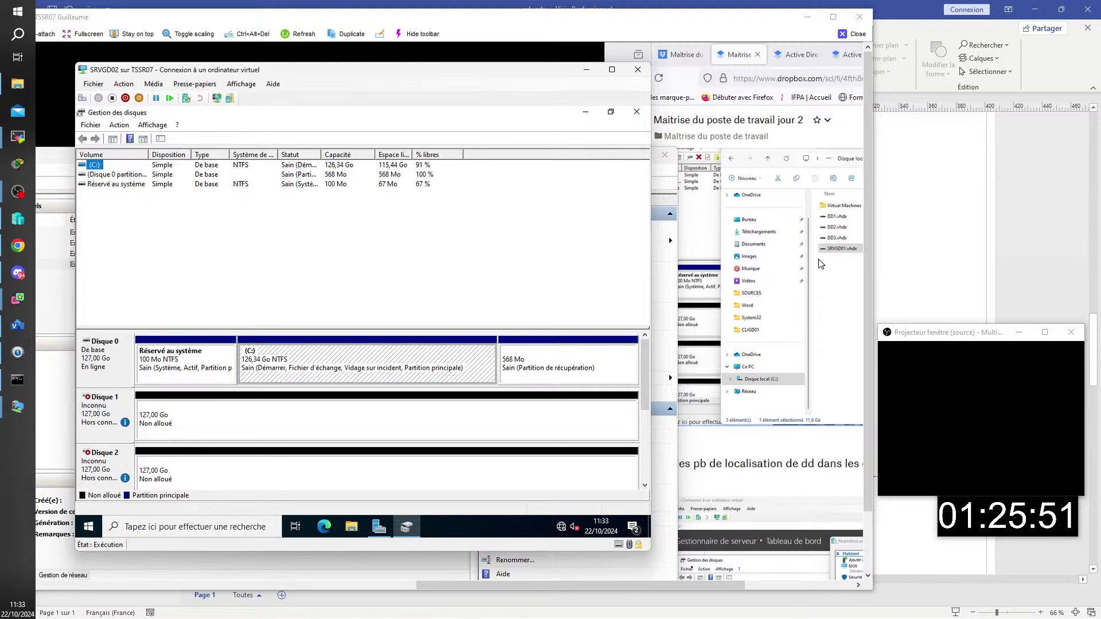
{"action": "left_click", "coordinate": [738, 60]}
{"action": "scroll", "coordinate": [776, 372], "scroll_direction": "down", "scroll_amount": 4}
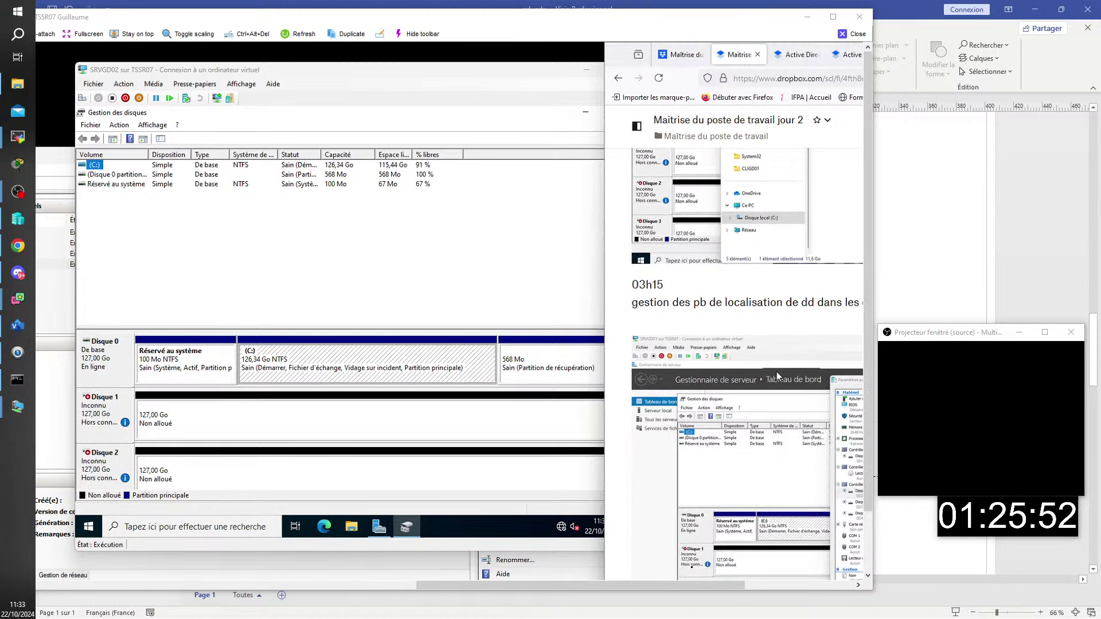
{"action": "scroll", "coordinate": [776, 372], "scroll_direction": "down", "scroll_amount": 1}
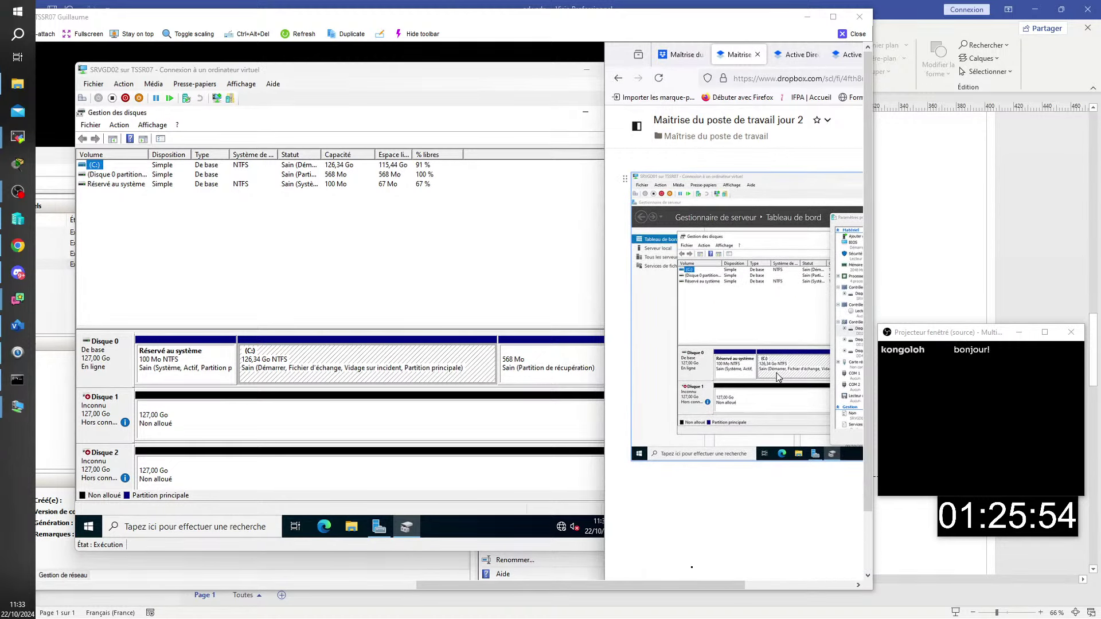
{"action": "scroll", "coordinate": [776, 372], "scroll_direction": "up", "scroll_amount": 4}
{"action": "scroll", "coordinate": [777, 372], "scroll_direction": "up", "scroll_amount": 3}
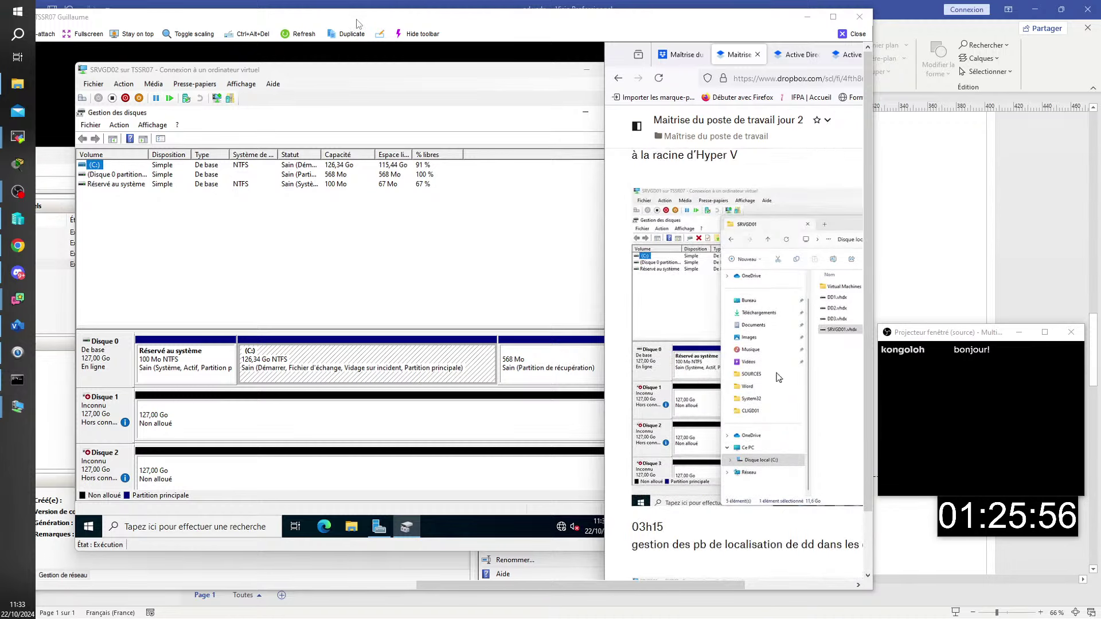
{"action": "left_click", "coordinate": [852, 36]}
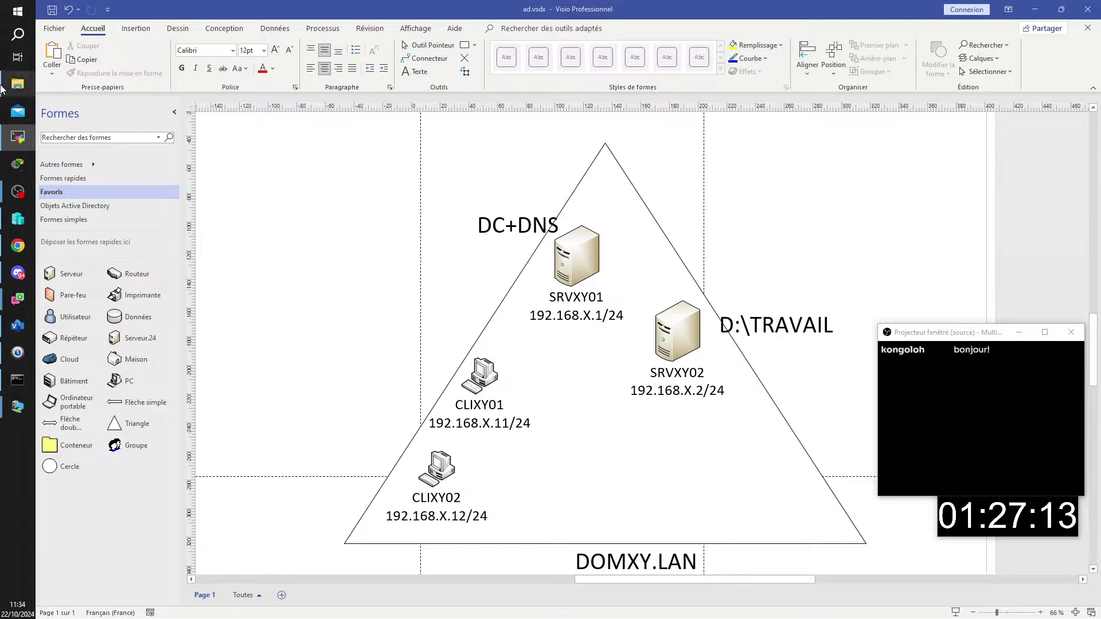
{"action": "mouse_move", "coordinate": [1, 87]}
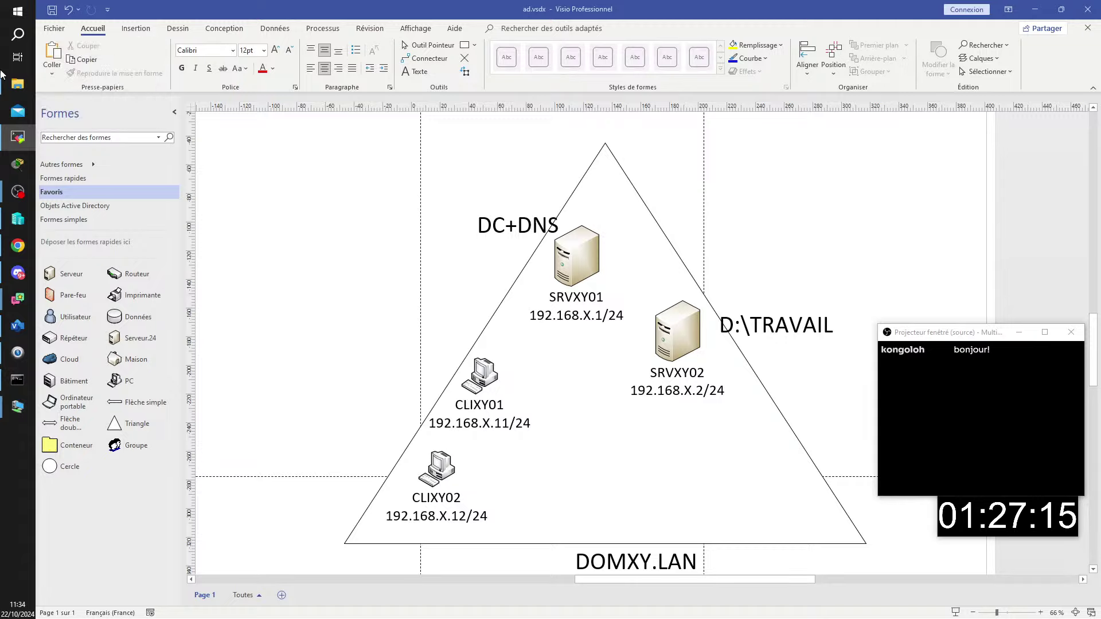
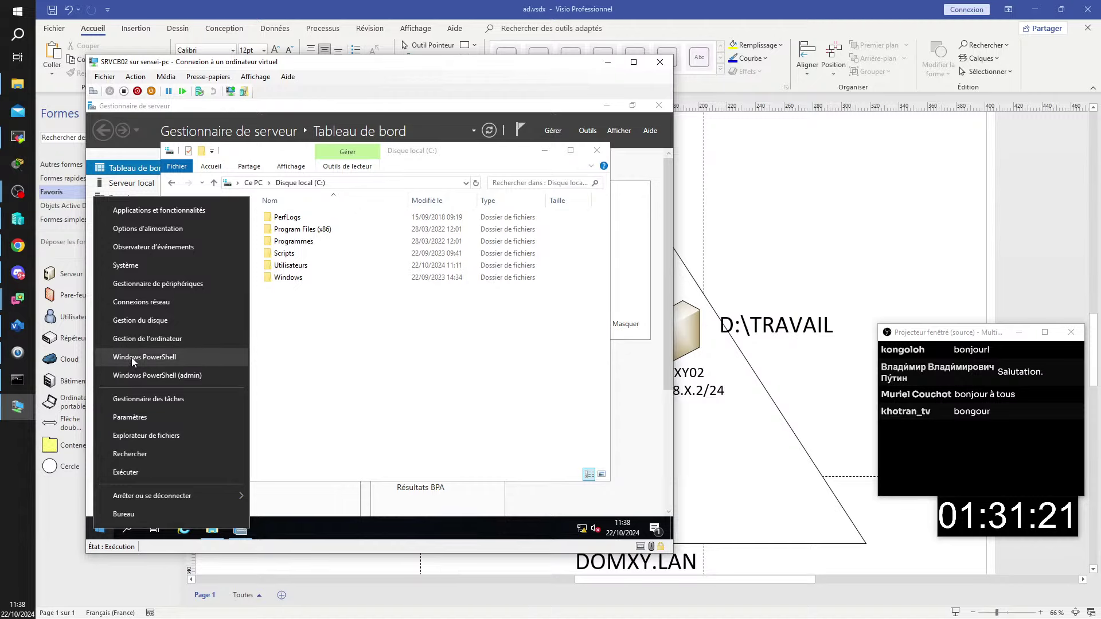
- Open Disk Management maximized, then bring Disque 1 online and initialise it
{"action": "left_click", "coordinate": [140, 320]}
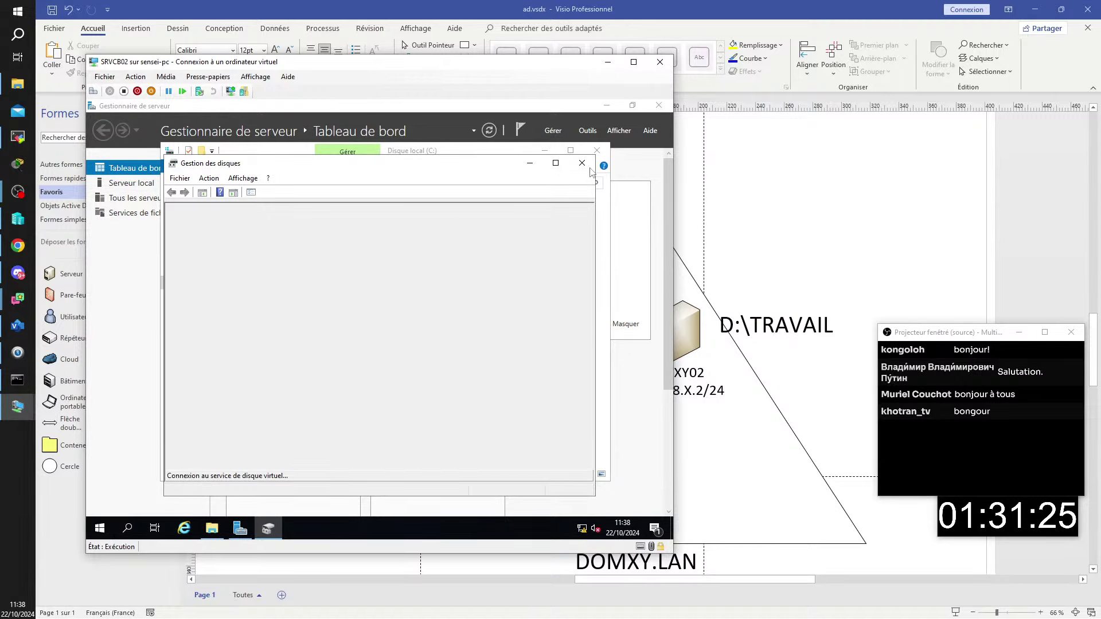
{"action": "left_click", "coordinate": [555, 163]}
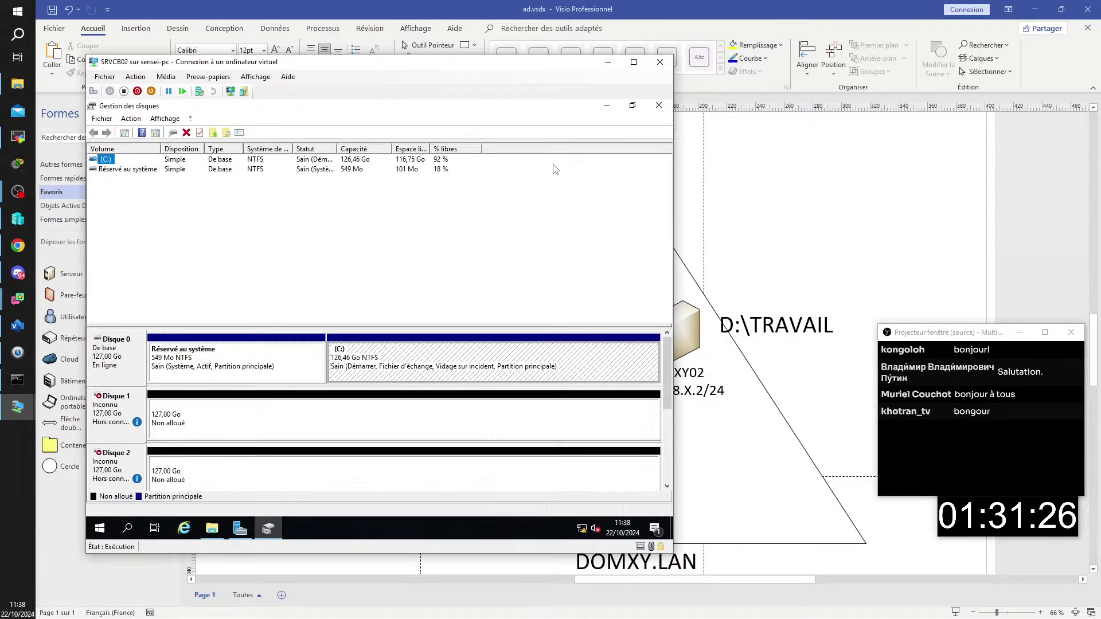
{"action": "right_click", "coordinate": [118, 395]}
{"action": "left_click", "coordinate": [114, 431]}
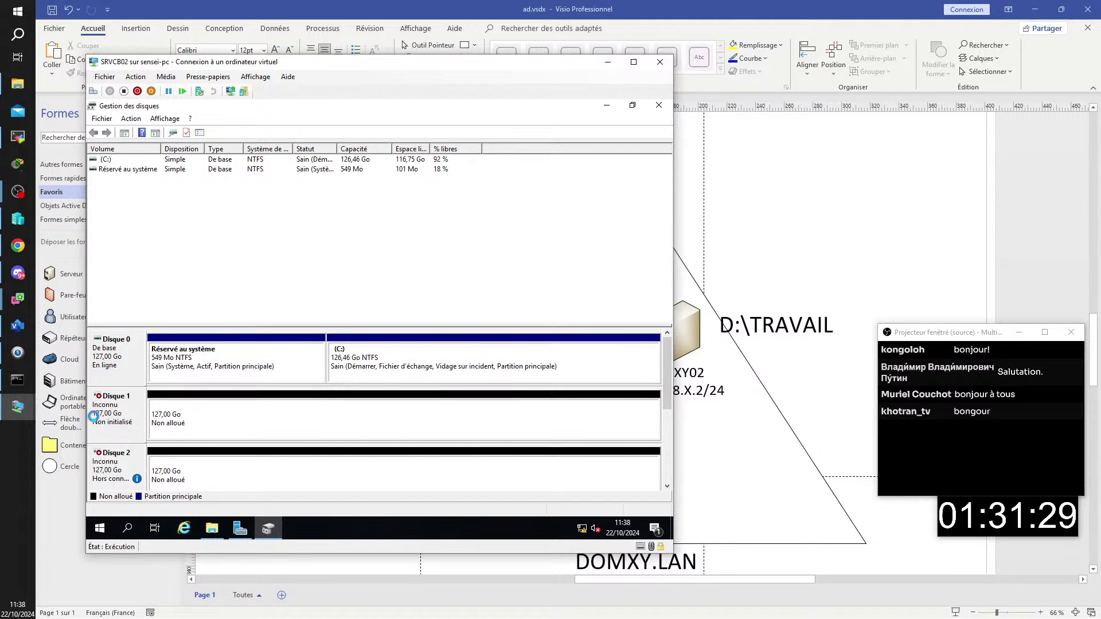
{"action": "right_click", "coordinate": [119, 415]}
{"action": "left_click", "coordinate": [143, 421]}
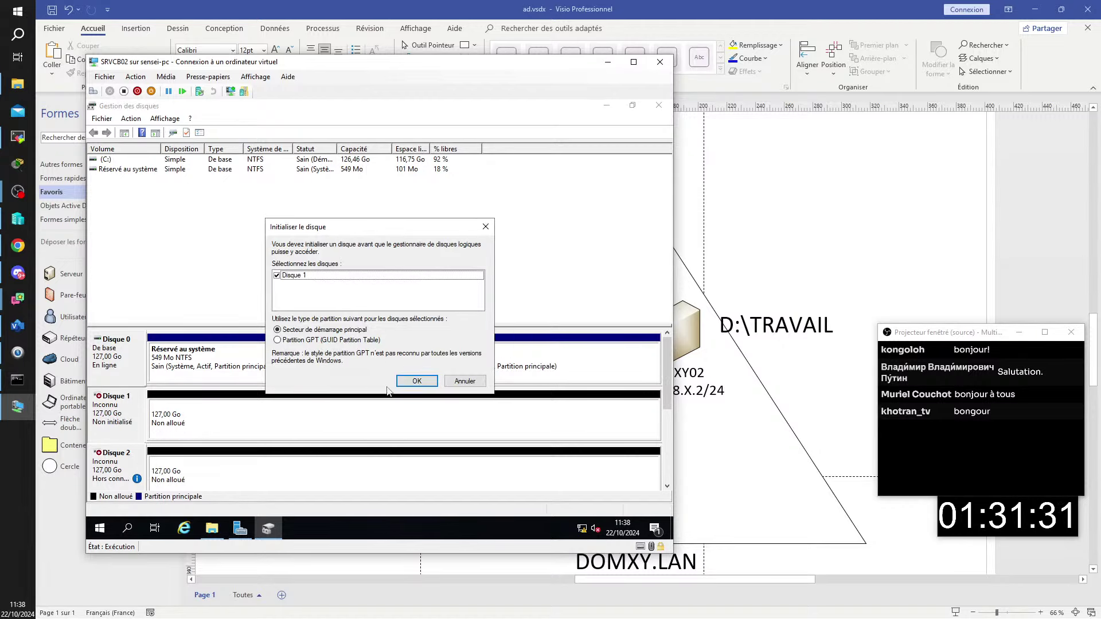
{"action": "left_click", "coordinate": [417, 381]}
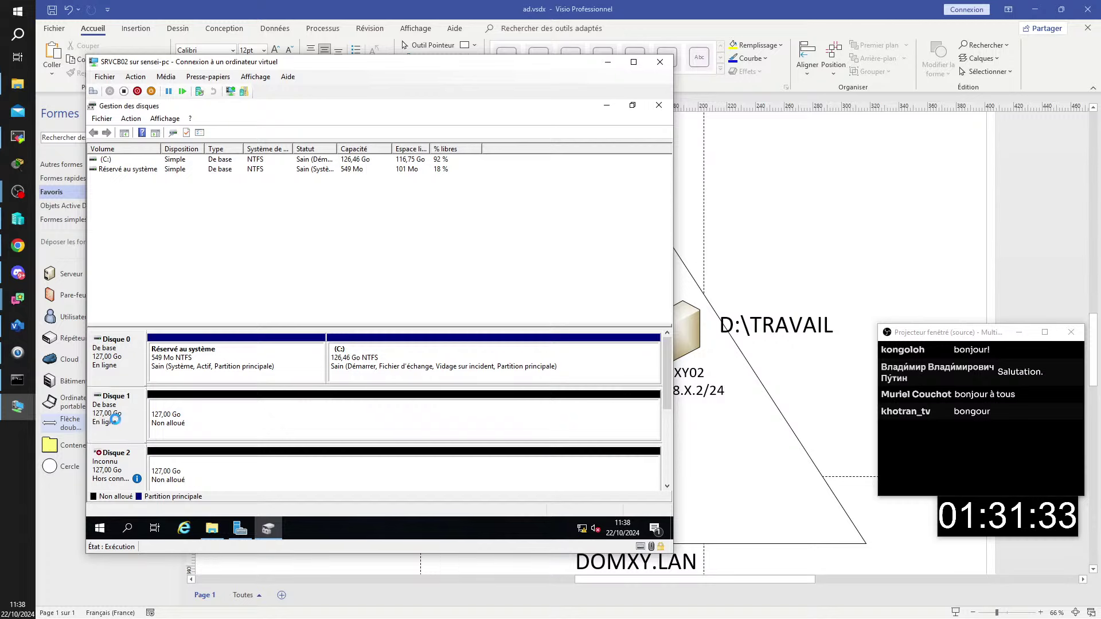
{"action": "right_click", "coordinate": [227, 409]}
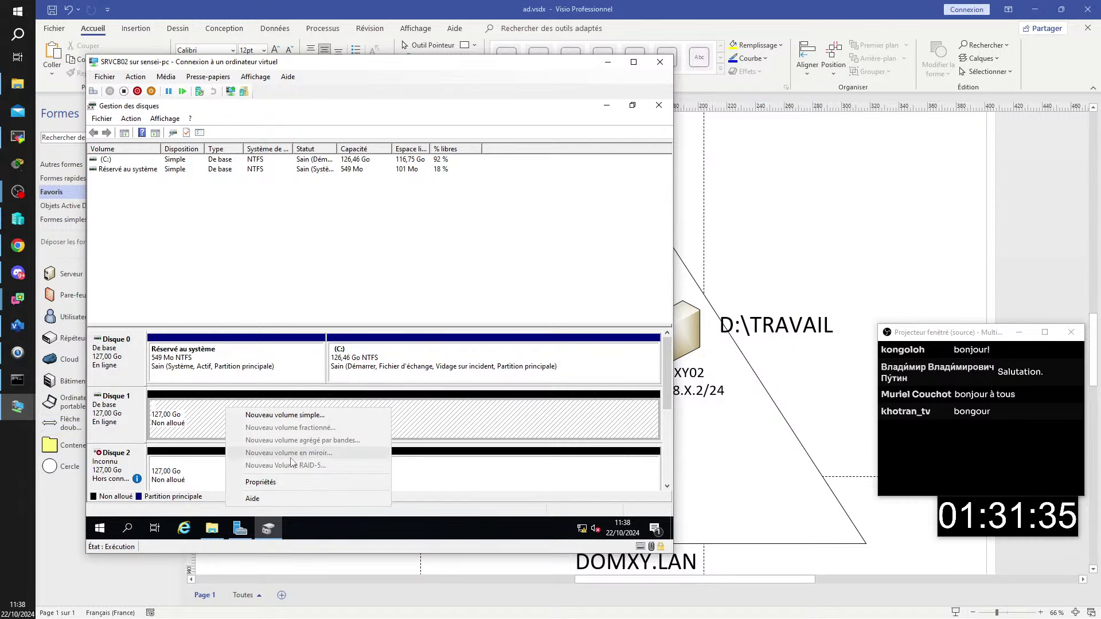
- Bring Disque 2 online and initialise it as a basic disk
{"action": "right_click", "coordinate": [115, 463]}
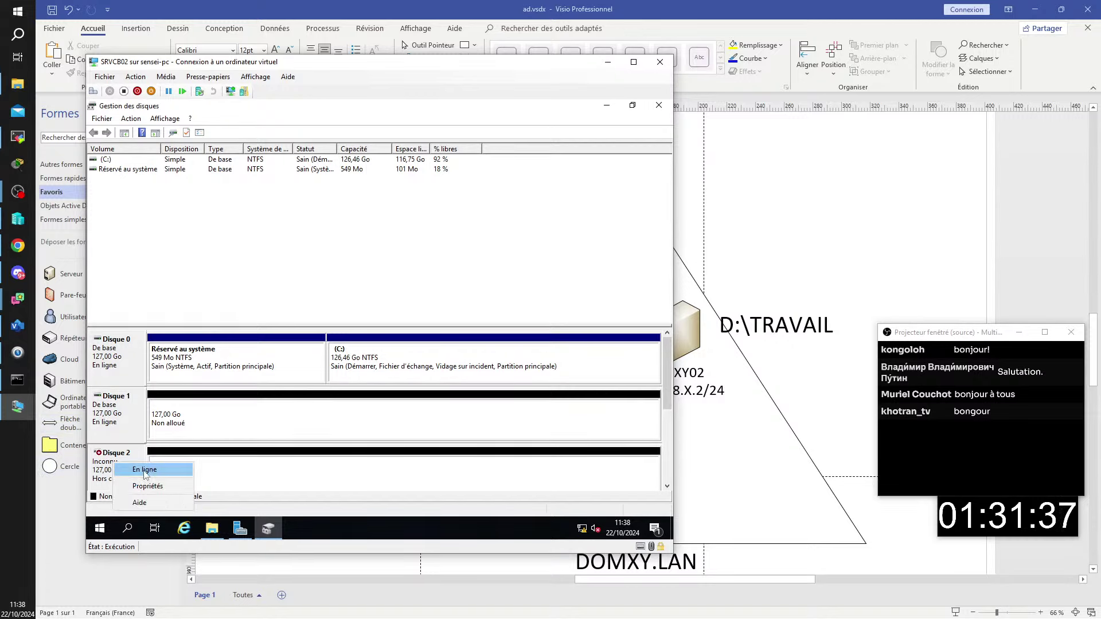
{"action": "left_click", "coordinate": [144, 469]}
{"action": "right_click", "coordinate": [121, 464]}
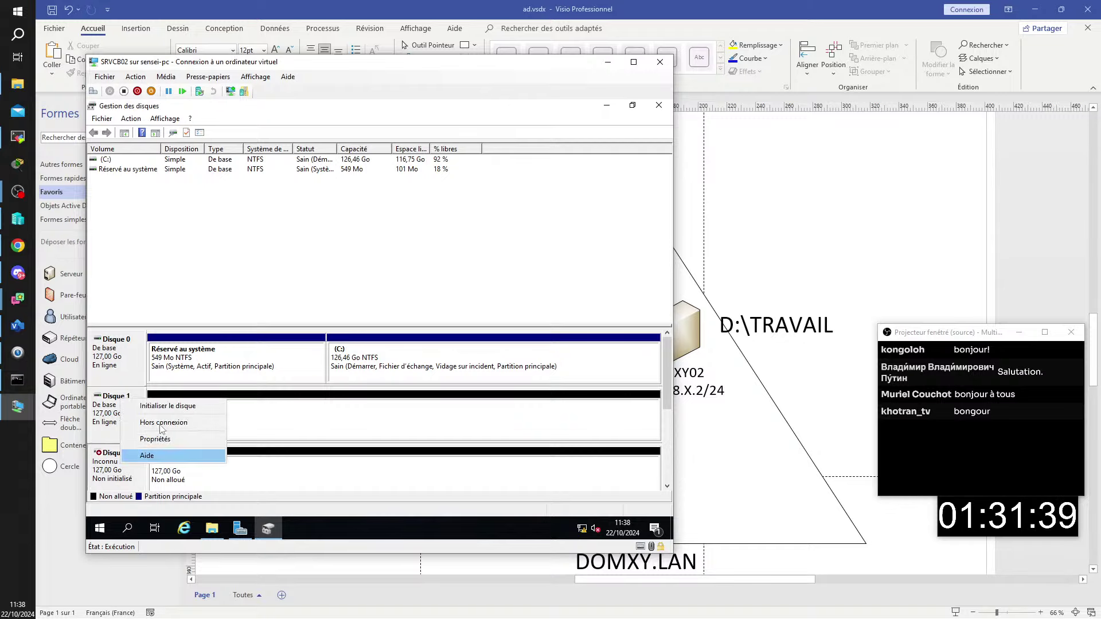
{"action": "left_click", "coordinate": [167, 406]}
{"action": "left_click", "coordinate": [418, 382]}
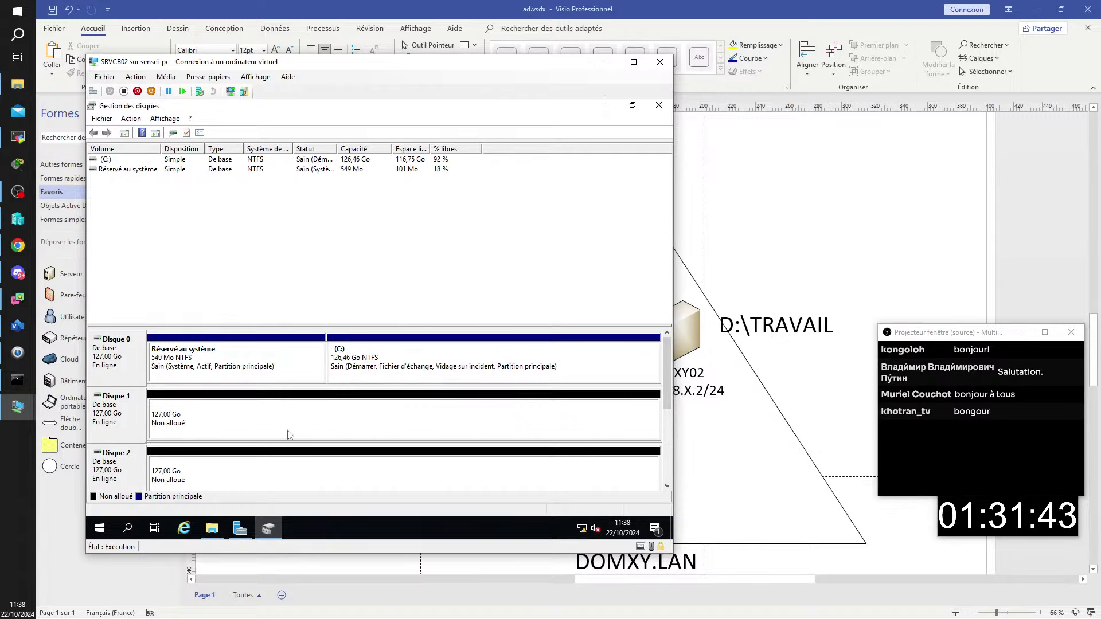
- Bring Disque 3 online and initialise it as a basic disk
{"action": "scroll", "coordinate": [670, 467], "scroll_direction": "down", "scroll_amount": 1}
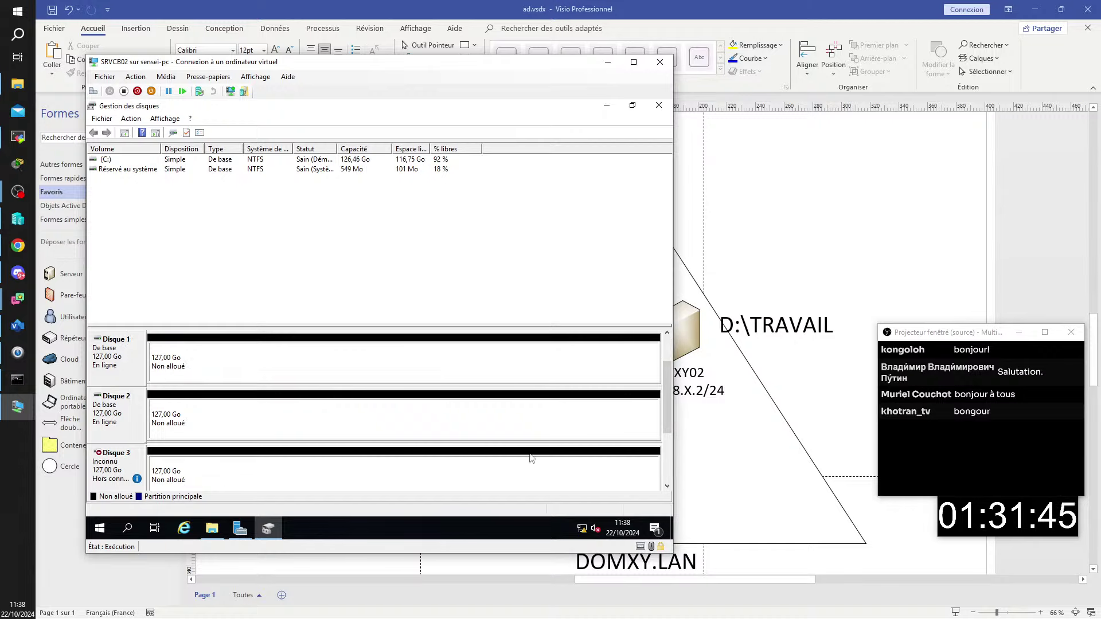
{"action": "right_click", "coordinate": [103, 454]}
{"action": "left_click", "coordinate": [133, 462]}
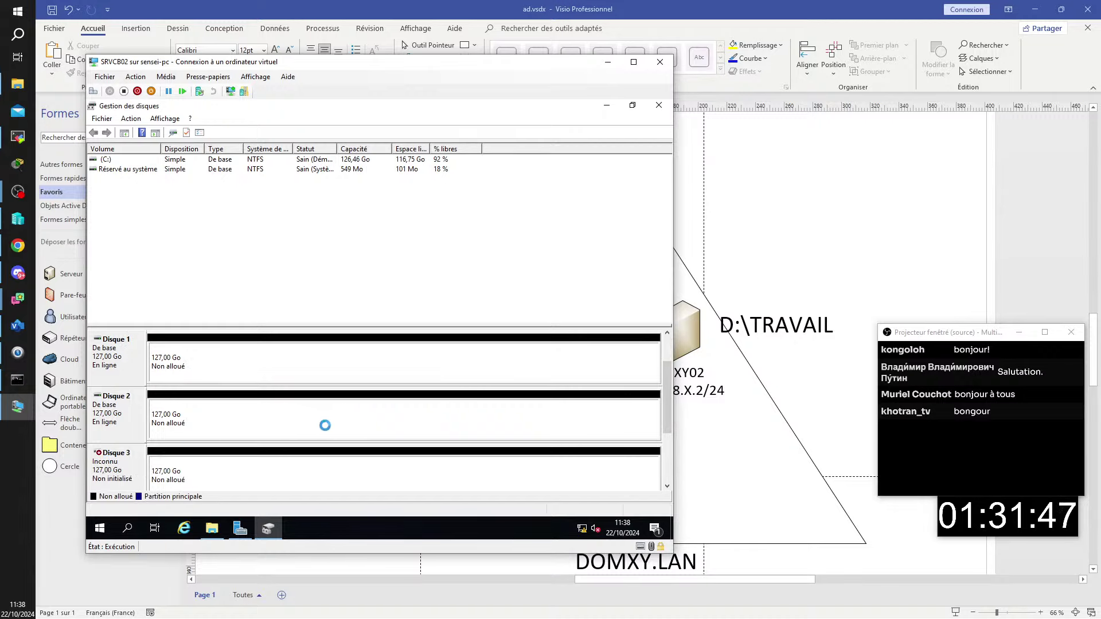
{"action": "right_click", "coordinate": [131, 474]}
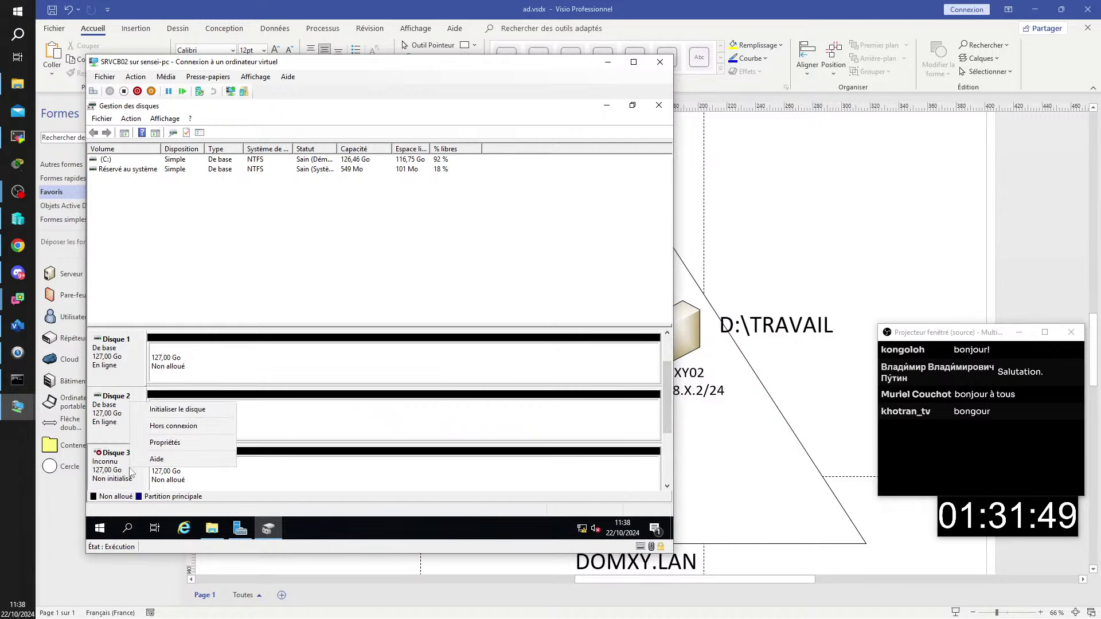
{"action": "left_click", "coordinate": [158, 408]}
{"action": "left_click", "coordinate": [404, 382]}
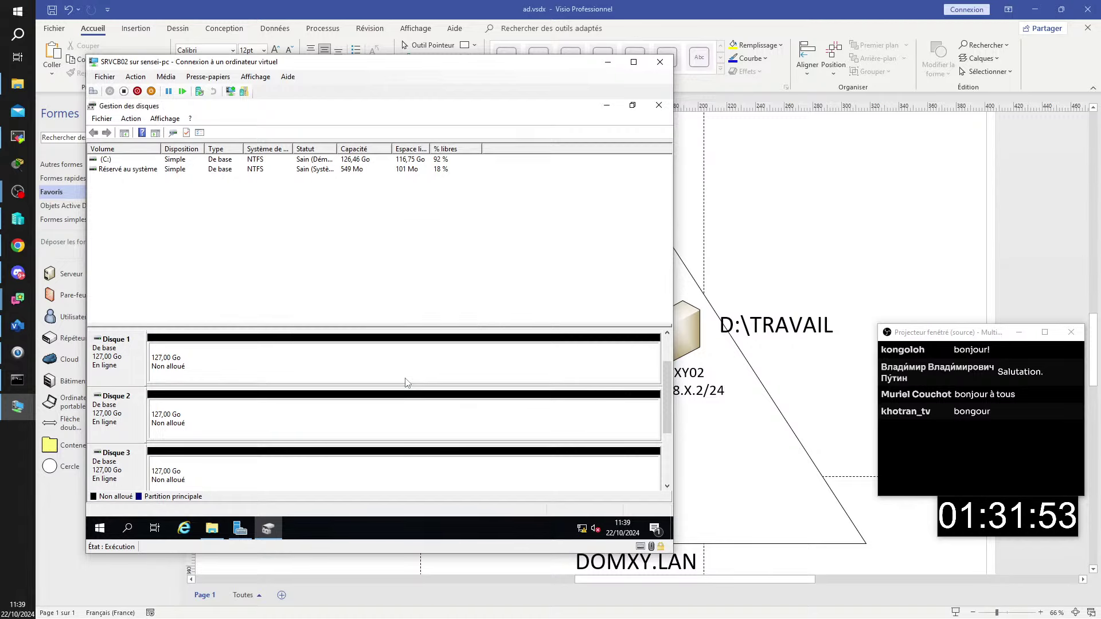
- Start a new RAID-5 volume on Disque 1 and add Disques 2 and 3 to it
{"action": "right_click", "coordinate": [291, 362]}
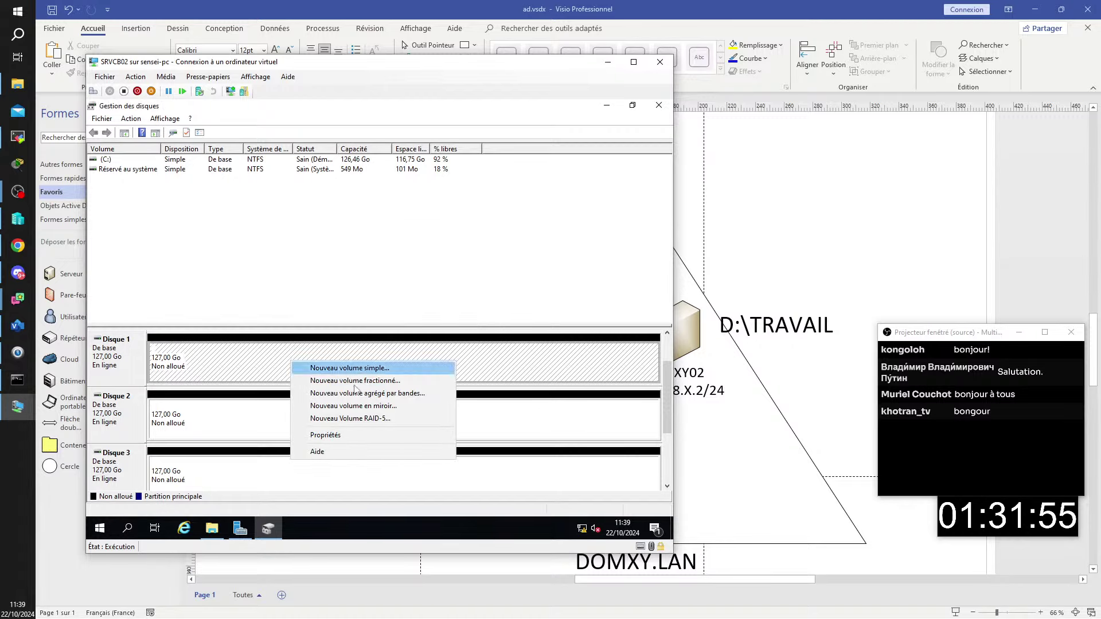
{"action": "left_click", "coordinate": [362, 418]}
{"action": "left_click", "coordinate": [311, 376]}
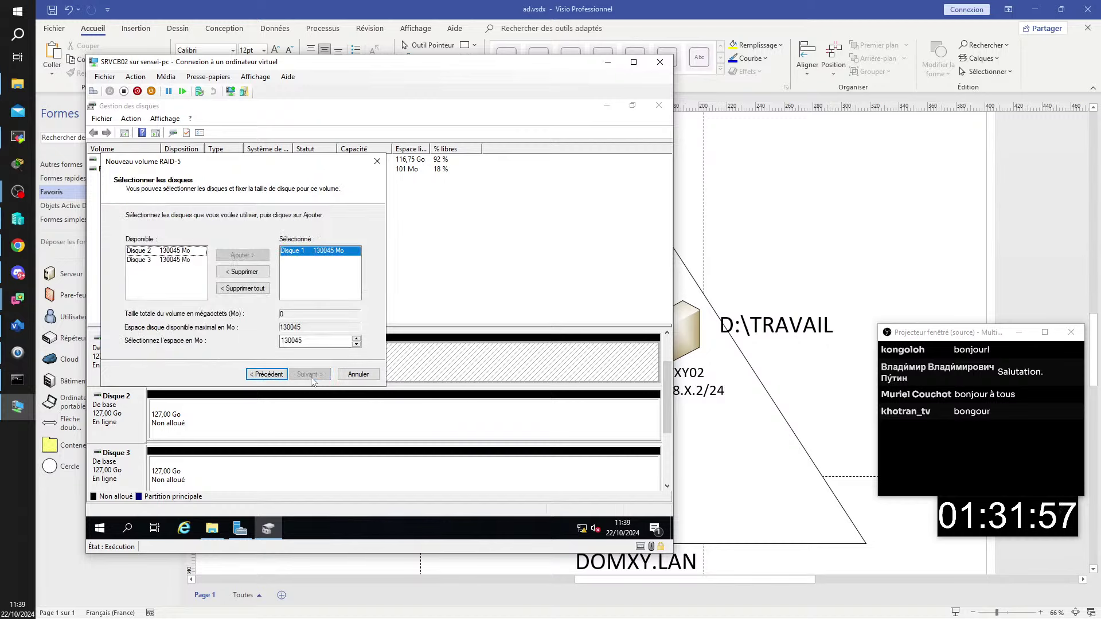
{"action": "double_click", "coordinate": [162, 252]}
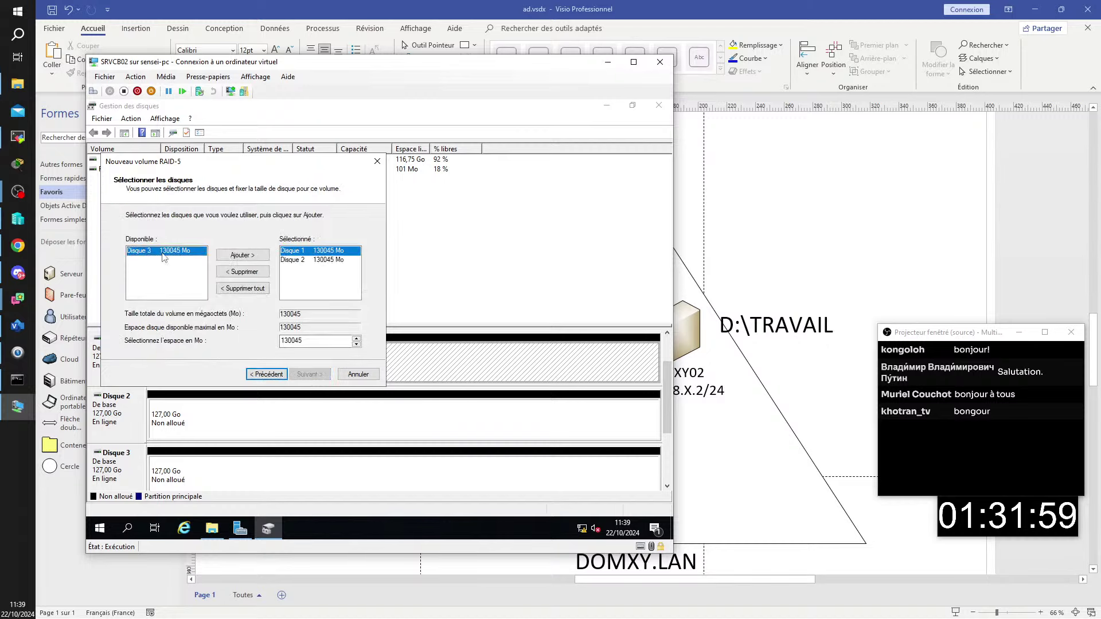
{"action": "double_click", "coordinate": [162, 254]}
{"action": "left_click", "coordinate": [308, 374]}
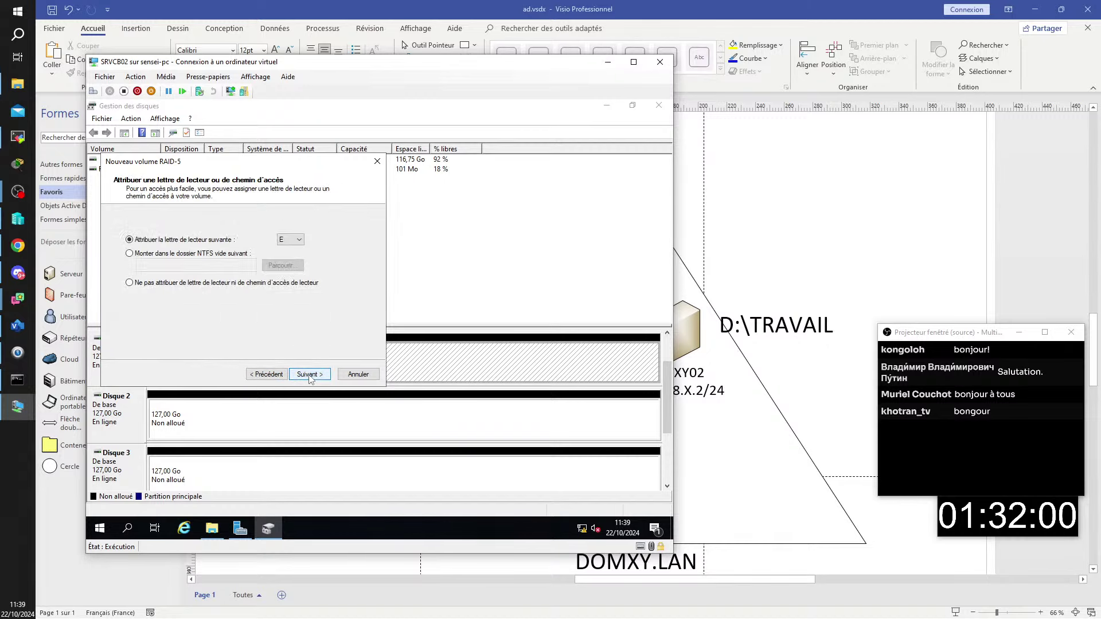
- Keep letter E, name the volume DATAS with quick format, and accept converting to dynamic disks
{"action": "left_click", "coordinate": [290, 239]}
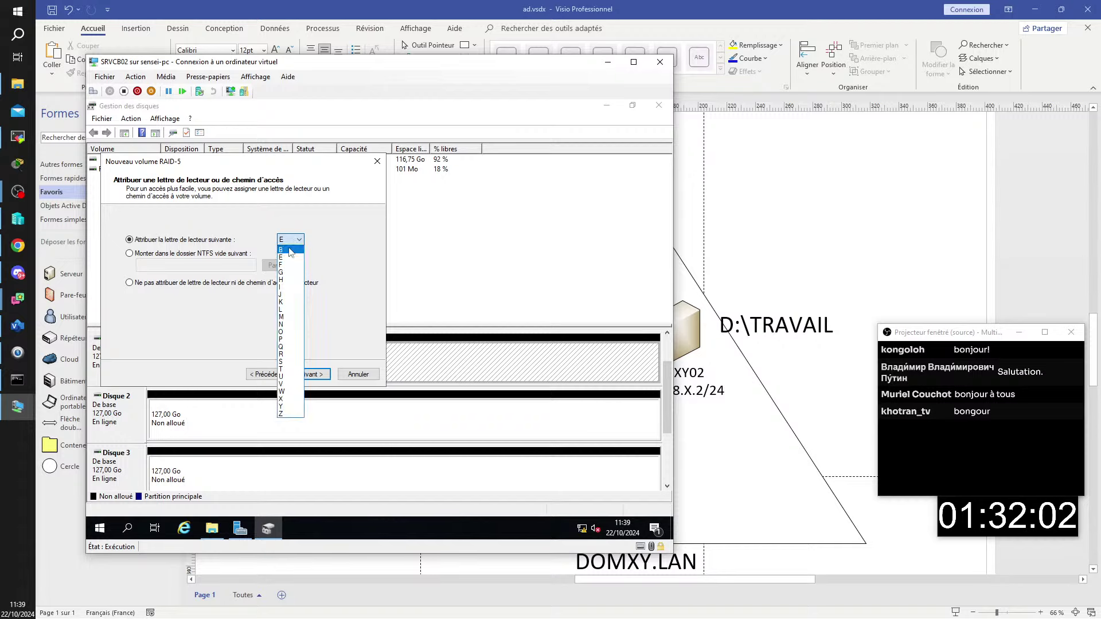
{"action": "left_click", "coordinate": [290, 241]}
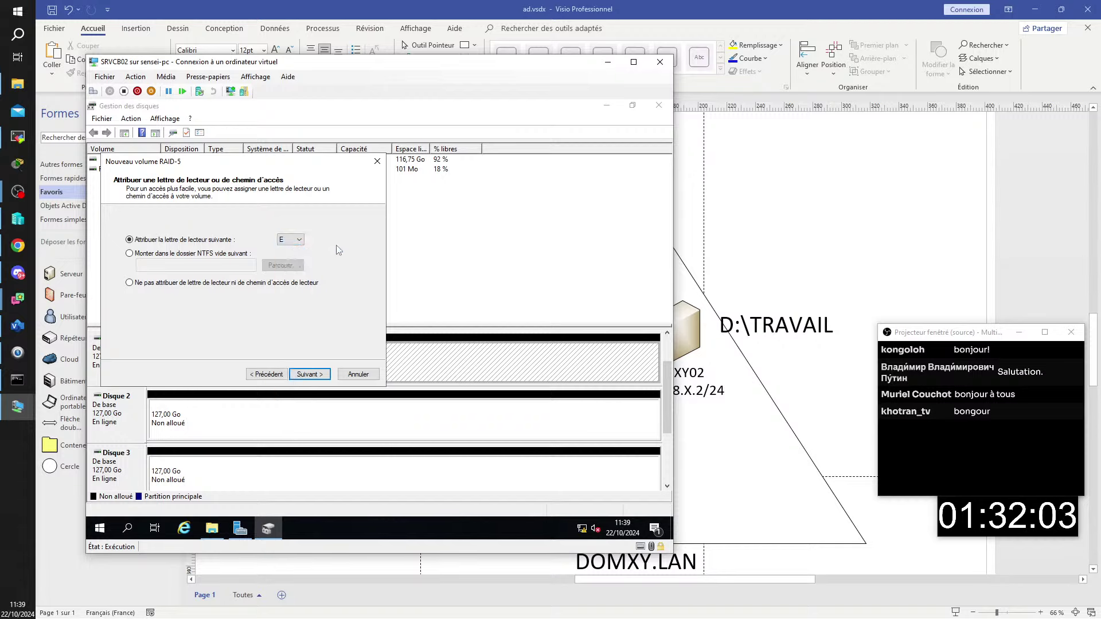
{"action": "left_click", "coordinate": [310, 374]}
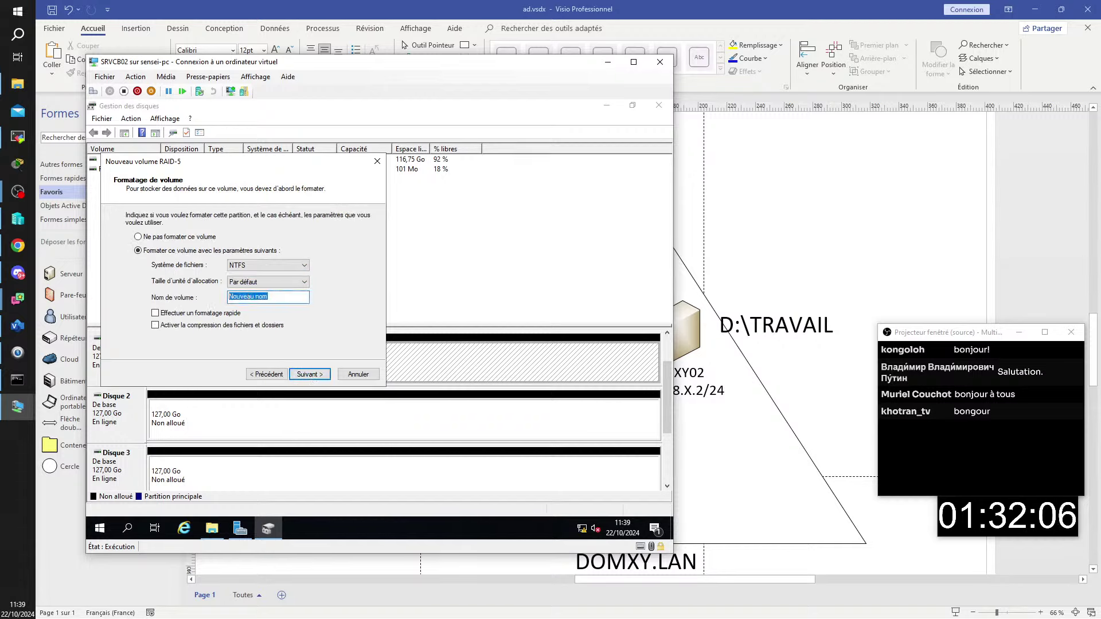
{"action": "type", "text": "DATAS"}
{"action": "left_click", "coordinate": [155, 313]}
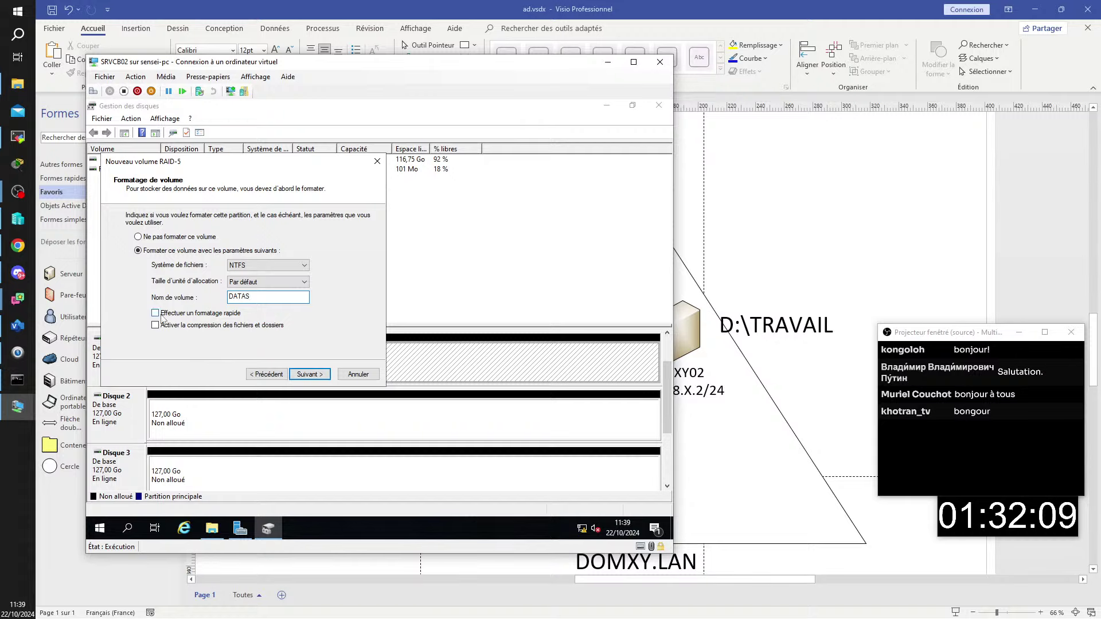
{"action": "left_click", "coordinate": [304, 378]}
{"action": "left_click", "coordinate": [313, 376]}
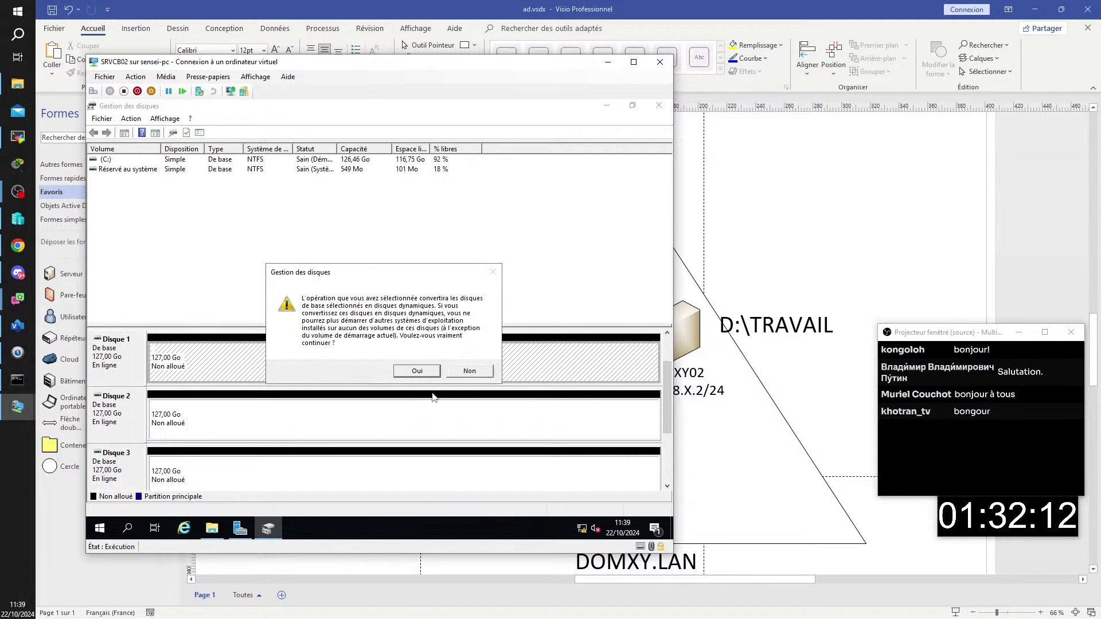
{"action": "left_click", "coordinate": [423, 371]}
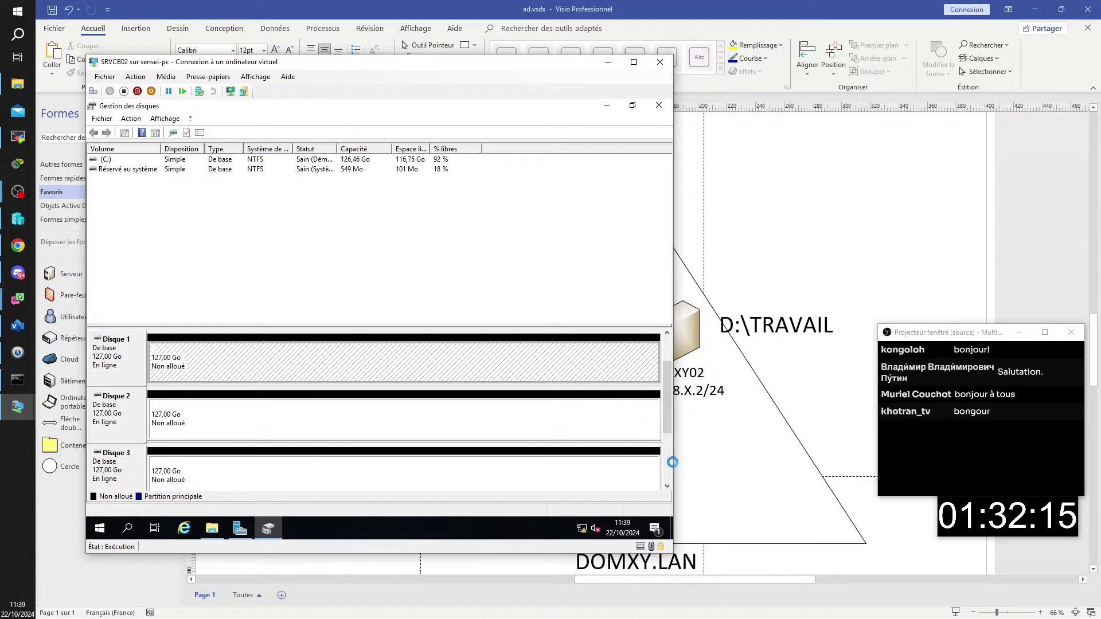
{"action": "scroll", "coordinate": [669, 458], "scroll_direction": "down", "scroll_amount": 1}
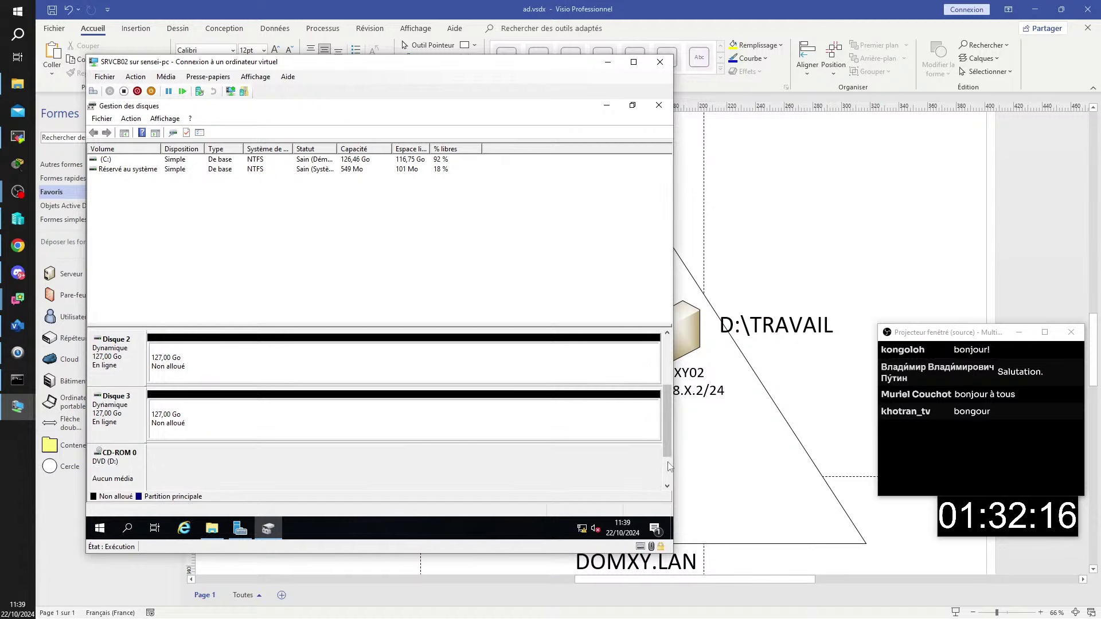
{"action": "left_click", "coordinate": [118, 459]}
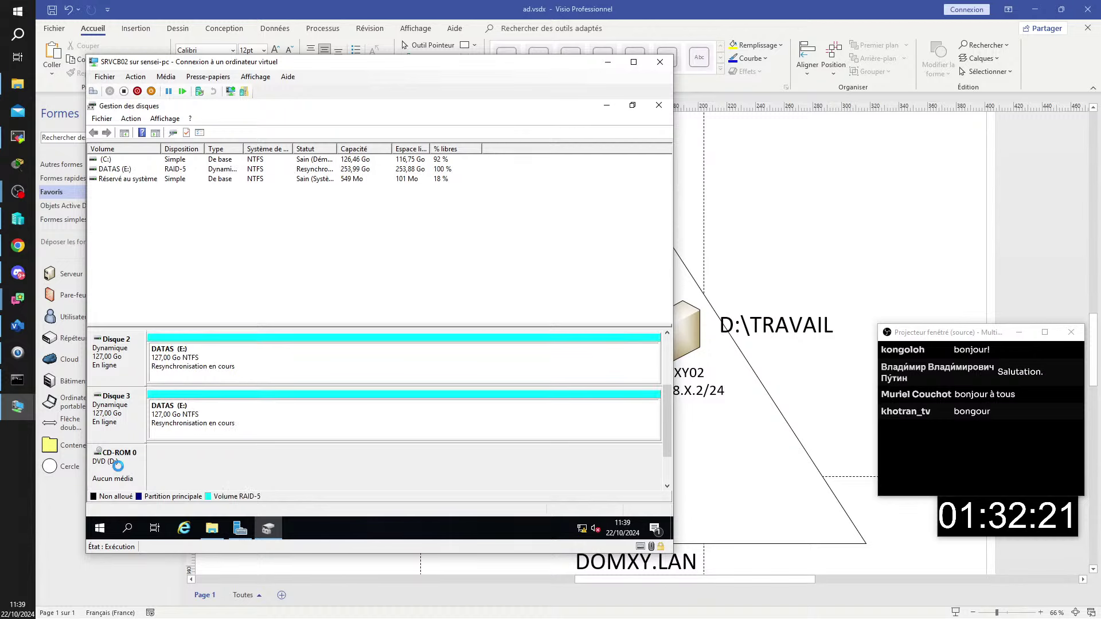
- Change the DVD drive's letter to Z
{"action": "right_click", "coordinate": [119, 467]}
{"action": "left_click", "coordinate": [187, 408]}
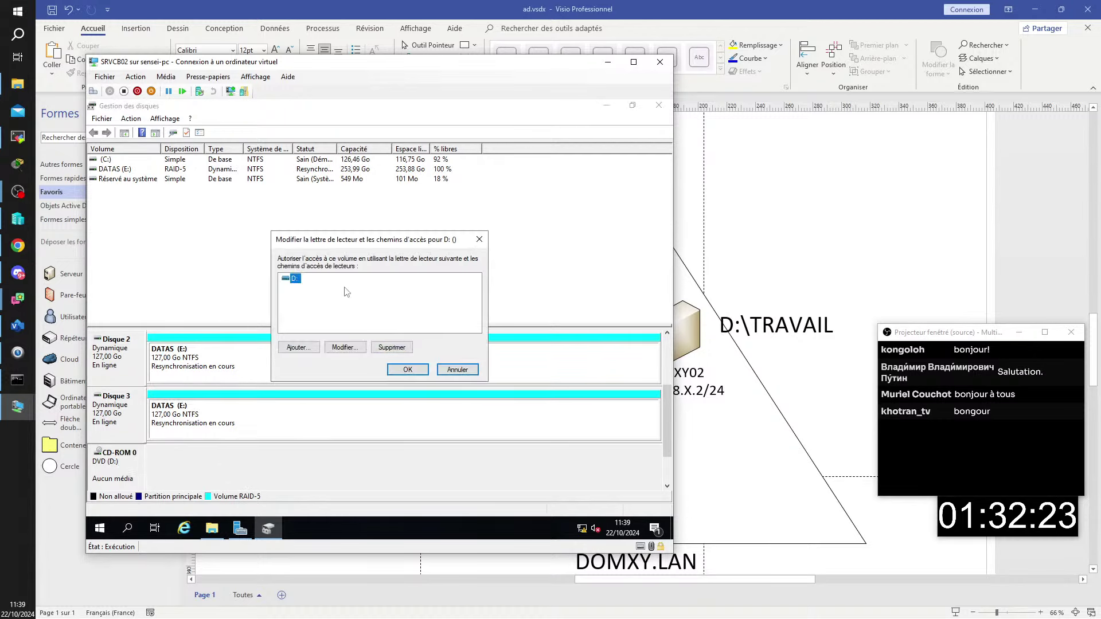
{"action": "left_click", "coordinate": [357, 347]}
{"action": "left_click", "coordinate": [407, 298]}
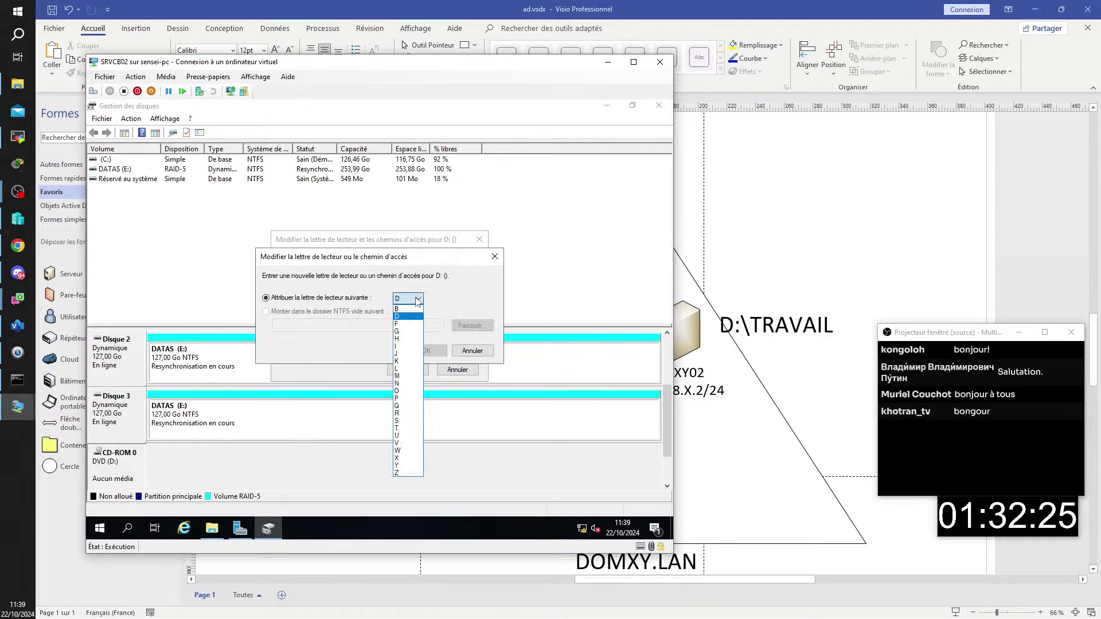
{"action": "left_click", "coordinate": [408, 475]}
{"action": "left_click", "coordinate": [425, 353]}
{"action": "left_click", "coordinate": [419, 361]}
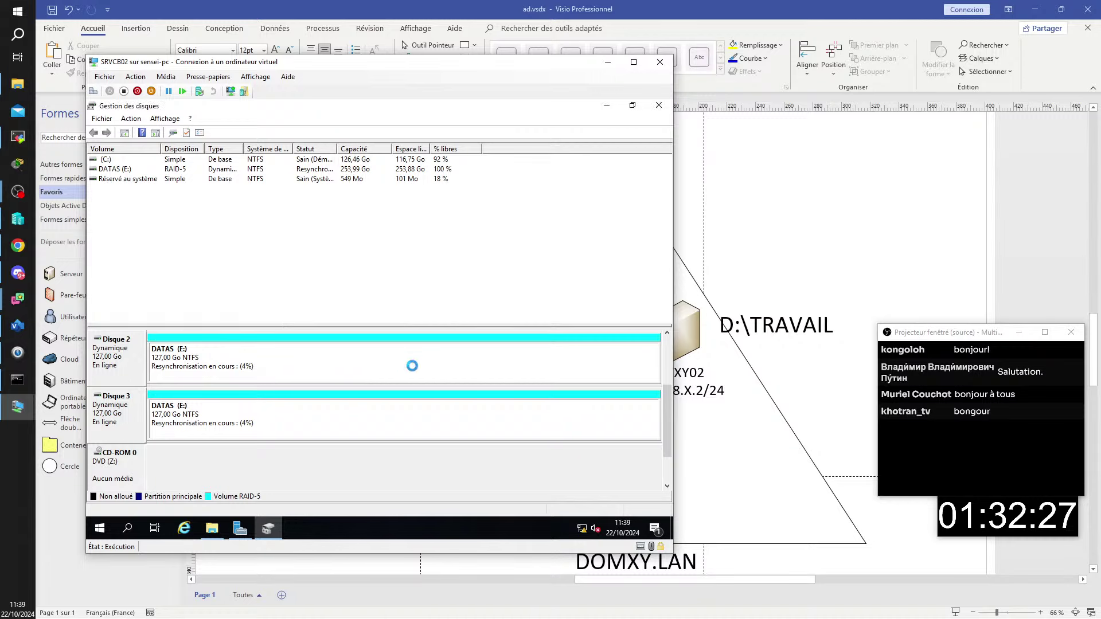
- Change the DATAS volume's letter from E to D
{"action": "right_click", "coordinate": [232, 365]}
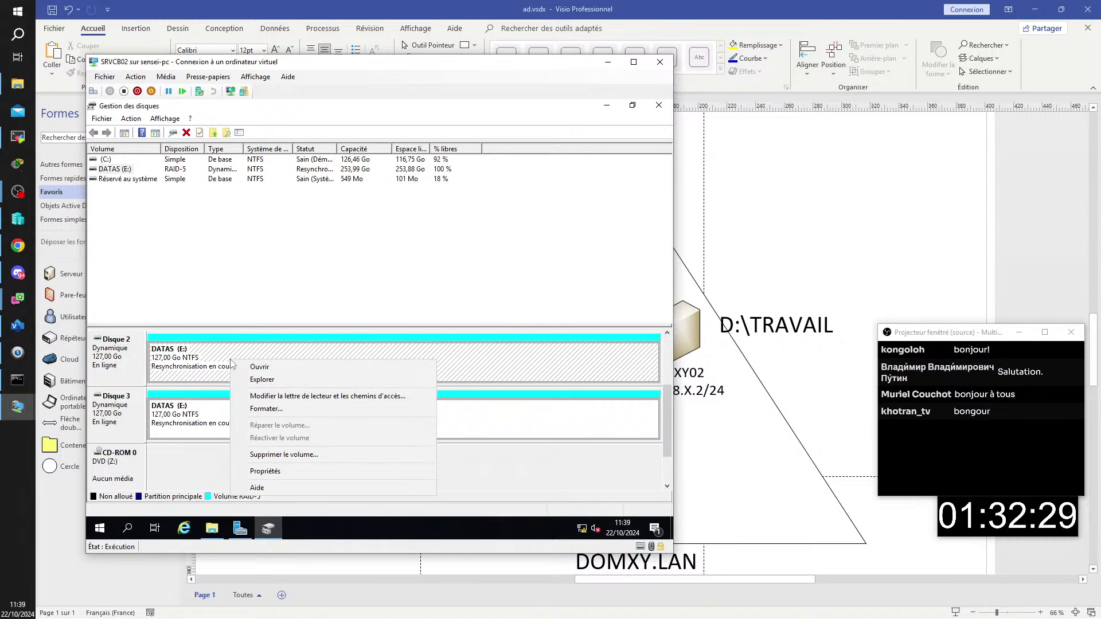
{"action": "left_click", "coordinate": [290, 397]}
{"action": "left_click", "coordinate": [344, 347]}
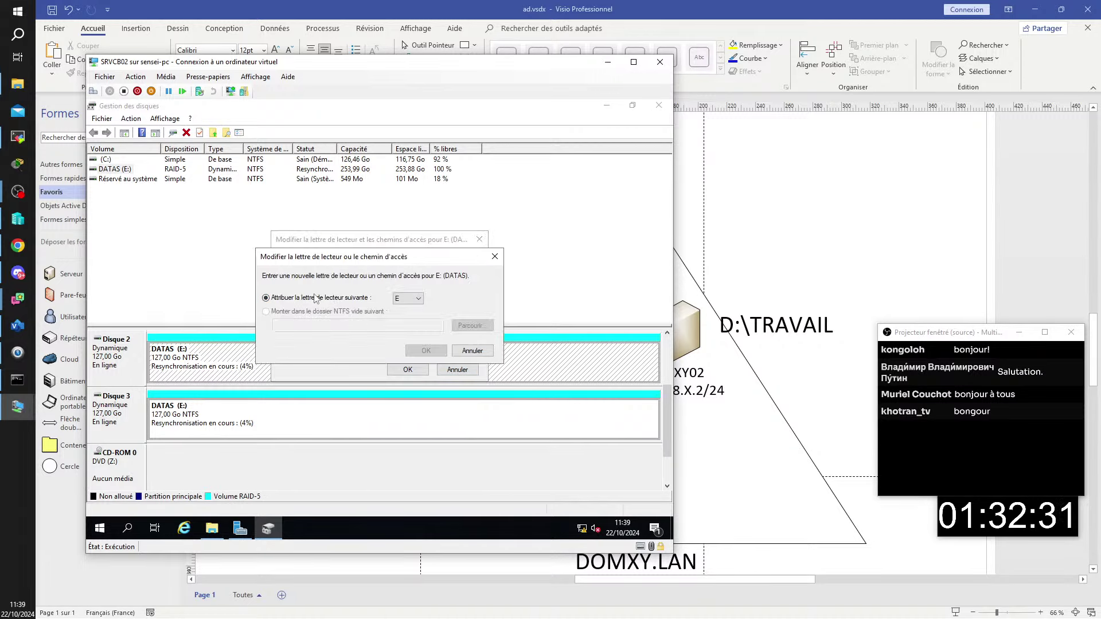
{"action": "left_click", "coordinate": [408, 299]}
{"action": "left_click", "coordinate": [406, 315]}
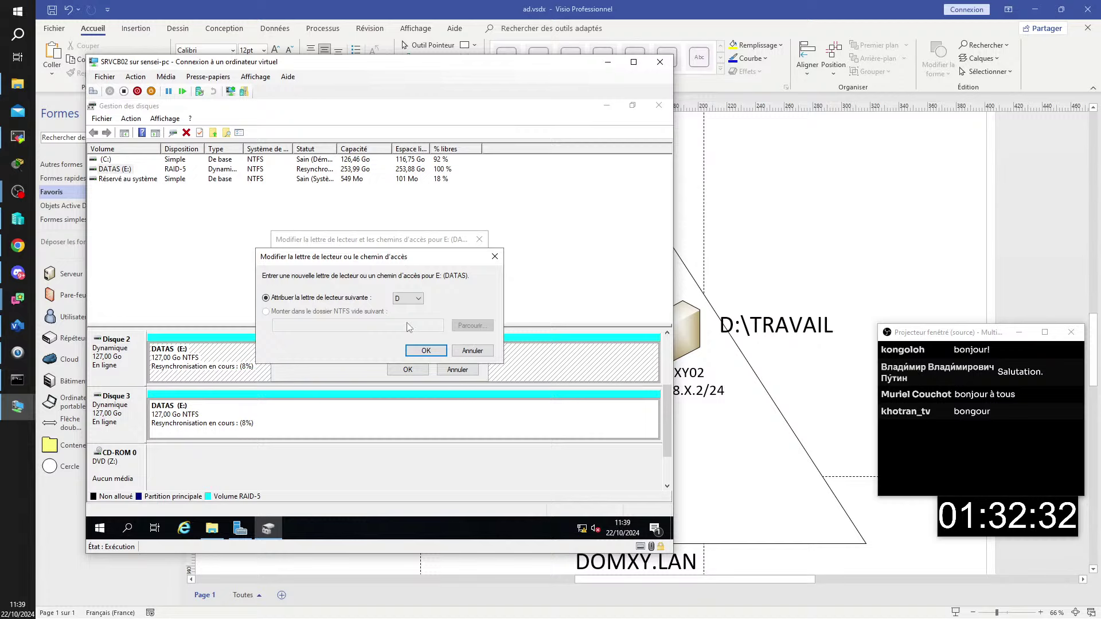
{"action": "left_click", "coordinate": [430, 351]}
{"action": "left_click", "coordinate": [407, 367]}
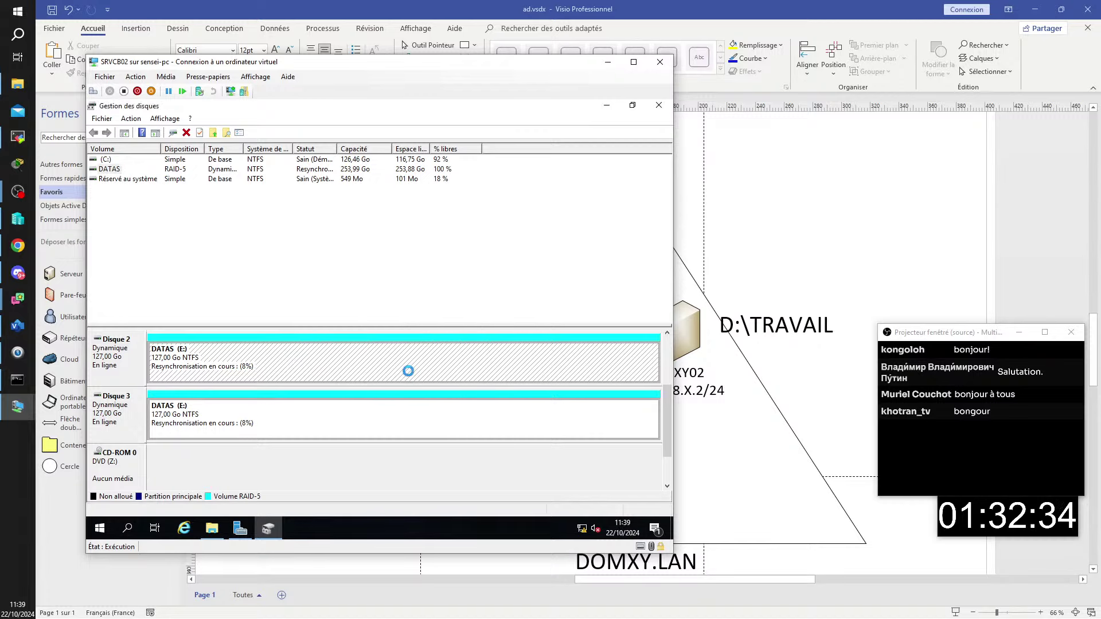
{"action": "left_click", "coordinate": [212, 528]}
- Open DATAS (D:) from Ce PC and create a new folder there
{"action": "left_click", "coordinate": [192, 282]}
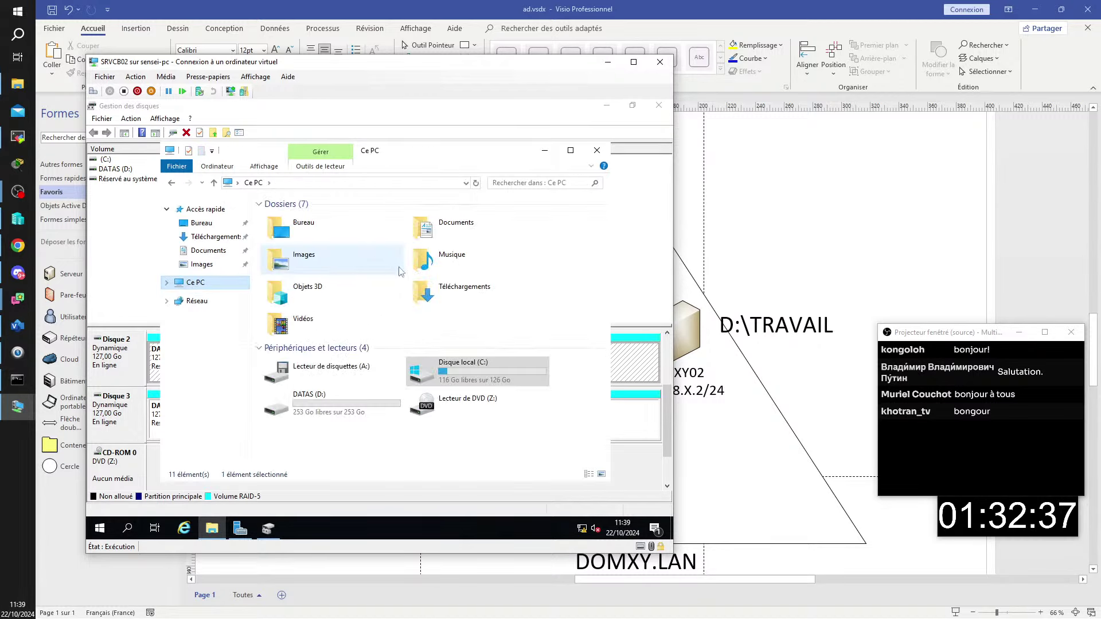
{"action": "left_click", "coordinate": [313, 413]}
{"action": "double_click", "coordinate": [313, 413]}
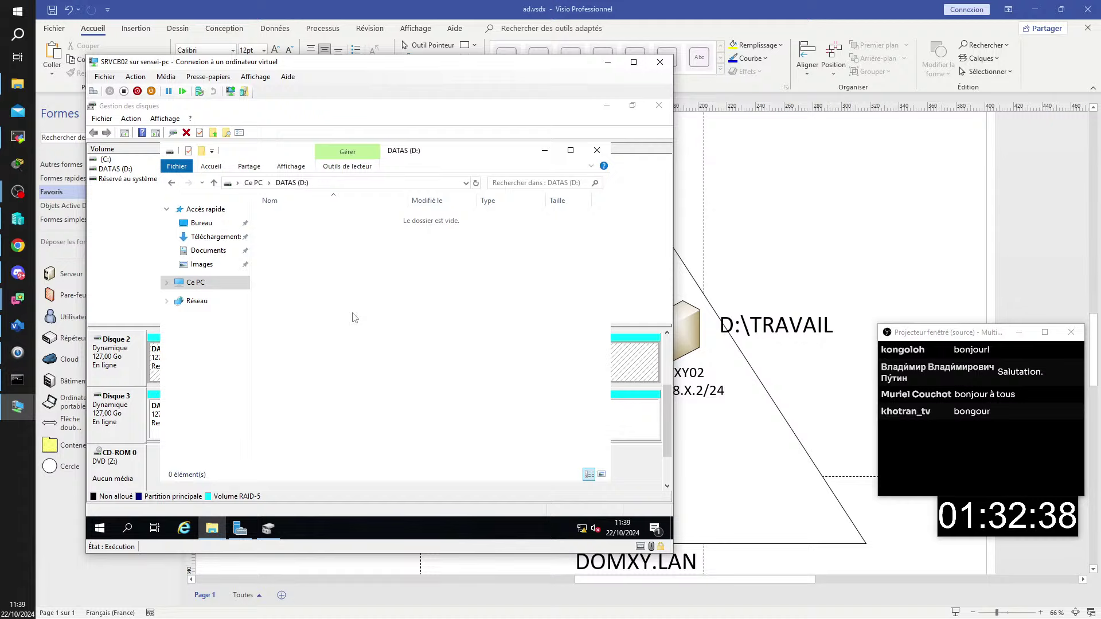
{"action": "right_click", "coordinate": [277, 258]}
{"action": "mouse_move", "coordinate": [324, 387]}
{"action": "left_click", "coordinate": [471, 383]}
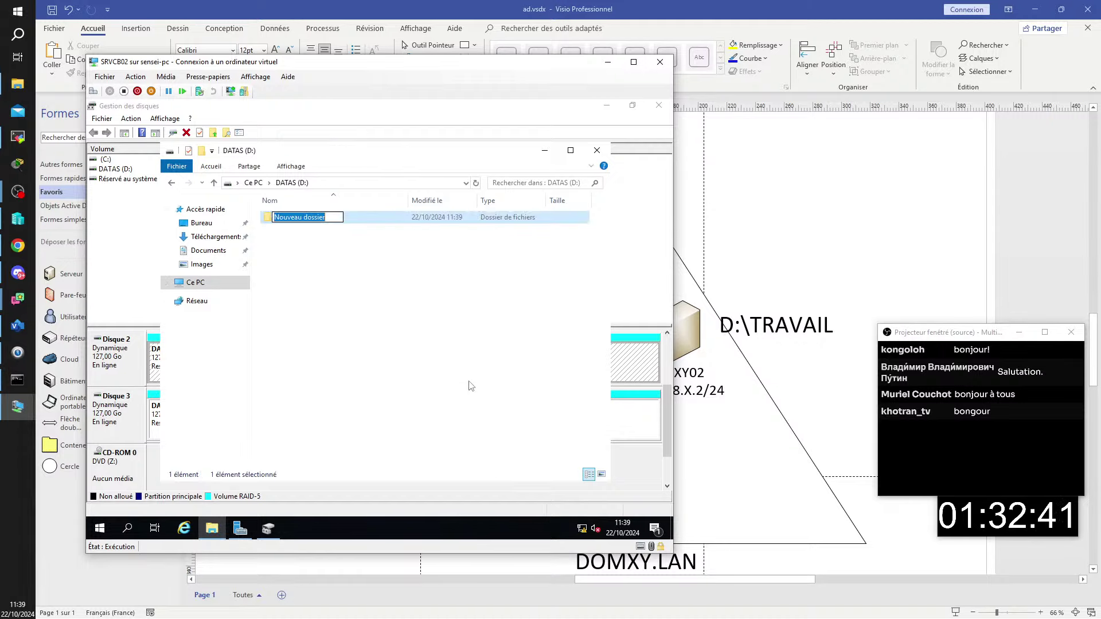
- Name the new folder TRAVAIL, correcting the typing mistakes
{"action": "type", "text": "TRAVAIL"}
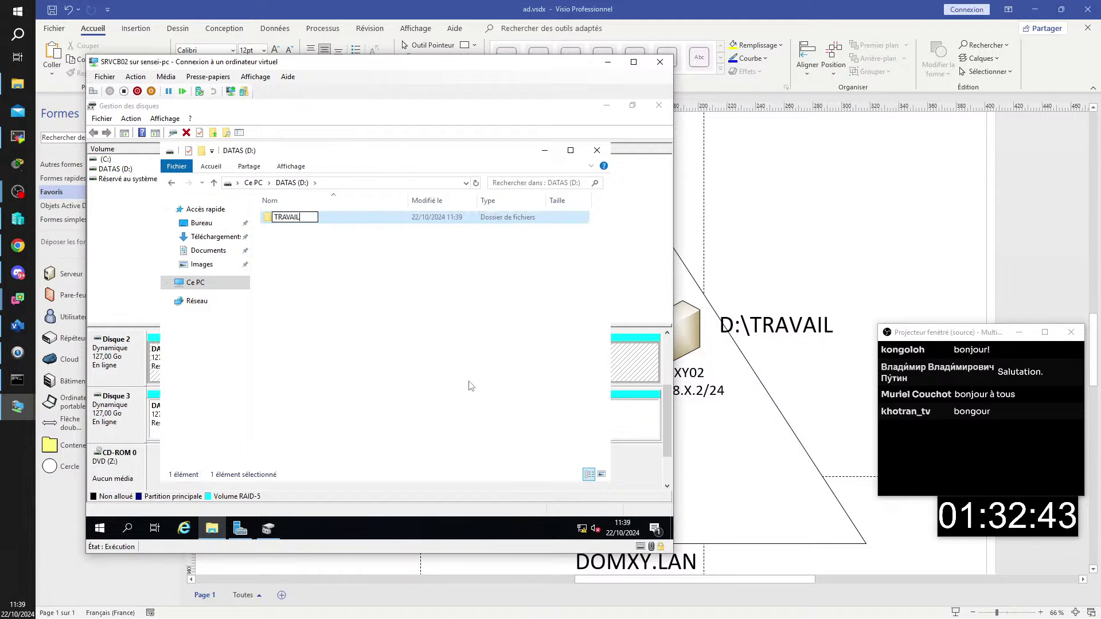
{"action": "key", "text": "Escape"}
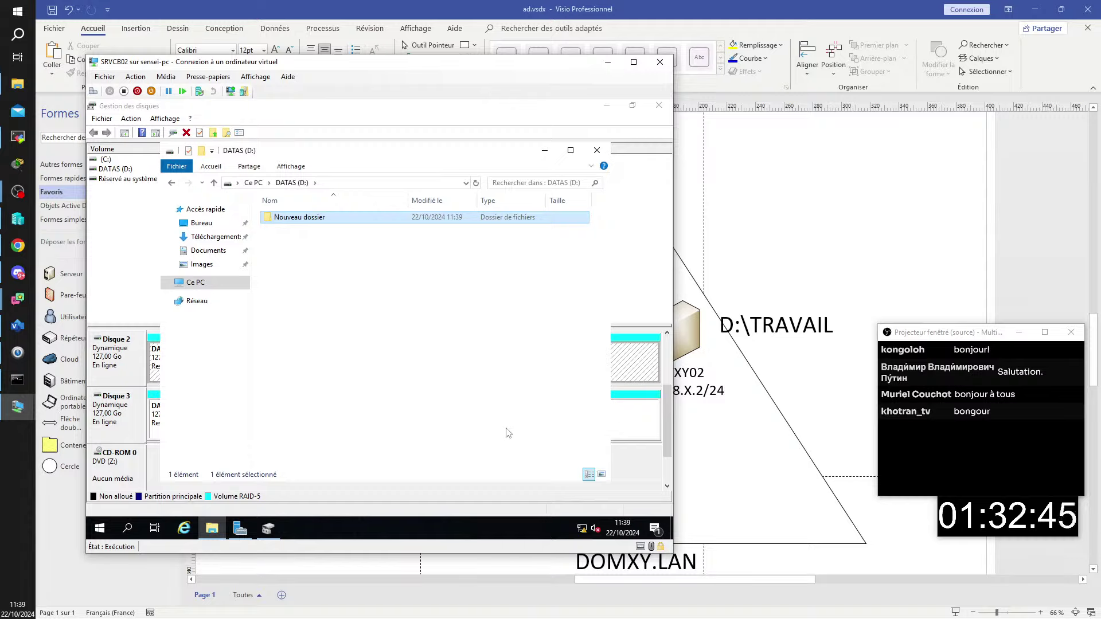
{"action": "key", "text": "F2"}
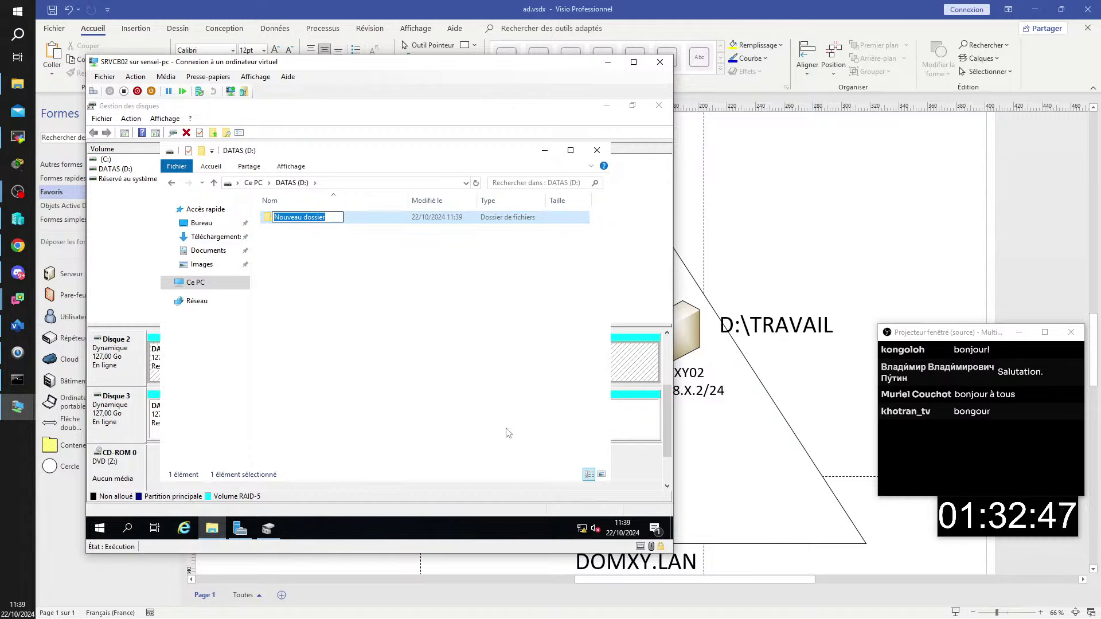
{"action": "type", "text": "TRV"}
{"action": "key", "text": "BackSpace"}
{"action": "key", "text": "BackSpace"}
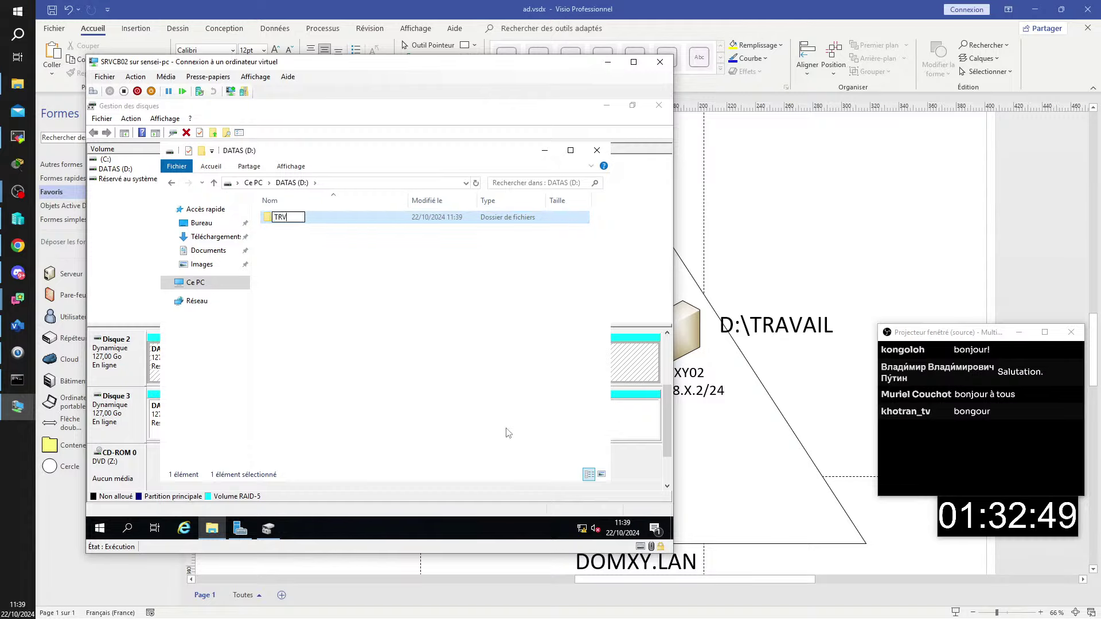
{"action": "type", "text": "RAVAILµ"}
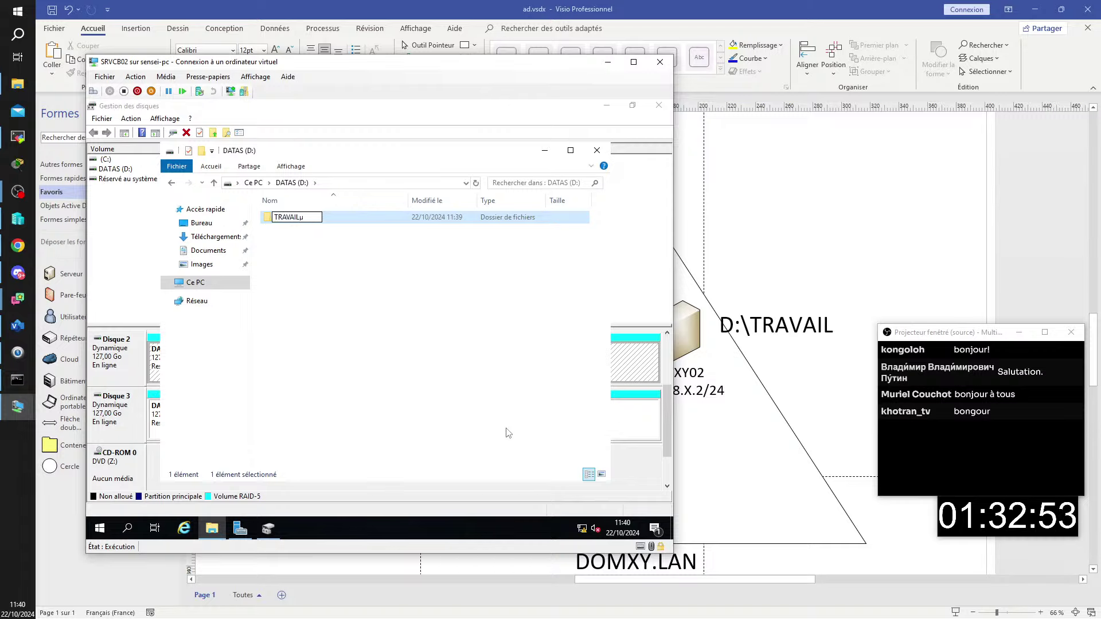
{"action": "key", "text": "Return"}
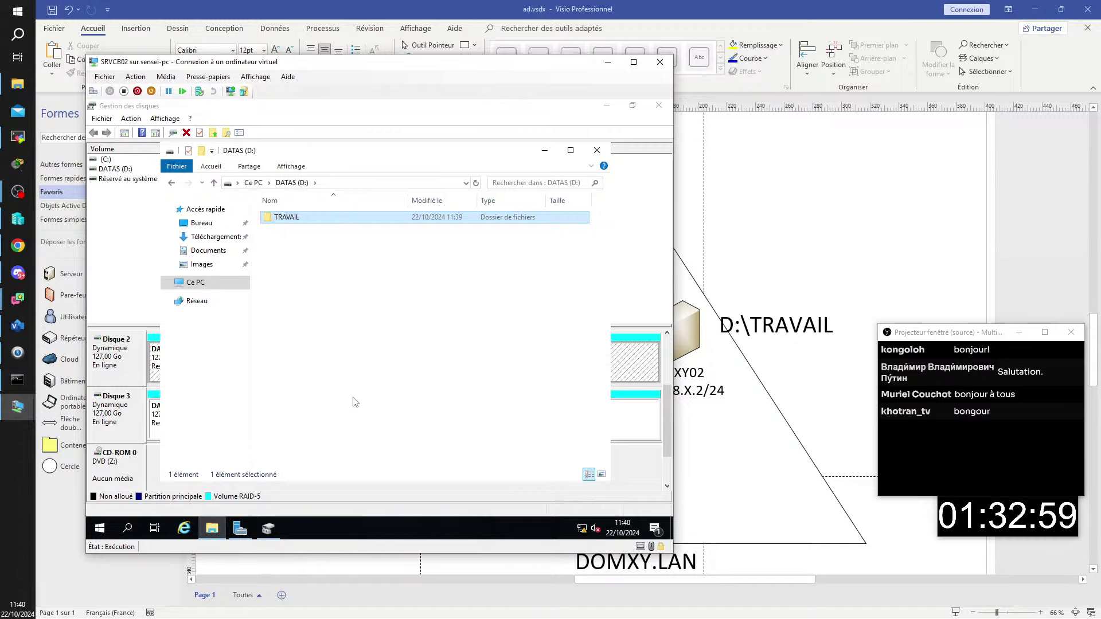
- Open TRAVAIL, go back up to DATAS (D:), and reopen the empty TRAVAIL folder
{"action": "double_click", "coordinate": [289, 217]}
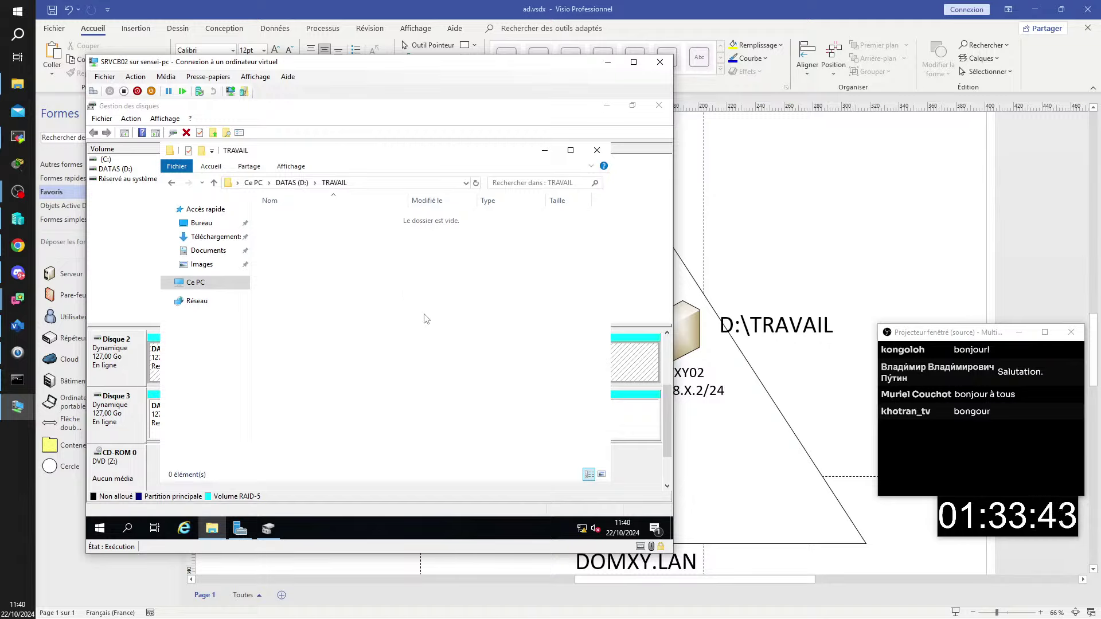
{"action": "left_click", "coordinate": [292, 183]}
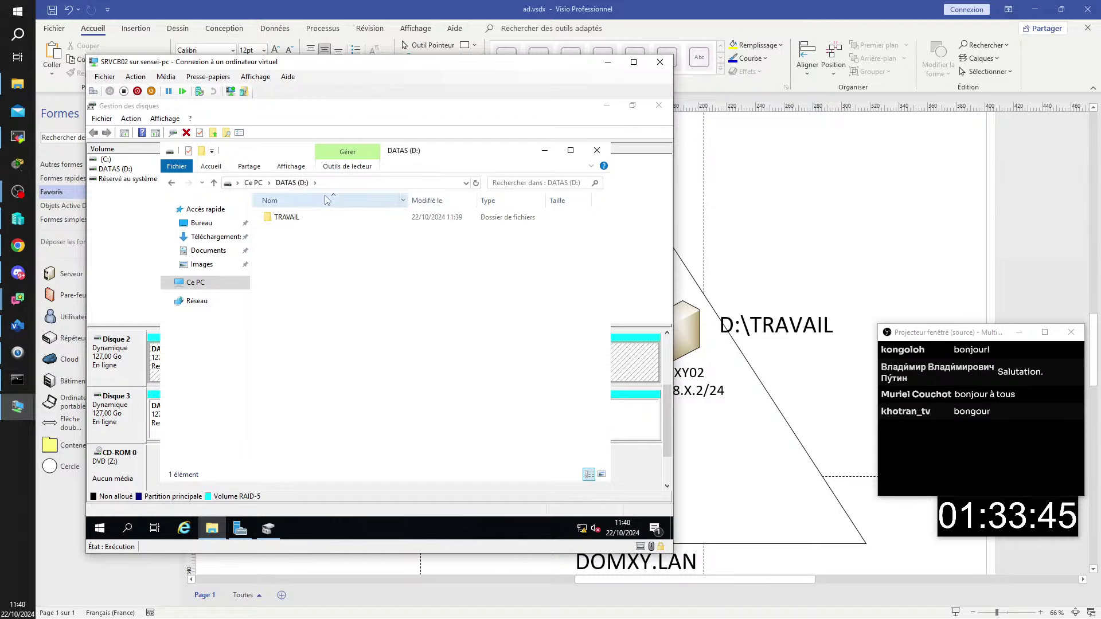
{"action": "double_click", "coordinate": [287, 218]}
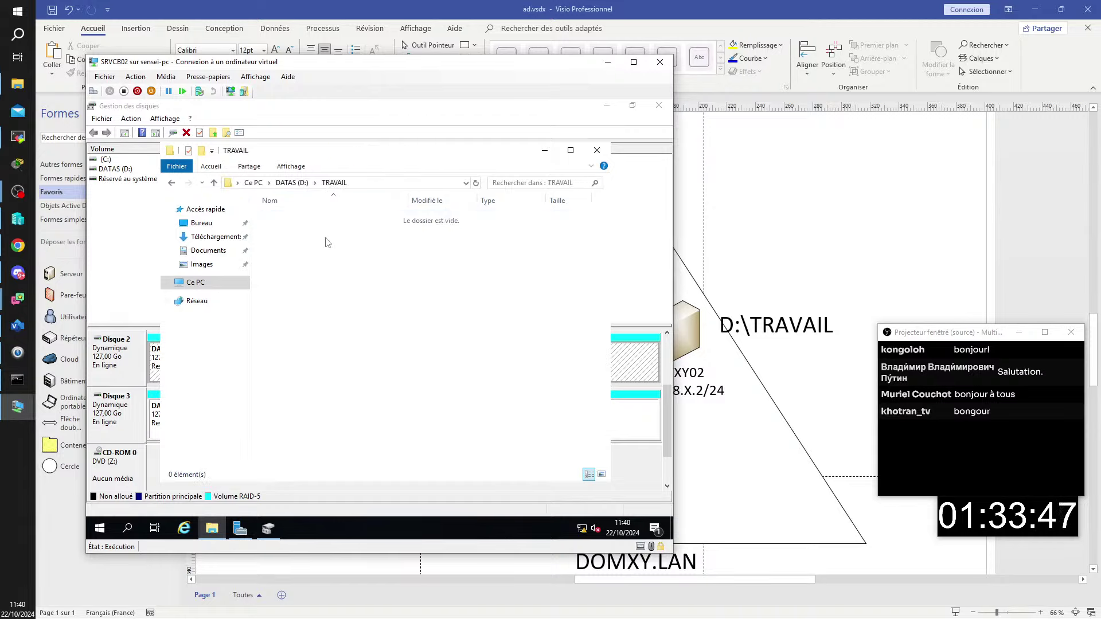
- Create subfolders COMPTA, RH and INFO inside TRAVAIL and move the SRVCB02 window right
{"action": "left_click", "coordinate": [201, 151]}
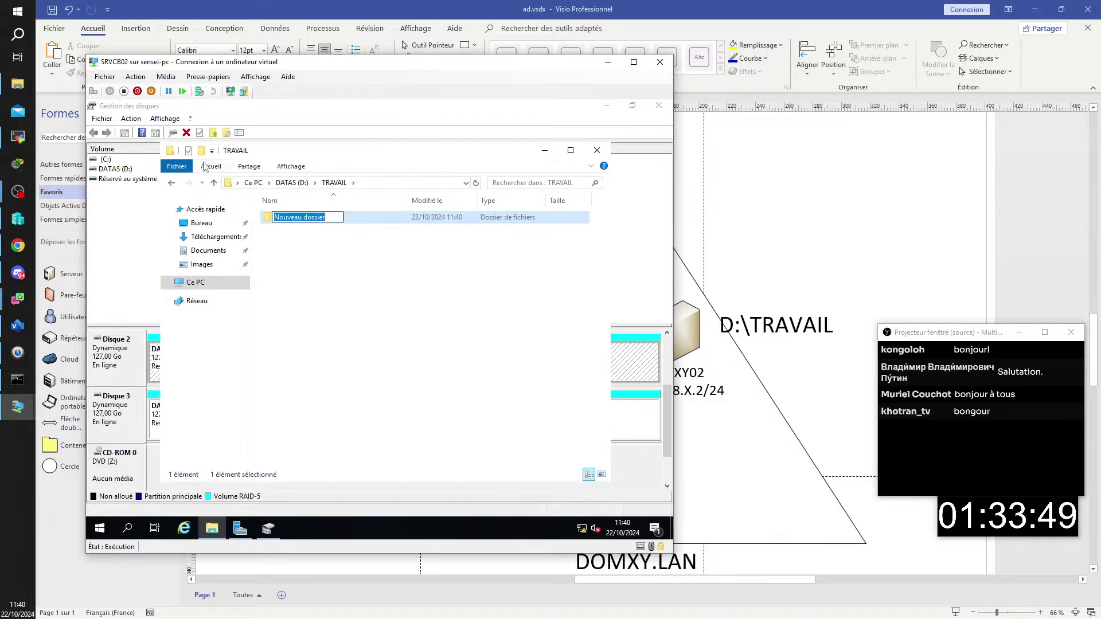
{"action": "type", "text": "COMPTA"}
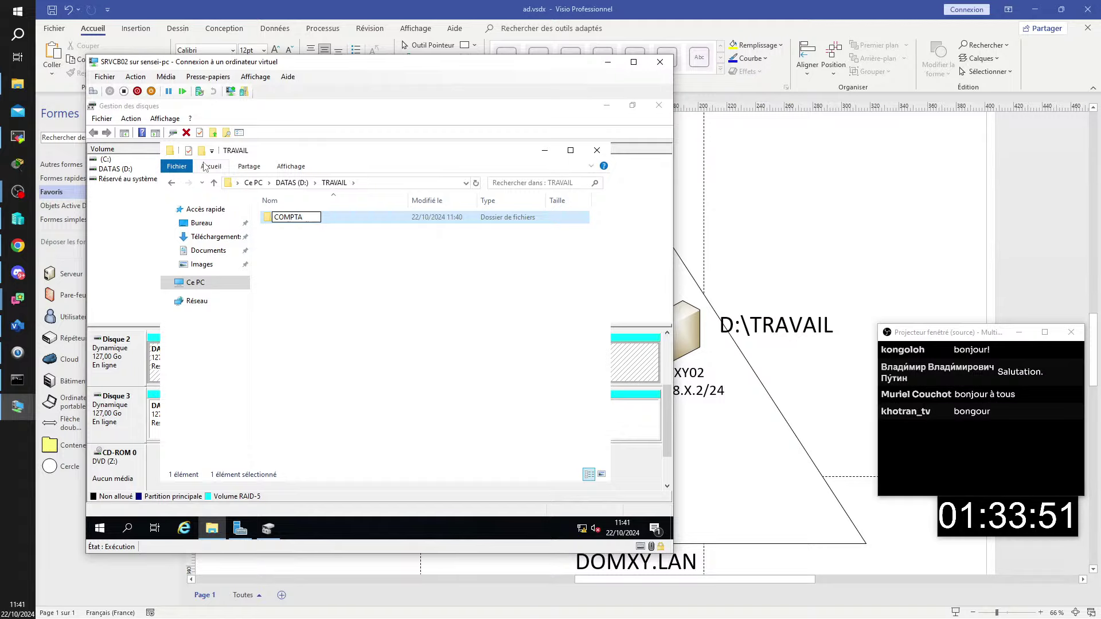
{"action": "key", "text": "Return"}
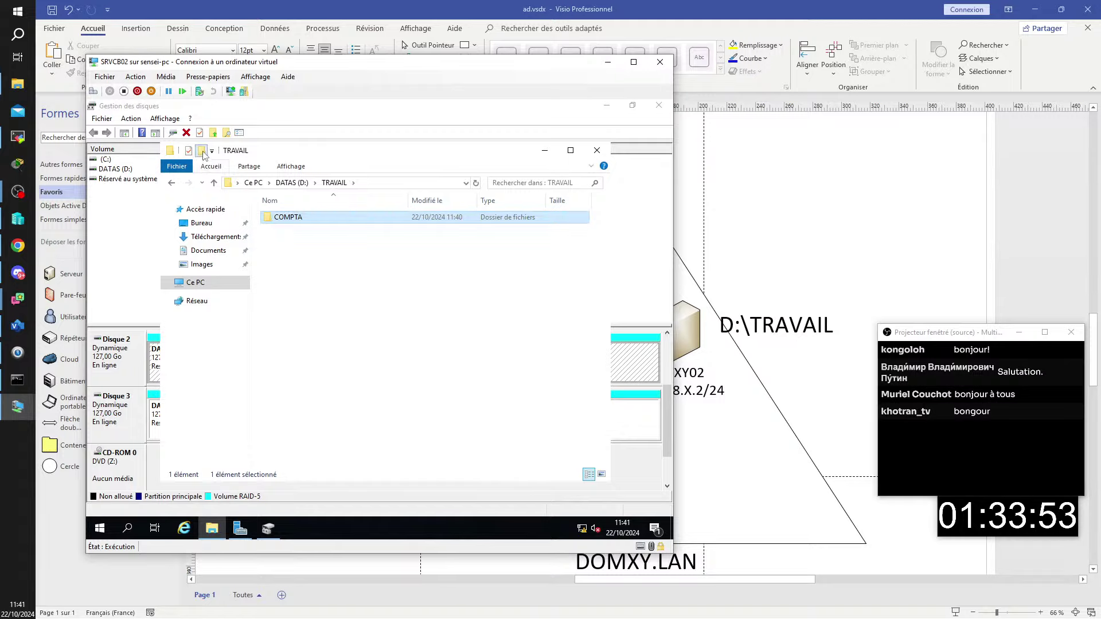
{"action": "left_click", "coordinate": [201, 151]}
{"action": "type", "text": "RH"}
{"action": "key", "text": "Return"}
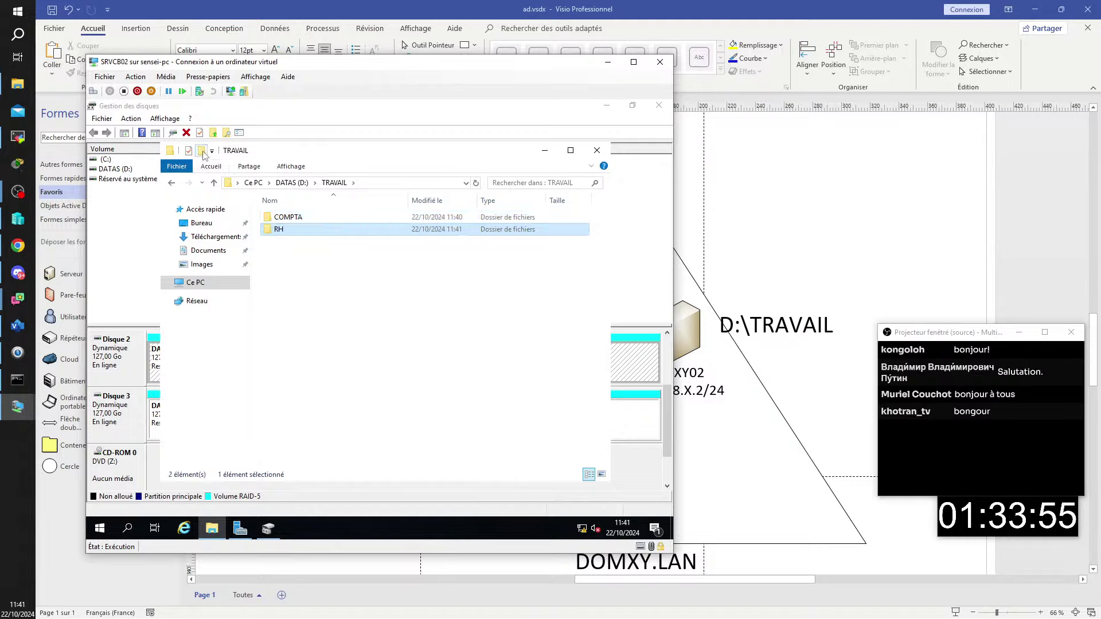
{"action": "left_click", "coordinate": [202, 152]}
{"action": "type", "text": "INFO"}
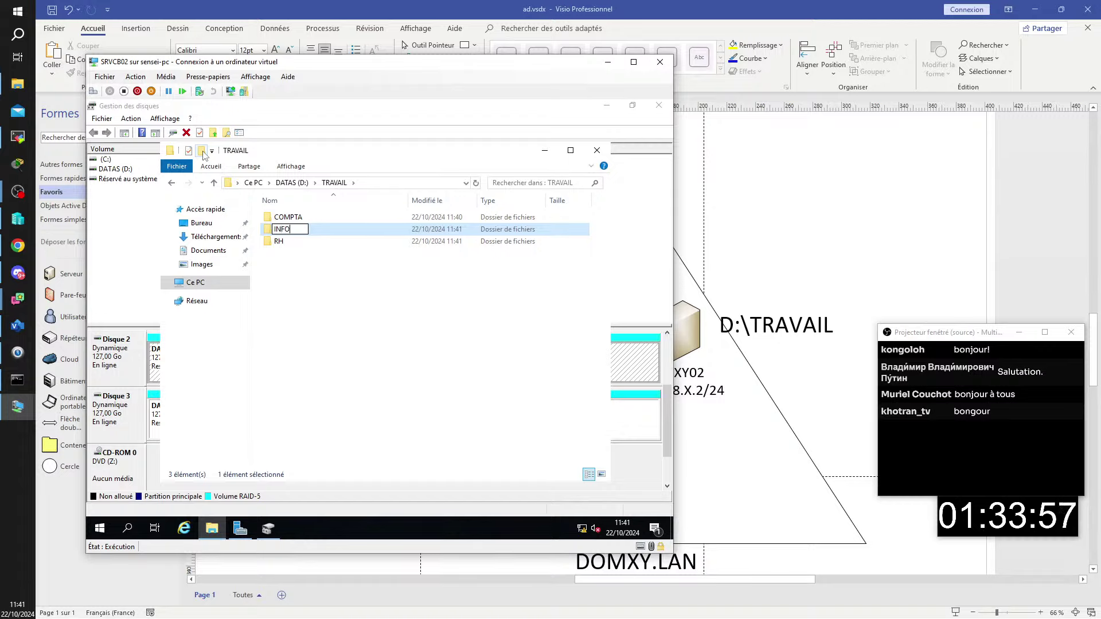
{"action": "key", "text": "Return"}
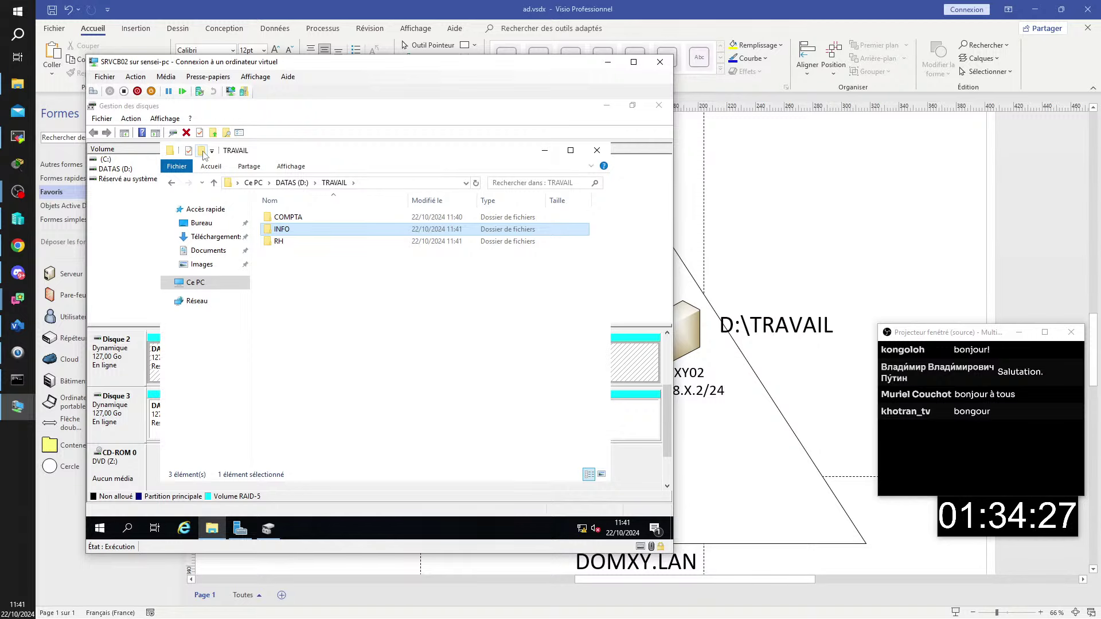
{"action": "mouse_move", "coordinate": [182, 64]}
{"action": "left_mouse_down"}
{"action": "mouse_move", "coordinate": [580, 93]}
{"action": "mouse_move", "coordinate": [581, 65]}
{"action": "left_mouse_up"}
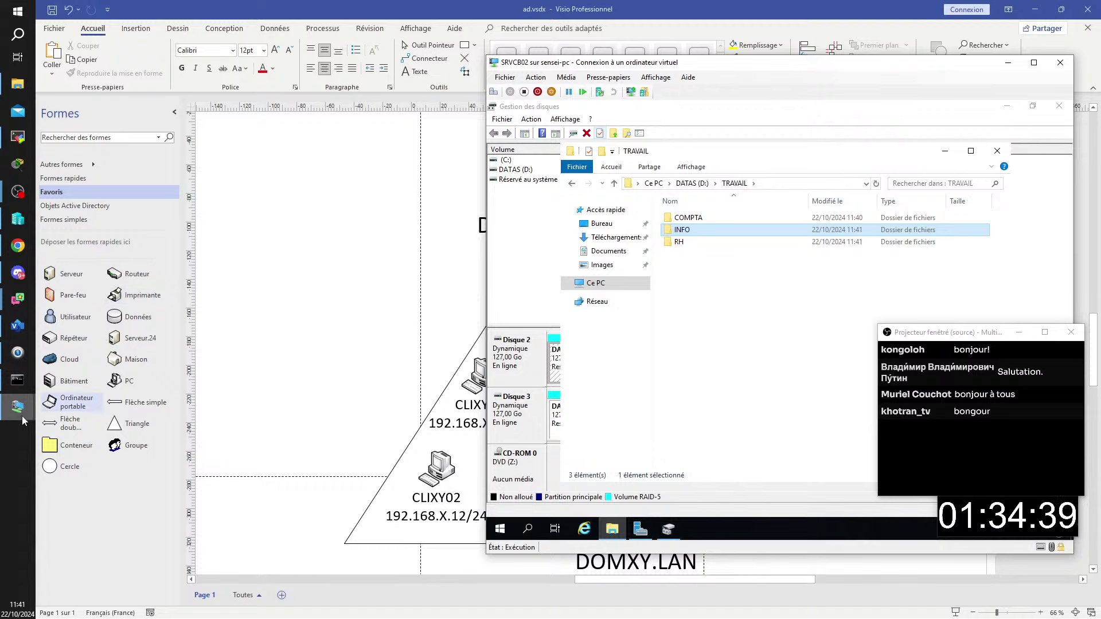
- Bring SRVCB01 forward and sign in with the administrator password
{"action": "mouse_move", "coordinate": [21, 419]}
{"action": "left_click", "coordinate": [106, 453]}
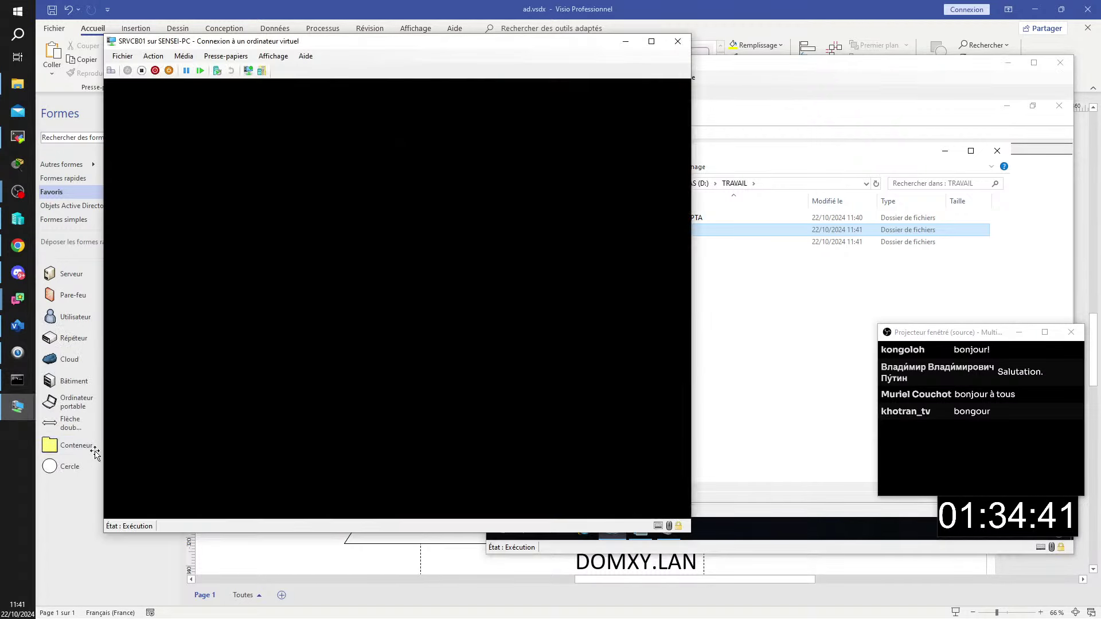
{"action": "left_click", "coordinate": [111, 70]}
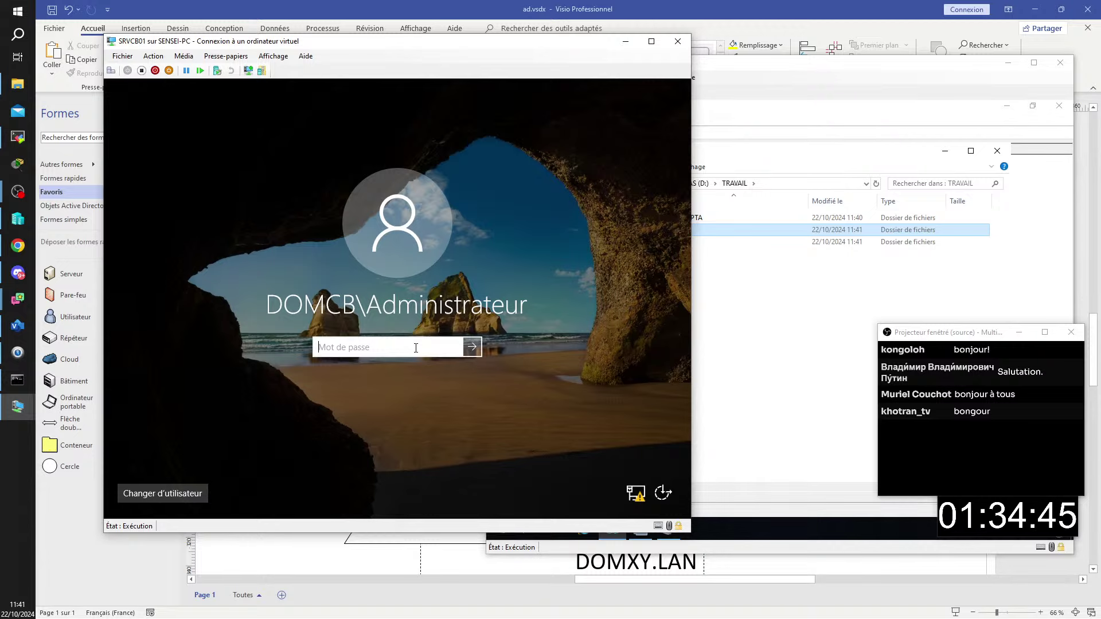
{"action": "type", "text": "•••••••"}
{"action": "key", "text": "Return"}
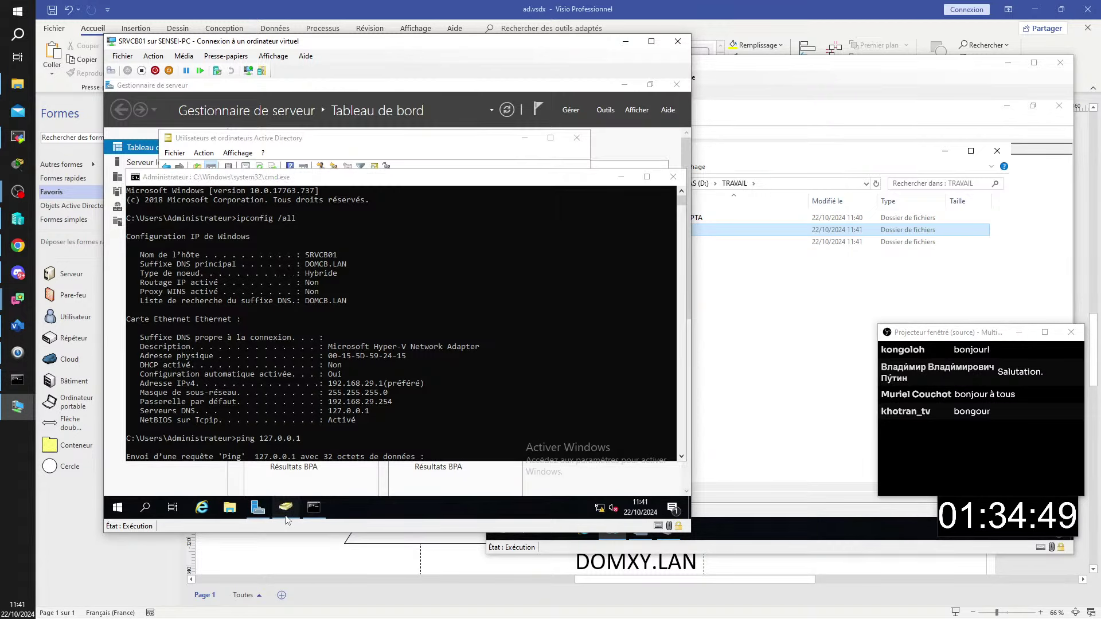
- Show the DOMCB.LAN Users container in Active Directory Users and Computers and select the new user
{"action": "left_click", "coordinate": [285, 507]}
{"action": "left_click", "coordinate": [256, 265]}
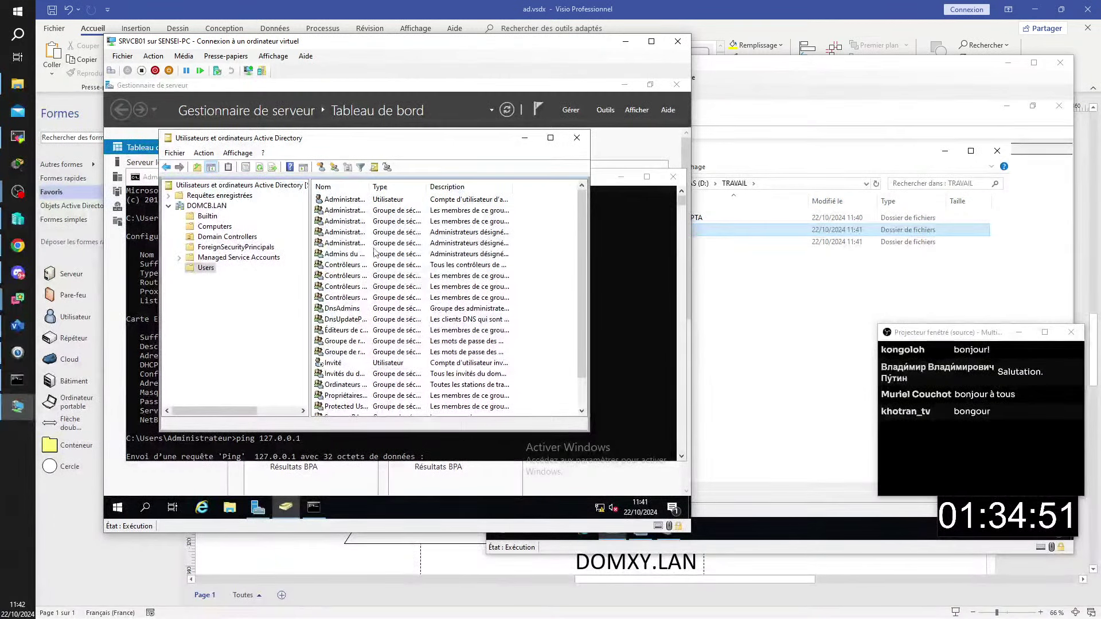
{"action": "scroll", "coordinate": [384, 267], "scroll_direction": "down", "scroll_amount": 1}
{"action": "left_click", "coordinate": [350, 408]}
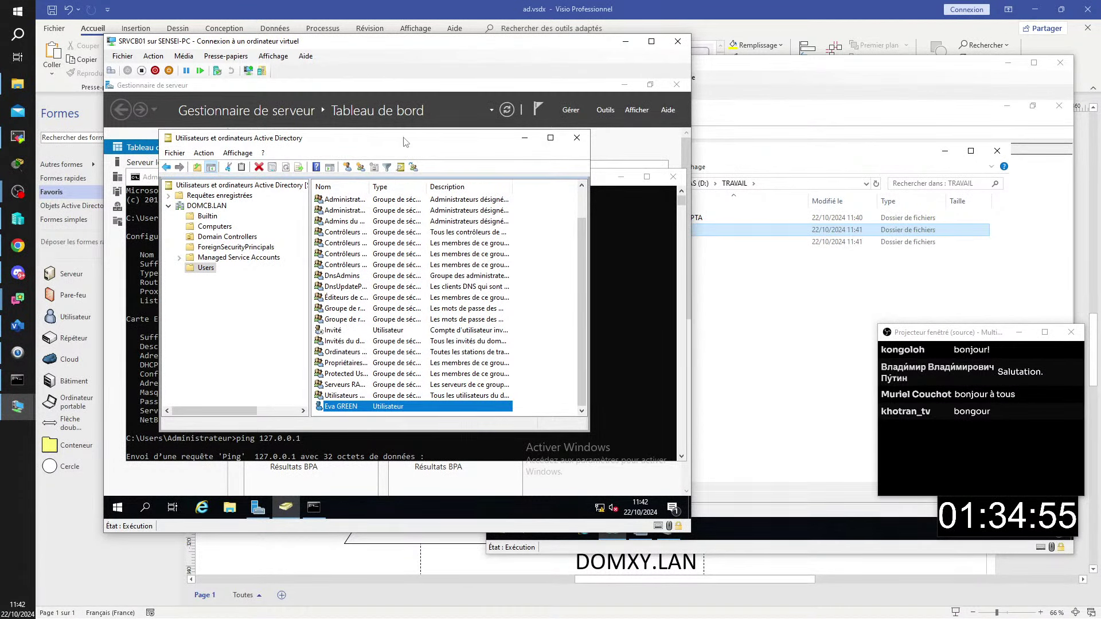
{"action": "left_click_drag", "start_coordinate": [441, 142], "coordinate": [397, 142]}
{"action": "left_click", "coordinate": [816, 306]}
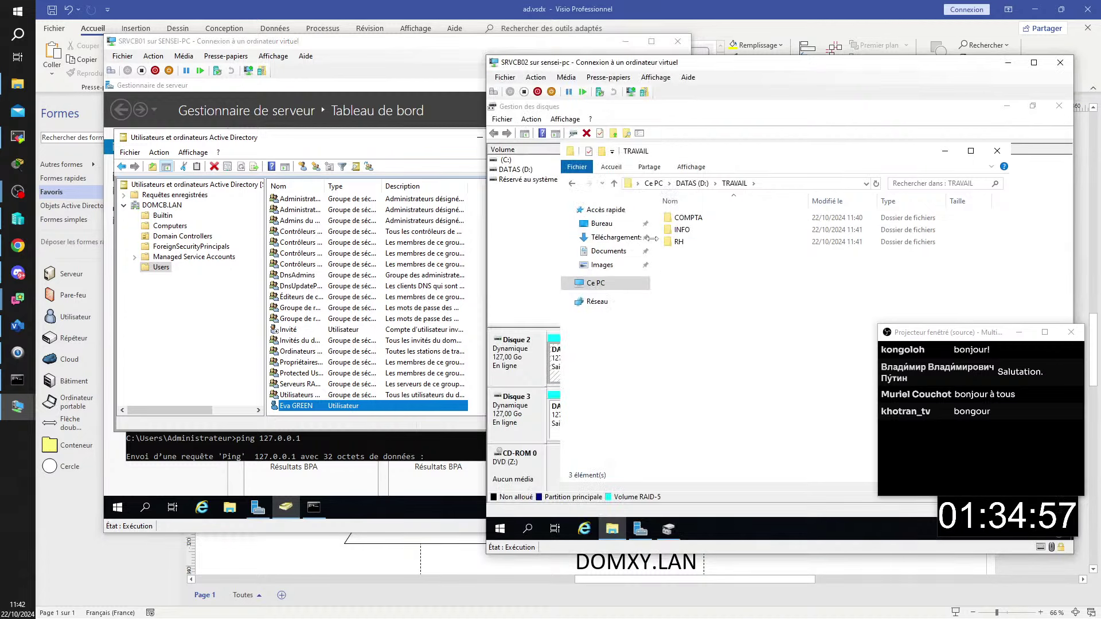
{"action": "left_click", "coordinate": [696, 218]}
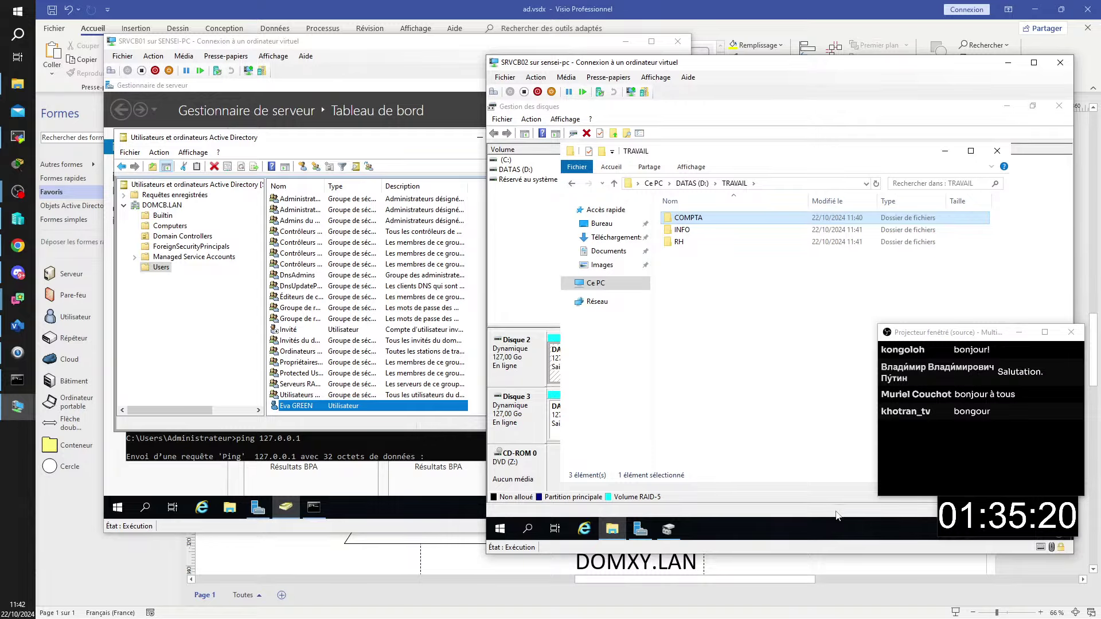
- Open COMPTA's context menu and mark the folder and Propriétés with red arrows and a box
{"action": "right_click", "coordinate": [688, 218]}
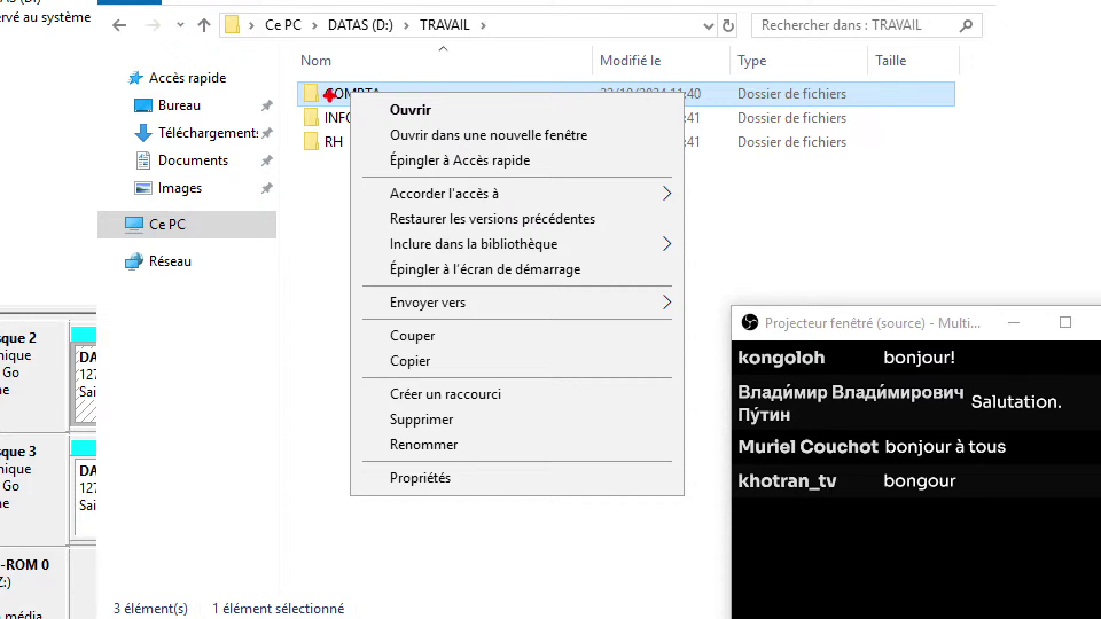
{"action": "left_click_drag", "start_coordinate": [309, 94], "coordinate": [213, 117]}
{"action": "mouse_move", "coordinate": [372, 454]}
{"action": "left_mouse_down"}
{"action": "mouse_move", "coordinate": [480, 485]}
{"action": "mouse_move", "coordinate": [494, 511]}
{"action": "left_mouse_up"}
{"action": "left_click_drag", "start_coordinate": [383, 481], "coordinate": [290, 490]}
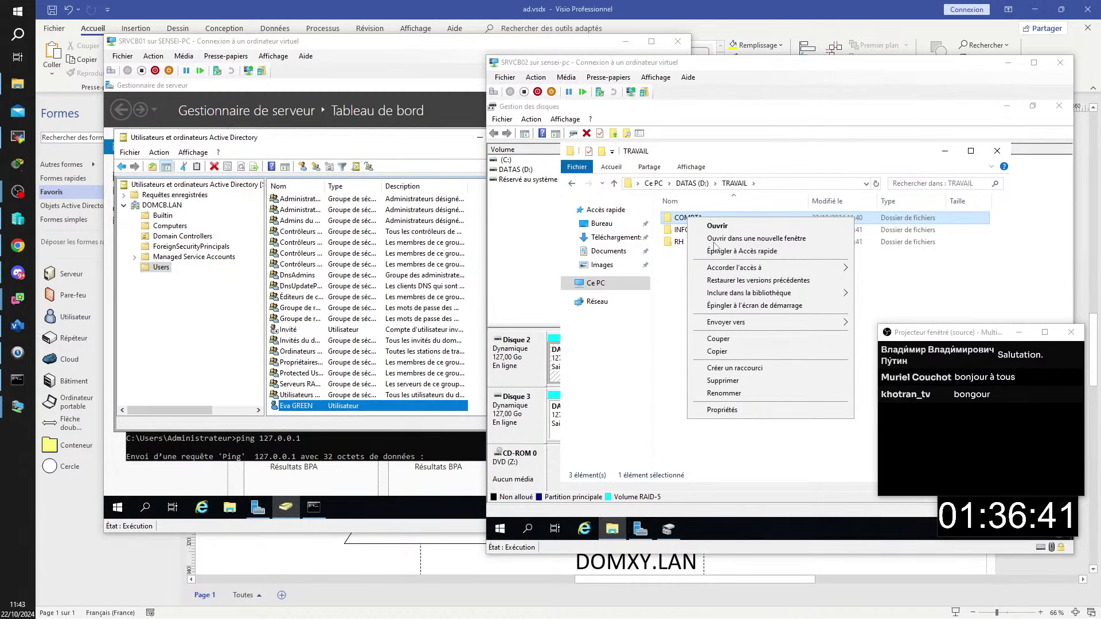
- Open COMPTA's Propriétés on the Sécurité tab, repositioning windows and adding a red arrow
{"action": "left_click", "coordinate": [736, 409]}
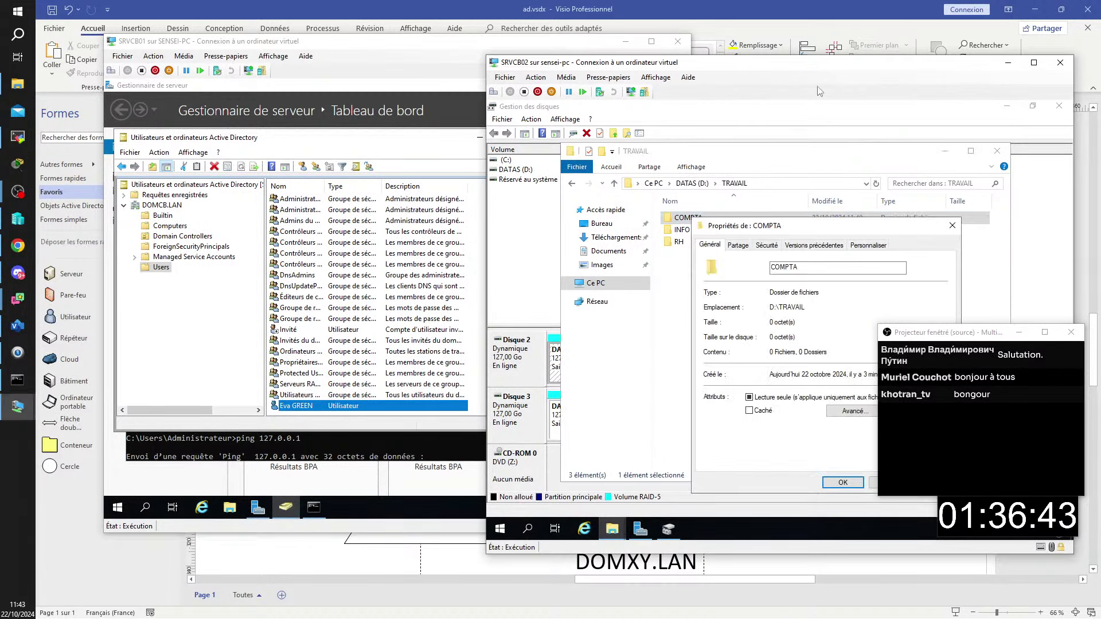
{"action": "left_click_drag", "start_coordinate": [786, 66], "coordinate": [585, 35]}
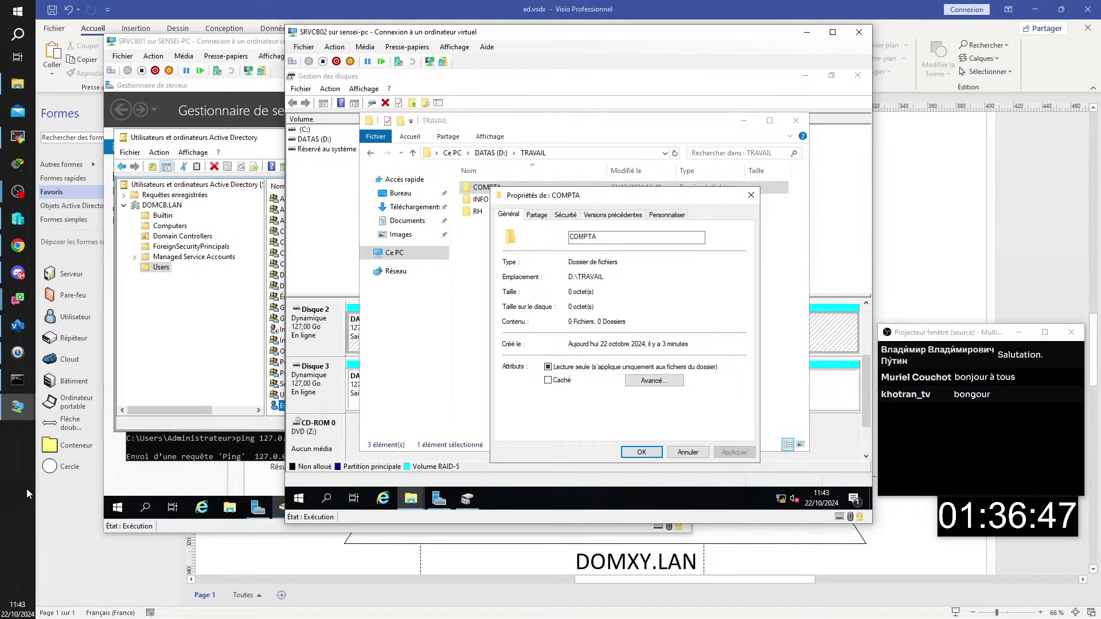
{"action": "left_click", "coordinate": [8, 505]}
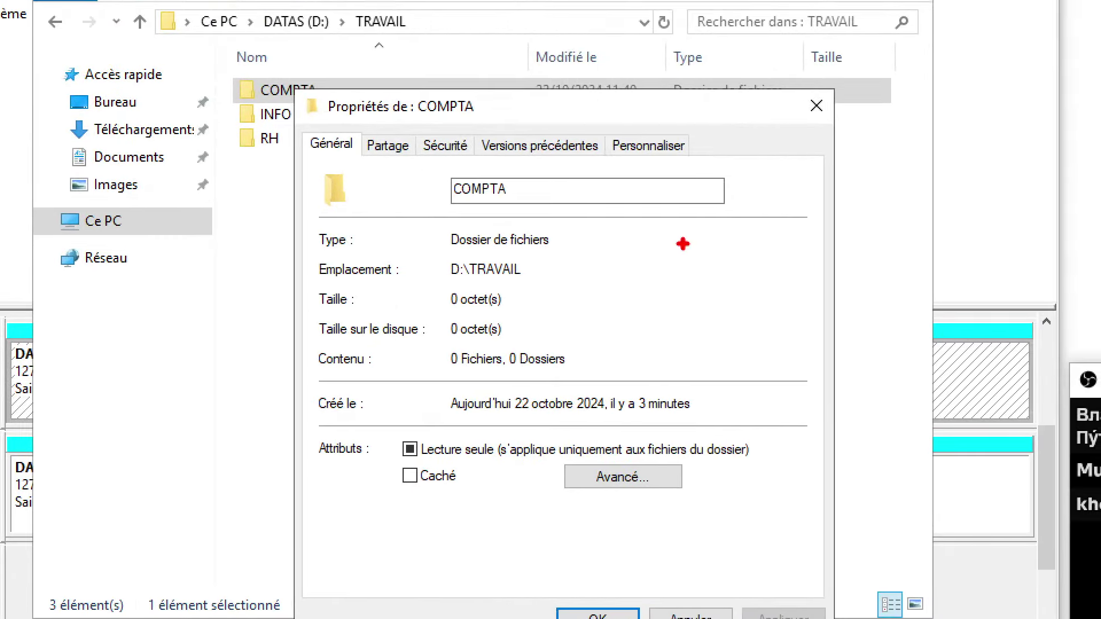
{"action": "left_click_drag", "start_coordinate": [455, 133], "coordinate": [471, 83]}
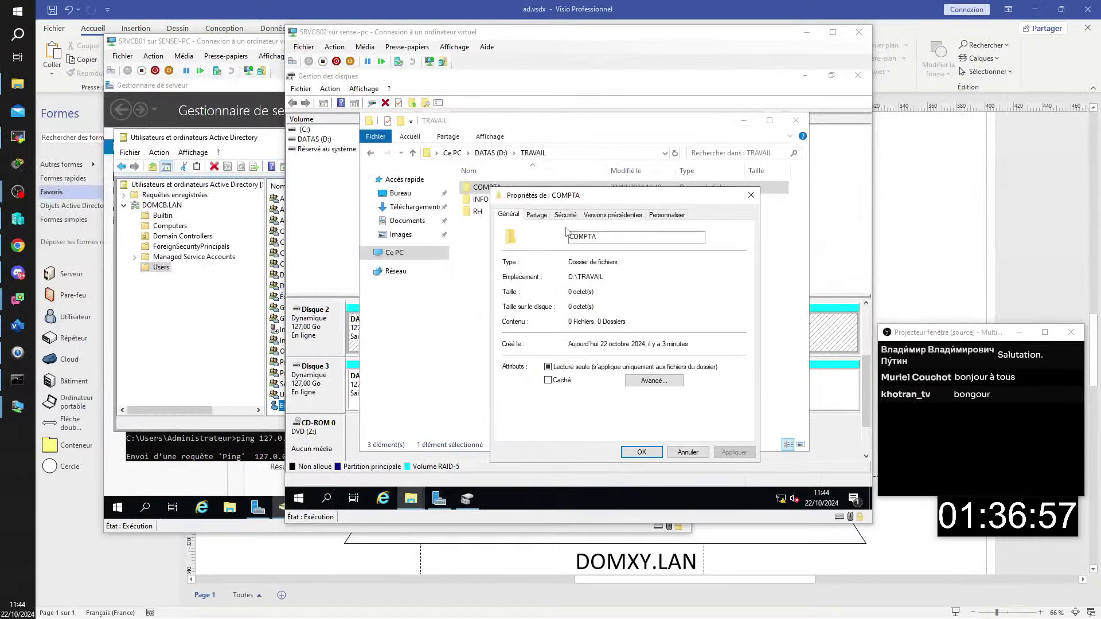
{"action": "left_click", "coordinate": [444, 150]}
{"action": "left_click_drag", "start_coordinate": [576, 199], "coordinate": [554, 159]}
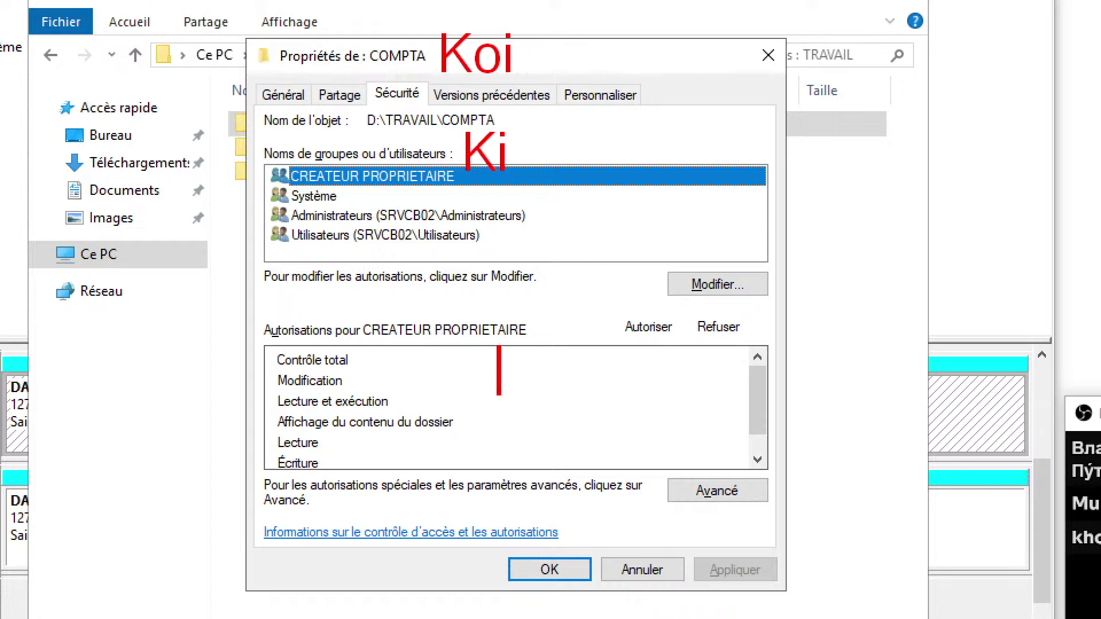
- Add the red 'Koment' note with an arrow pointing at the security settings
{"action": "type", "text": "Koment"}
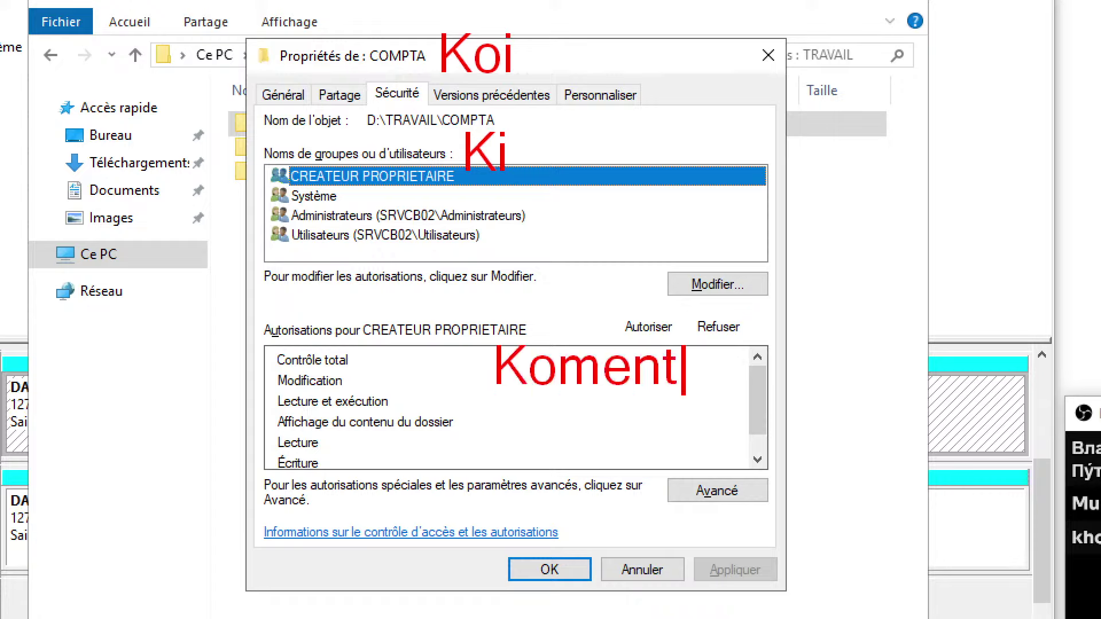
{"action": "key", "text": "Escape"}
{"action": "left_click_drag", "start_coordinate": [368, 87], "coordinate": [314, 76]}
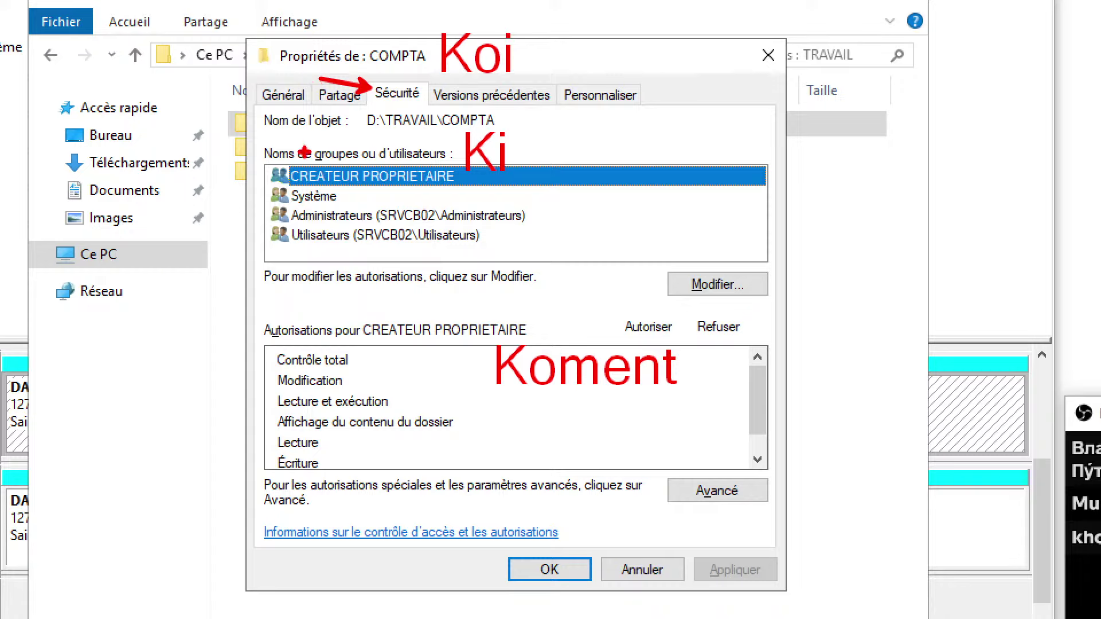
- Box the groups list in blue with an arrow and outline D:\TRAVAIL\COMPTA in red
{"action": "mouse_move", "coordinate": [255, 143]}
{"action": "left_mouse_down"}
{"action": "mouse_move", "coordinate": [474, 254]}
{"action": "mouse_move", "coordinate": [560, 255]}
{"action": "mouse_move", "coordinate": [358, 233]}
{"action": "left_mouse_up"}
{"action": "key", "text": "ctrl+z"}
{"action": "key", "text": "ctrl+2"}
{"action": "mouse_move", "coordinate": [255, 132]}
{"action": "left_mouse_down"}
{"action": "mouse_move", "coordinate": [504, 169]}
{"action": "mouse_move", "coordinate": [622, 281]}
{"action": "mouse_move", "coordinate": [622, 266]}
{"action": "left_mouse_up"}
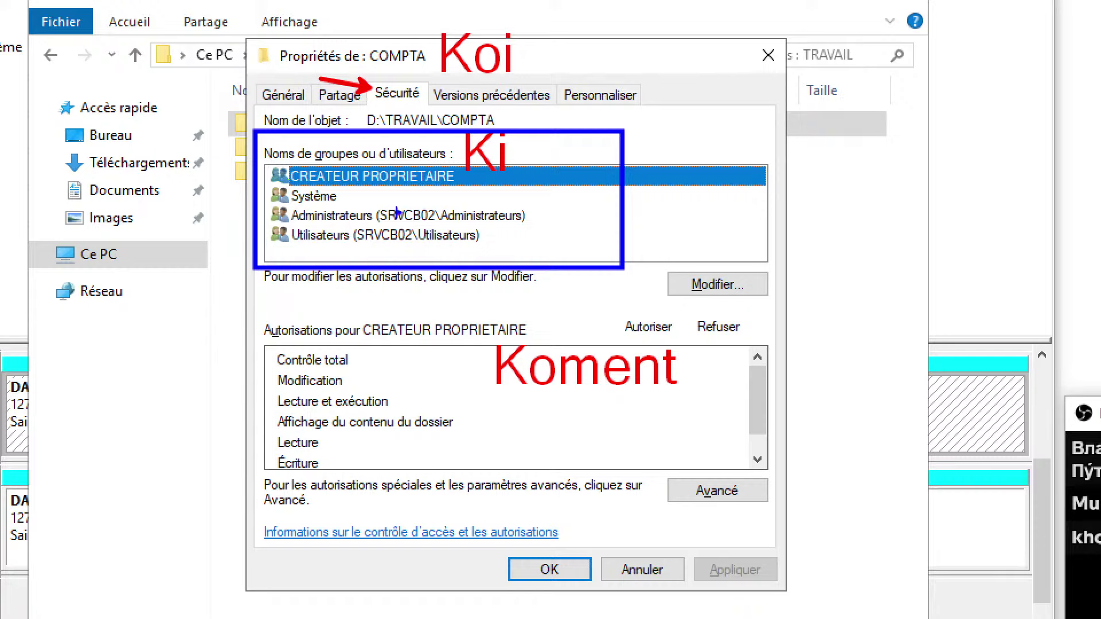
{"action": "left_click_drag", "start_coordinate": [262, 153], "coordinate": [189, 147]}
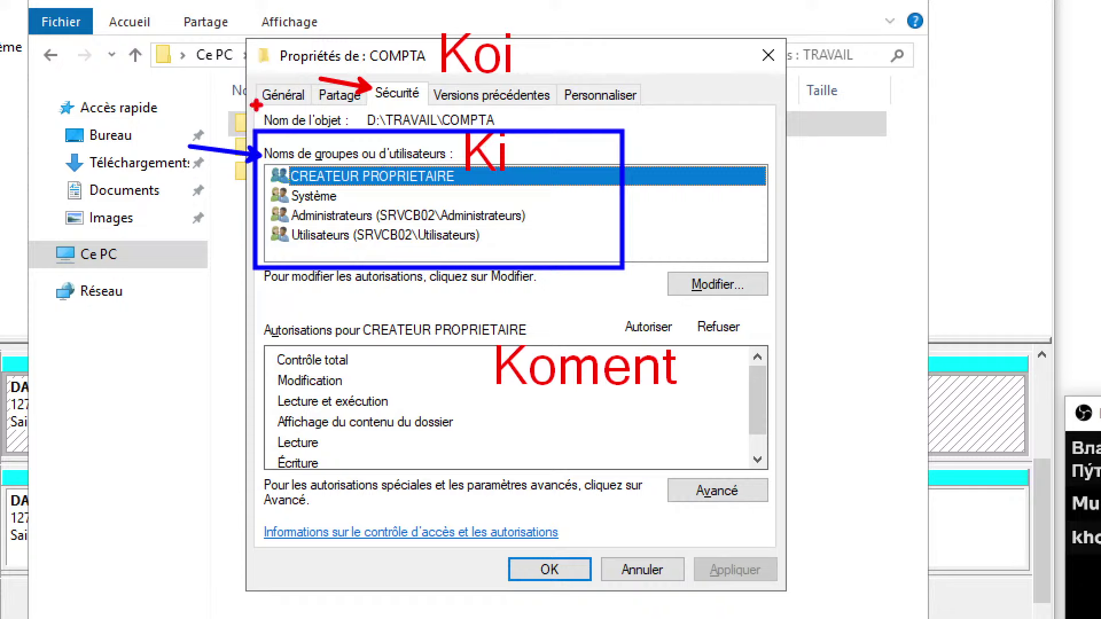
{"action": "left_click_drag", "start_coordinate": [255, 104], "coordinate": [524, 131]}
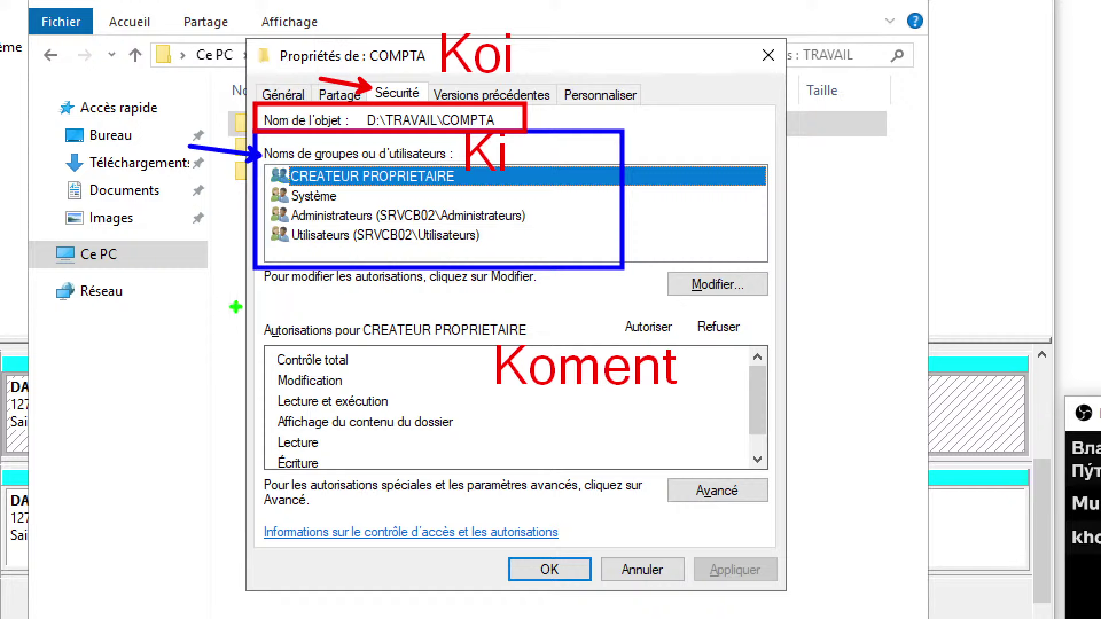
- Frame the CREATEUR PROPRIETAIRE permissions in green with an arrow, then close COMPTA's properties
{"action": "mouse_move", "coordinate": [255, 311]}
{"action": "left_mouse_down"}
{"action": "mouse_move", "coordinate": [589, 459]}
{"action": "mouse_move", "coordinate": [751, 487]}
{"action": "mouse_move", "coordinate": [759, 477]}
{"action": "left_mouse_up"}
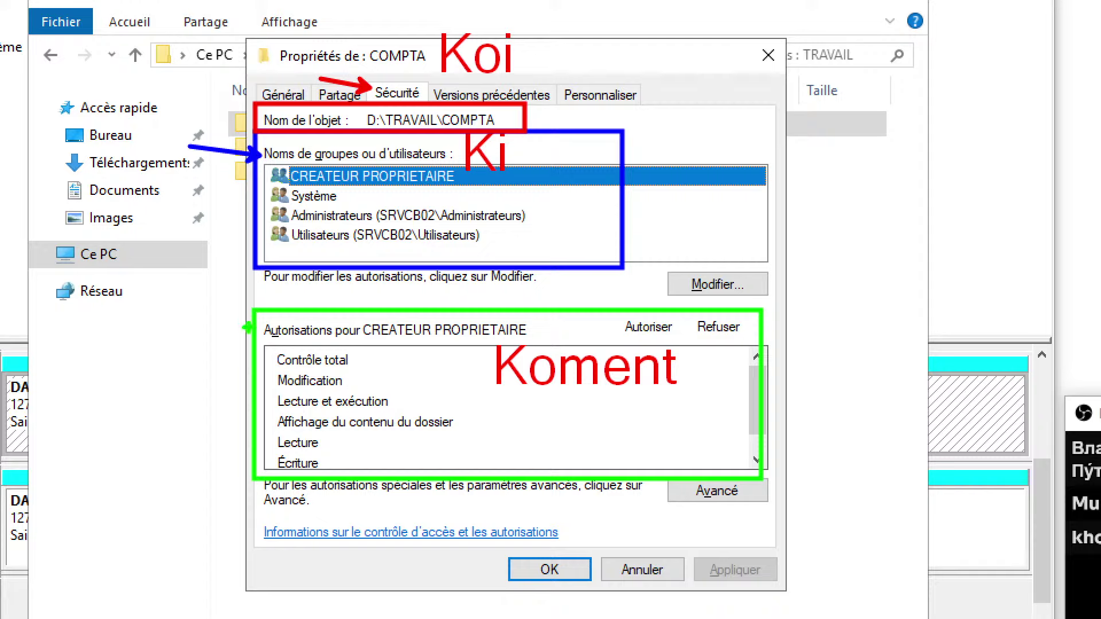
{"action": "left_click_drag", "start_coordinate": [256, 331], "coordinate": [179, 307]}
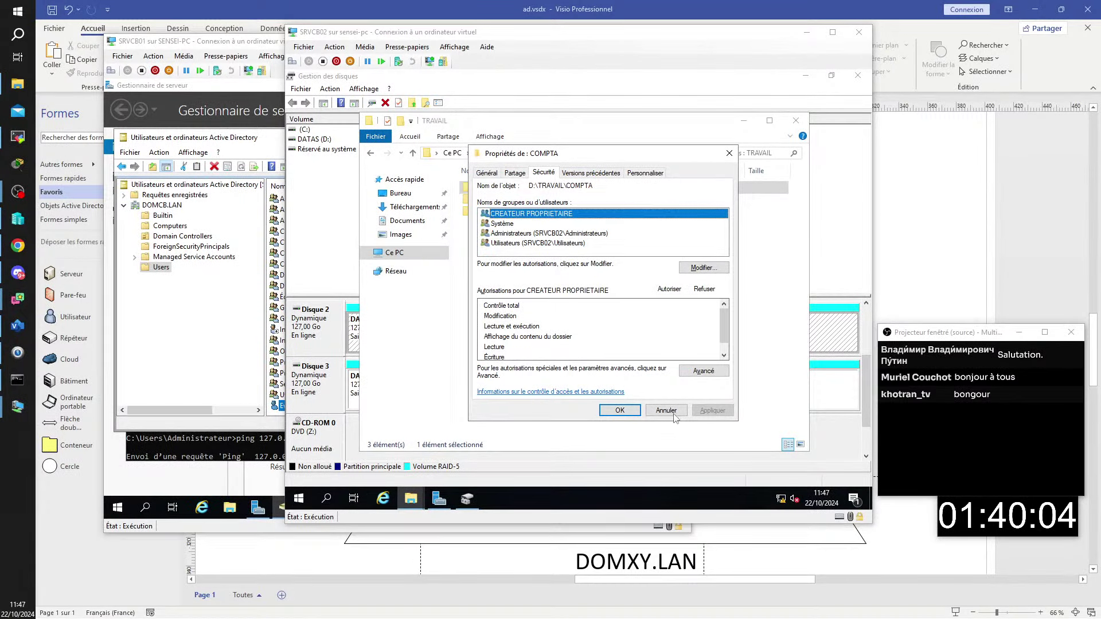
{"action": "left_click", "coordinate": [653, 570]}
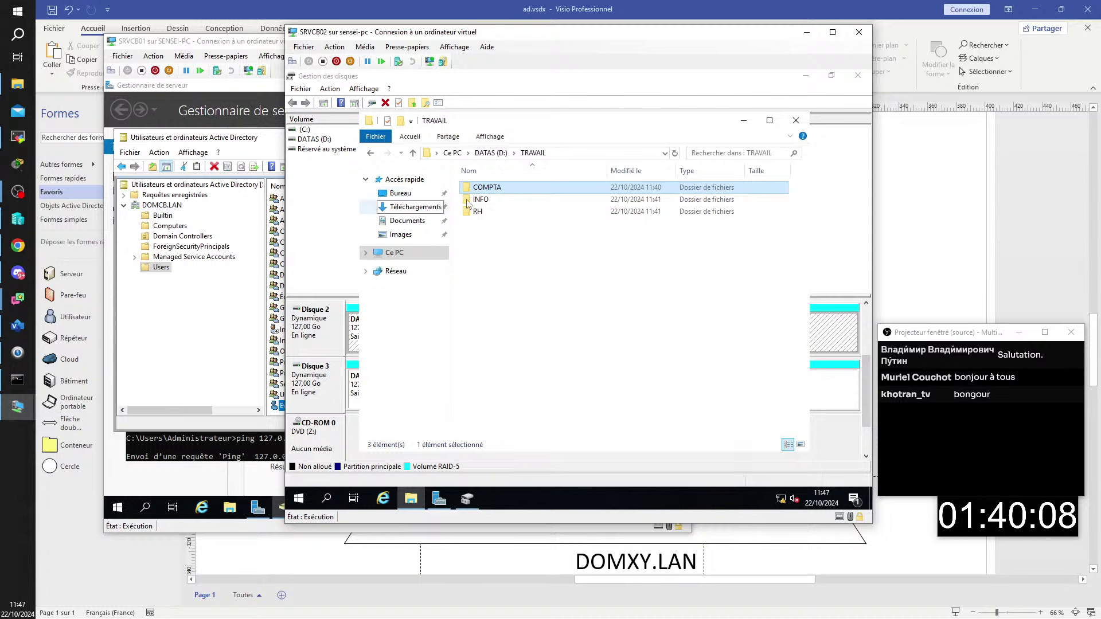
{"action": "right_click", "coordinate": [490, 189]}
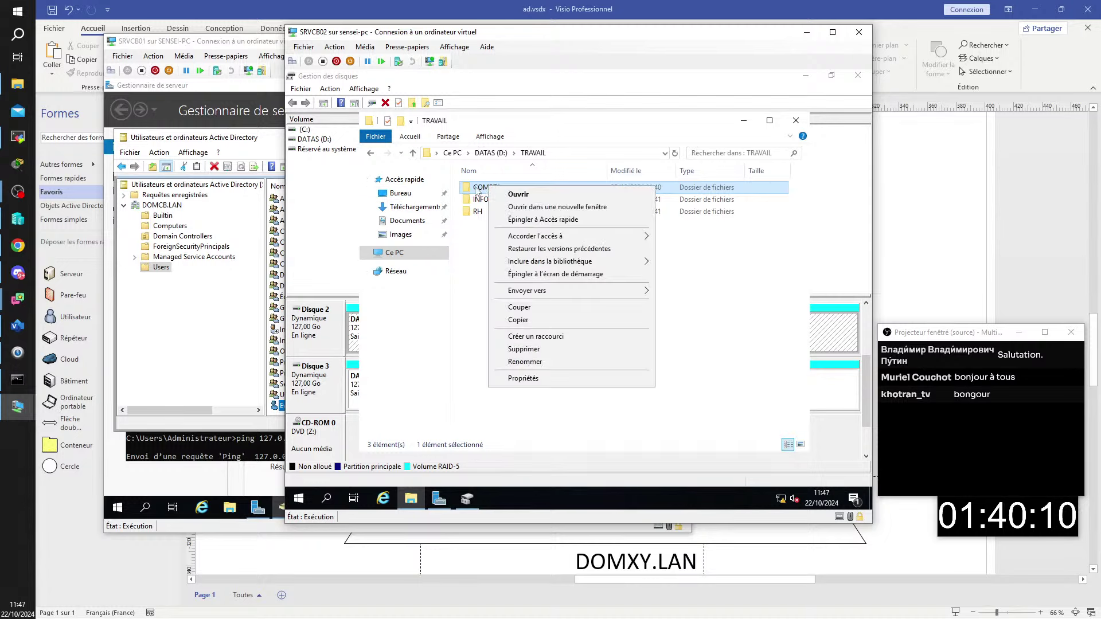
{"action": "right_click", "coordinate": [476, 227]}
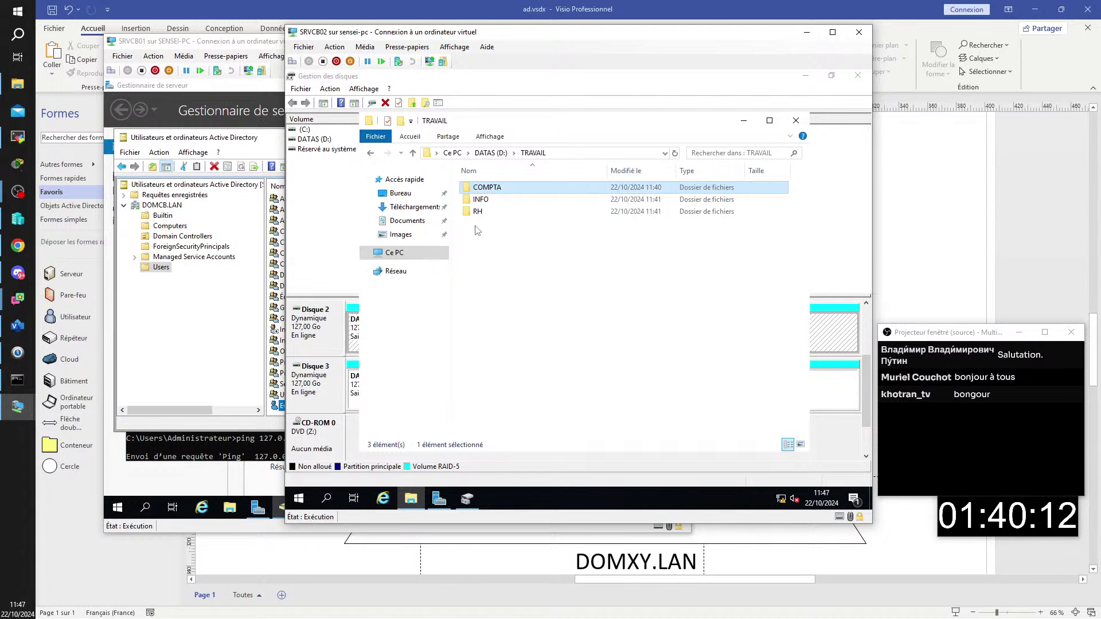
{"action": "left_click", "coordinate": [529, 383]}
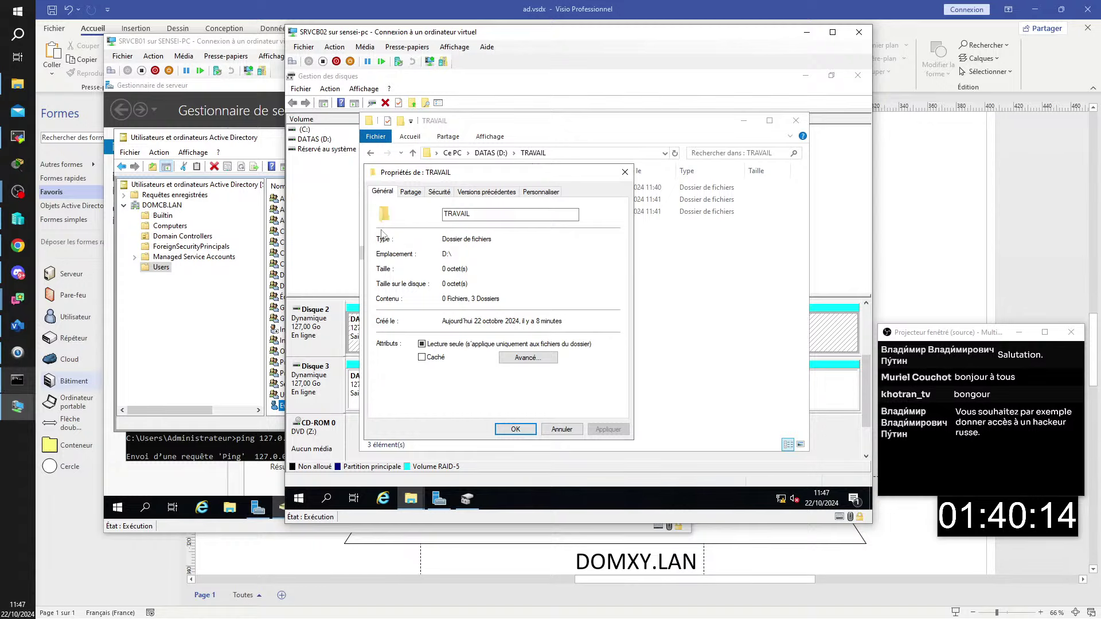
{"action": "left_click", "coordinate": [440, 191]}
{"action": "left_click_drag", "start_coordinate": [474, 174], "coordinate": [547, 183]}
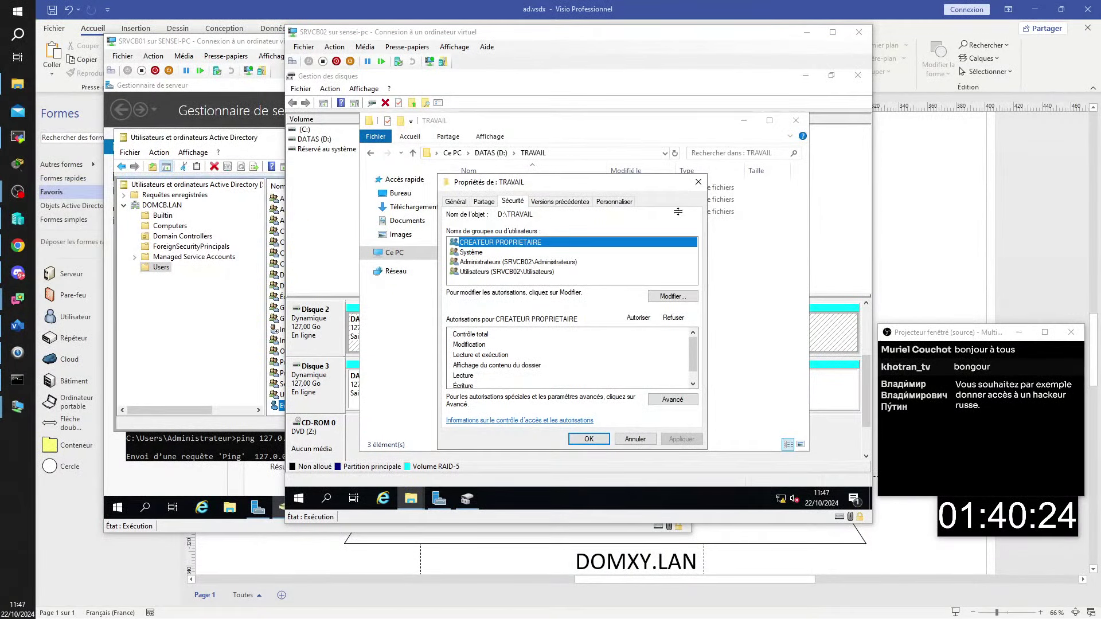
{"action": "left_click", "coordinate": [699, 183]}
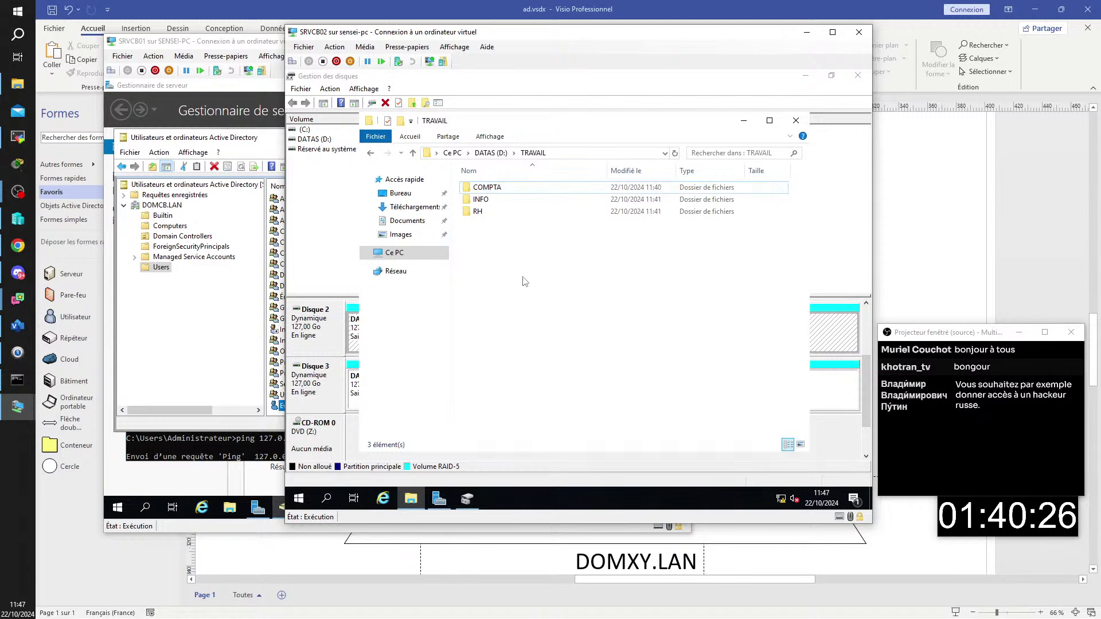
{"action": "right_click", "coordinate": [540, 187]}
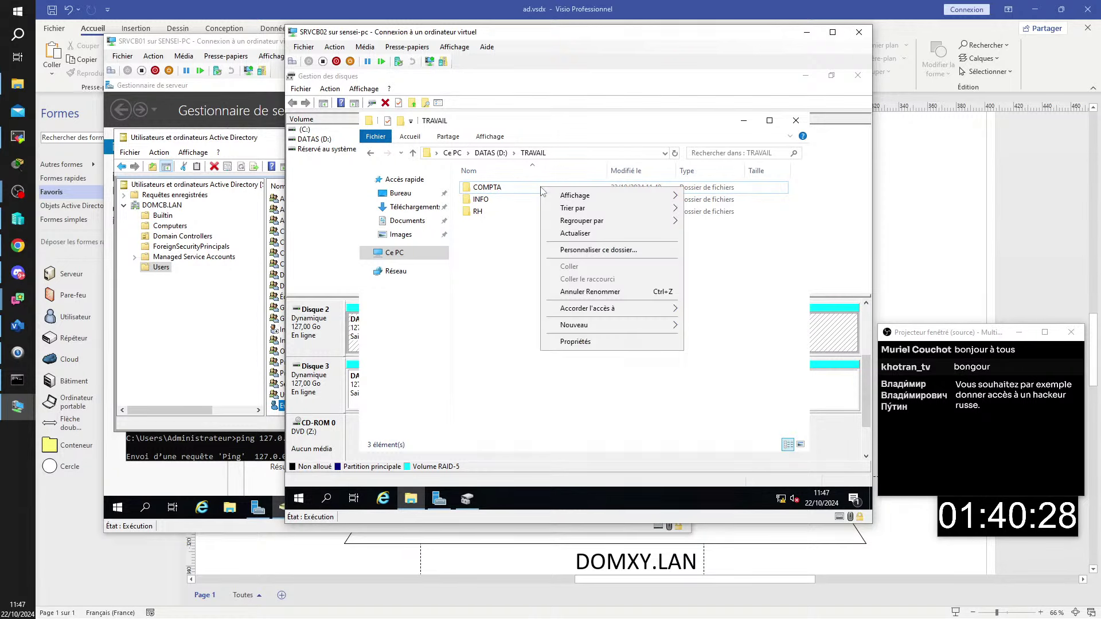
{"action": "left_click", "coordinate": [575, 342]}
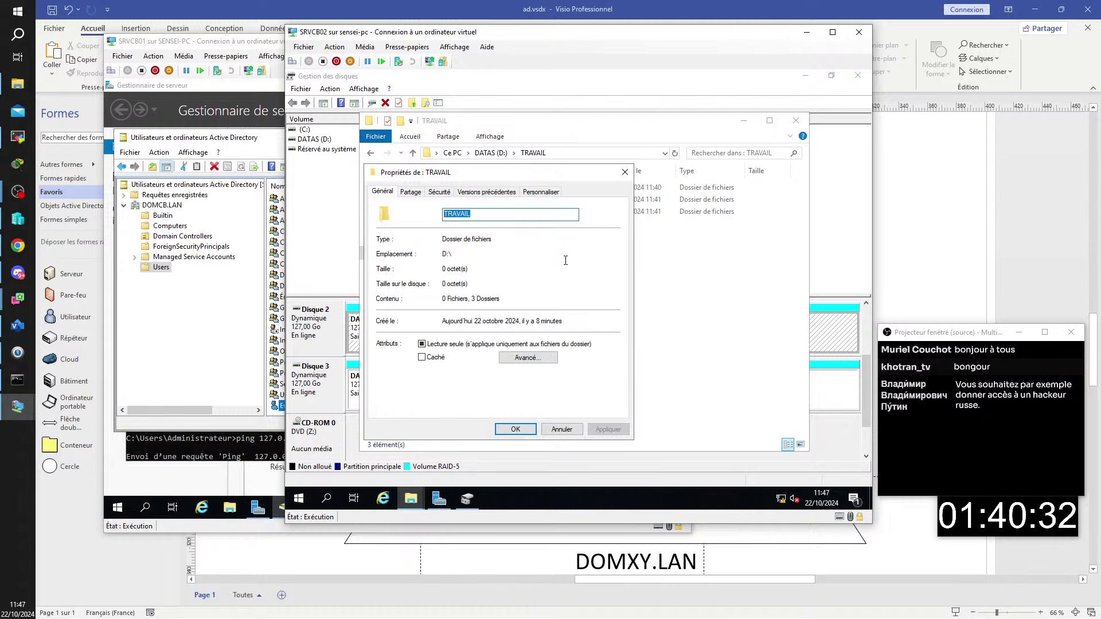
{"action": "key", "text": "Escape"}
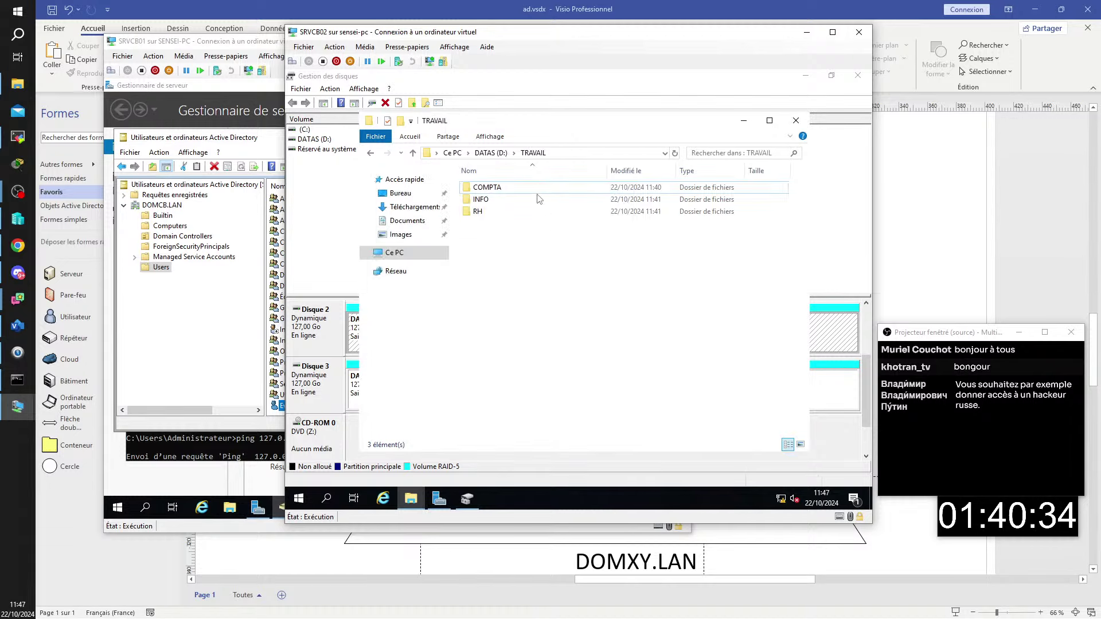
{"action": "right_click", "coordinate": [468, 191]}
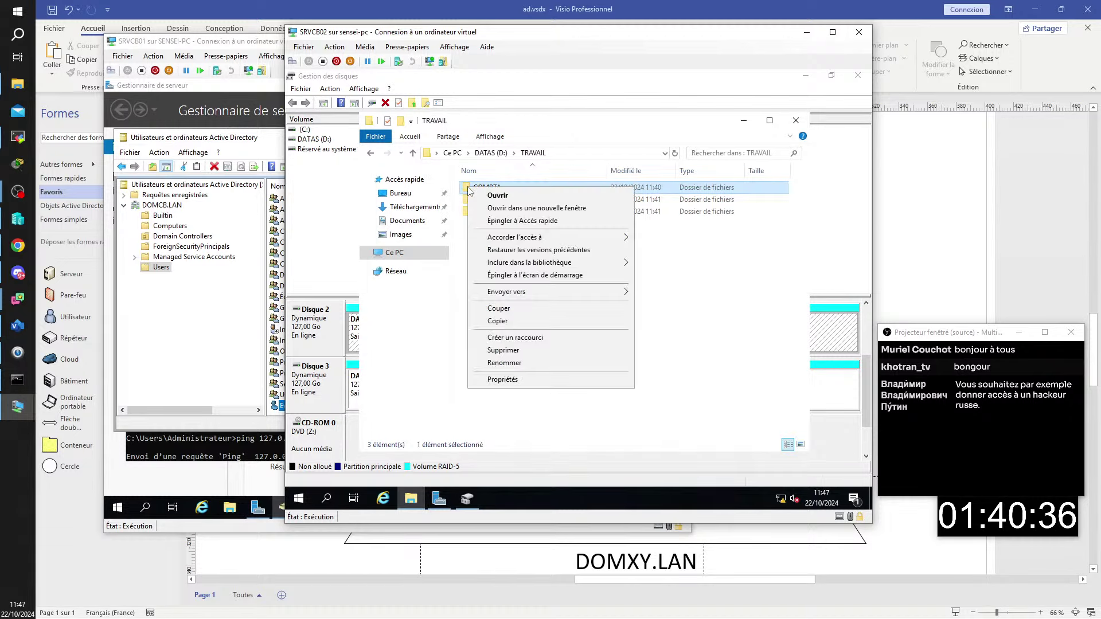
{"action": "left_click", "coordinate": [463, 240]}
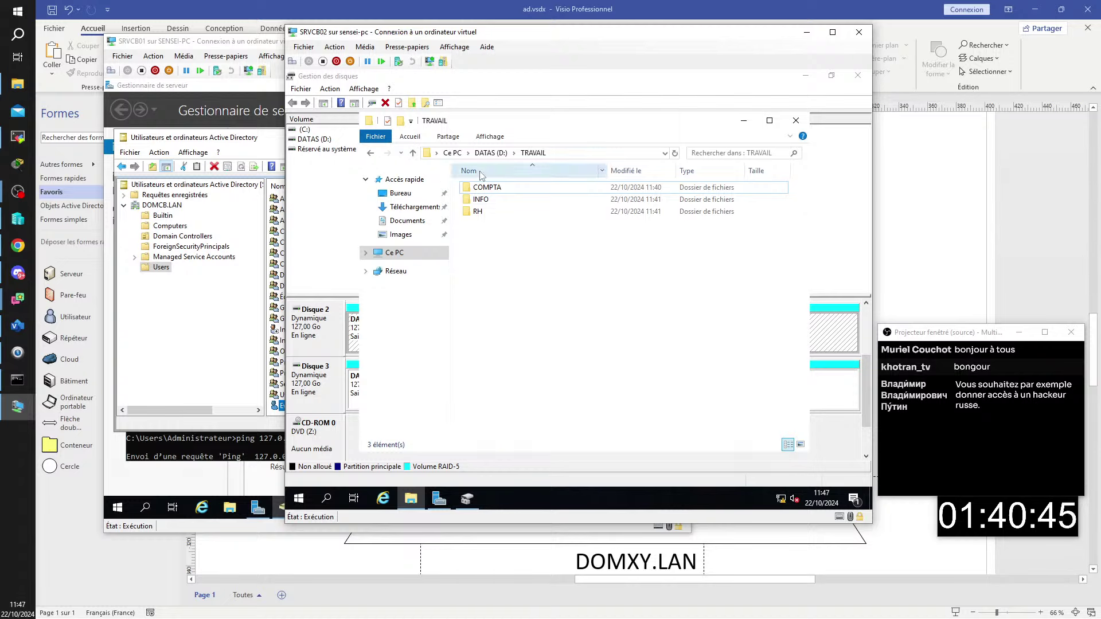
{"action": "right_click", "coordinate": [489, 214]}
{"action": "left_click", "coordinate": [528, 367]}
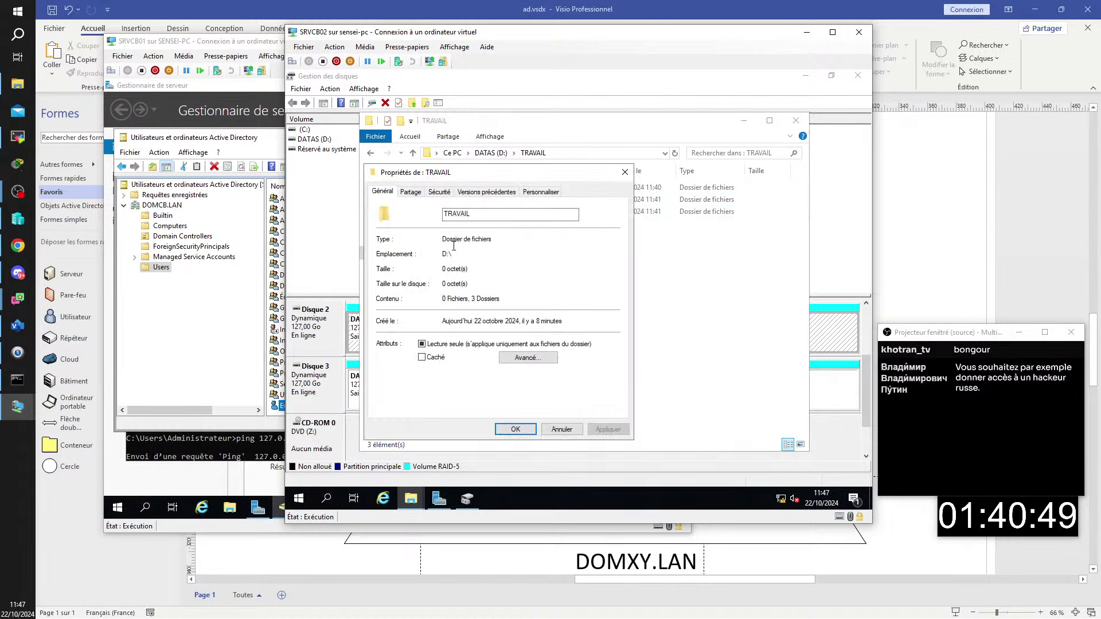
{"action": "left_click", "coordinate": [627, 175]}
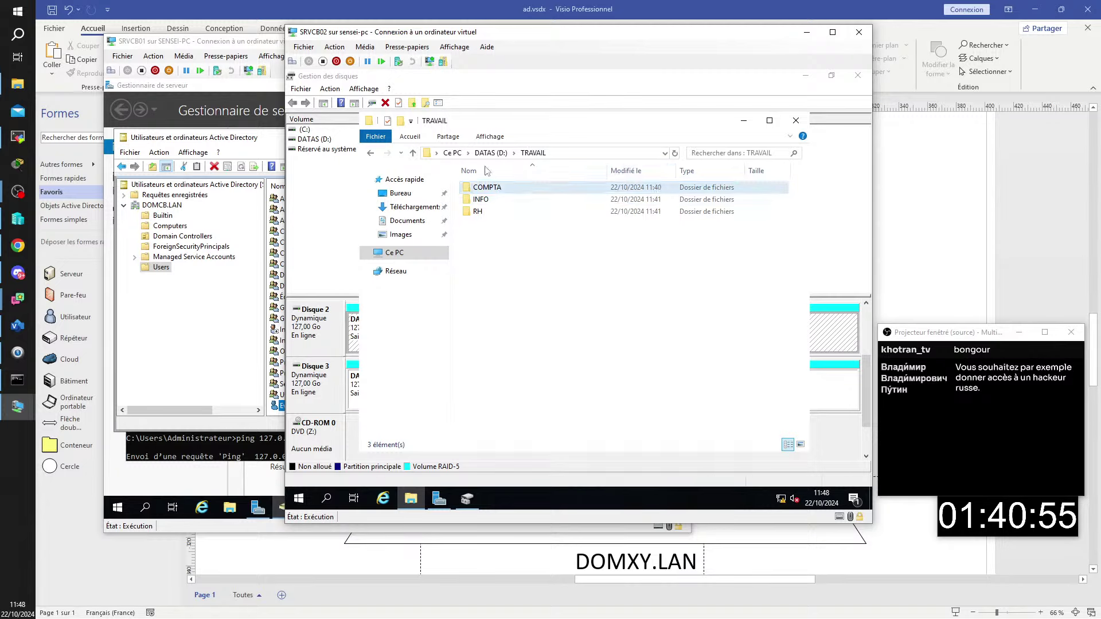
{"action": "right_click", "coordinate": [481, 187]}
- Show the COMPTA folder's Sécurité permissions and move the window up and left
{"action": "left_click", "coordinate": [522, 379]}
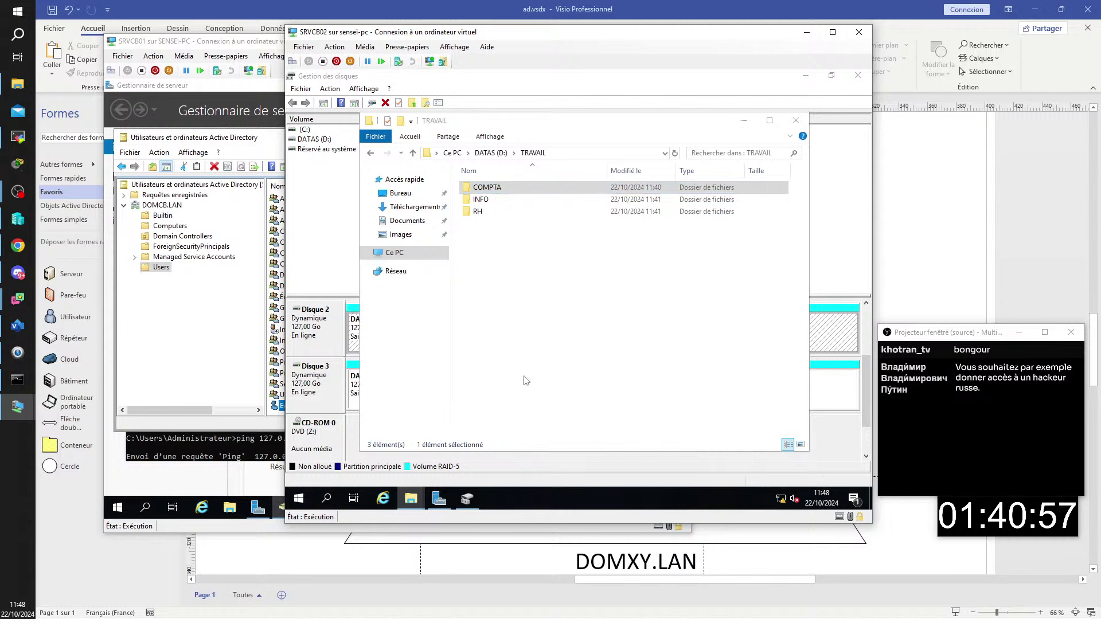
{"action": "left_click", "coordinate": [558, 215]}
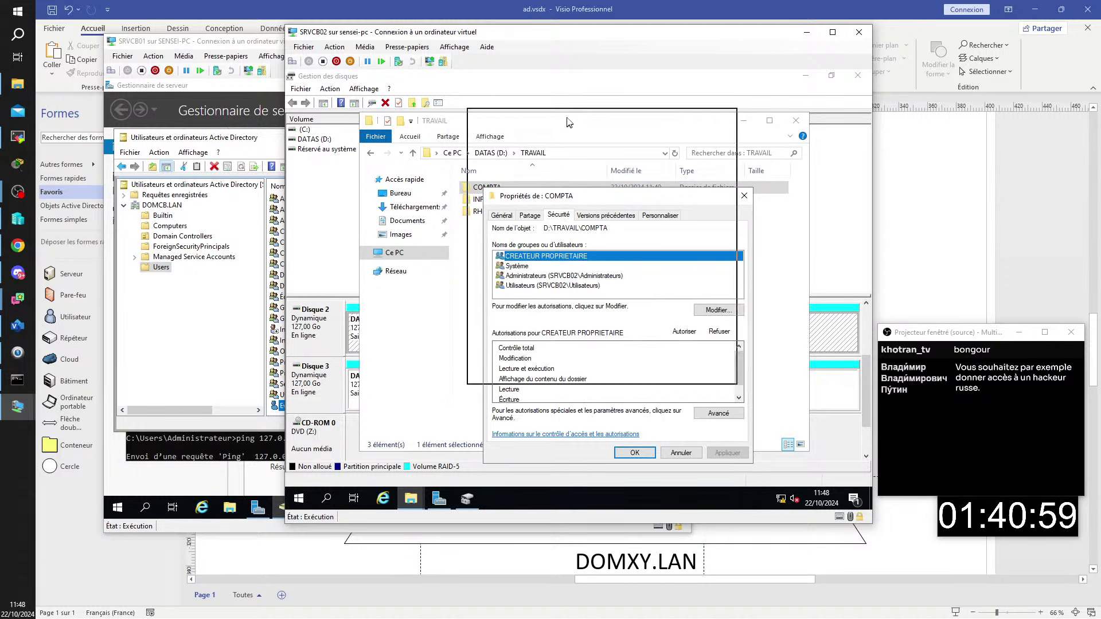
{"action": "left_click_drag", "start_coordinate": [585, 202], "coordinate": [568, 122]}
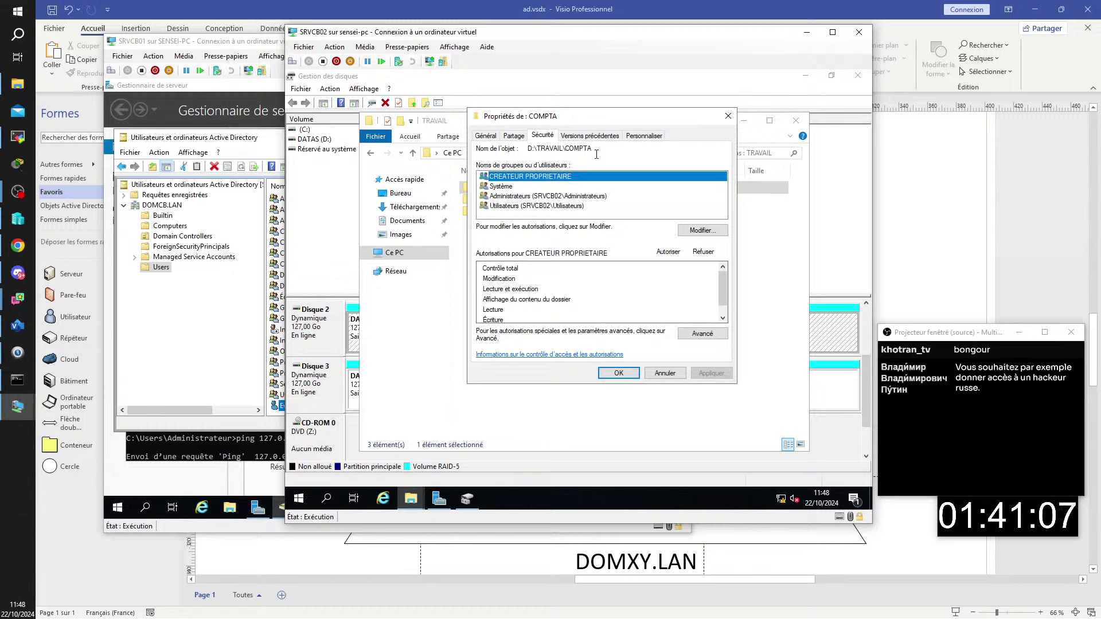
- Compare permissions of Système, Administrateurs, Utilisateurs and CREATEUR PROPRIETAIRE, ending on CREATEUR PROPRIETAIRE
{"action": "left_click", "coordinate": [512, 185]}
{"action": "left_click", "coordinate": [507, 195]}
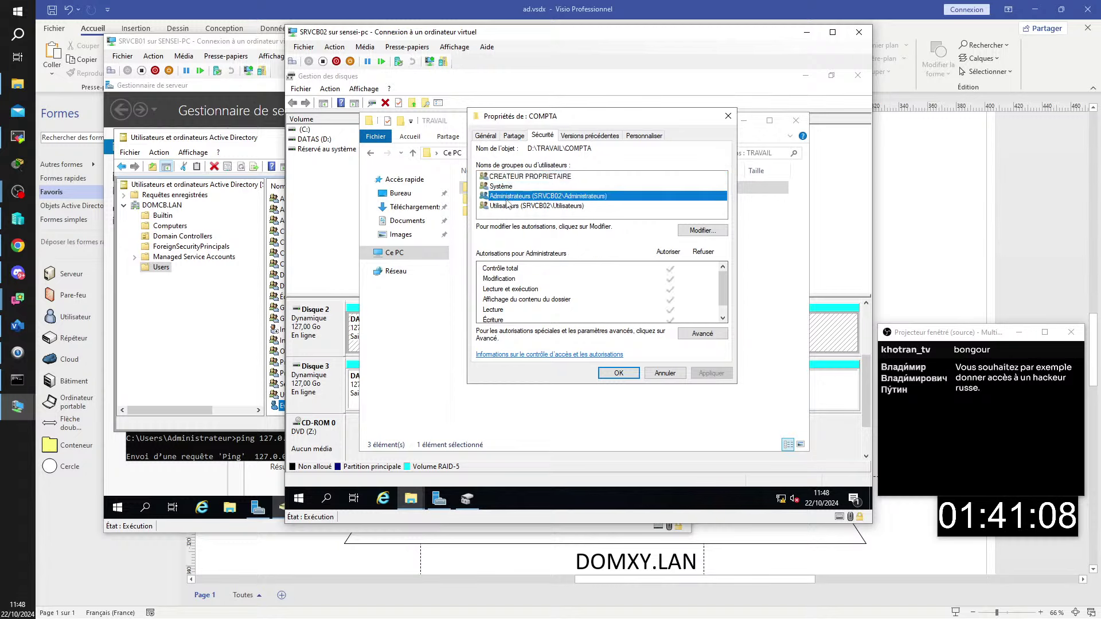
{"action": "left_click", "coordinate": [508, 207]}
{"action": "left_click", "coordinate": [502, 176]}
{"action": "left_click", "coordinate": [504, 196]}
{"action": "left_click", "coordinate": [516, 207]}
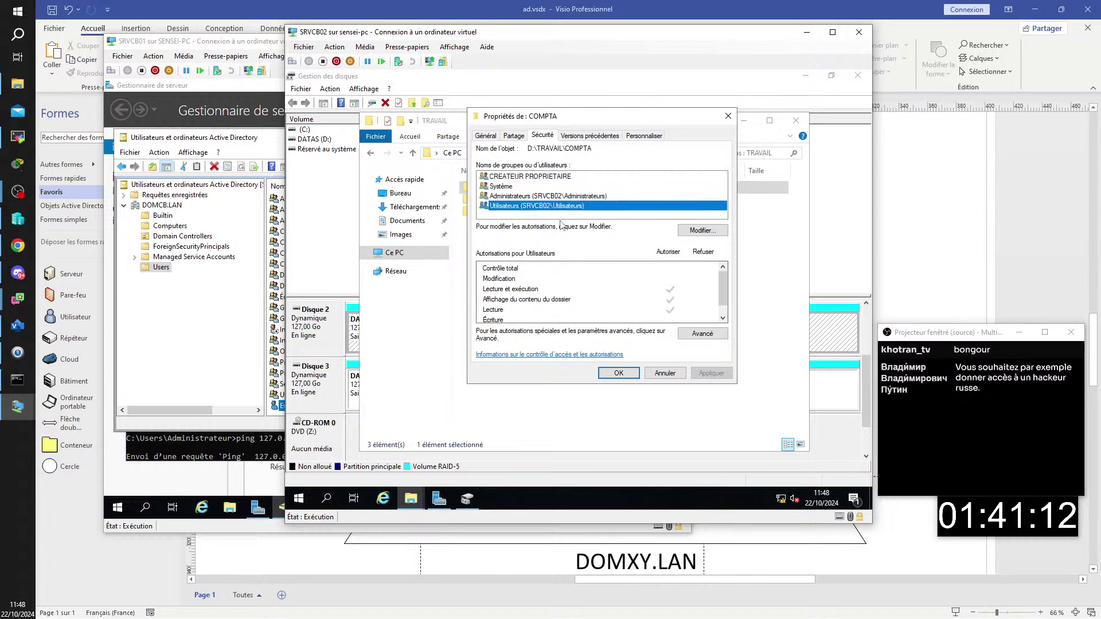
{"action": "left_click", "coordinate": [518, 178]}
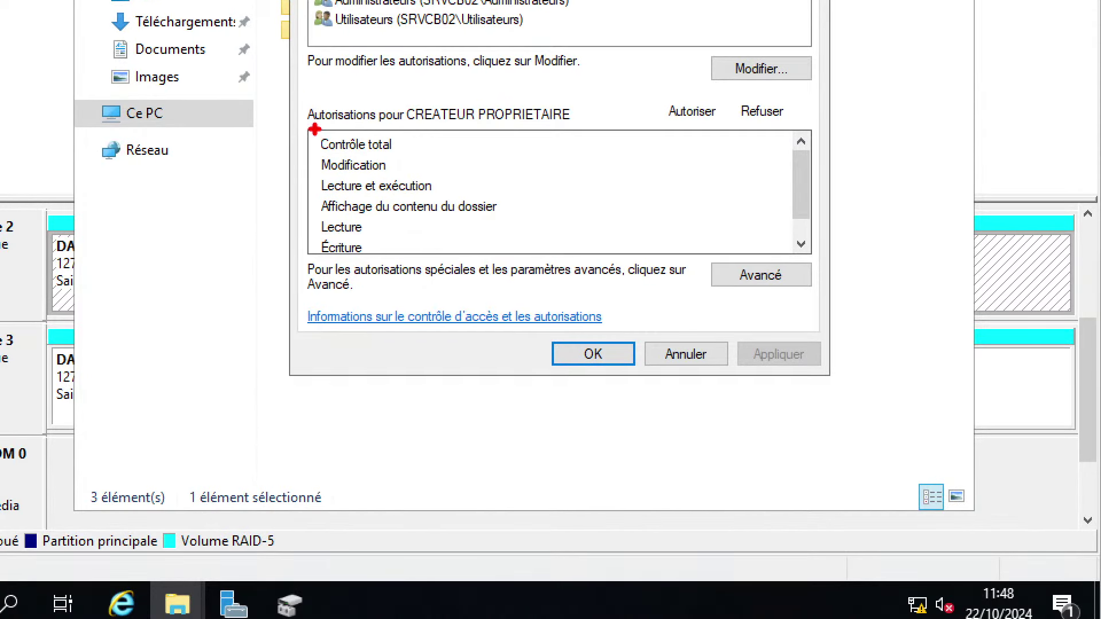
- Box CREATEUR PROPRIETAIRE's permission names in red and arrow Affichage du contenu du dossier
{"action": "mouse_move", "coordinate": [309, 126]}
{"action": "left_mouse_down"}
{"action": "mouse_move", "coordinate": [437, 176]}
{"action": "mouse_move", "coordinate": [513, 288]}
{"action": "left_mouse_up"}
{"action": "left_click_drag", "start_coordinate": [516, 277], "coordinate": [523, 265]}
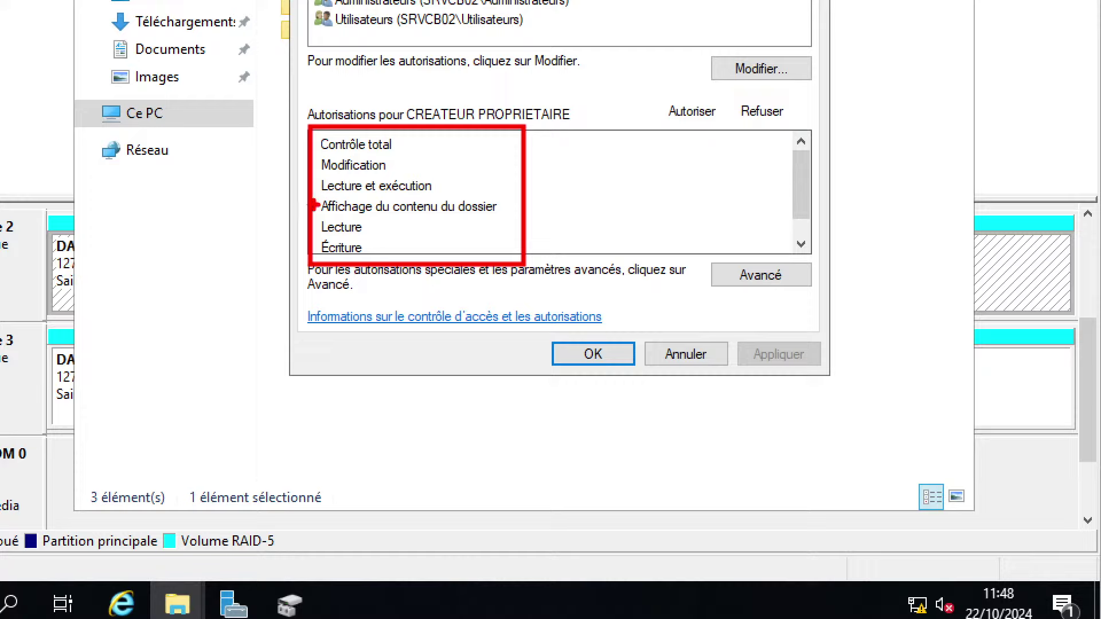
{"action": "left_click_drag", "start_coordinate": [310, 205], "coordinate": [259, 208]}
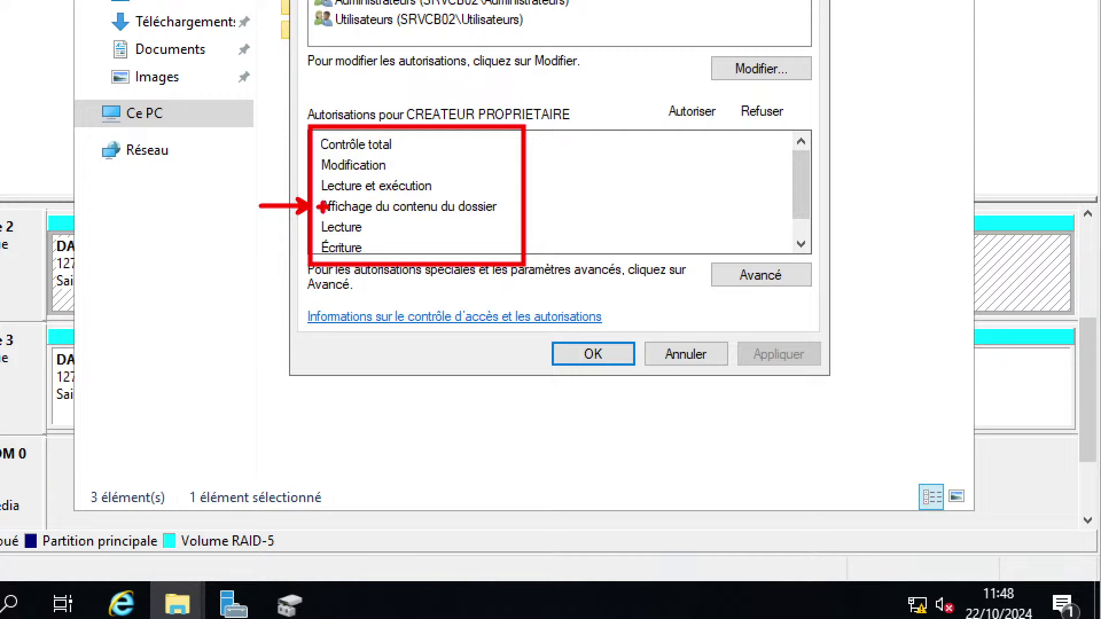
- Strike through Affichage du contenu du dossier in red and arrow Lecture; undo the Lecture et exécution marks
{"action": "left_click_drag", "start_coordinate": [322, 207], "coordinate": [499, 210]}
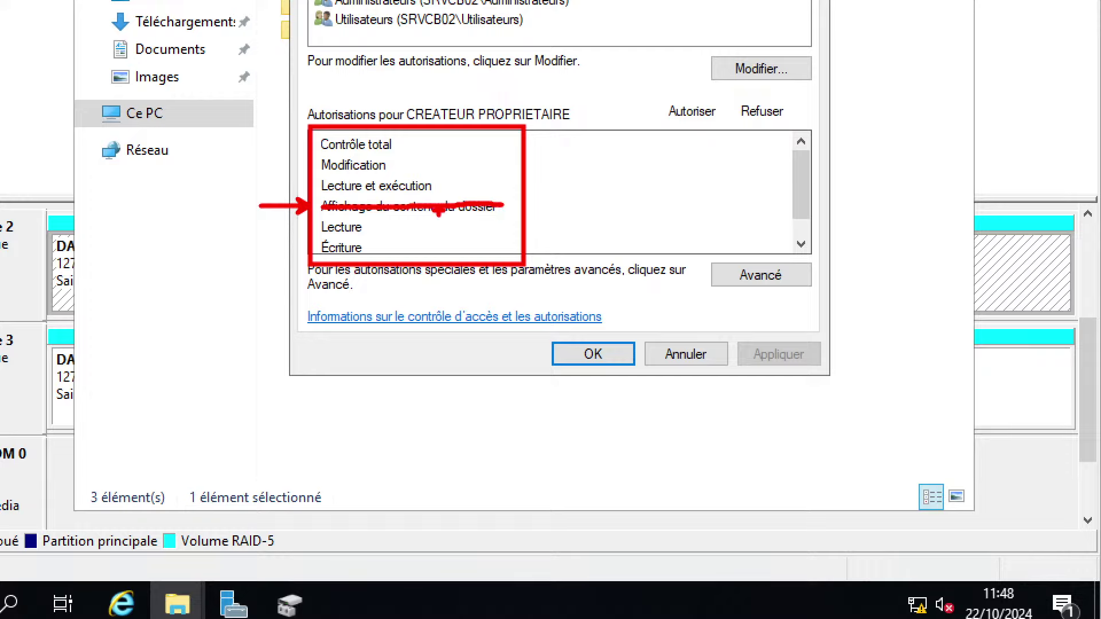
{"action": "mouse_move", "coordinate": [307, 230]}
{"action": "left_mouse_down"}
{"action": "mouse_move", "coordinate": [266, 230]}
{"action": "mouse_move", "coordinate": [365, 228]}
{"action": "left_mouse_up"}
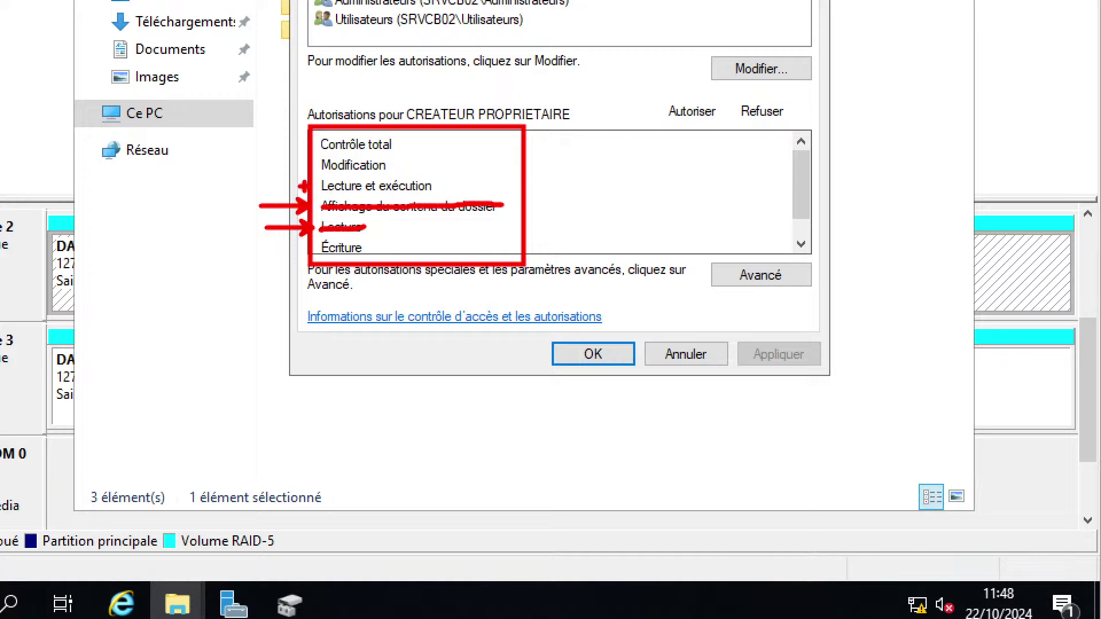
{"action": "left_click_drag", "start_coordinate": [308, 183], "coordinate": [264, 183]}
{"action": "key", "text": "ctrl+z"}
{"action": "mouse_move", "coordinate": [308, 183]}
{"action": "left_mouse_down"}
{"action": "mouse_move", "coordinate": [258, 184]}
{"action": "mouse_move", "coordinate": [442, 194]}
{"action": "left_mouse_up"}
{"action": "key", "text": "ctrl+z"}
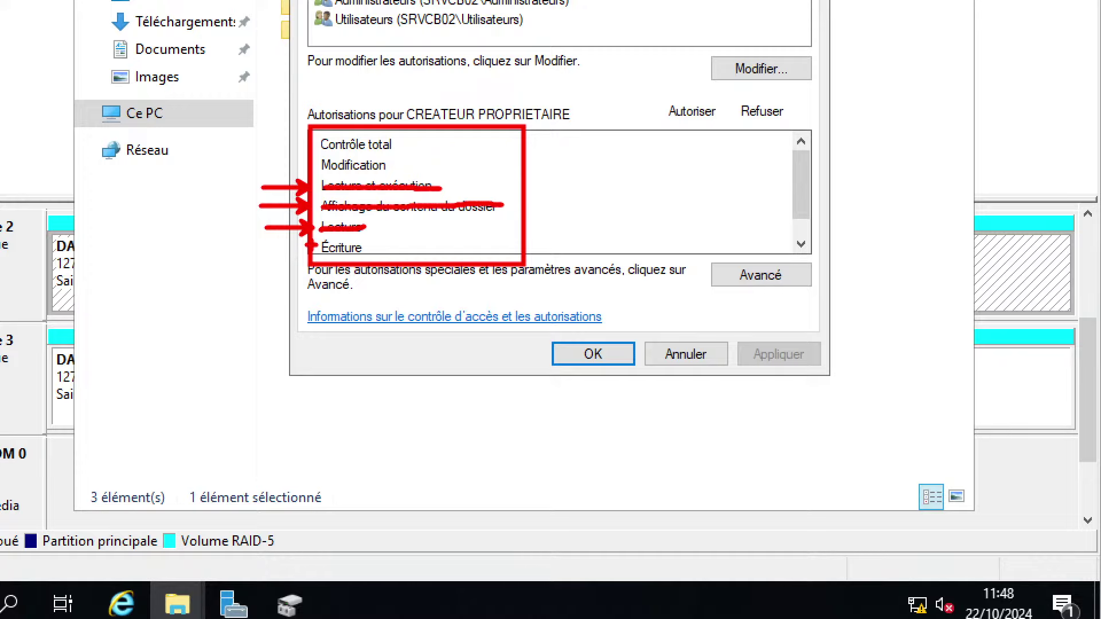
- Arrow and strike through Écriture in red, then arrow Modification and Contrôle total
{"action": "mouse_move", "coordinate": [313, 246]}
{"action": "left_mouse_down"}
{"action": "mouse_move", "coordinate": [285, 248]}
{"action": "mouse_move", "coordinate": [310, 247]}
{"action": "left_mouse_up"}
{"action": "left_click_drag", "start_coordinate": [319, 249], "coordinate": [367, 248]}
{"action": "key", "text": "ctrl+z"}
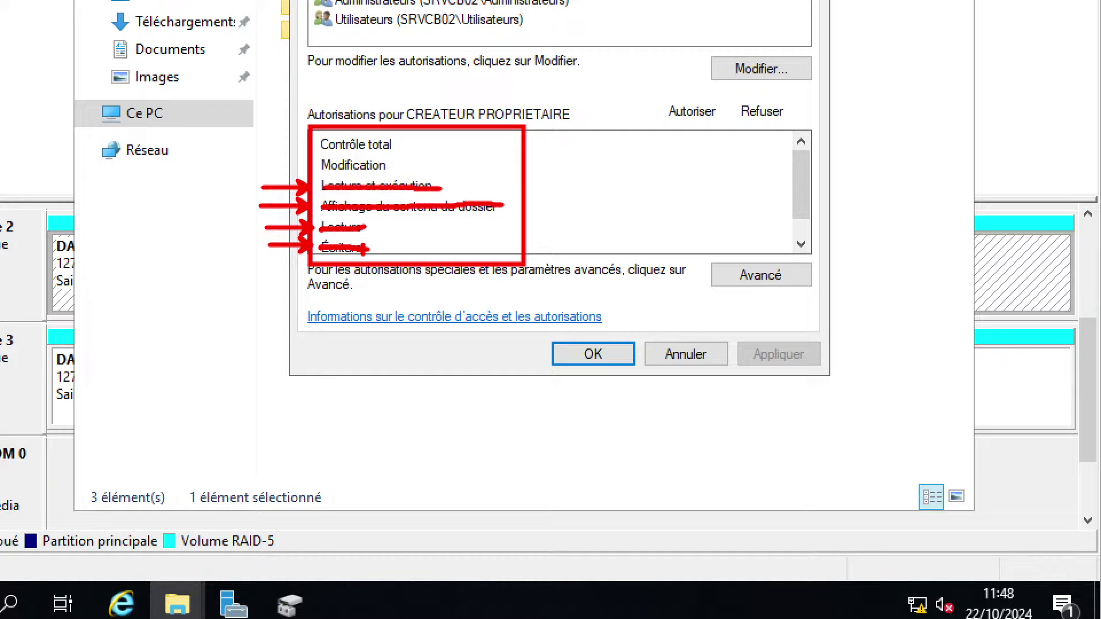
{"action": "mouse_move", "coordinate": [305, 160]}
{"action": "left_mouse_down"}
{"action": "mouse_move", "coordinate": [313, 167]}
{"action": "mouse_move", "coordinate": [266, 162]}
{"action": "left_mouse_up"}
{"action": "left_click_drag", "start_coordinate": [279, 118], "coordinate": [310, 139]}
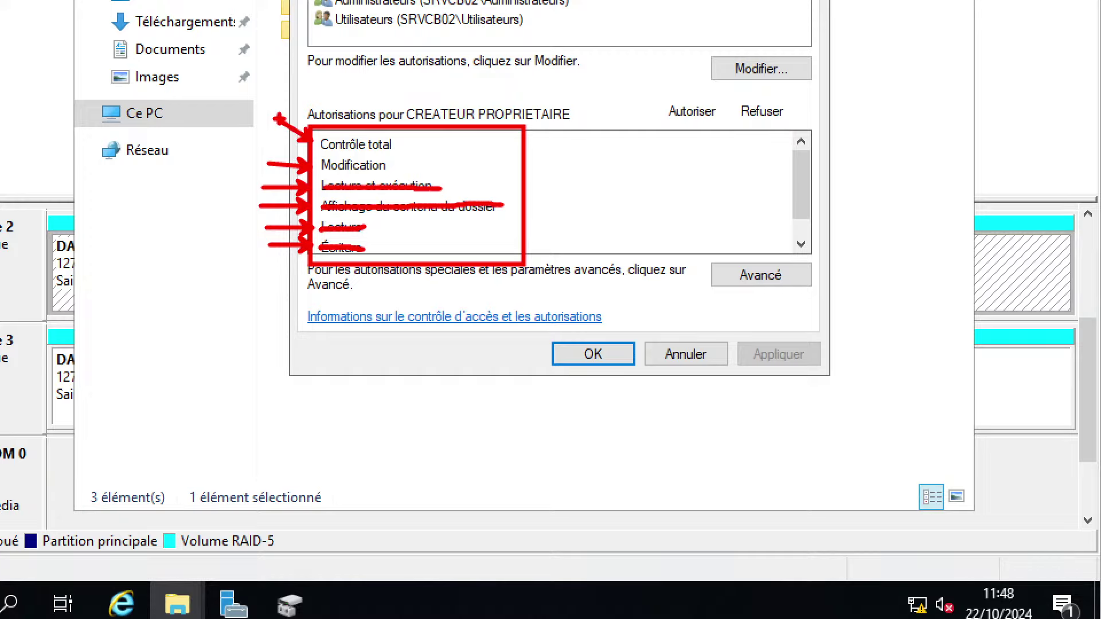
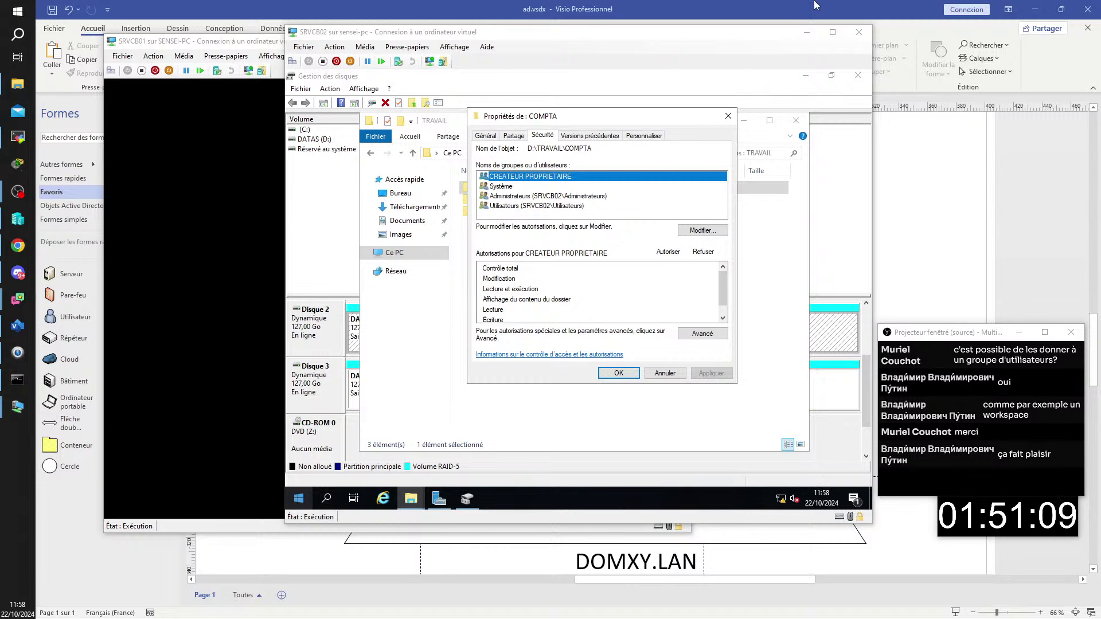
- Select Système in COMPTA's Sécurité tab and scroll its permissions down to Autorisations spéciales
{"action": "left_click", "coordinate": [507, 192]}
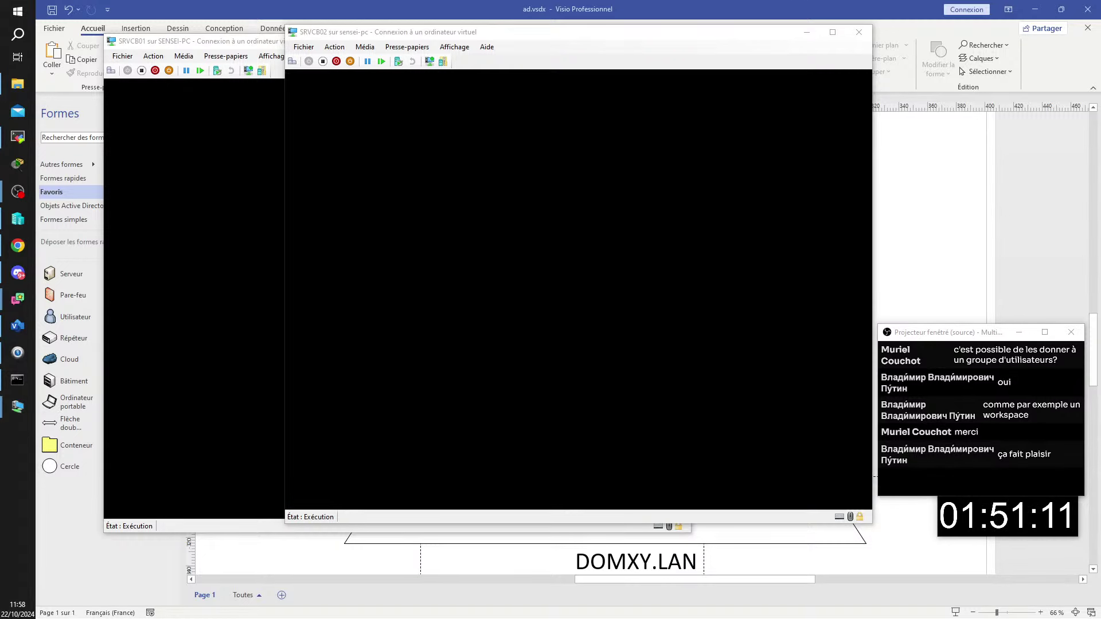
{"action": "left_click", "coordinate": [504, 278]}
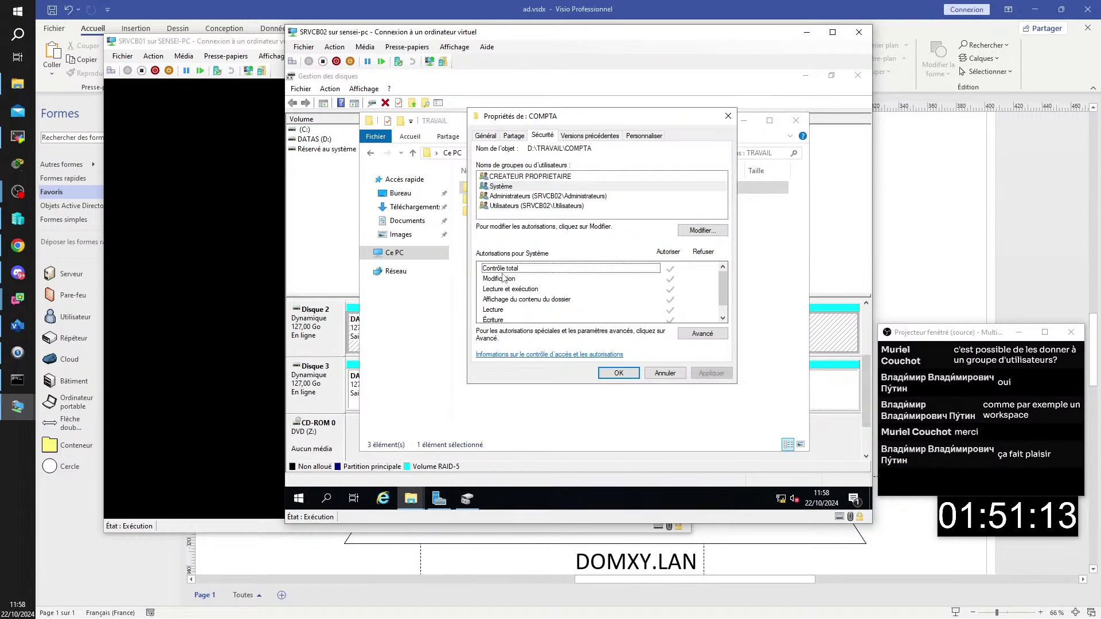
{"action": "scroll", "coordinate": [500, 306], "scroll_direction": "down", "scroll_amount": 1}
{"action": "left_click", "coordinate": [503, 291]}
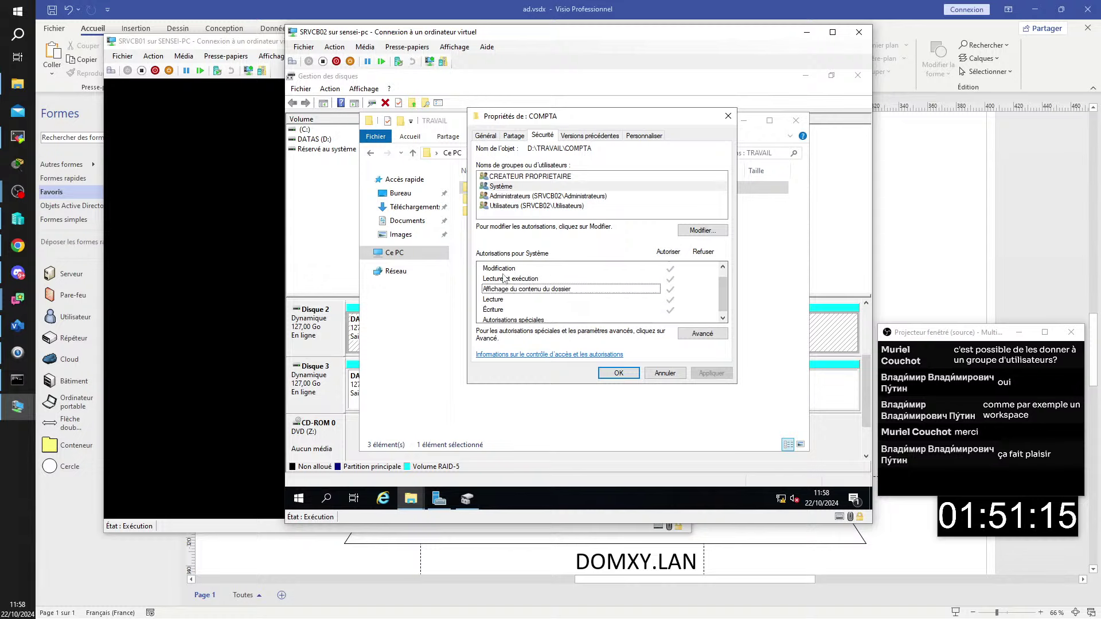
{"action": "scroll", "coordinate": [507, 281], "scroll_direction": "up", "scroll_amount": 1}
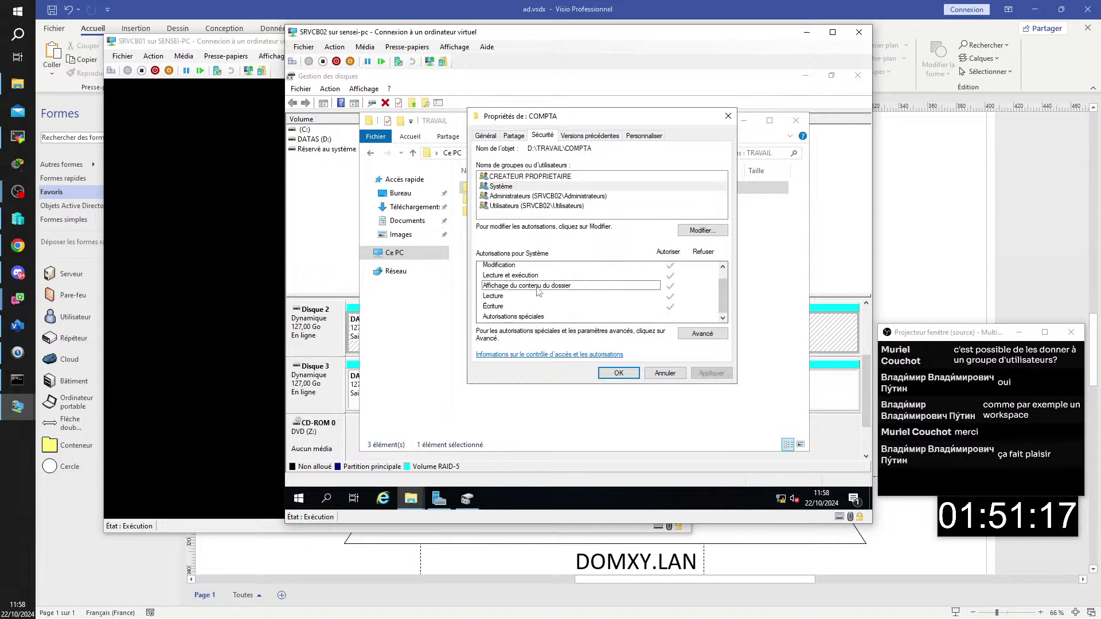
{"action": "scroll", "coordinate": [550, 296], "scroll_direction": "down", "scroll_amount": 1}
{"action": "left_click", "coordinate": [506, 318]}
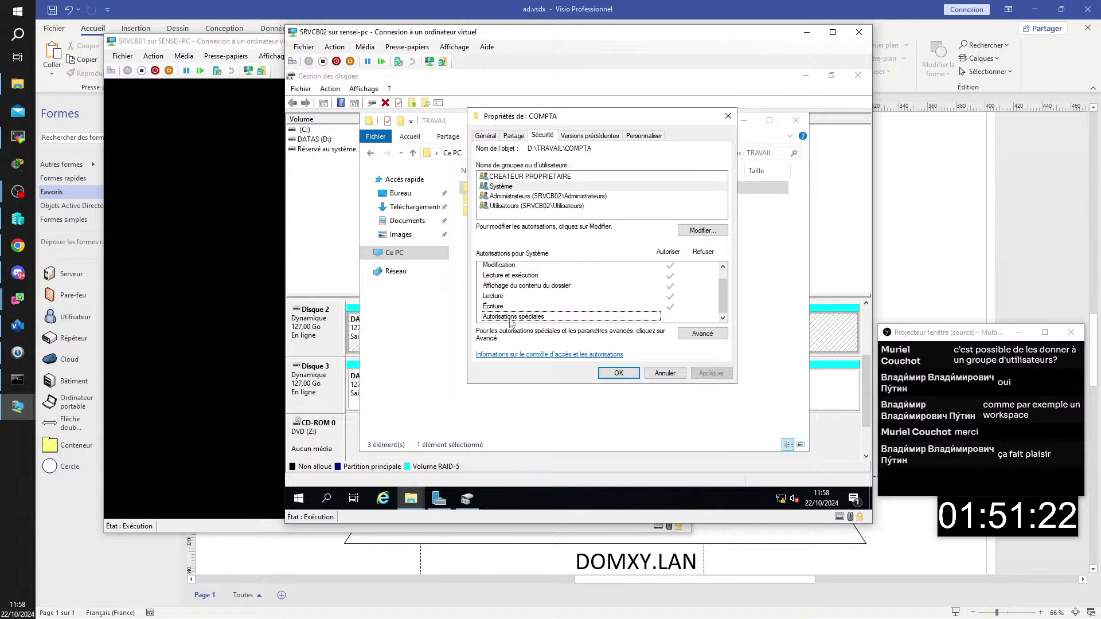
{"action": "scroll", "coordinate": [510, 323], "scroll_direction": "up", "scroll_amount": 1}
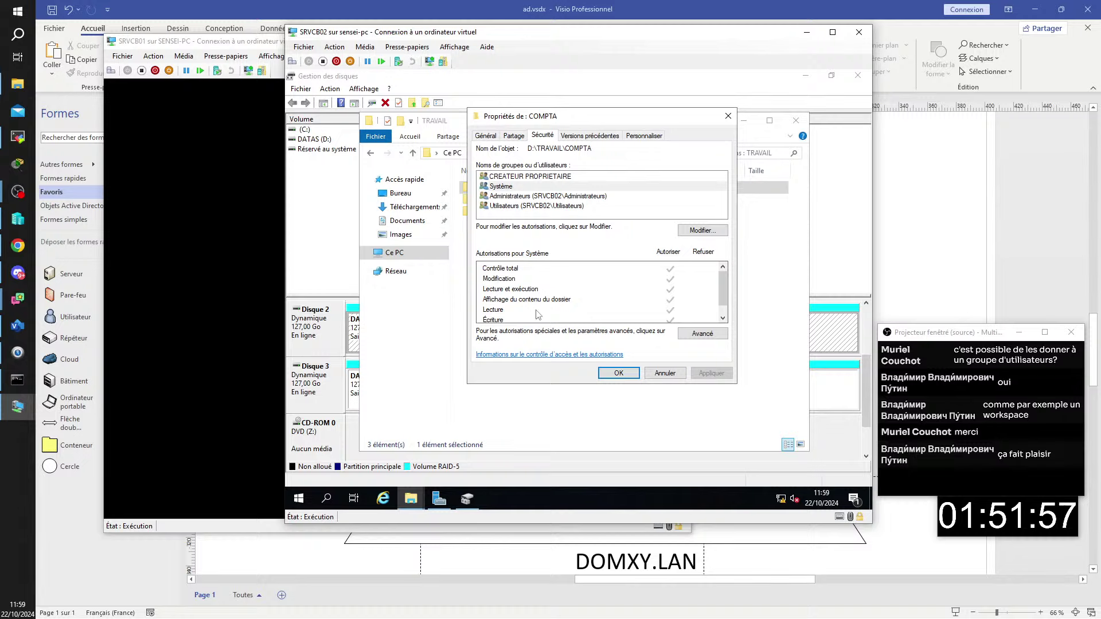
- Compare COMPTA rights for Système, CREATEUR PROPRIETAIRE, Administrateurs and Utilisateurs
{"action": "scroll", "coordinate": [573, 303], "scroll_direction": "down", "scroll_amount": 1}
{"action": "scroll", "coordinate": [593, 307], "scroll_direction": "up", "scroll_amount": 2}
{"action": "left_click", "coordinate": [500, 177]}
{"action": "left_click", "coordinate": [505, 187]}
{"action": "left_click", "coordinate": [504, 196]}
{"action": "left_click", "coordinate": [505, 206]}
{"action": "left_click", "coordinate": [504, 196]}
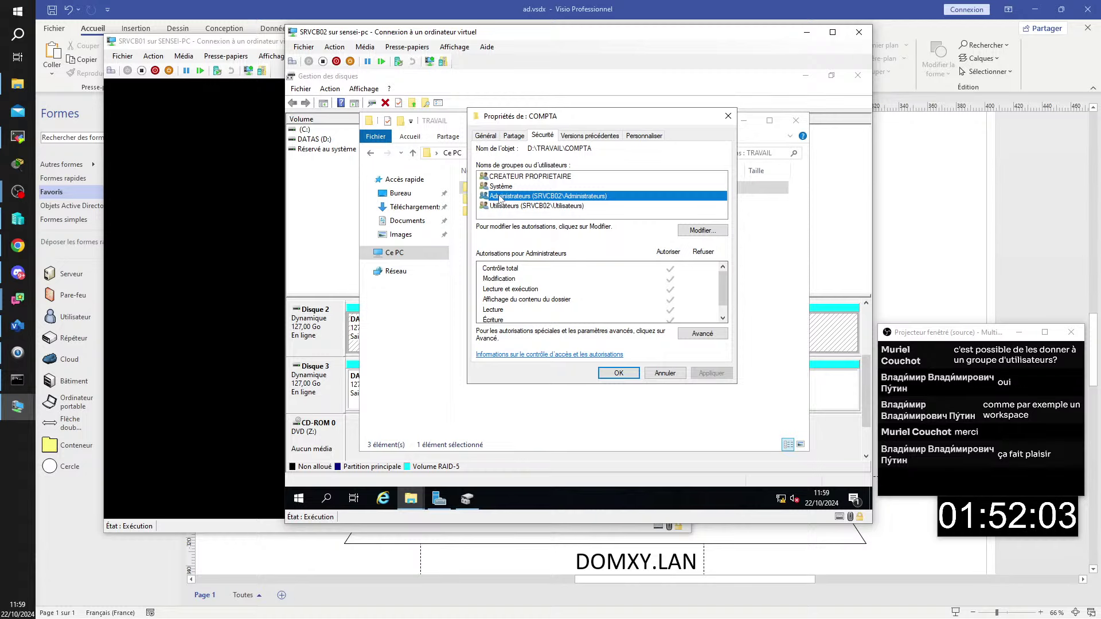
{"action": "left_click", "coordinate": [502, 186]}
{"action": "left_click", "coordinate": [503, 178]}
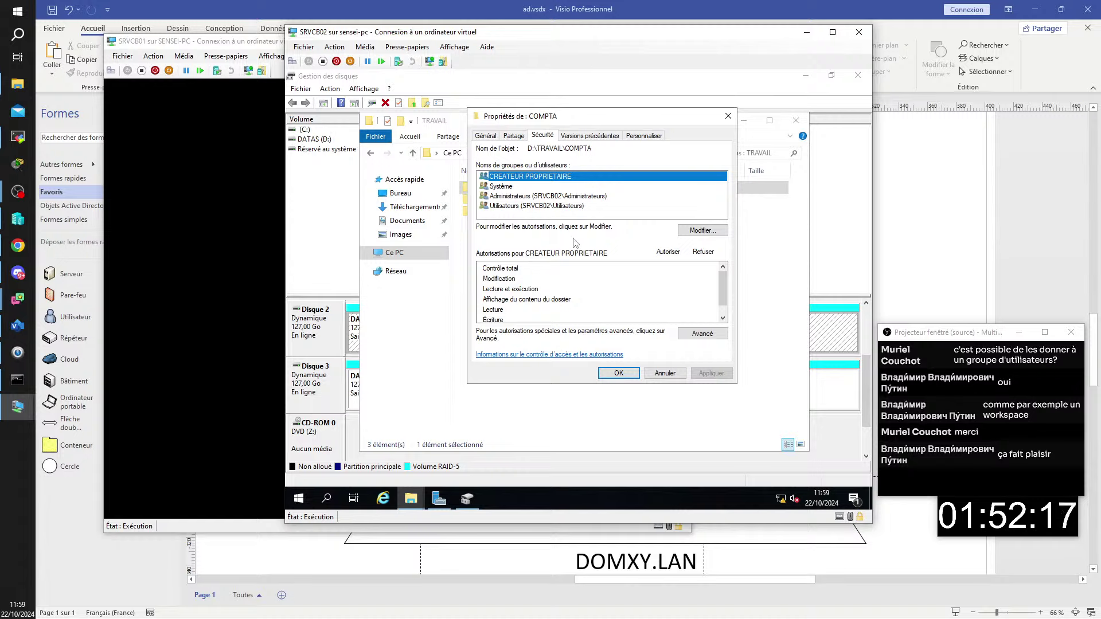
- Finish on Utilisateurs, showing only read, execute and folder-listing rights, and move the dialog aside
{"action": "left_click", "coordinate": [520, 187]}
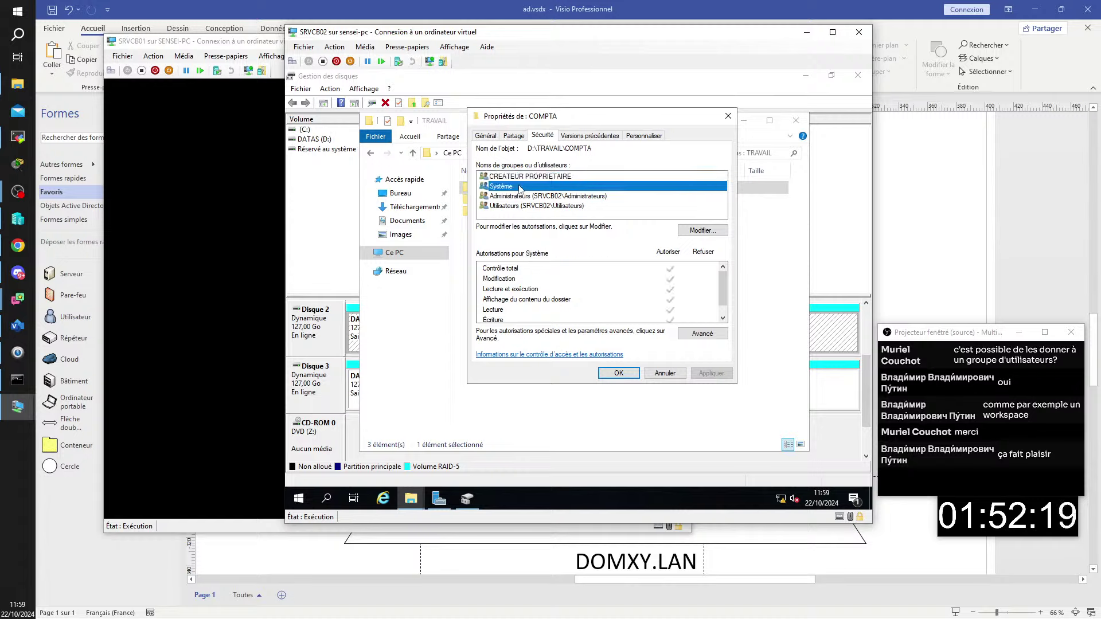
{"action": "left_click", "coordinate": [516, 198]}
{"action": "left_click", "coordinate": [516, 208]}
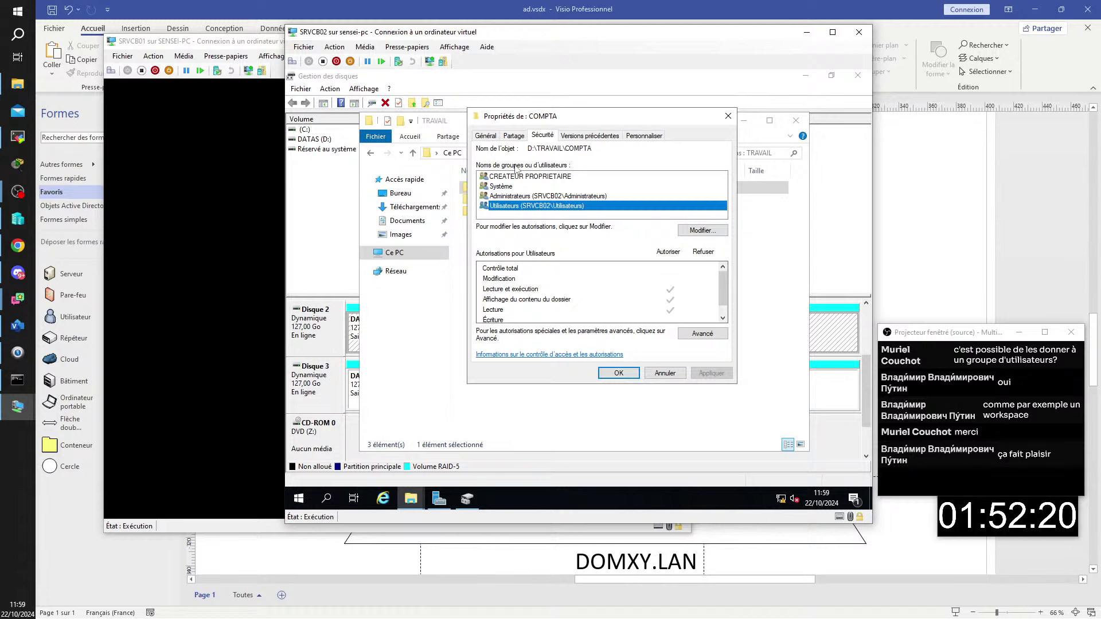
{"action": "left_click_drag", "start_coordinate": [551, 122], "coordinate": [573, 140]}
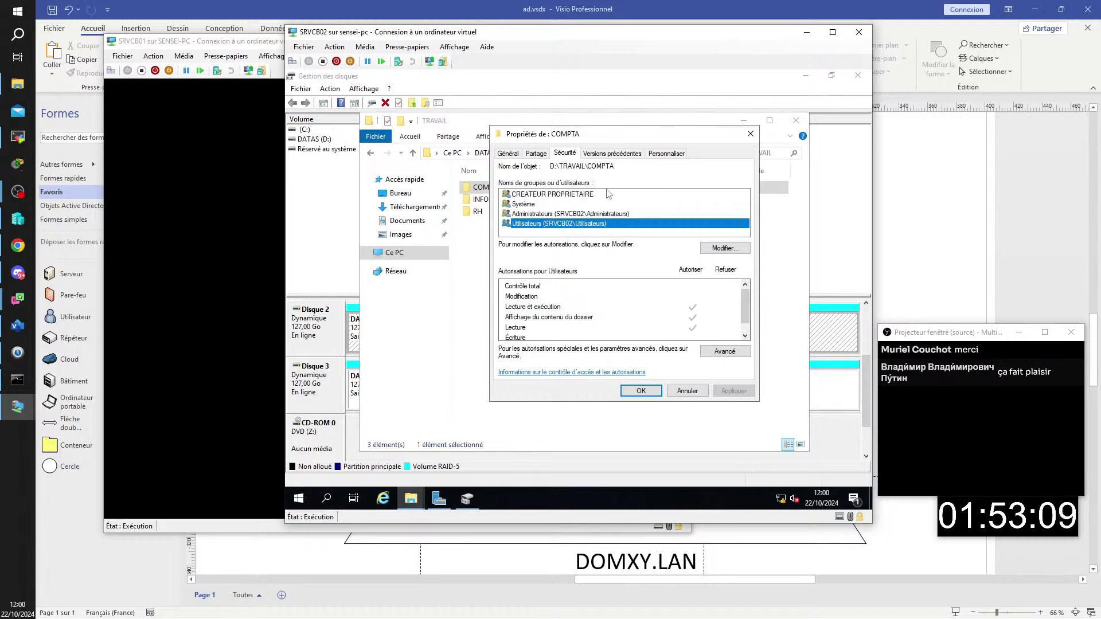
- Cycle through the groups and leave Système selected, showing Contrôle total, Modification and Écriture allowed
{"action": "left_click", "coordinate": [561, 196]}
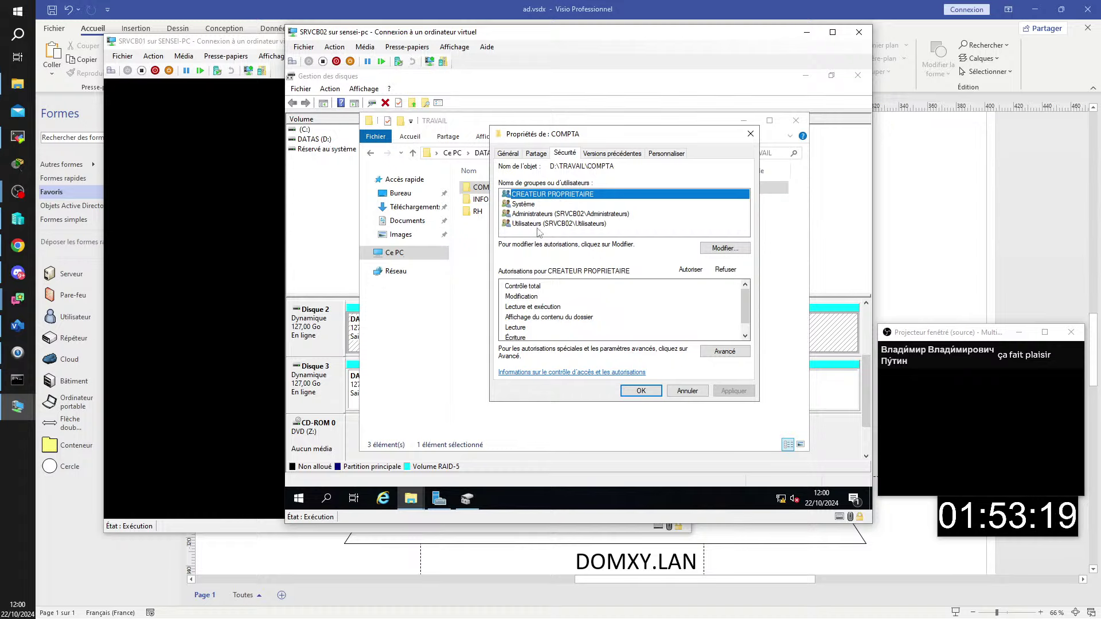
{"action": "left_click", "coordinate": [539, 205]}
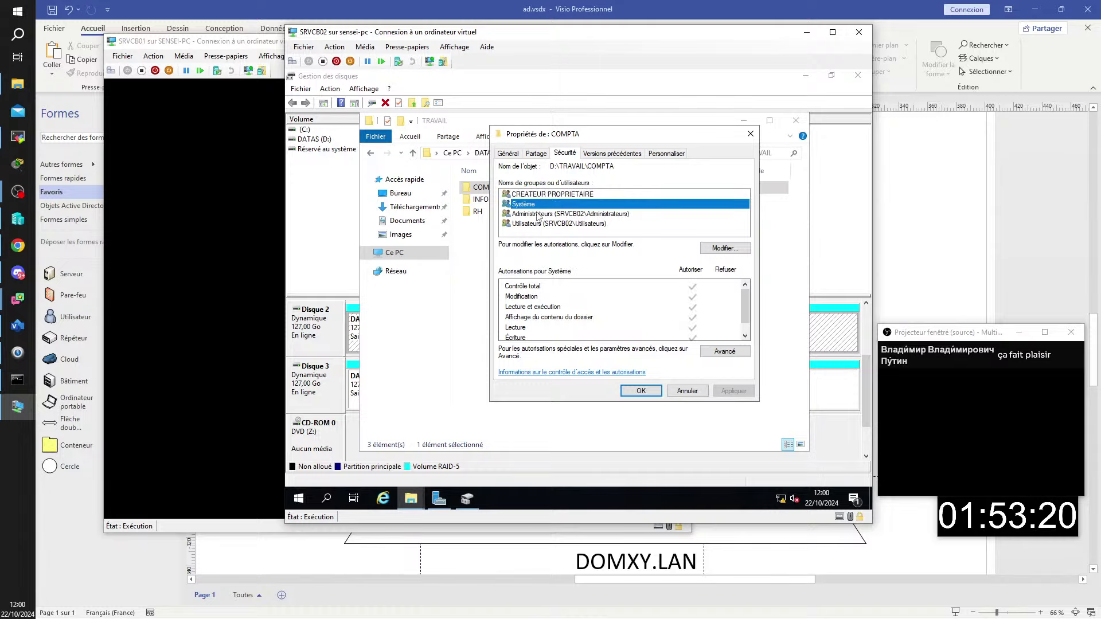
{"action": "left_click", "coordinate": [537, 214]}
{"action": "left_click", "coordinate": [533, 223]}
{"action": "left_click", "coordinate": [533, 204]}
{"action": "left_click", "coordinate": [8, 500]}
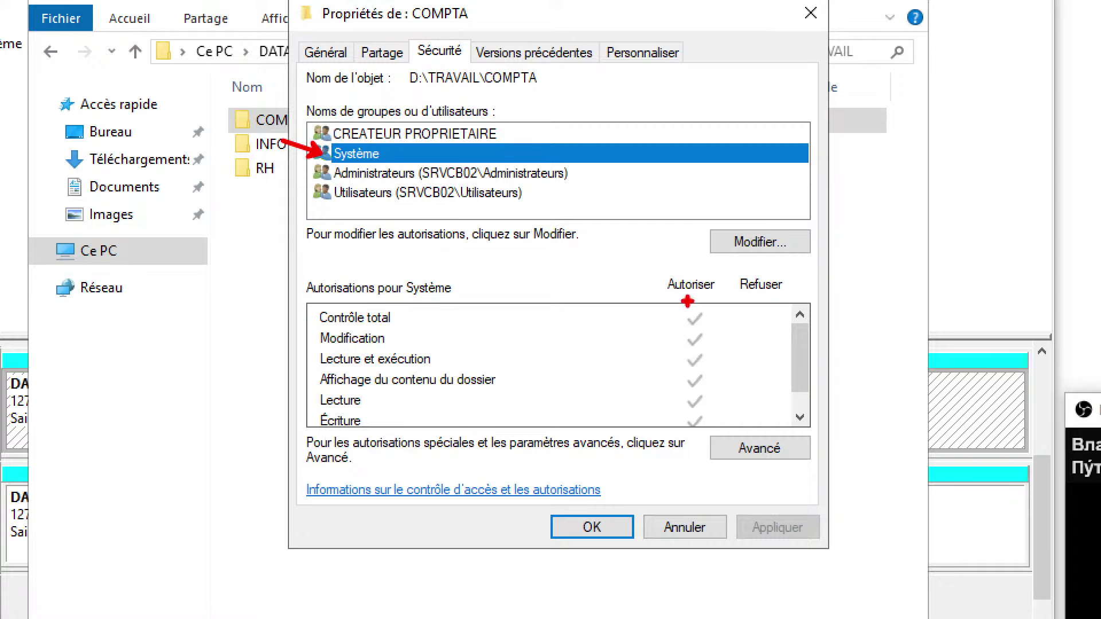
{"action": "mouse_move", "coordinate": [655, 264]}
{"action": "left_mouse_down"}
{"action": "mouse_move", "coordinate": [705, 330]}
{"action": "mouse_move", "coordinate": [733, 478]}
{"action": "left_mouse_up"}
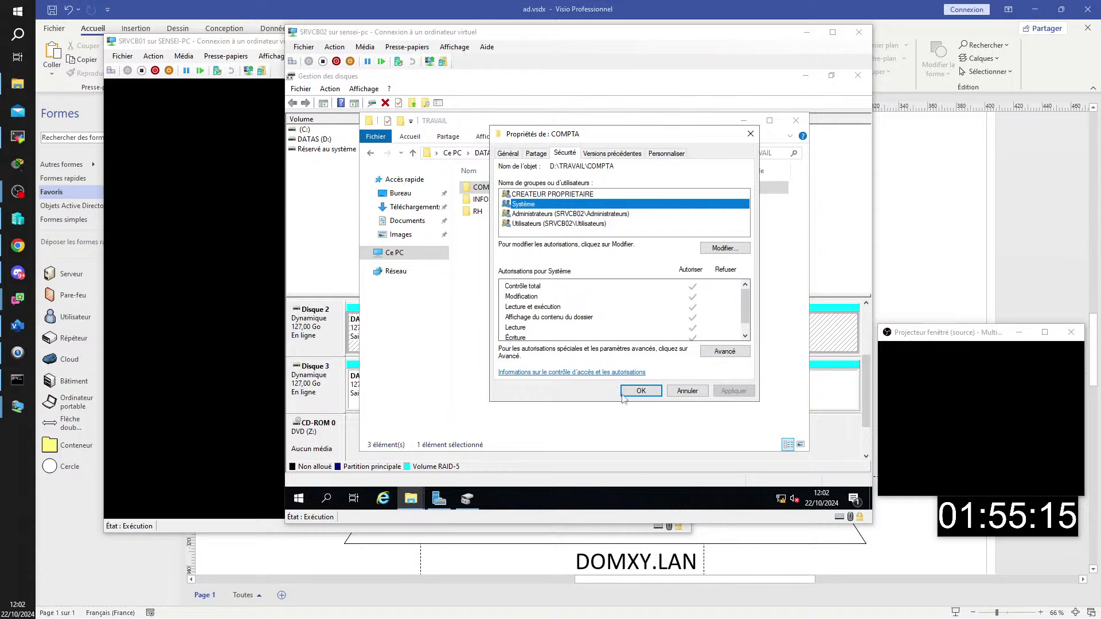
{"action": "left_click", "coordinate": [534, 401]}
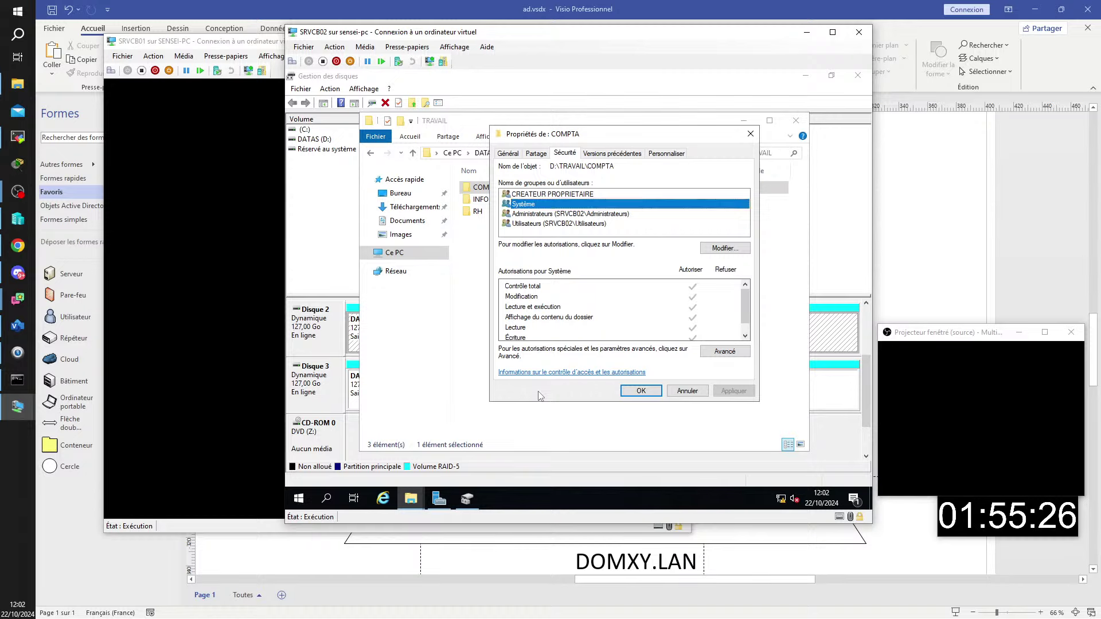
- Run services.msc from the Win+R Exécuter box
{"action": "key", "text": "super+r"}
{"action": "type", "text": "syste"}
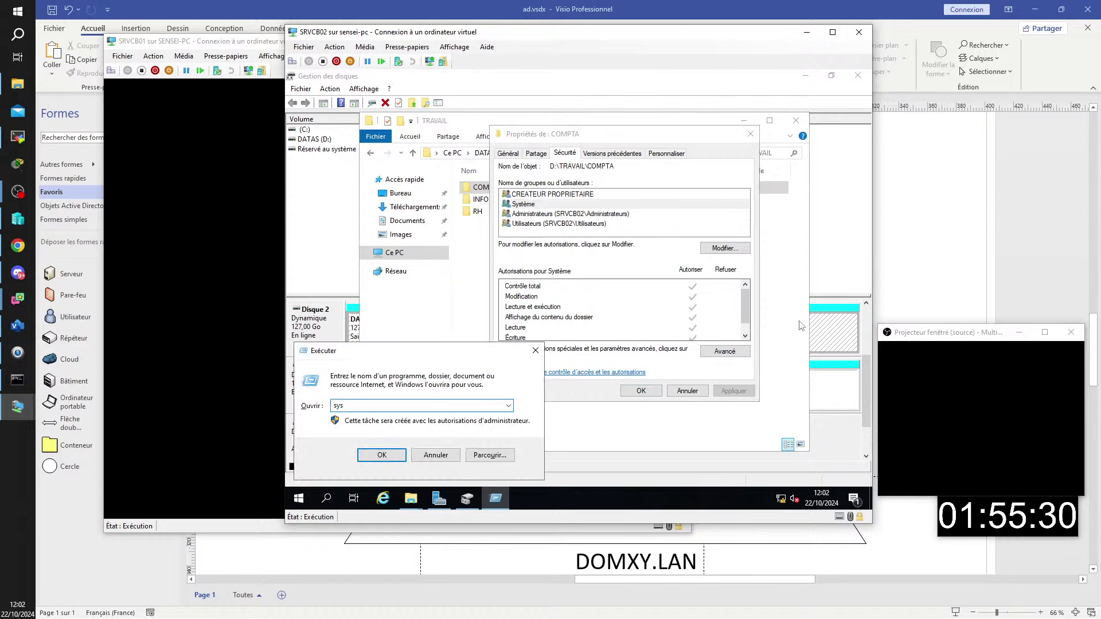
{"action": "key", "text": "BackSpace"}
{"action": "key", "text": "BackSpace"}
{"action": "type", "text": "ervices"}
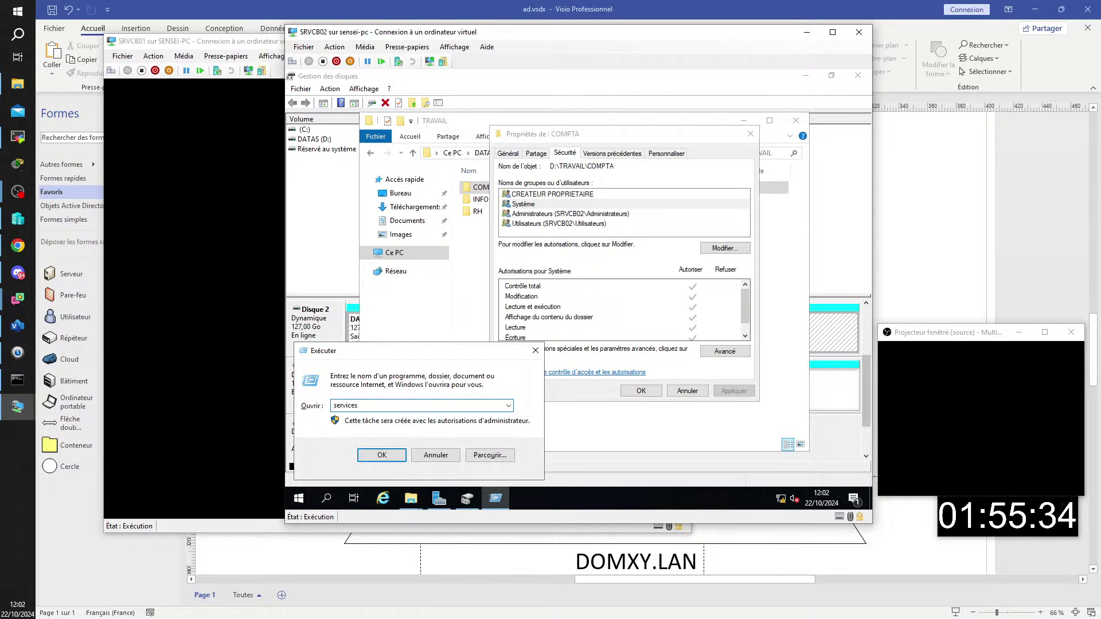
{"action": "type", "text": ".msc"}
{"action": "key", "text": "Return"}
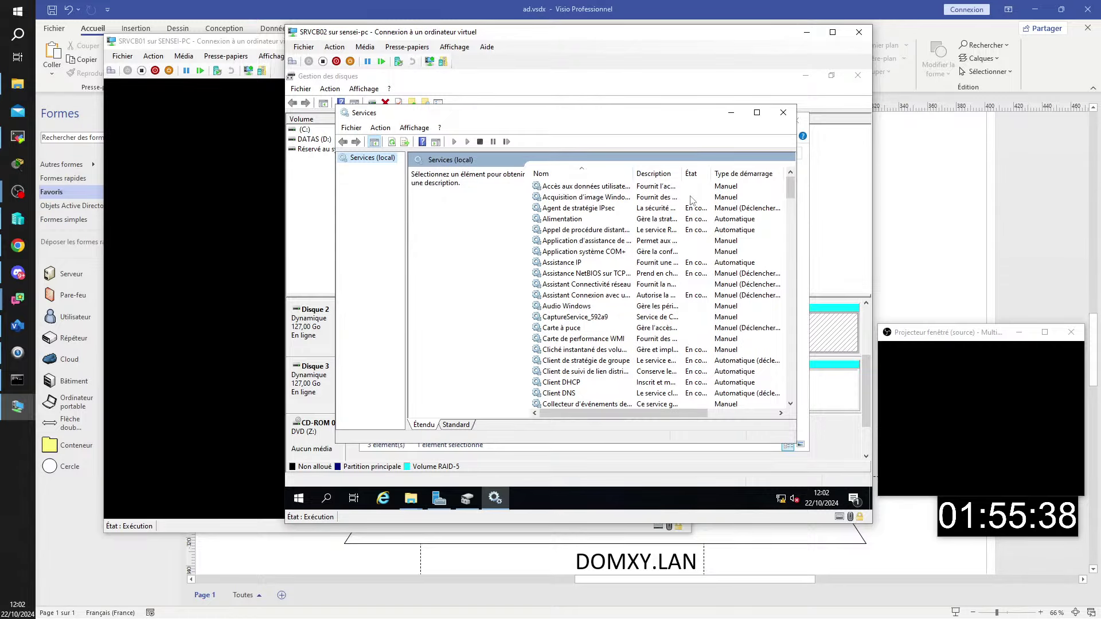
- Maximize Services and mark the 'Ouvrir une session en tant que' column's Système local entries in red
{"action": "left_click", "coordinate": [756, 112]}
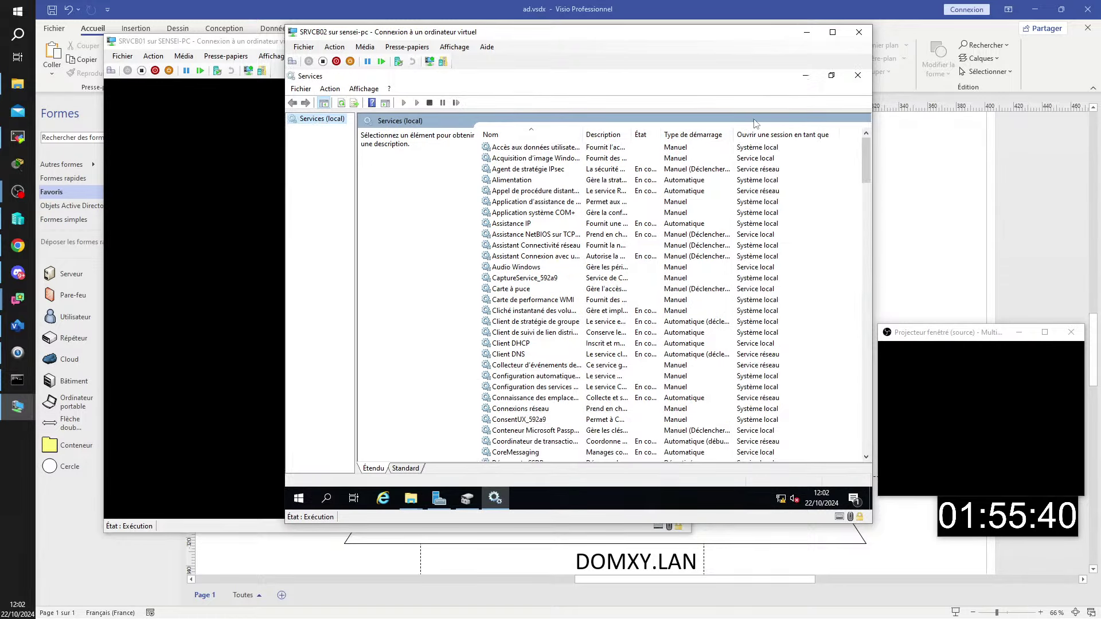
{"action": "left_click", "coordinate": [8, 501]}
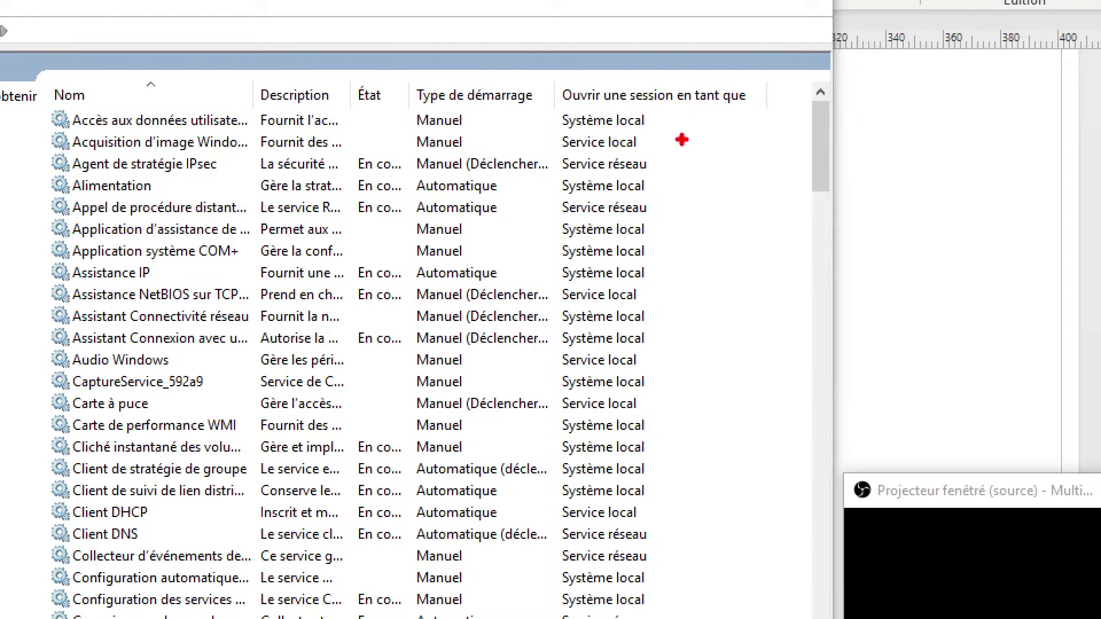
{"action": "left_click_drag", "start_coordinate": [579, 82], "coordinate": [475, 26]}
{"action": "mouse_move", "coordinate": [549, 106]}
{"action": "left_mouse_down"}
{"action": "mouse_move", "coordinate": [620, 203]}
{"action": "mouse_move", "coordinate": [624, 563]}
{"action": "left_mouse_up"}
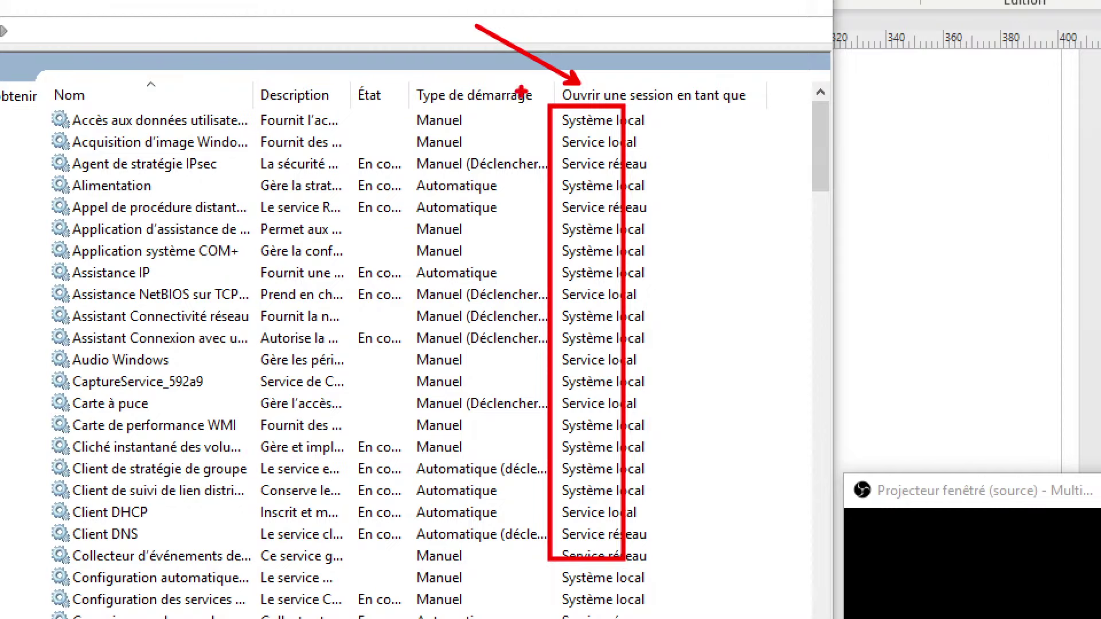
{"action": "left_click_drag", "start_coordinate": [621, 118], "coordinate": [684, 133]}
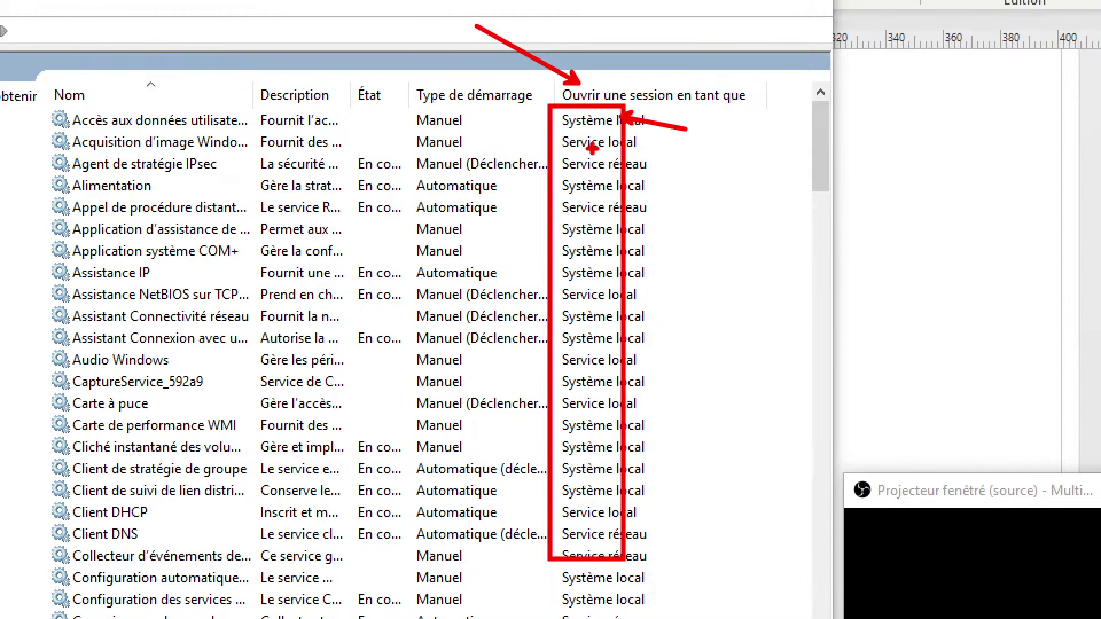
{"action": "left_click_drag", "start_coordinate": [618, 191], "coordinate": [713, 201]}
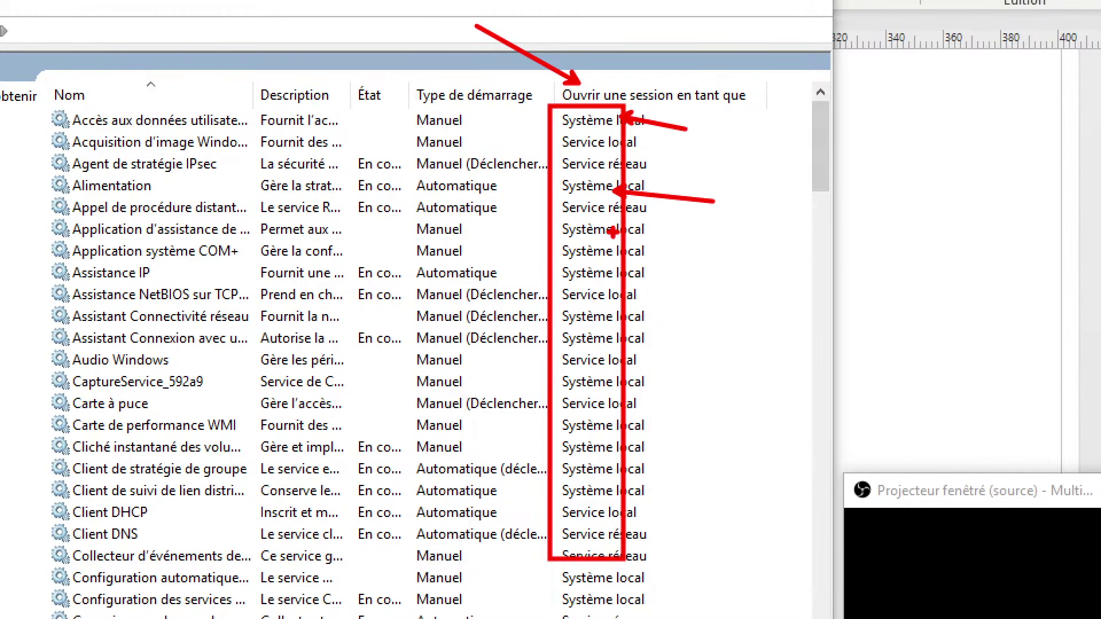
{"action": "left_click_drag", "start_coordinate": [619, 231], "coordinate": [700, 263]}
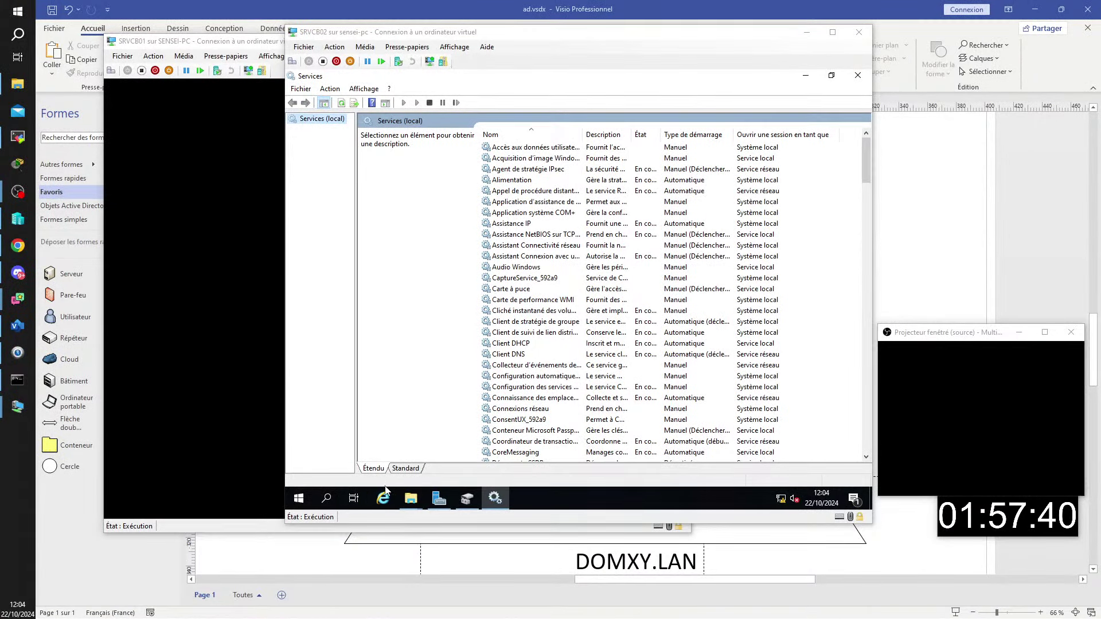
- Return to COMPTA Properties, select Administrateurs and outline its entry in red
{"action": "mouse_move", "coordinate": [411, 498]}
{"action": "left_click", "coordinate": [455, 441]}
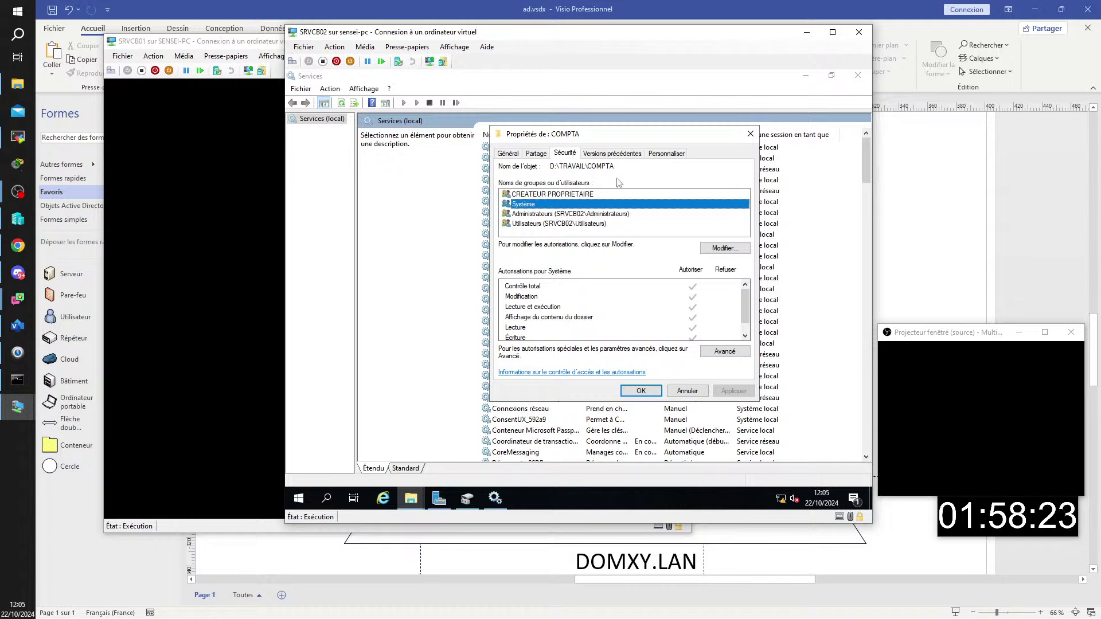
{"action": "left_click", "coordinate": [531, 216]}
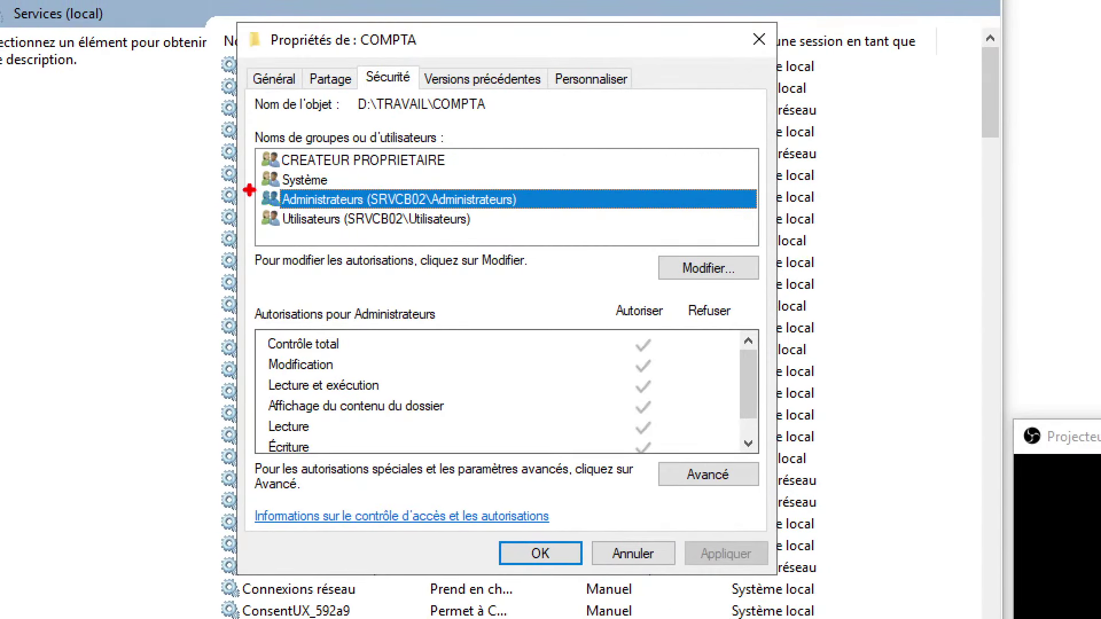
{"action": "mouse_move", "coordinate": [257, 187]}
{"action": "left_mouse_down"}
{"action": "mouse_move", "coordinate": [385, 218]}
{"action": "mouse_move", "coordinate": [545, 217]}
{"action": "left_mouse_up"}
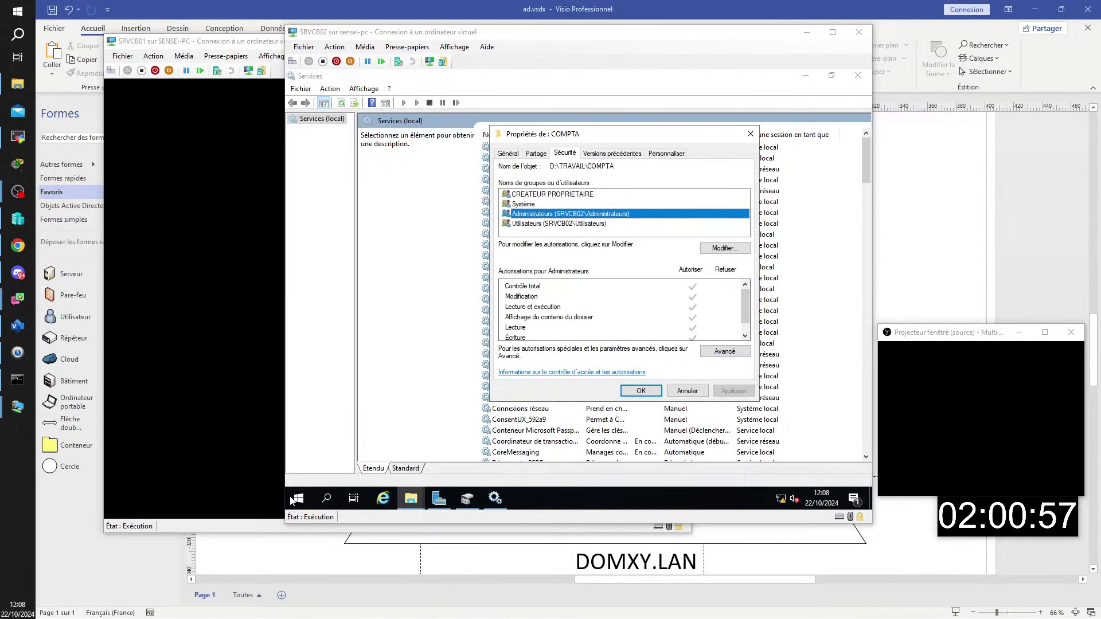
- Open the Administrateurs group from Computer Management's local Groupes list
{"action": "right_click", "coordinate": [297, 499]}
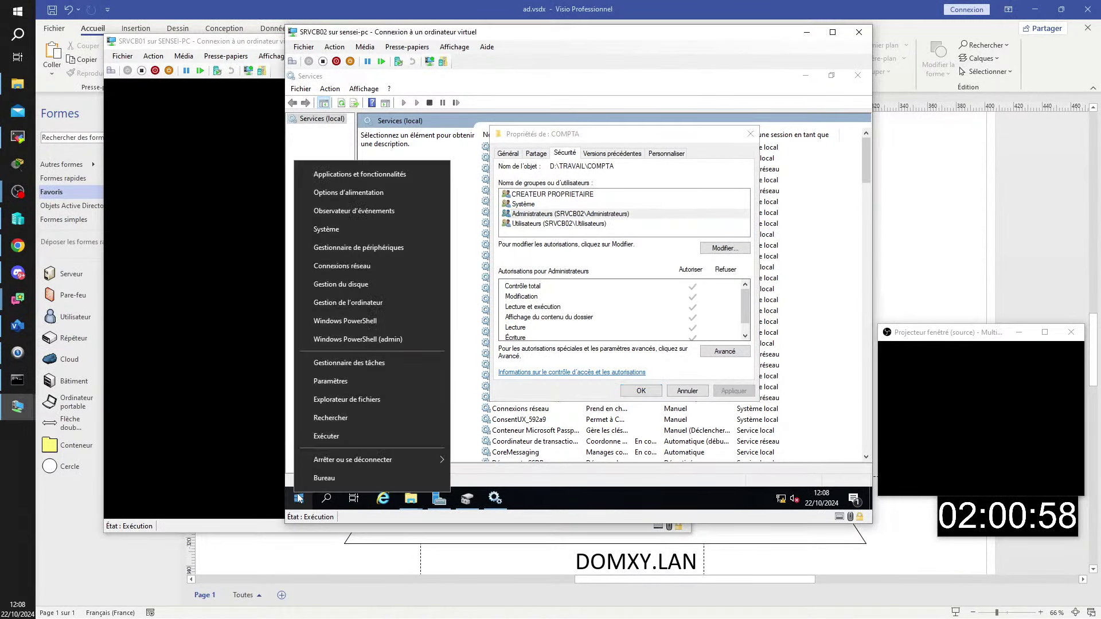
{"action": "left_click", "coordinate": [376, 303]}
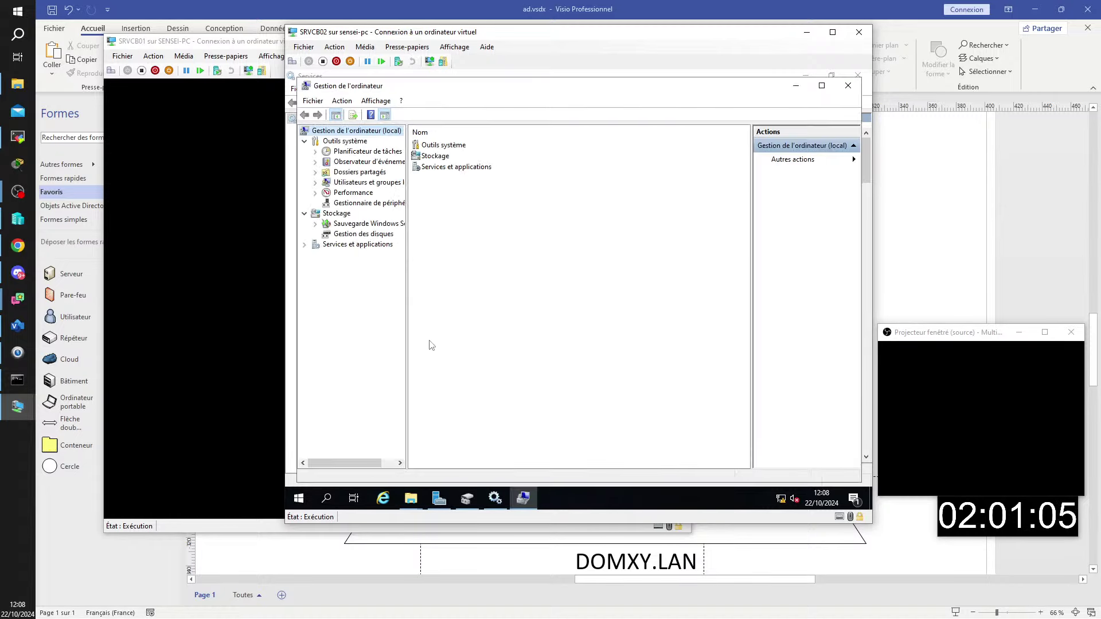
{"action": "double_click", "coordinate": [358, 182]}
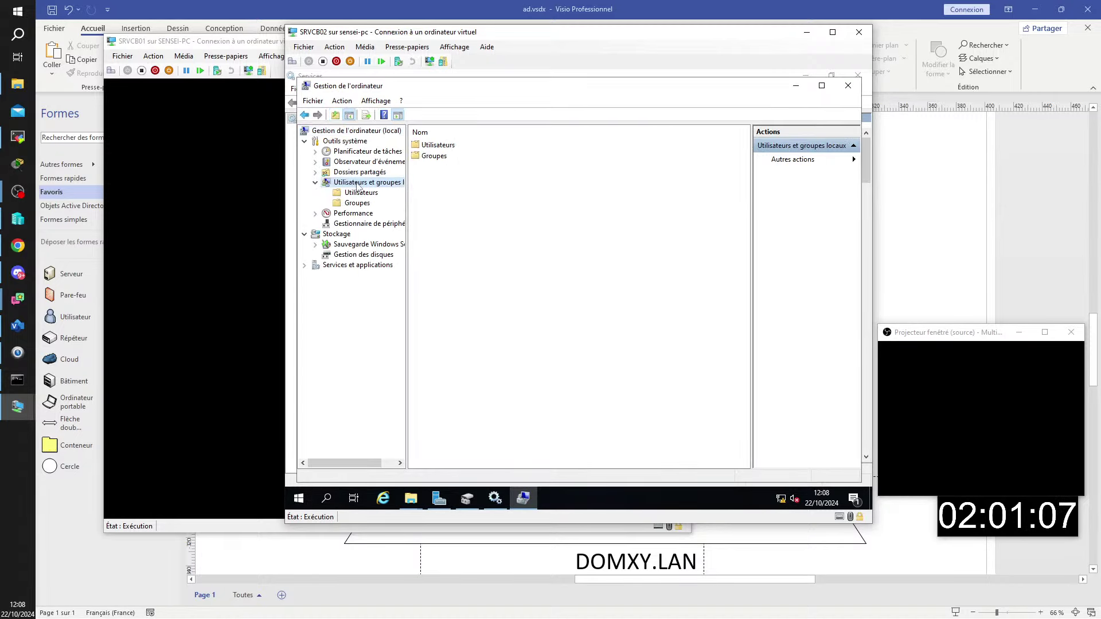
{"action": "left_click", "coordinate": [361, 204]}
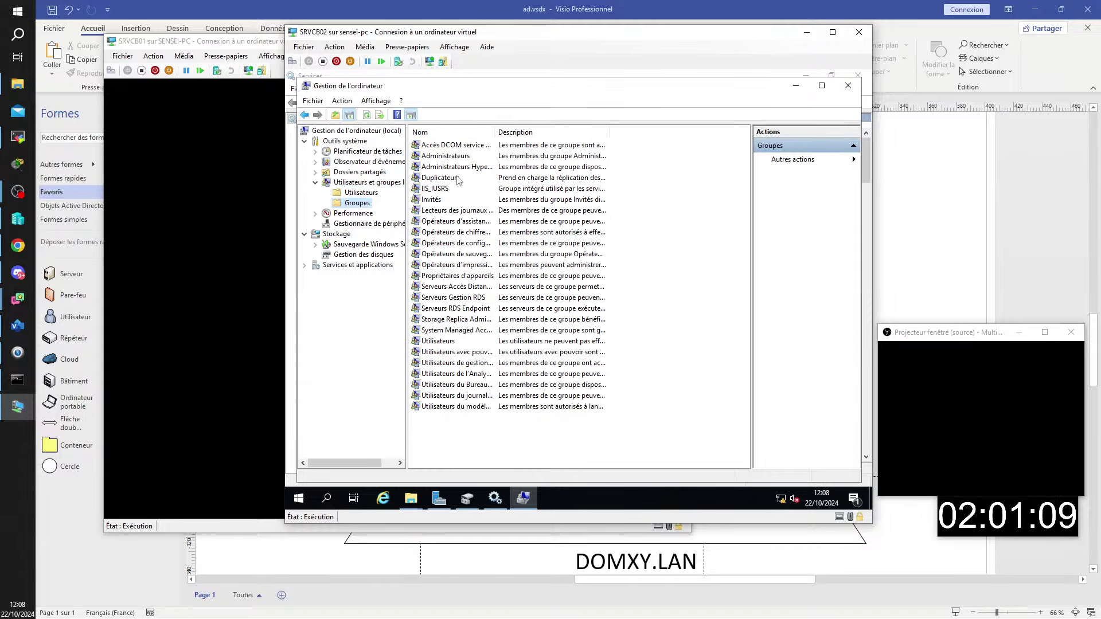
{"action": "double_click", "coordinate": [446, 158]}
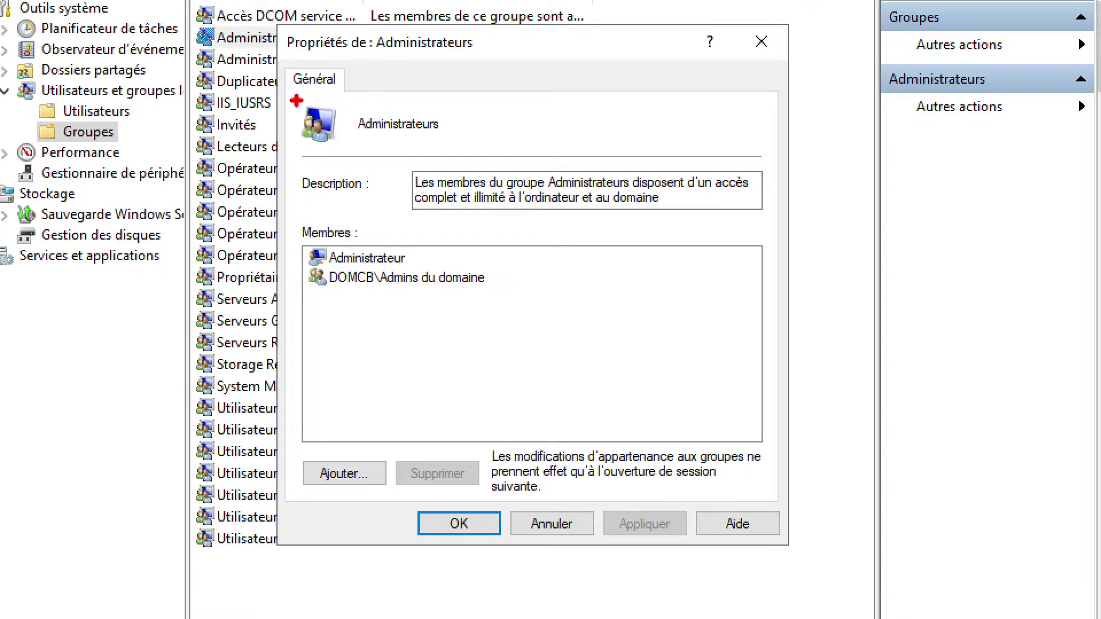
- Mark the group name and members Administrateur and DOMCB\Admins du domaine in red
{"action": "left_click_drag", "start_coordinate": [294, 98], "coordinate": [485, 150]}
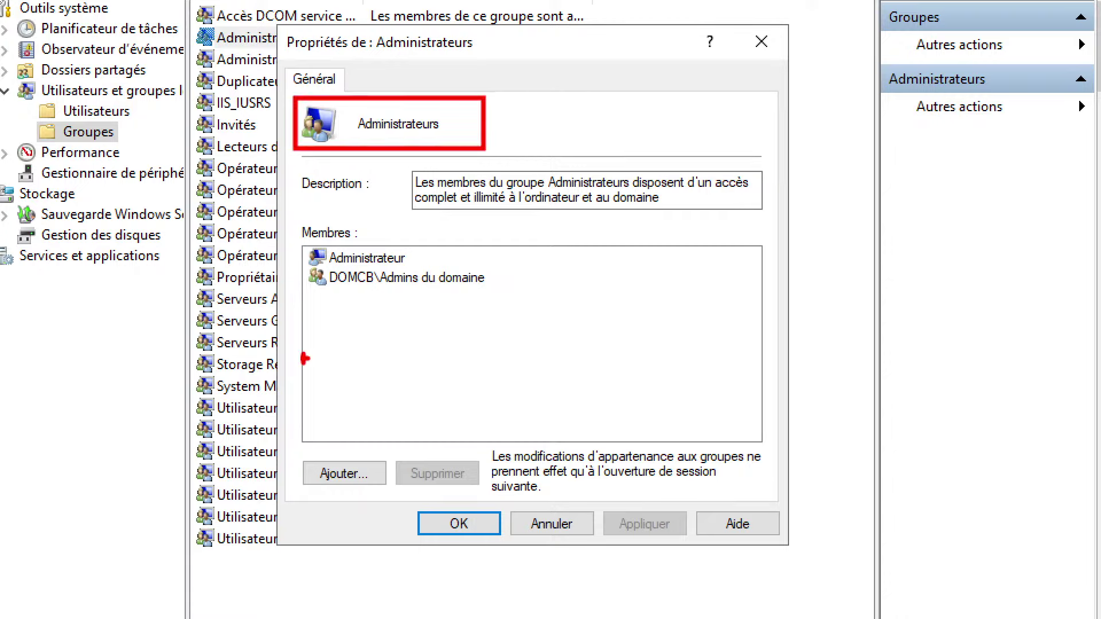
{"action": "left_click_drag", "start_coordinate": [302, 257], "coordinate": [235, 261]}
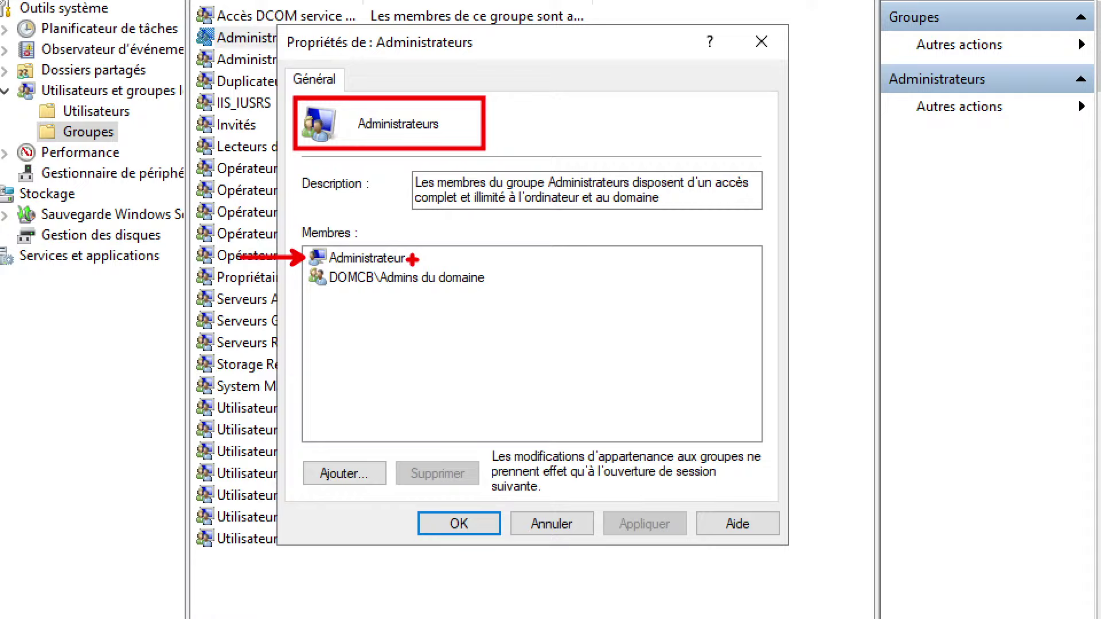
{"action": "left_click_drag", "start_coordinate": [309, 277], "coordinate": [257, 295]}
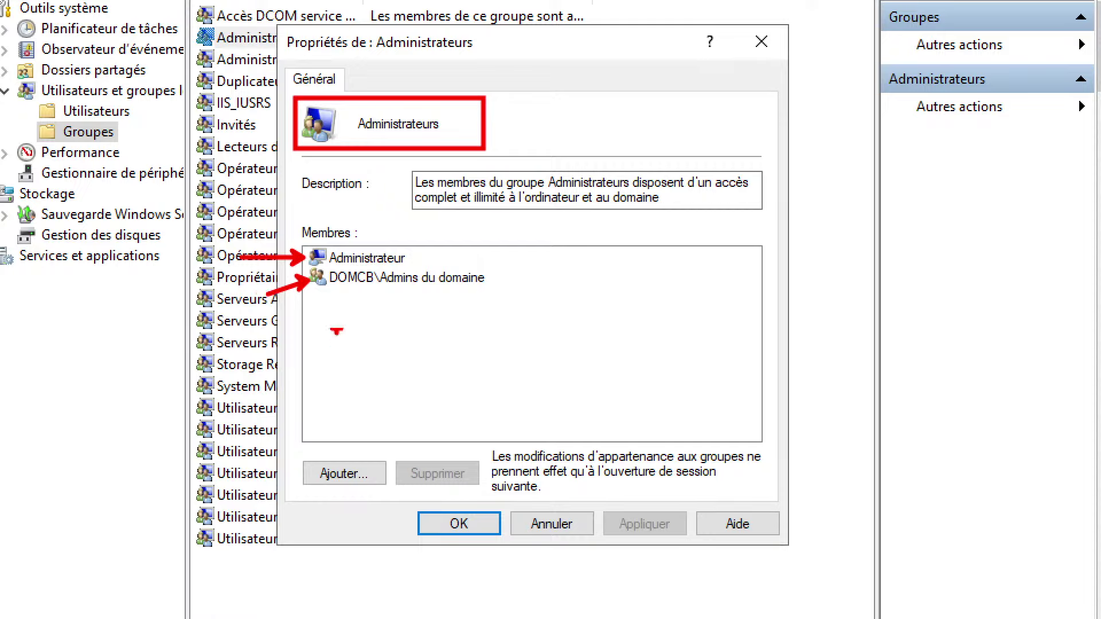
{"action": "left_click_drag", "start_coordinate": [356, 293], "coordinate": [332, 331]}
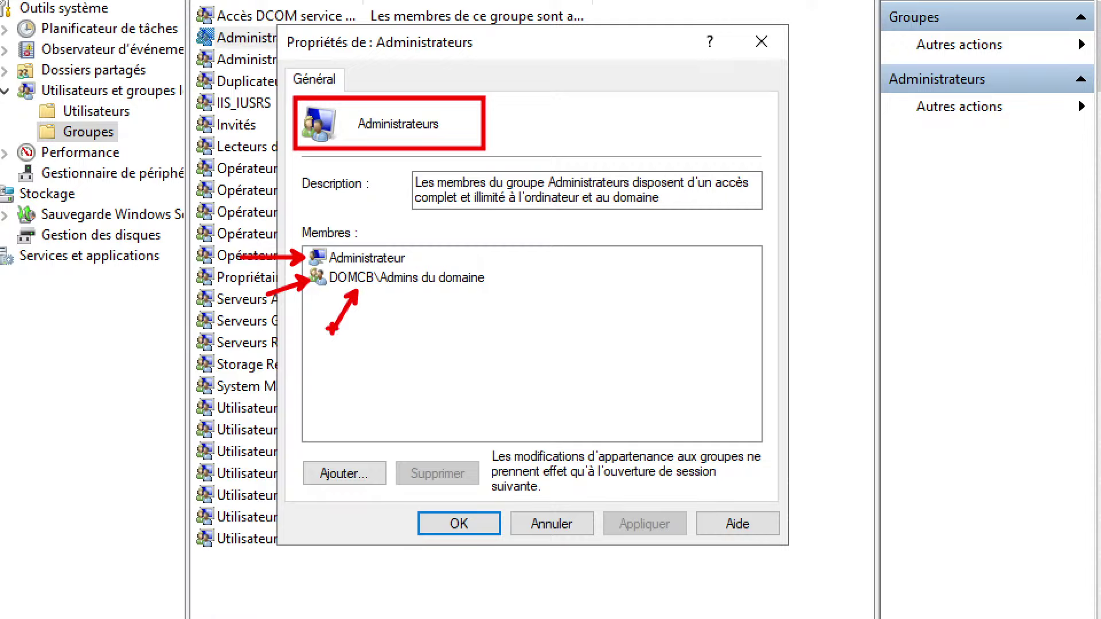
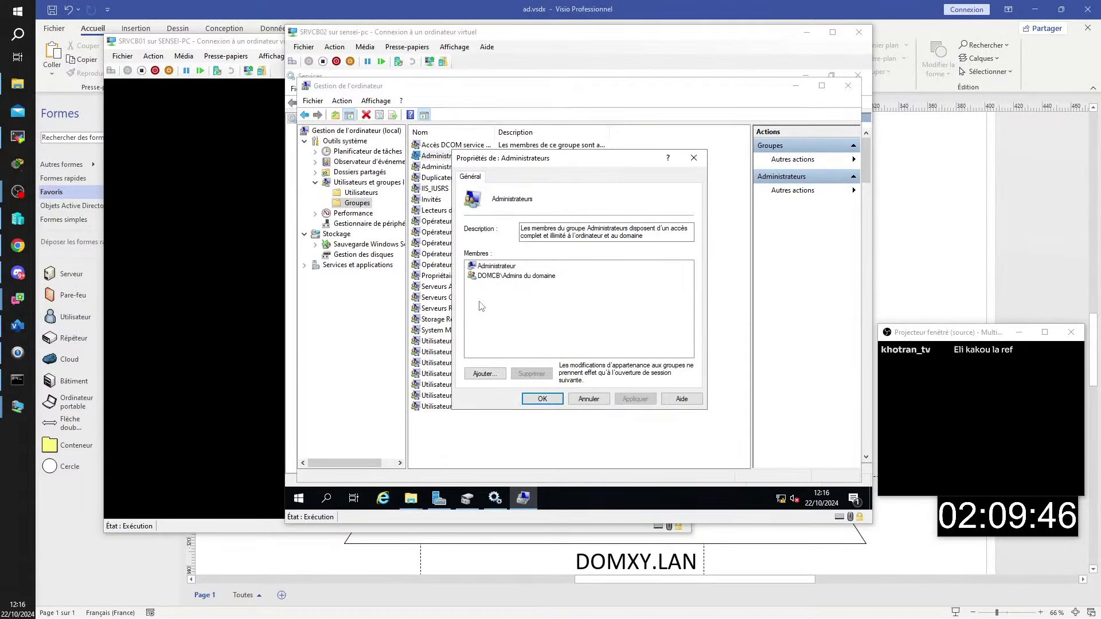
- Unlock the SRVCB01 virtual machine and sign in with the domain administrator password
{"action": "left_click", "coordinate": [184, 212]}
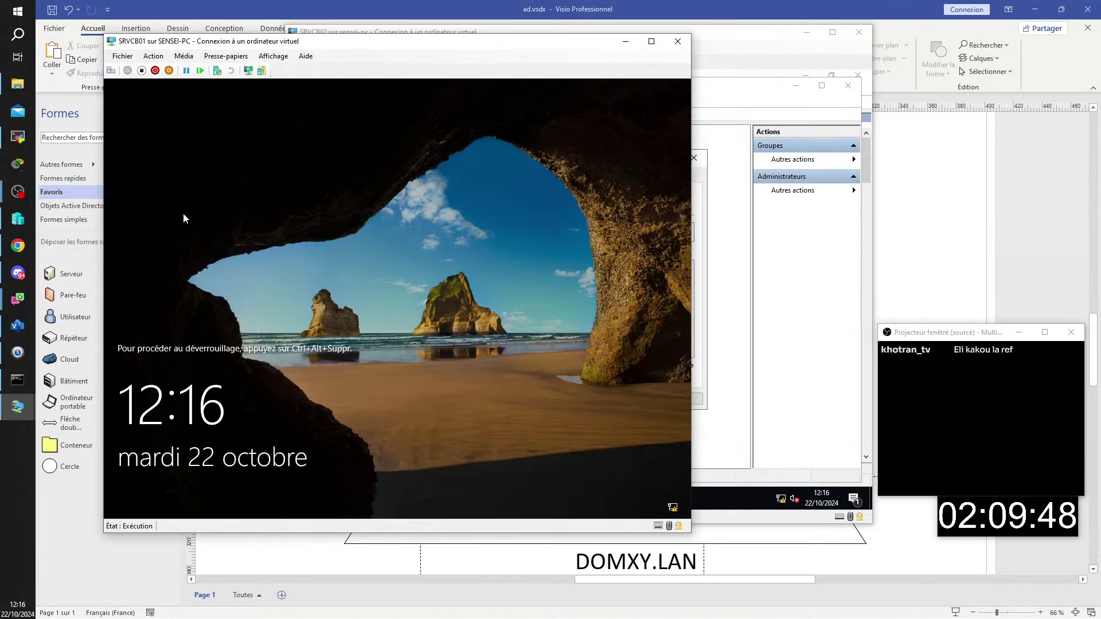
{"action": "left_click", "coordinate": [111, 70]}
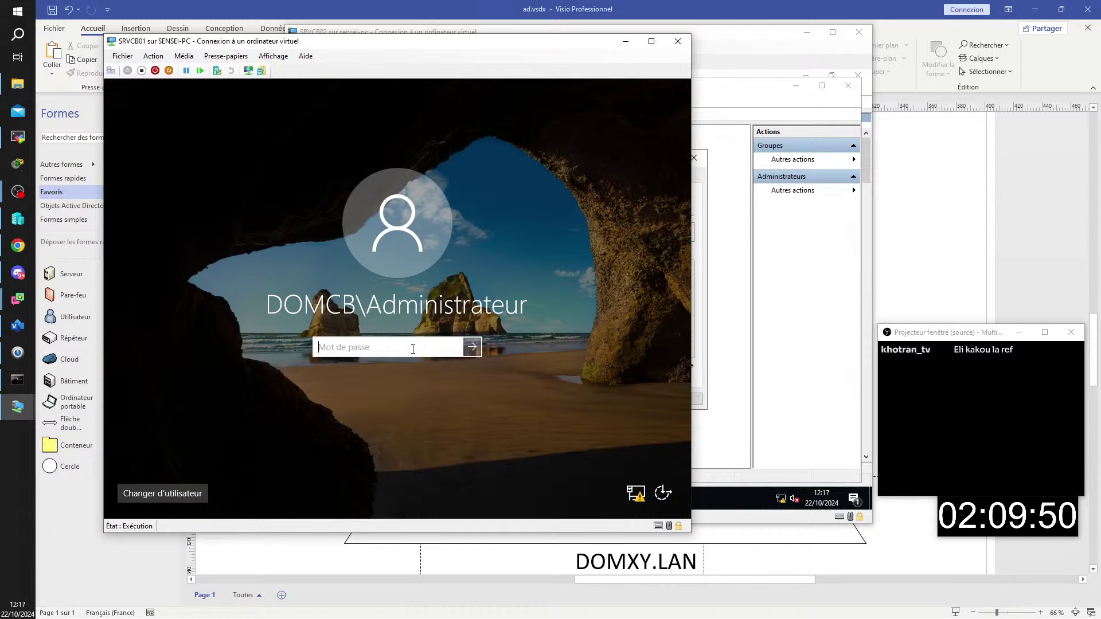
{"action": "type", "text": "******"}
{"action": "key", "text": "Return"}
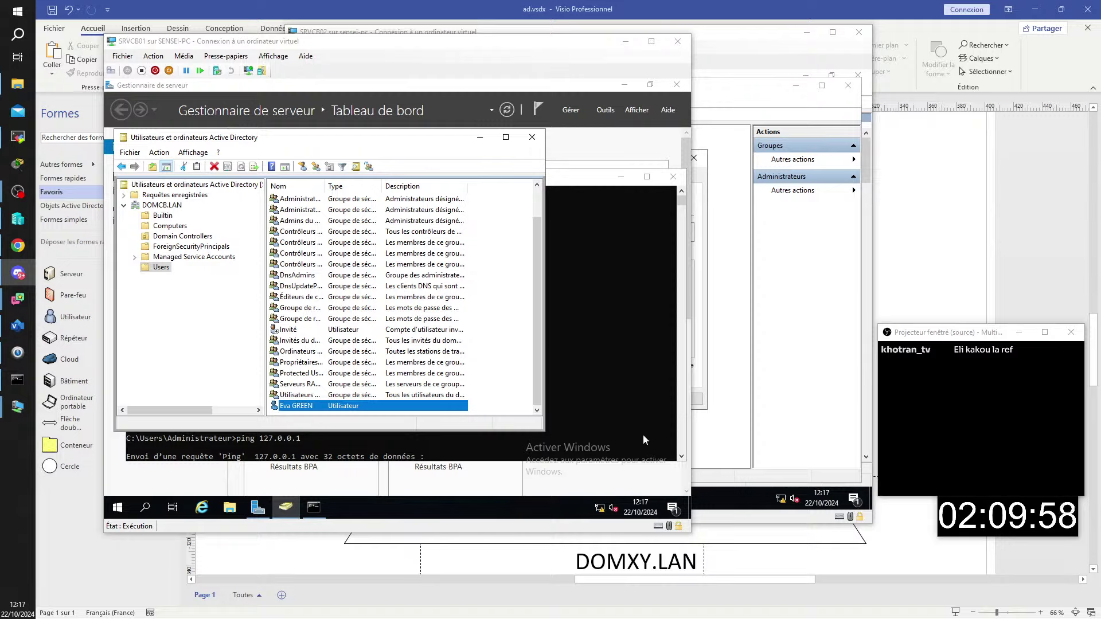
- Sort the Users list by name and show the Admins du domaine group's Membres tab
{"action": "double_click", "coordinate": [325, 190]}
{"action": "left_click", "coordinate": [329, 189]}
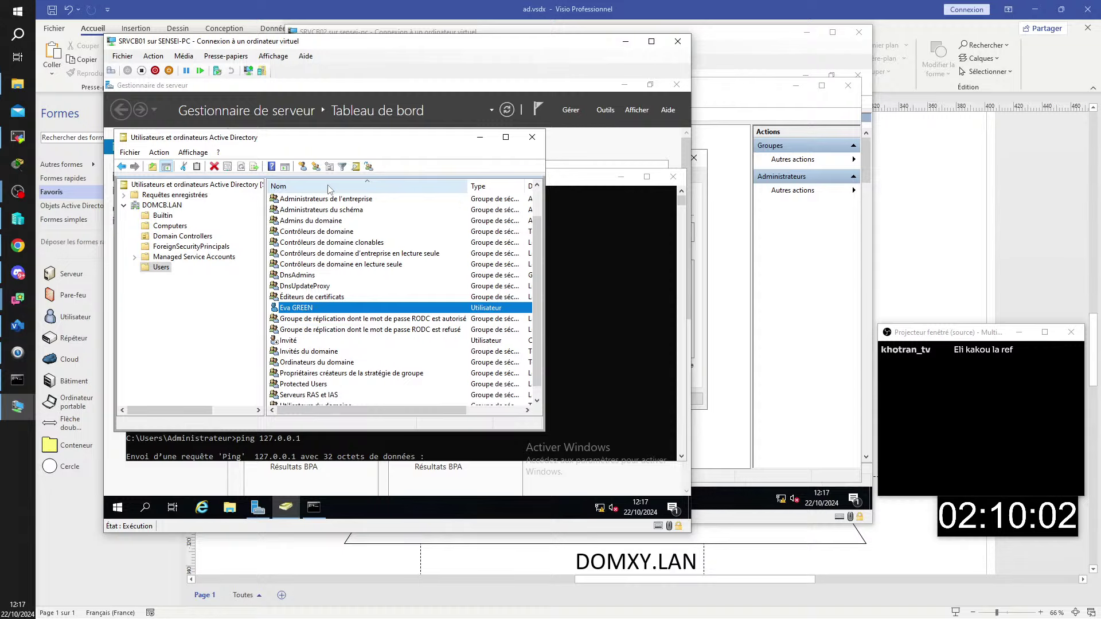
{"action": "double_click", "coordinate": [318, 221]}
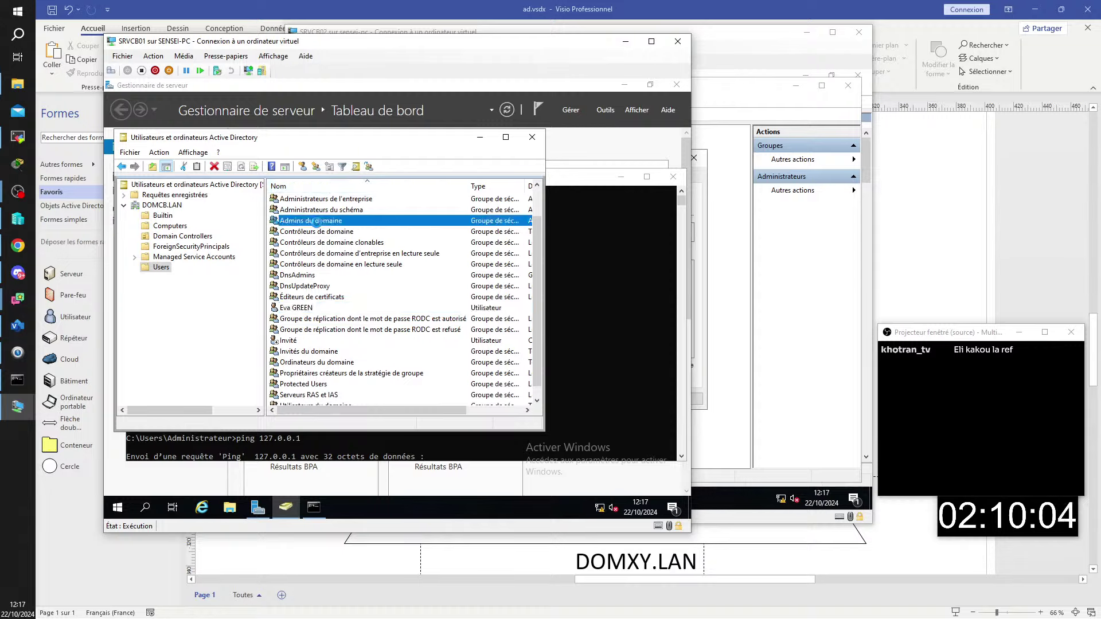
{"action": "left_click", "coordinate": [281, 160]}
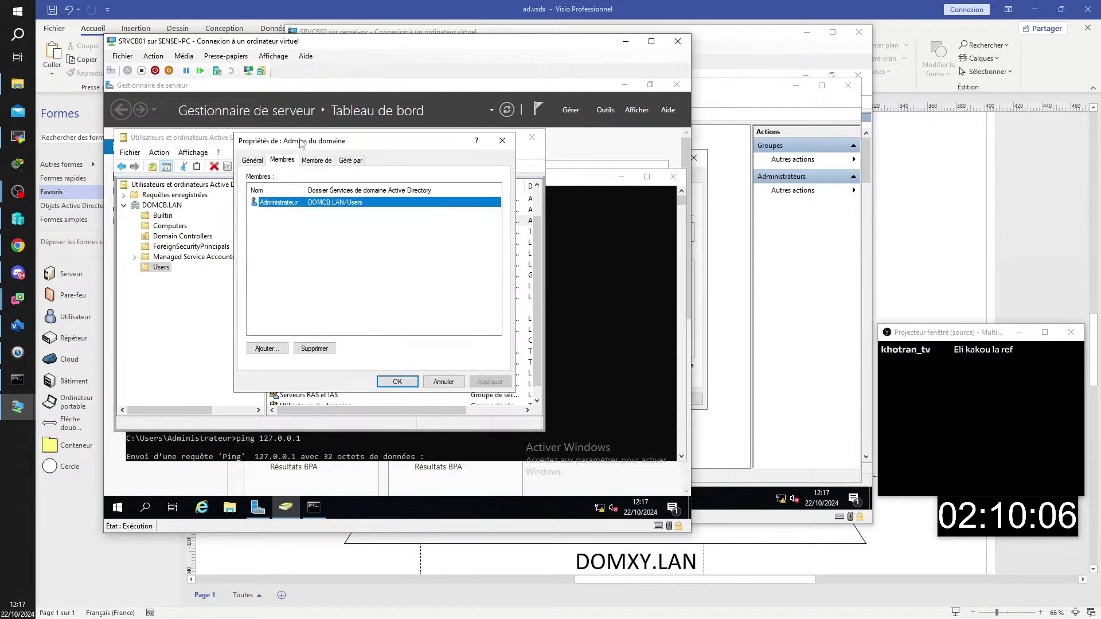
{"action": "left_click_drag", "start_coordinate": [300, 143], "coordinate": [287, 218]}
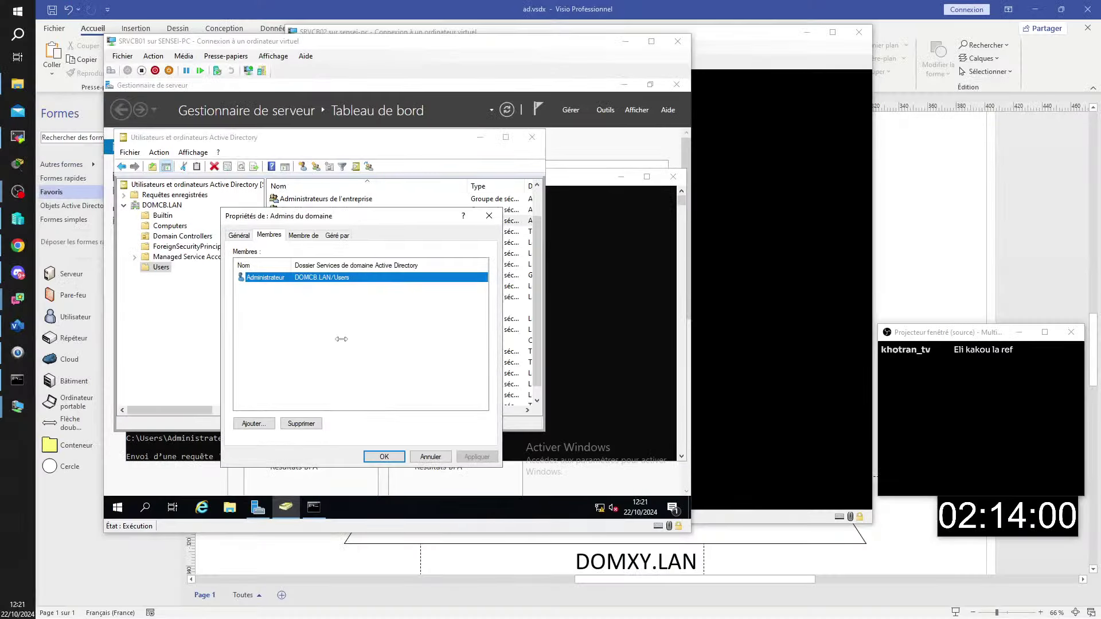
- Add the new user account by name to the Admins du domaine members list
{"action": "left_click", "coordinate": [254, 424]}
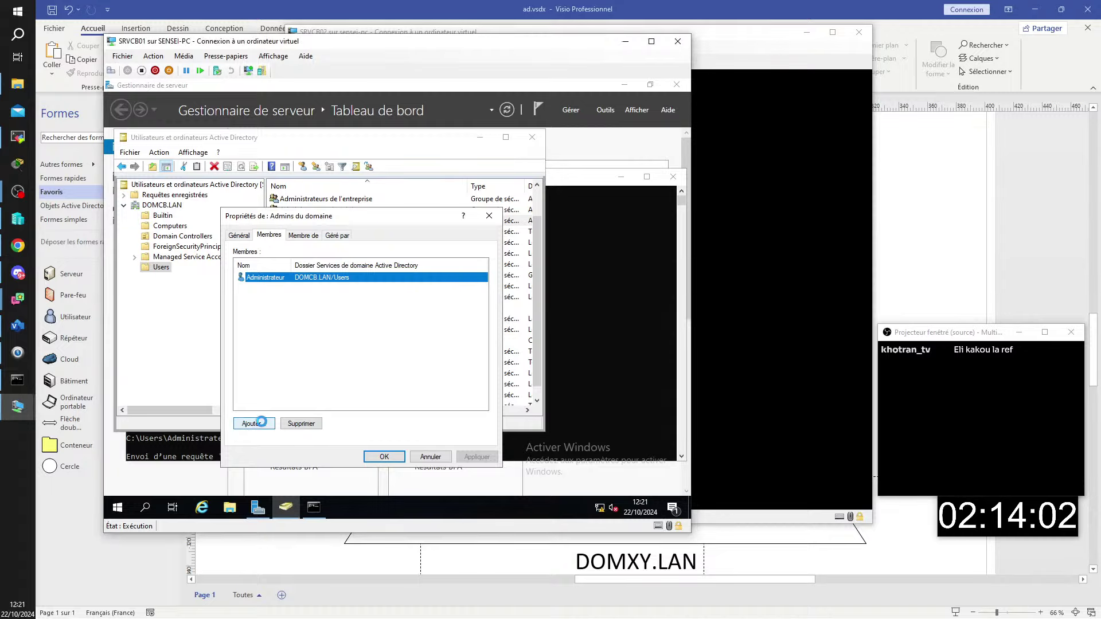
{"action": "type", "text": "eva"}
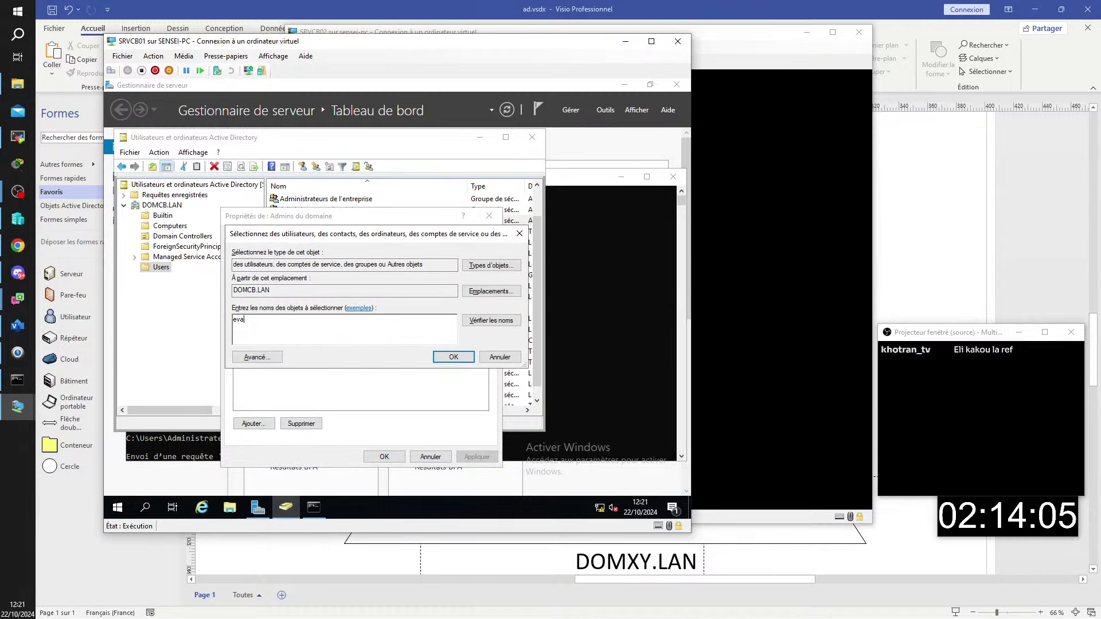
{"action": "key", "text": "Return"}
{"action": "left_click", "coordinate": [324, 360]}
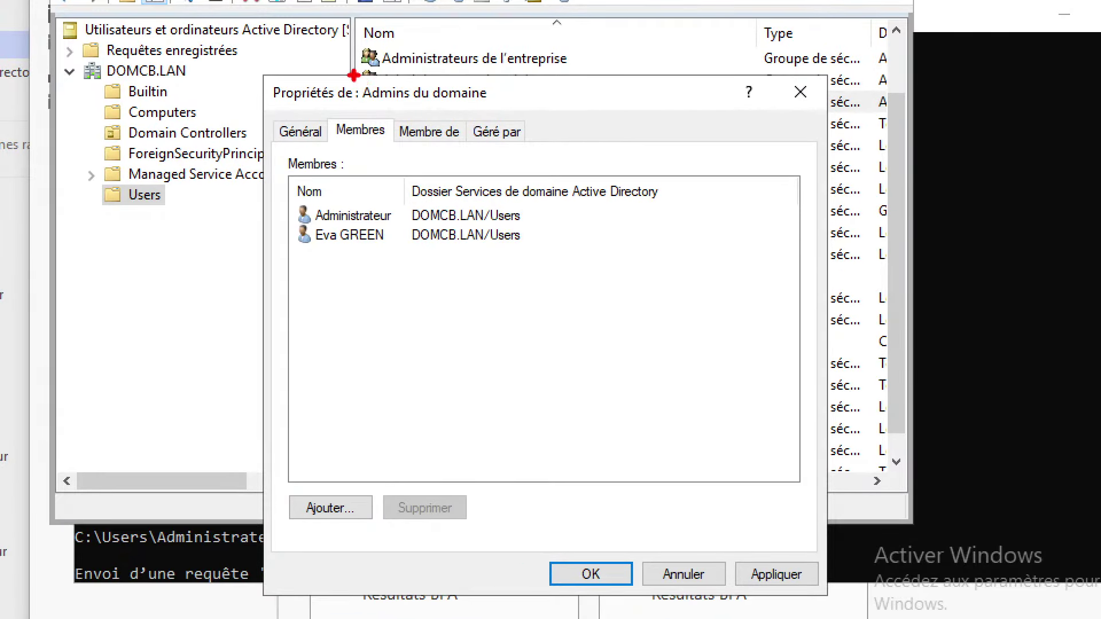
- Apply the new Admins du domaine membership with OK and close the group properties
{"action": "mouse_move", "coordinate": [352, 73]}
{"action": "left_mouse_down"}
{"action": "mouse_move", "coordinate": [546, 99]}
{"action": "mouse_move", "coordinate": [527, 109]}
{"action": "left_mouse_up"}
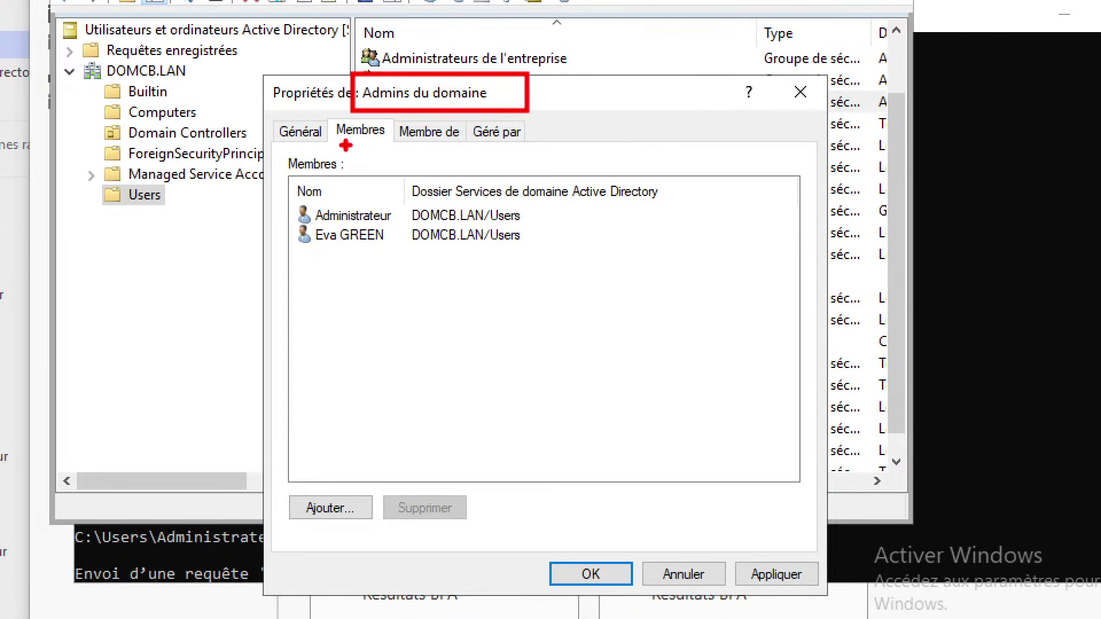
{"action": "left_click_drag", "start_coordinate": [346, 151], "coordinate": [388, 141]}
{"action": "left_click_drag", "start_coordinate": [301, 508], "coordinate": [256, 450]}
{"action": "left_click_drag", "start_coordinate": [292, 231], "coordinate": [220, 236]}
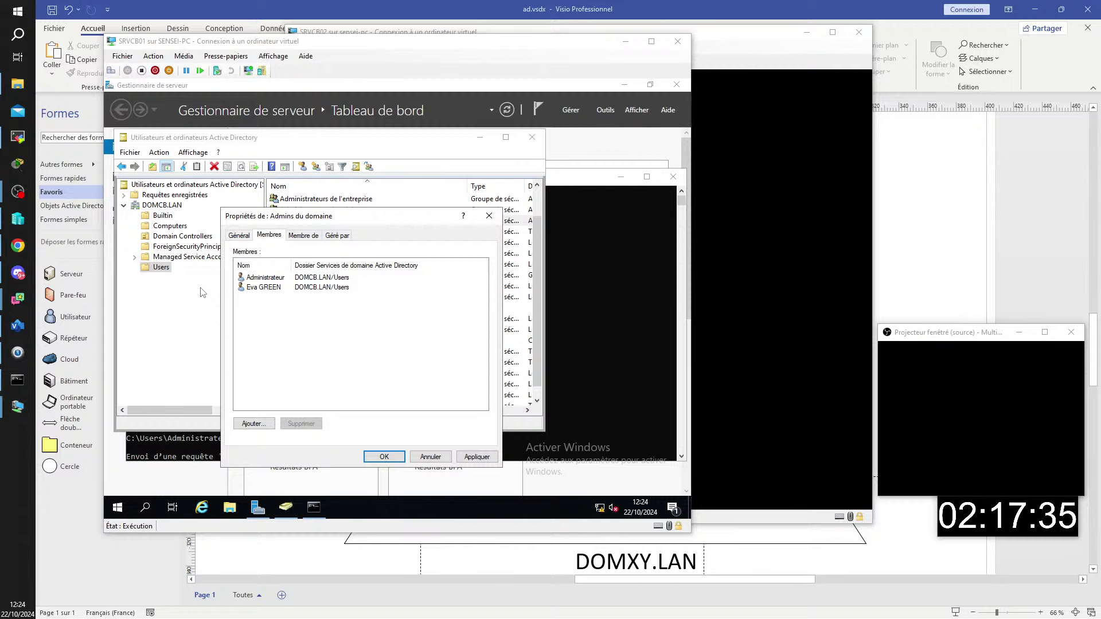
{"action": "left_click", "coordinate": [383, 457]}
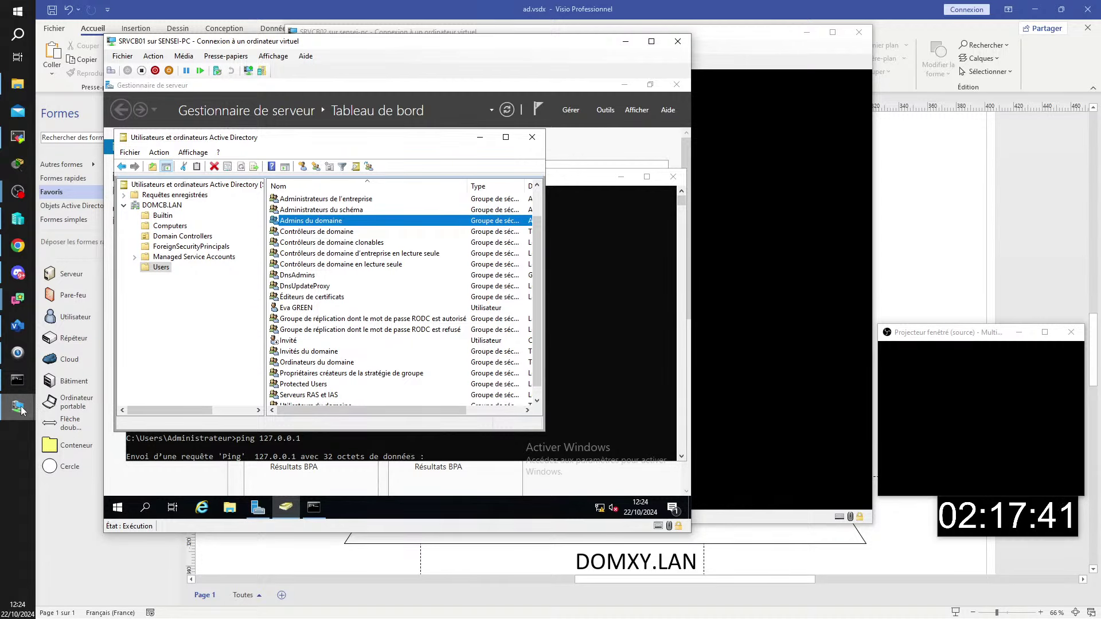
- Unlock the SRVCB02 virtual machine and sign in with the domain administrator password
{"action": "mouse_move", "coordinate": [17, 406]}
{"action": "left_click", "coordinate": [91, 374]}
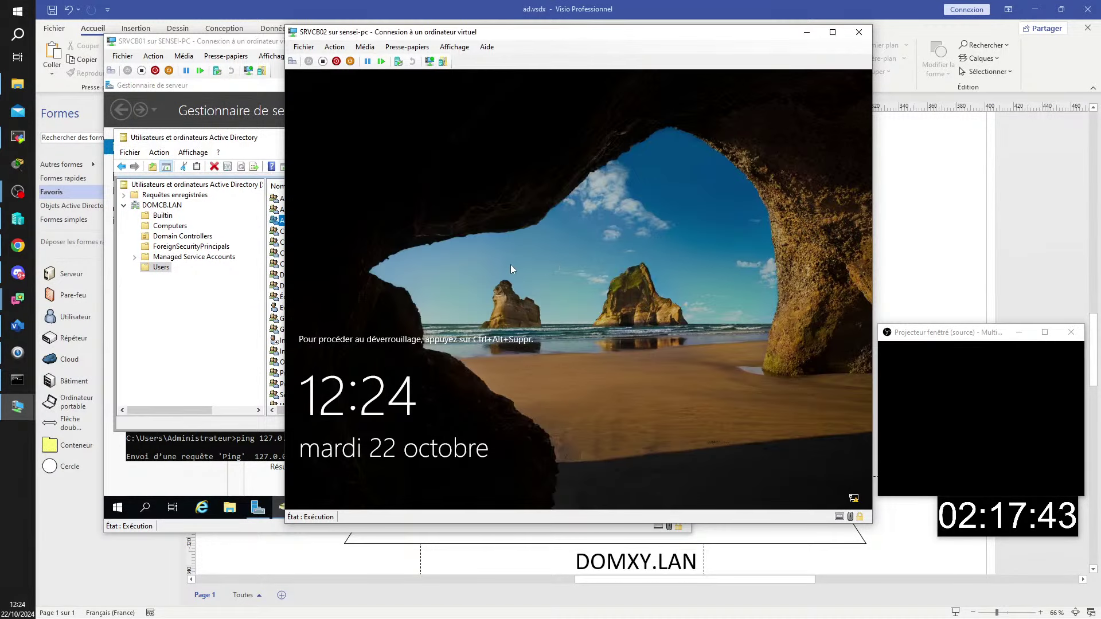
{"action": "left_click", "coordinate": [291, 64]}
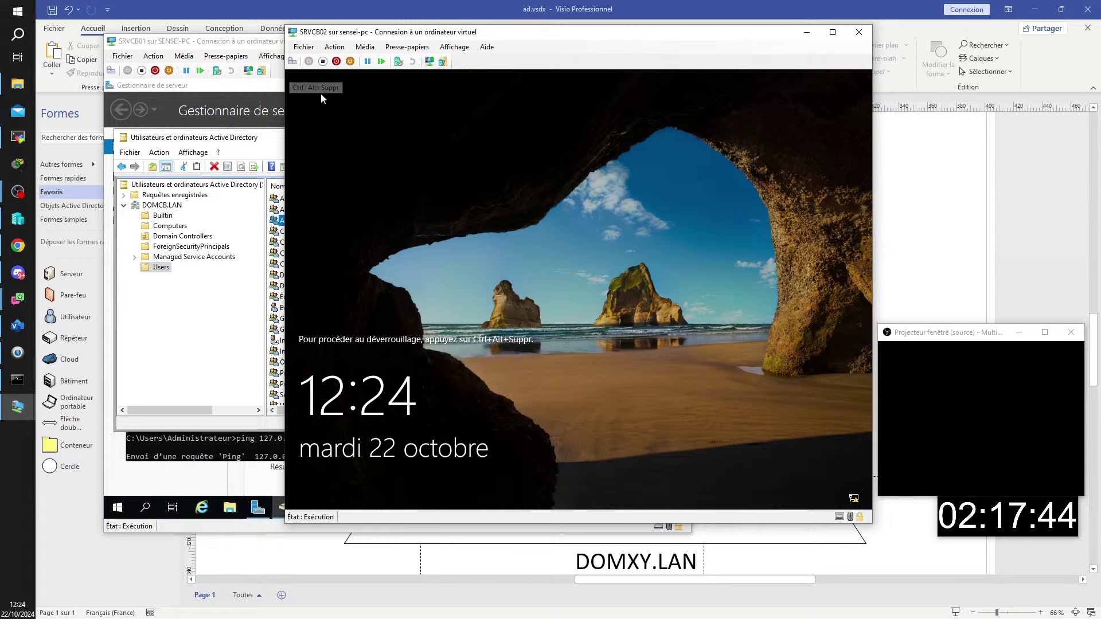
{"action": "type", "text": "•••••••"}
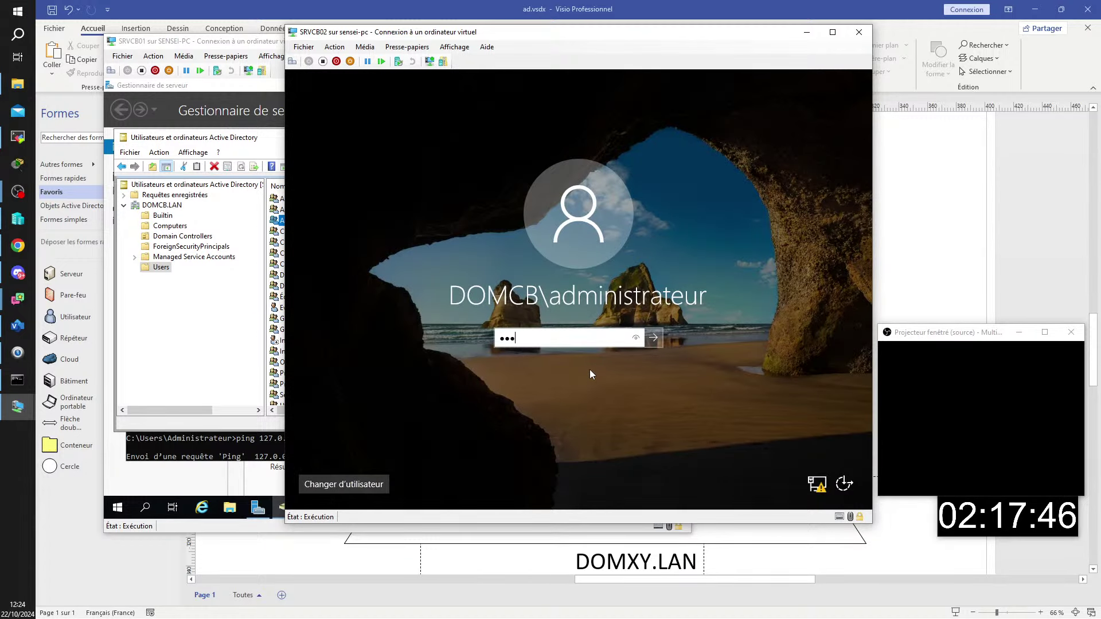
{"action": "type", "text": "•"}
{"action": "key", "text": "Return"}
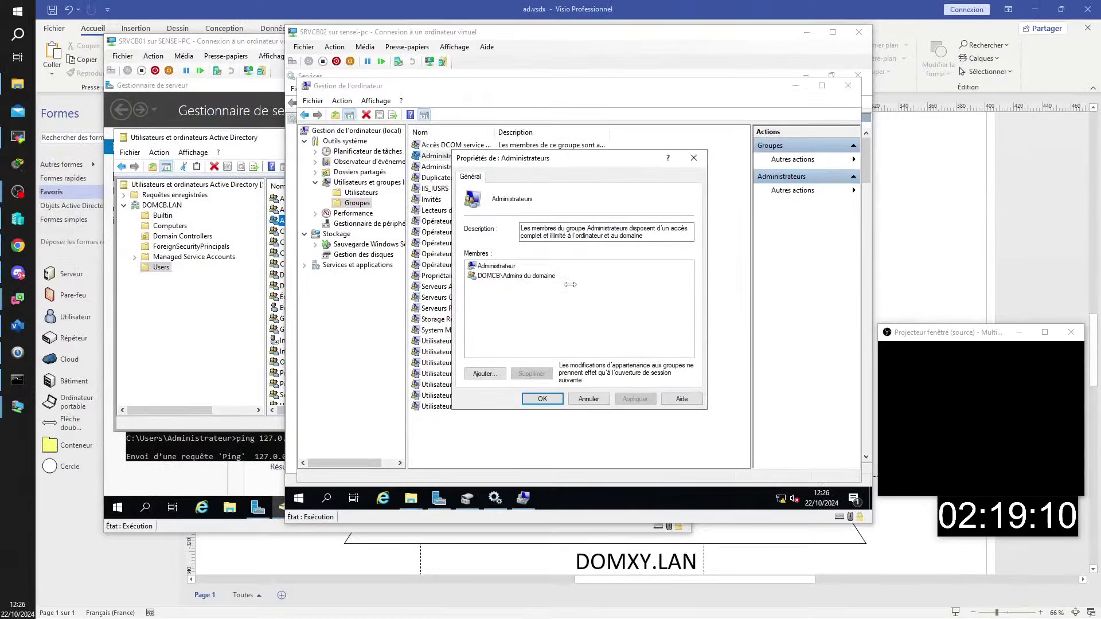
- Bring back the COMPTA properties and mark its path and Administrateurs' Contrôle total permission
{"action": "left_click", "coordinate": [410, 499]}
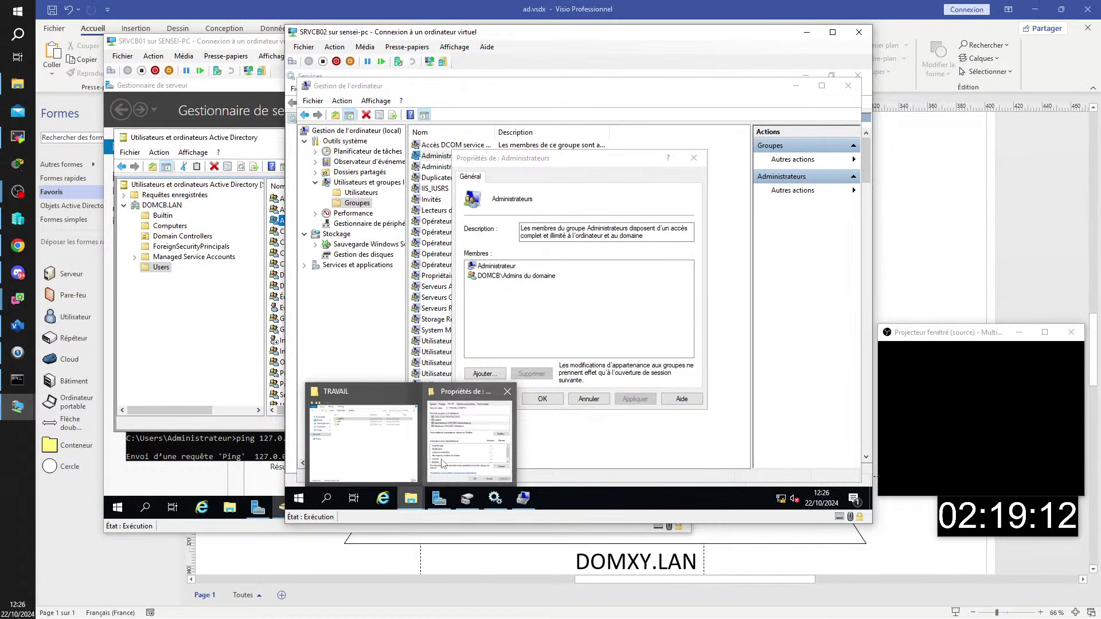
{"action": "left_click", "coordinate": [469, 438]}
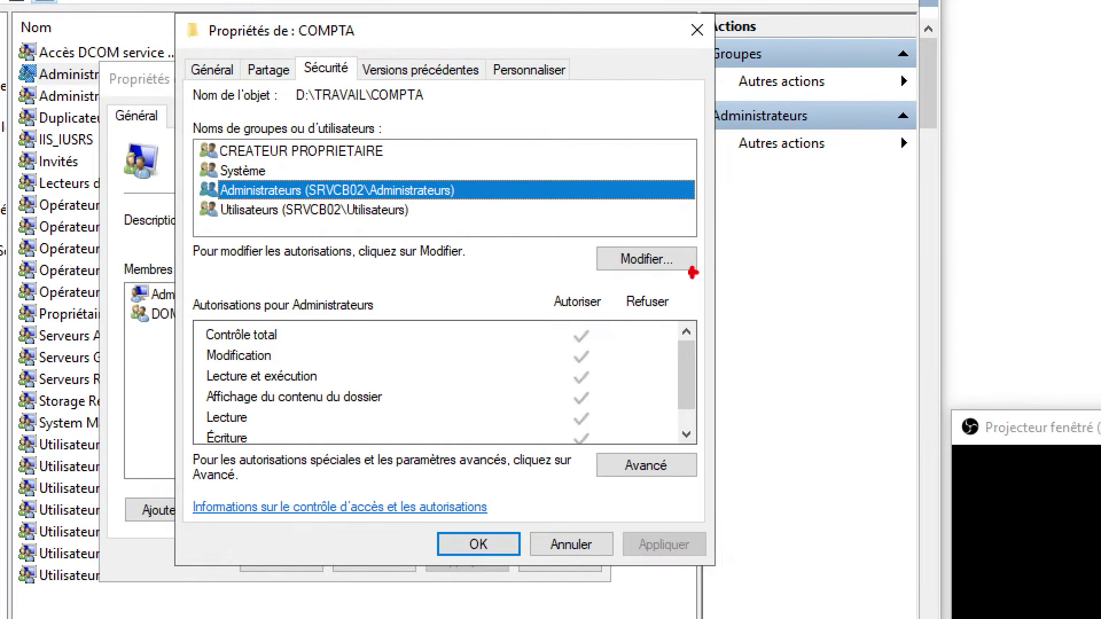
{"action": "left_click_drag", "start_coordinate": [279, 80], "coordinate": [451, 110]}
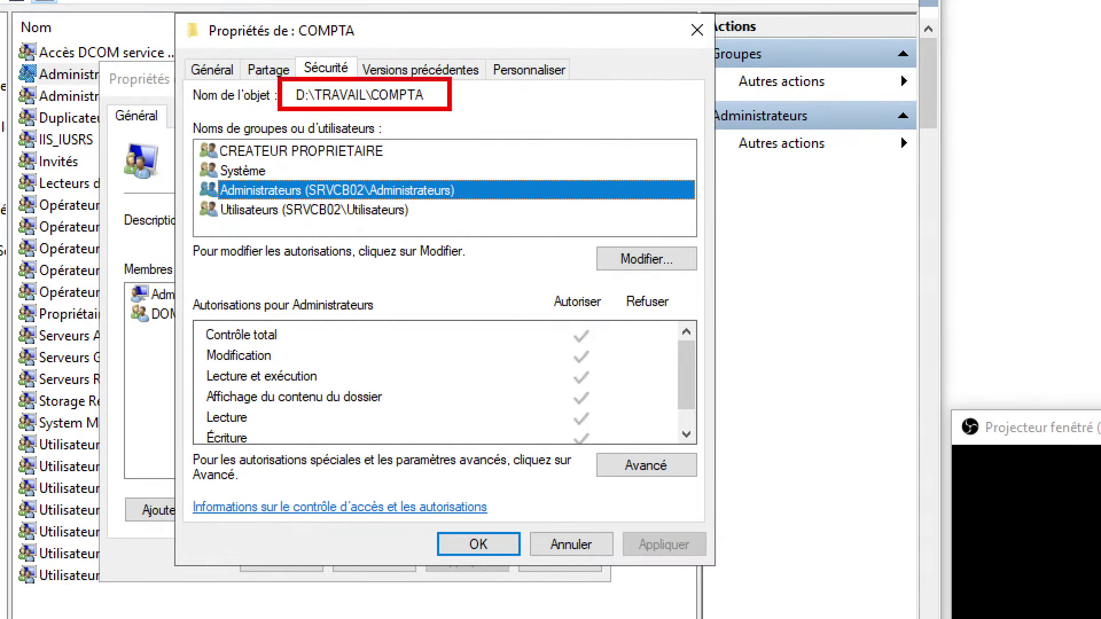
{"action": "left_click_drag", "start_coordinate": [202, 189], "coordinate": [126, 193]}
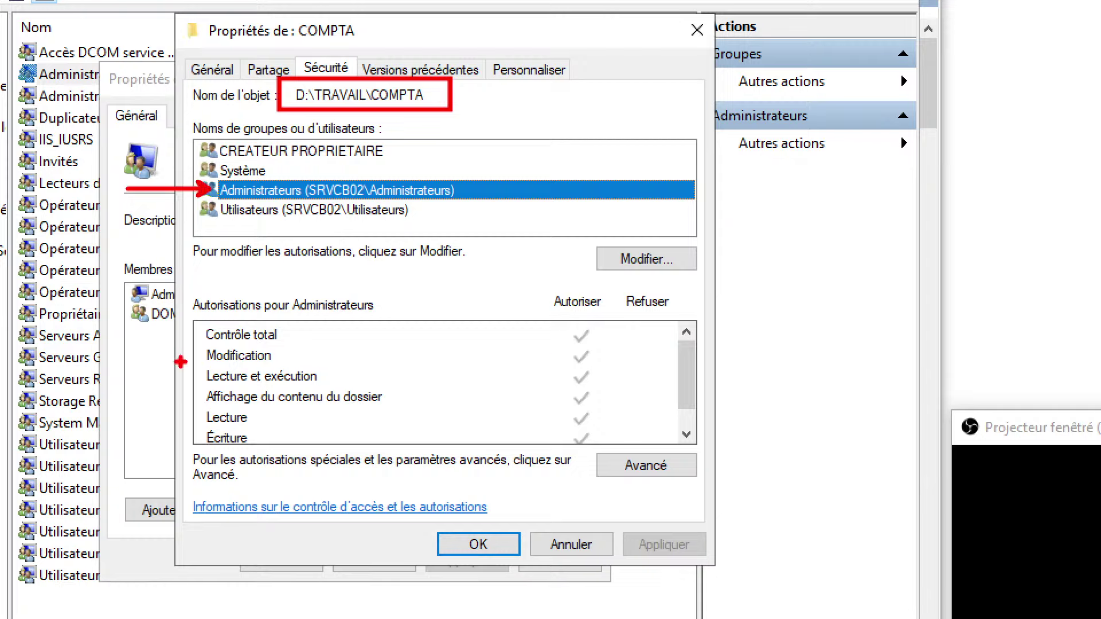
{"action": "mouse_move", "coordinate": [178, 314]}
{"action": "left_mouse_down"}
{"action": "mouse_move", "coordinate": [406, 366]}
{"action": "mouse_move", "coordinate": [648, 346]}
{"action": "left_mouse_up"}
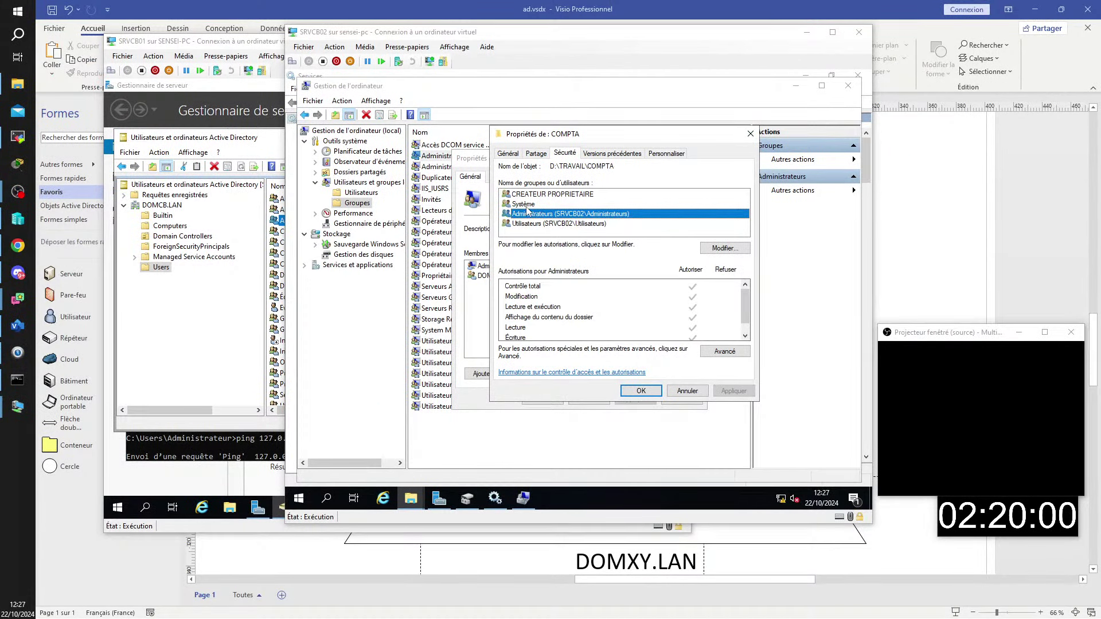
- Check COMPTA permissions for Système, Administrateurs and SRVCB02\Utilisateurs, then close the properties windows
{"action": "left_click", "coordinate": [527, 204]}
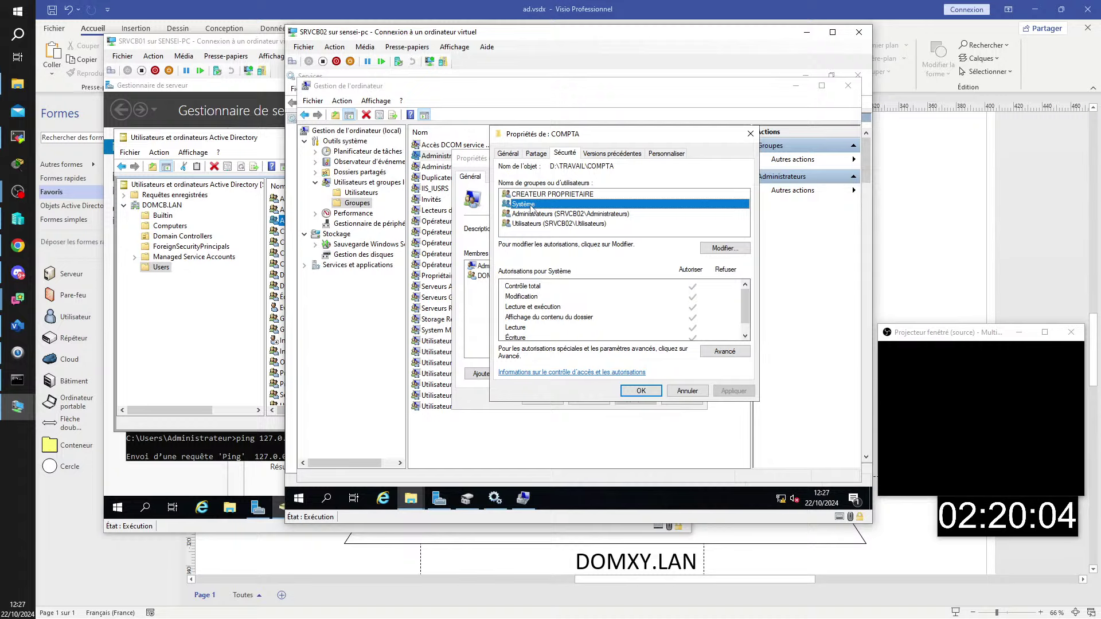
{"action": "left_click", "coordinate": [541, 215]}
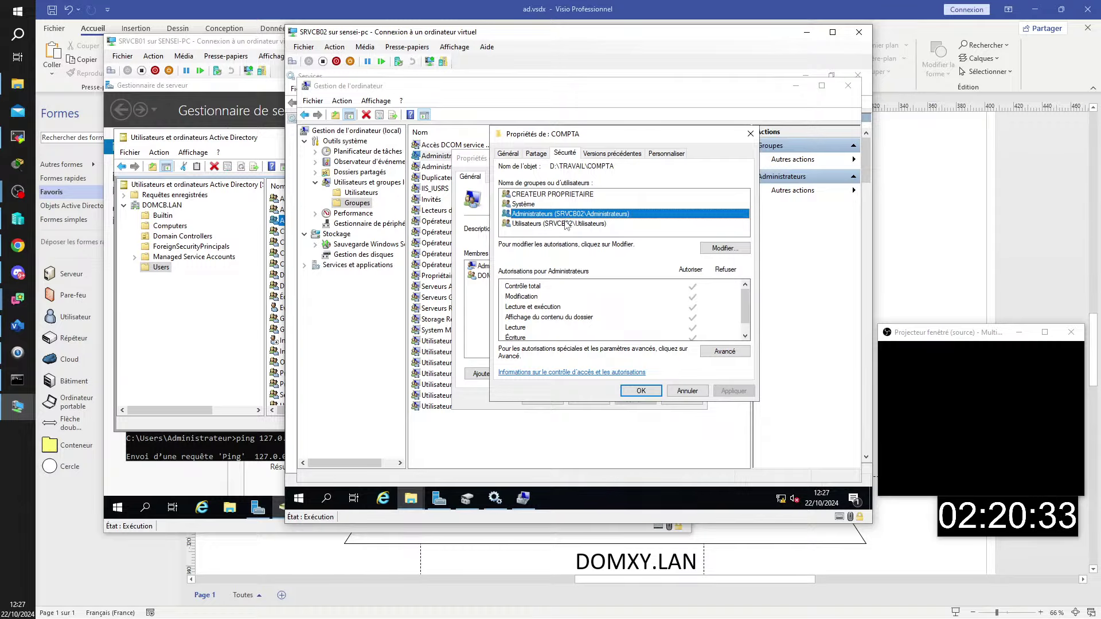
{"action": "left_click", "coordinate": [565, 224]}
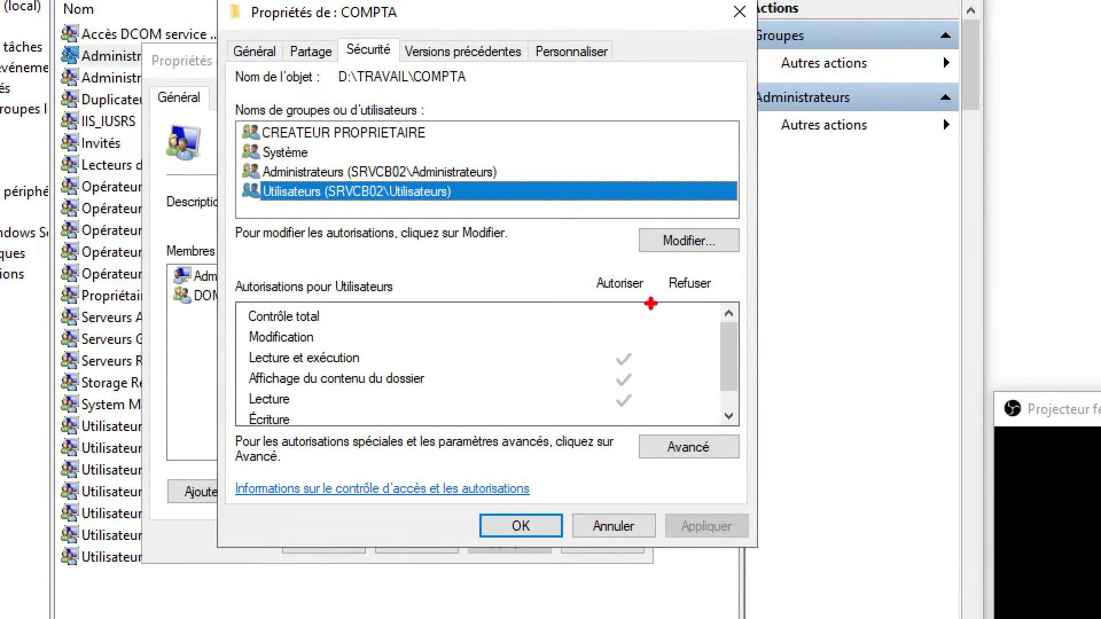
{"action": "left_click_drag", "start_coordinate": [224, 131], "coordinate": [455, 178]}
{"action": "left_click_drag", "start_coordinate": [463, 219], "coordinate": [494, 218]}
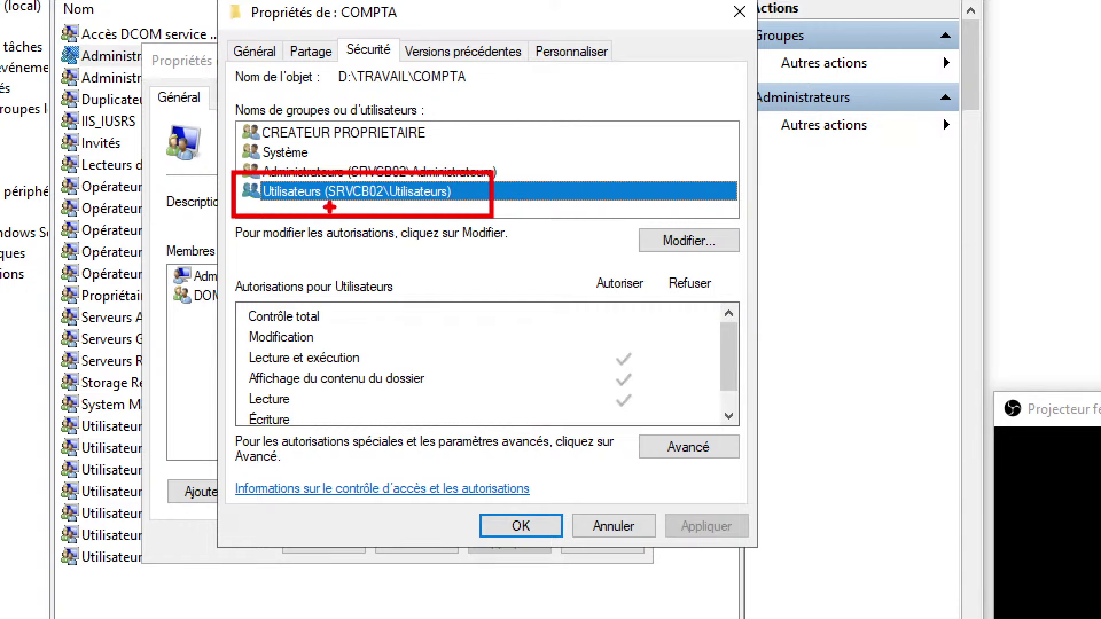
{"action": "left_click_drag", "start_coordinate": [327, 208], "coordinate": [388, 206]}
{"action": "key", "text": "Escape"}
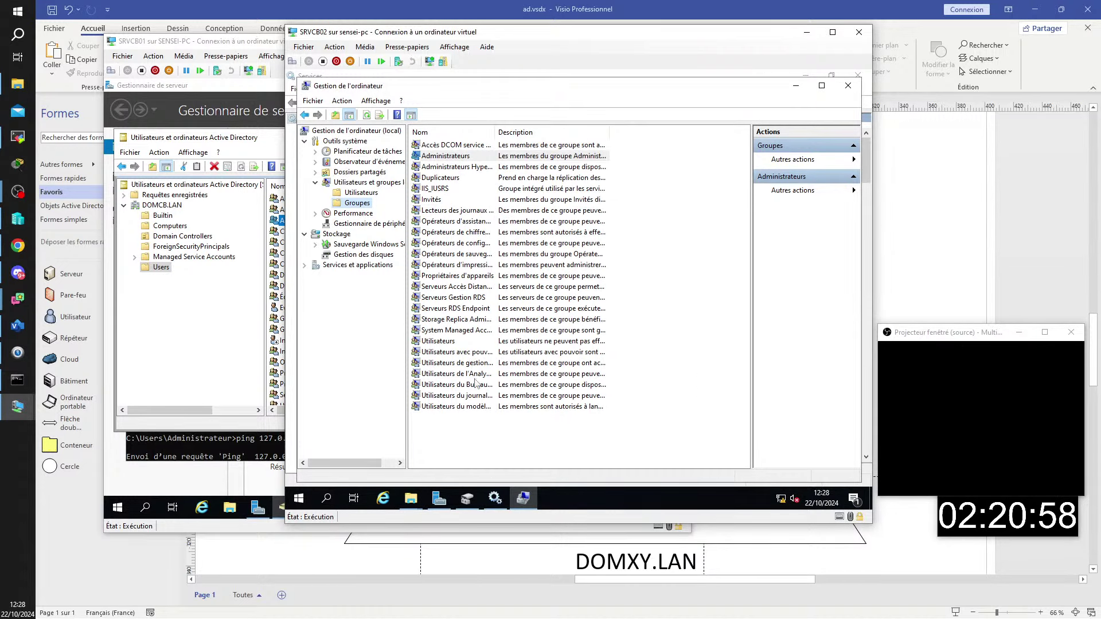
- Show the local Utilisateurs group's members, highlighting DOMCB\Utilisateurs du domaine
{"action": "double_click", "coordinate": [446, 342]}
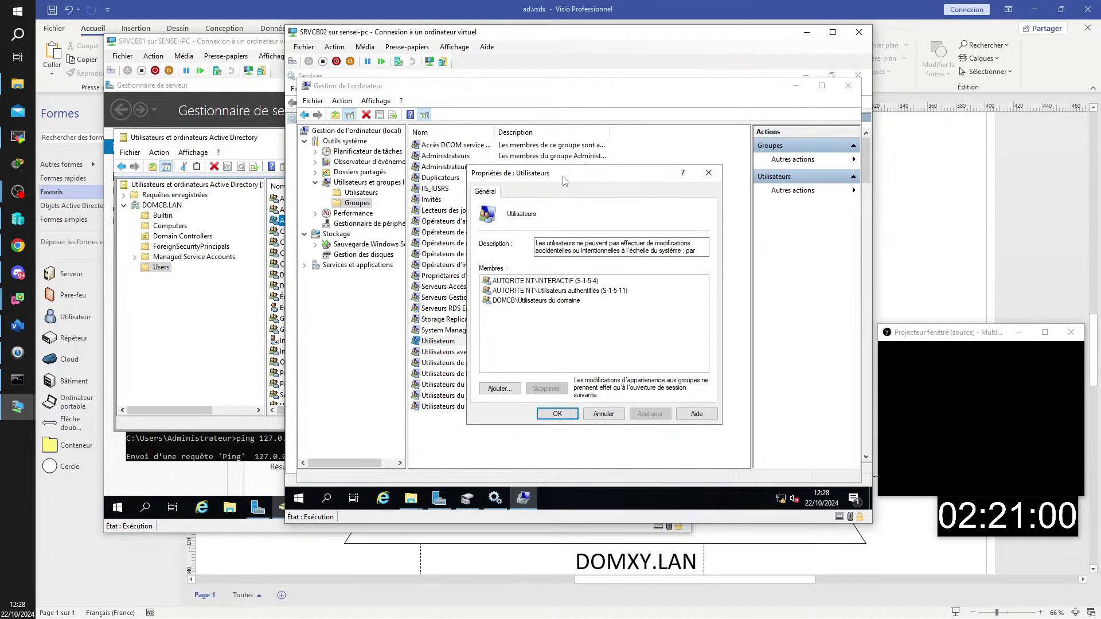
{"action": "left_click_drag", "start_coordinate": [565, 177], "coordinate": [545, 148]}
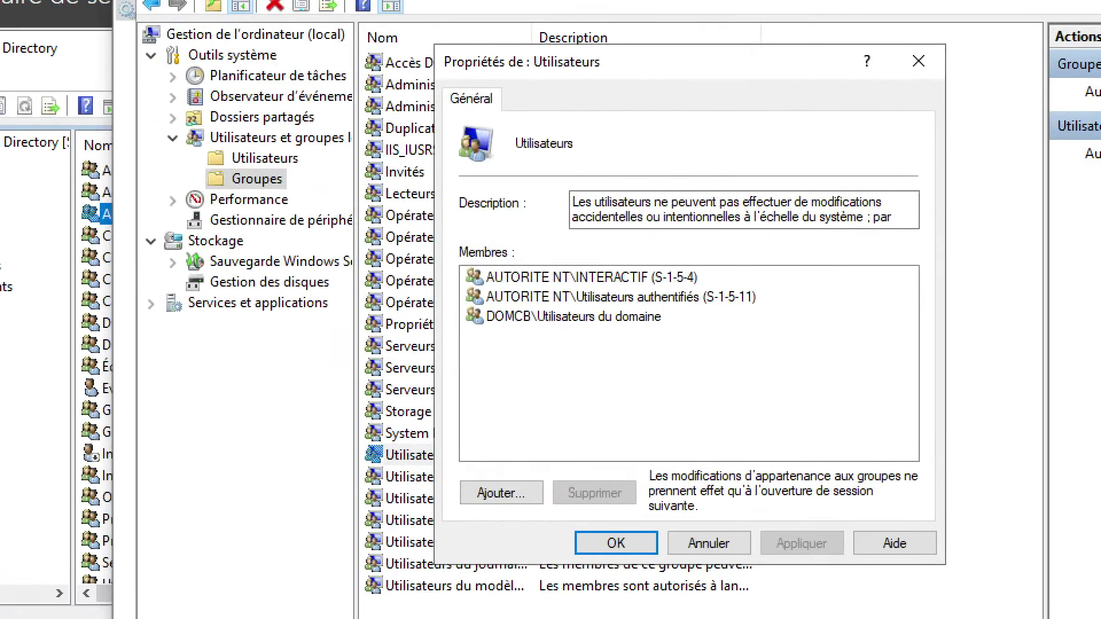
{"action": "left_click_drag", "start_coordinate": [446, 55], "coordinate": [647, 82]}
{"action": "key", "text": "ctrl+z"}
{"action": "left_click_drag", "start_coordinate": [439, 37], "coordinate": [654, 91]}
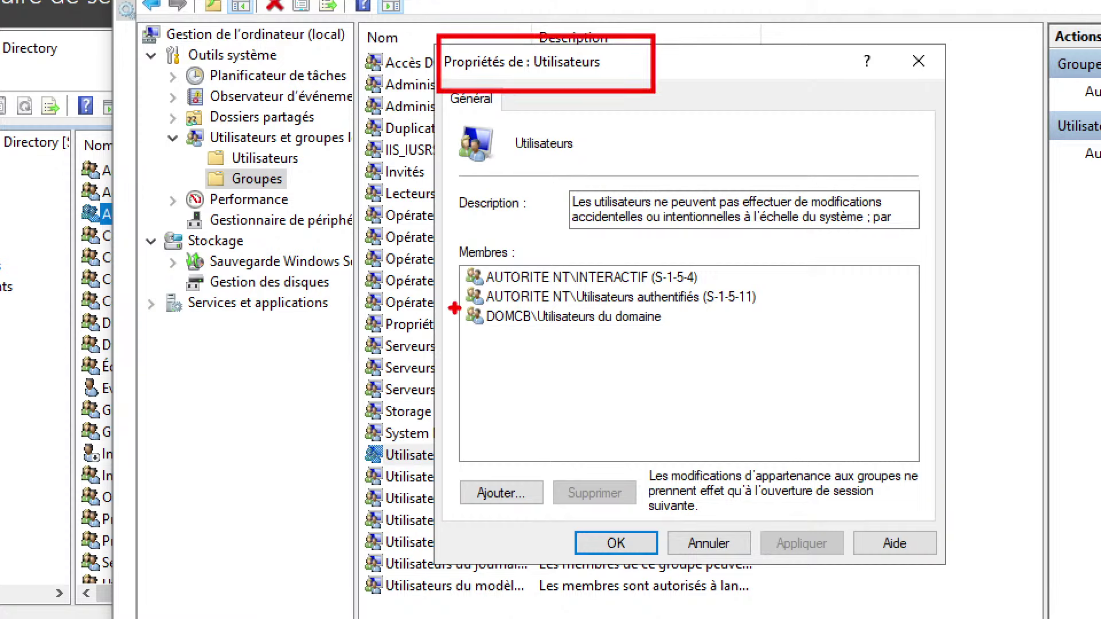
{"action": "left_click_drag", "start_coordinate": [459, 301], "coordinate": [691, 329]}
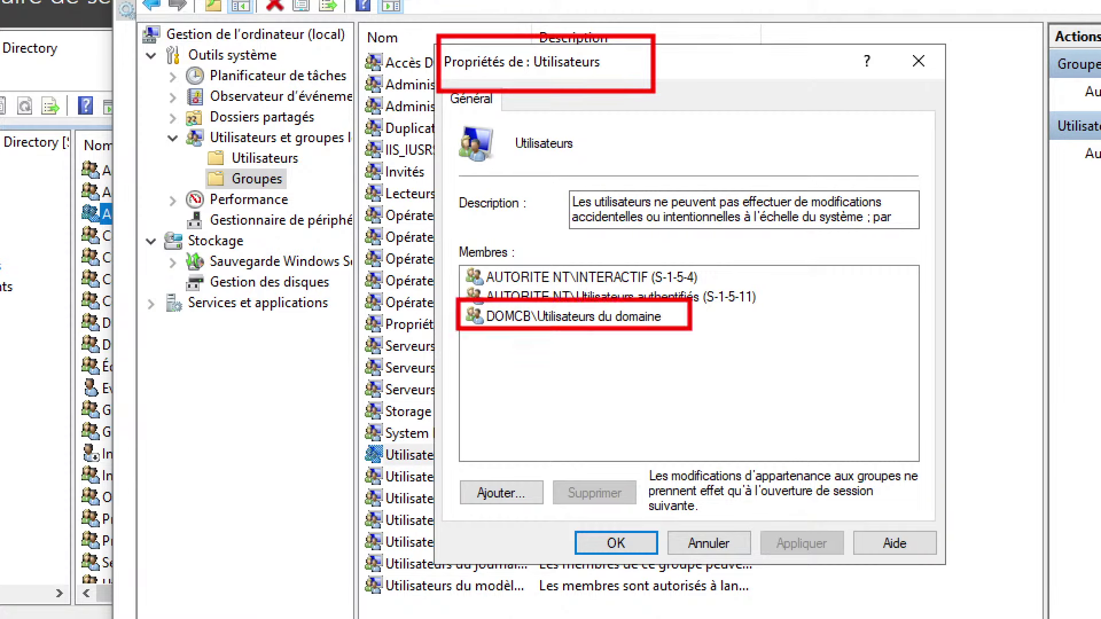